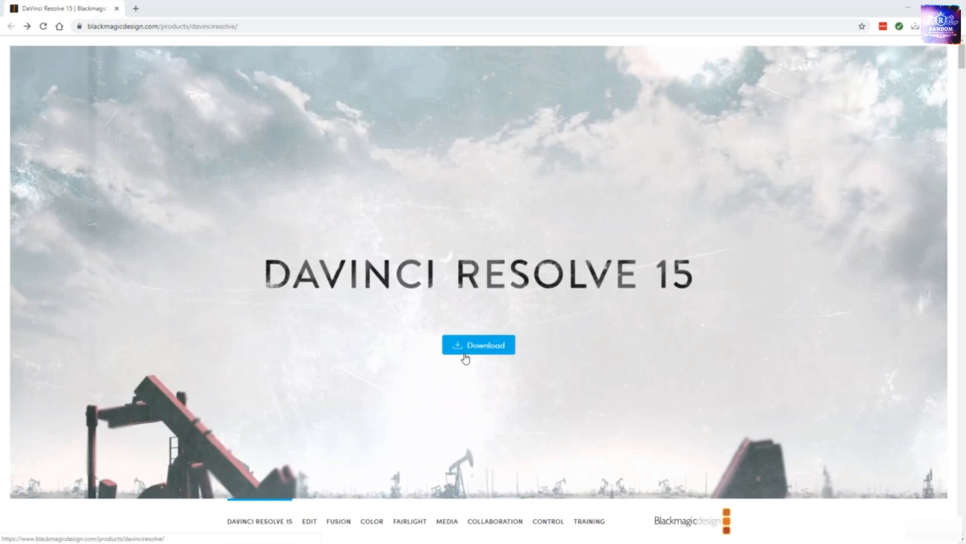
Examine the feature sections on the DaVinci Resolve 15 product page, from What's New through Professional Editing to Fusion Effects
scroll(550, 340, down, 8)
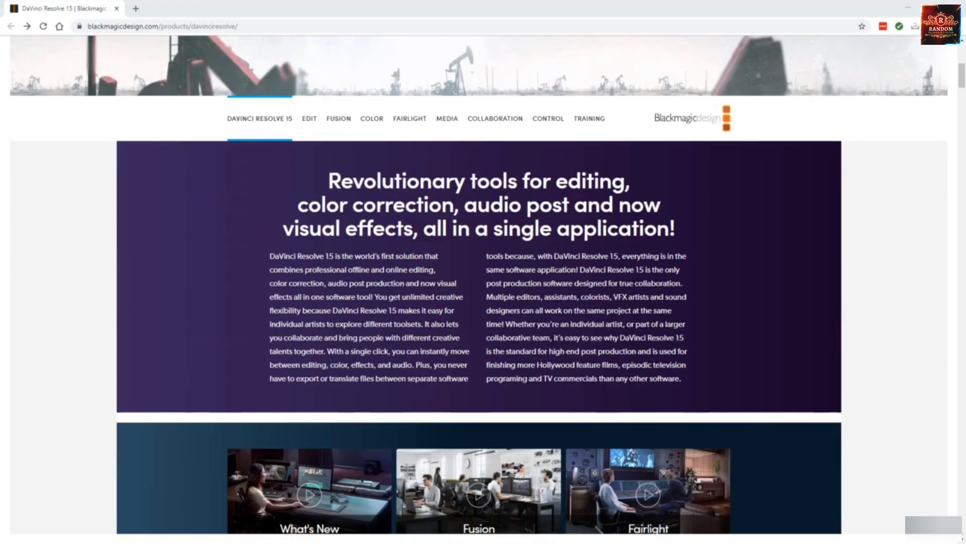
scroll(550, 341, down, 6)
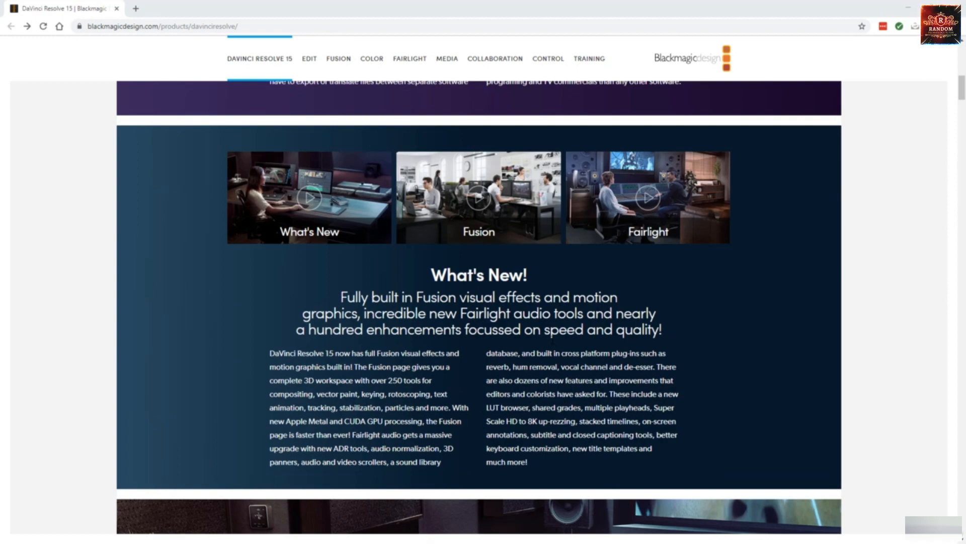
scroll(479, 308, down, 14)
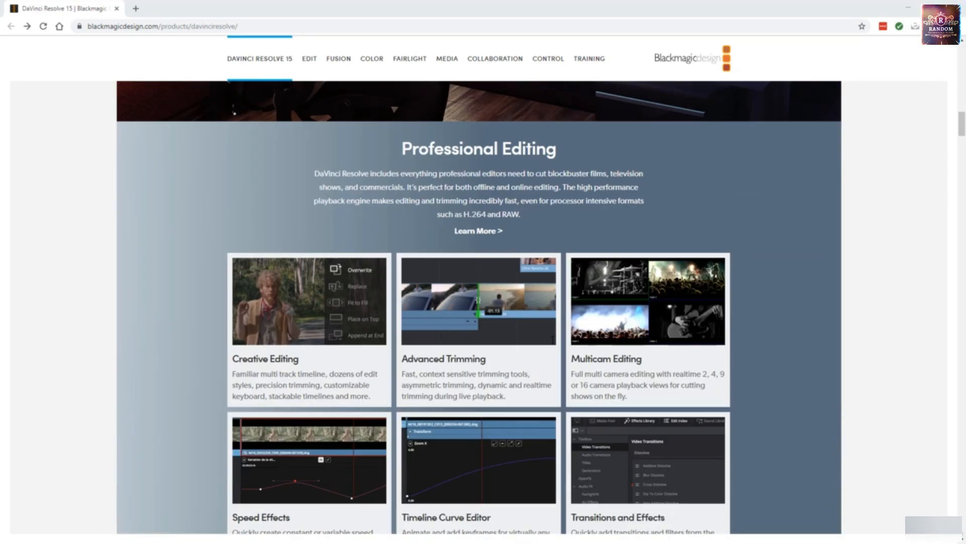
scroll(421, 274, down, 9)
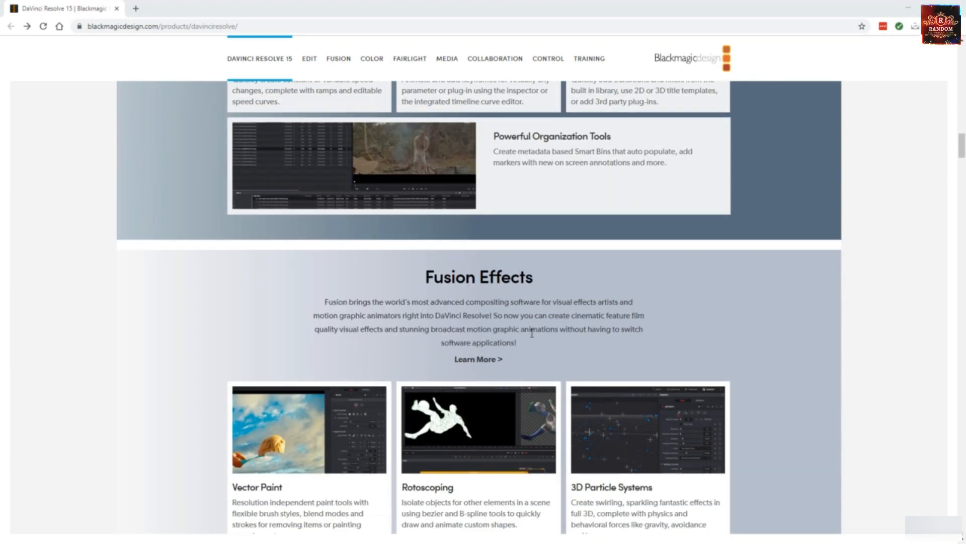
drag(421, 275, 540, 286)
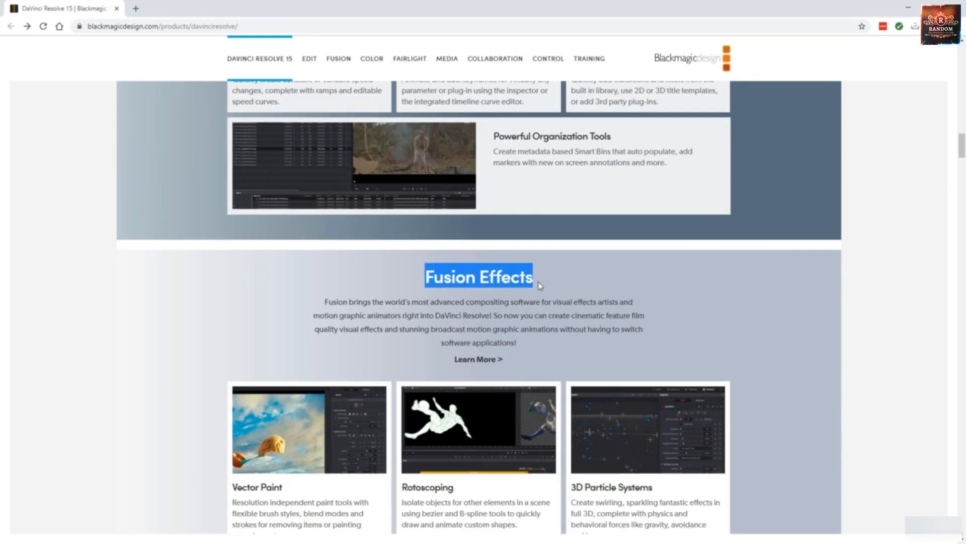
click(536, 283)
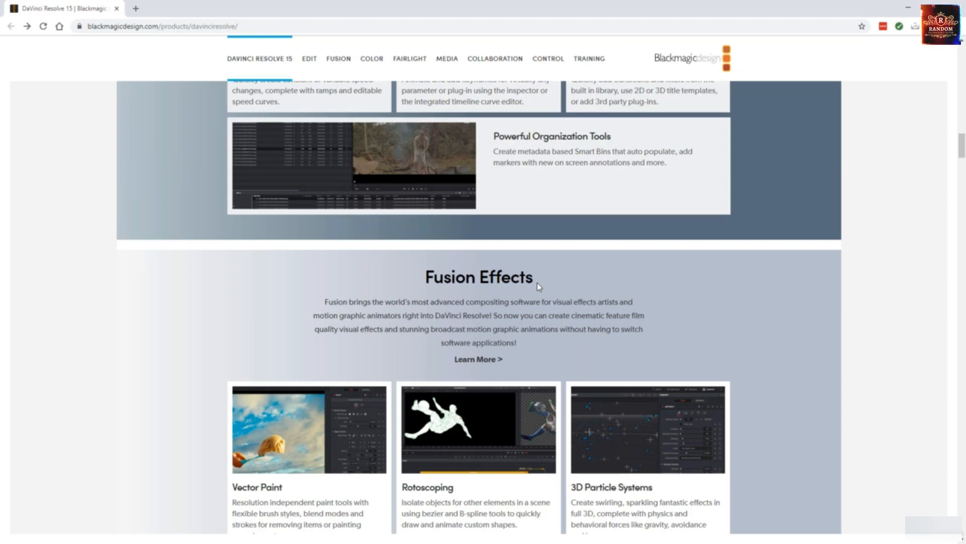
scroll(536, 283, up, 20)
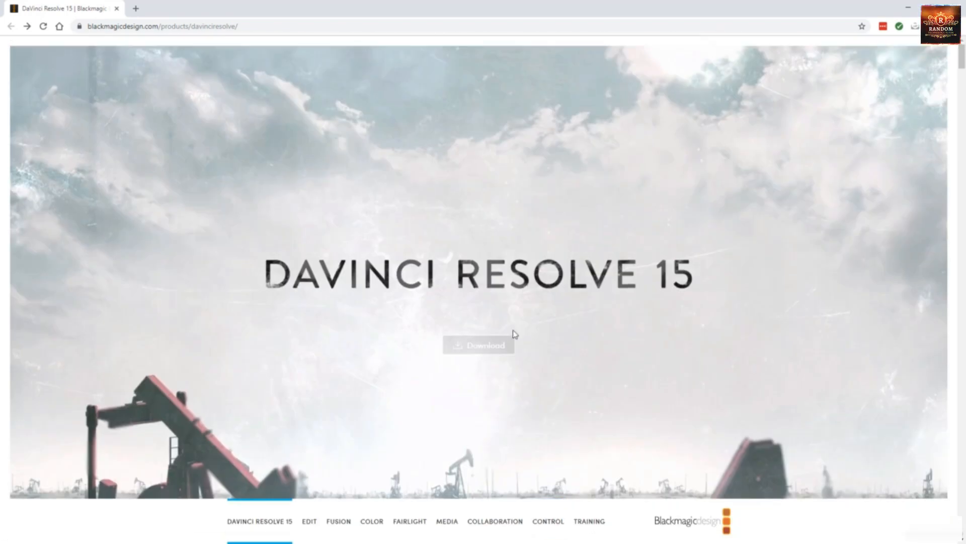
Open the registration form for the Windows download of the free DaVinci Resolve 15 edition
click(491, 347)
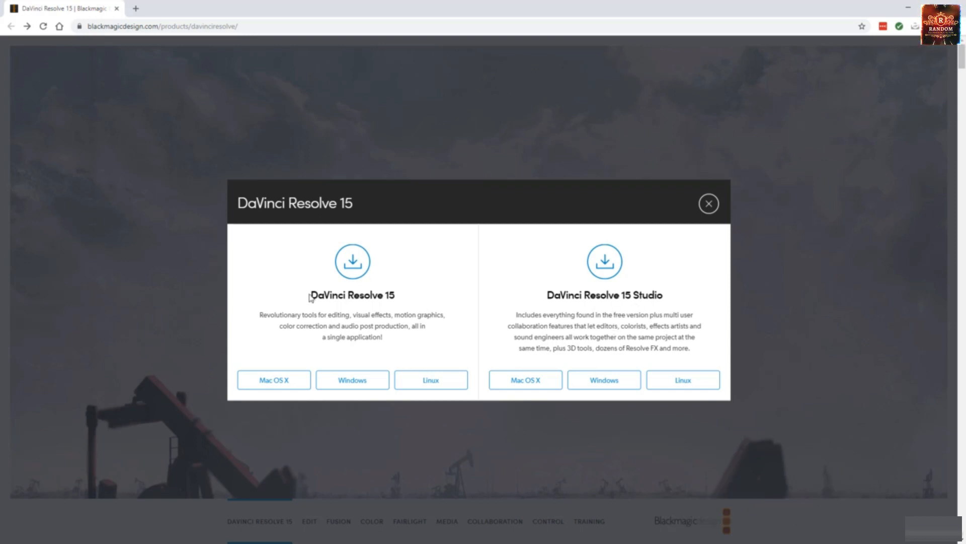
drag(312, 294, 414, 300)
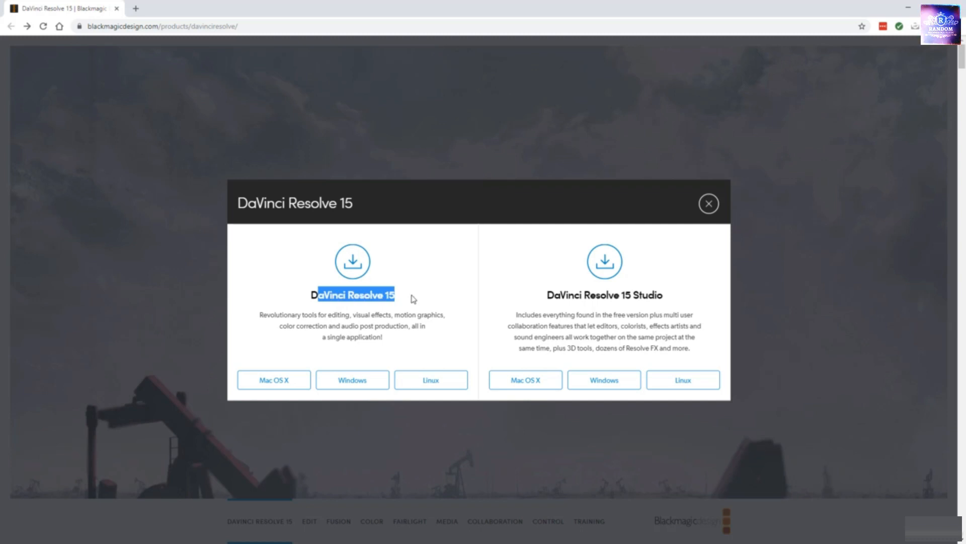
click(413, 300)
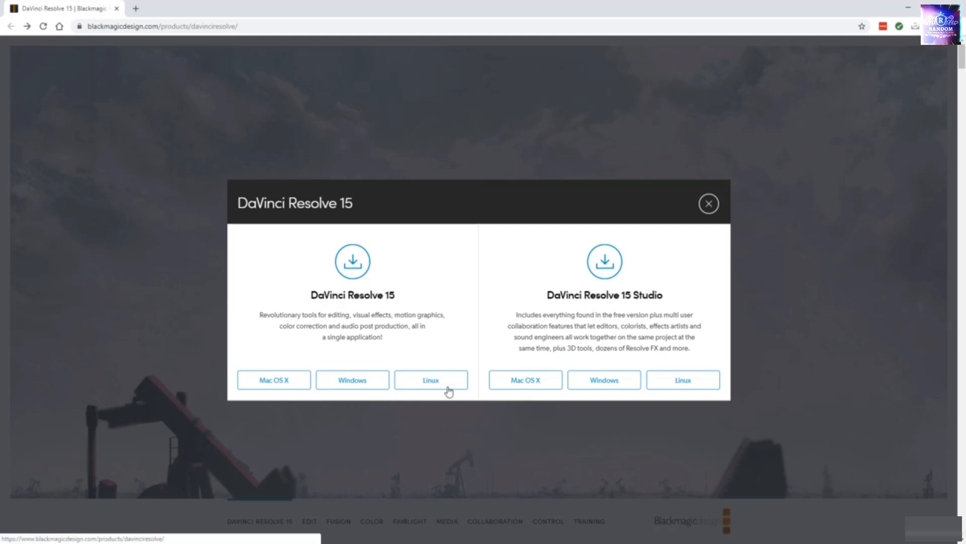
click(351, 381)
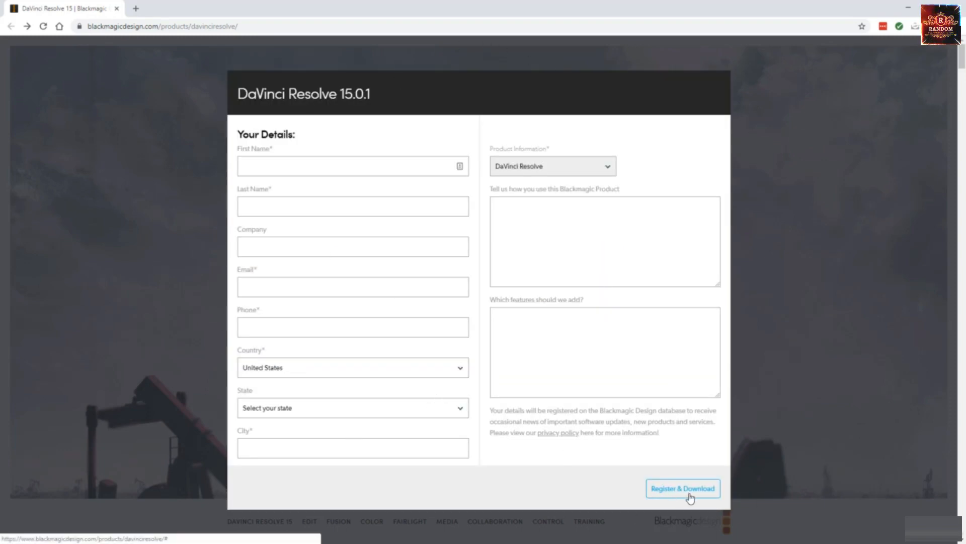
click(768, 428)
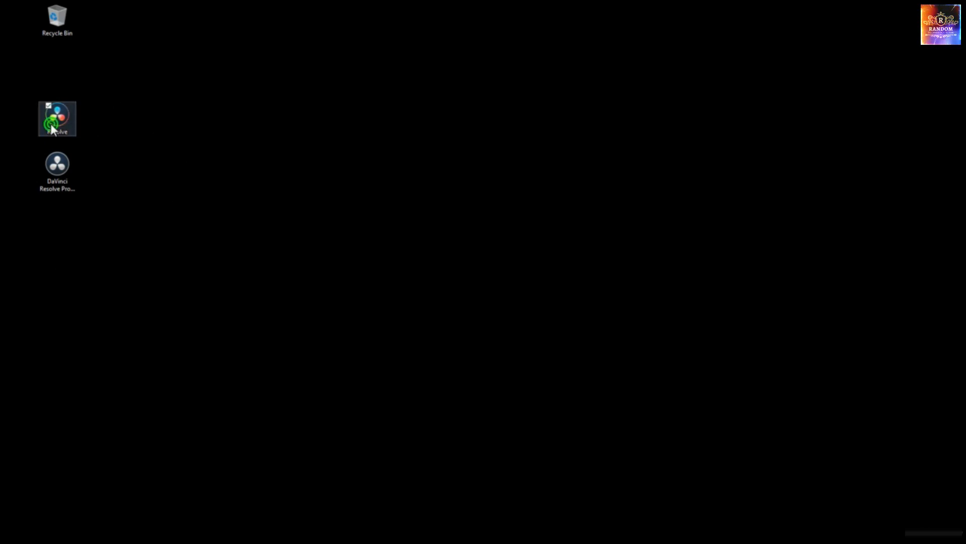
Switch to the desktop and launch DaVinci Resolve from its Resolve shortcut
click(59, 166)
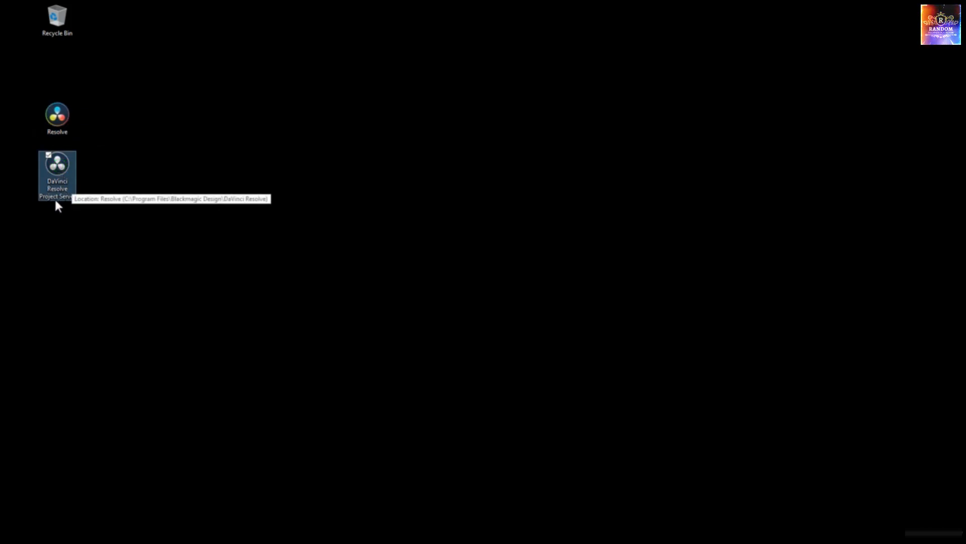
click(168, 176)
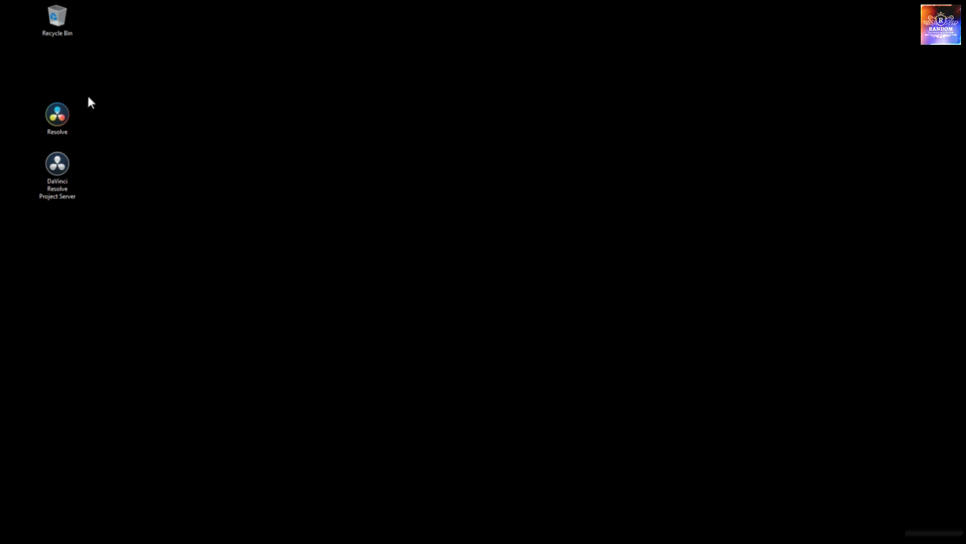
double_click(65, 120)
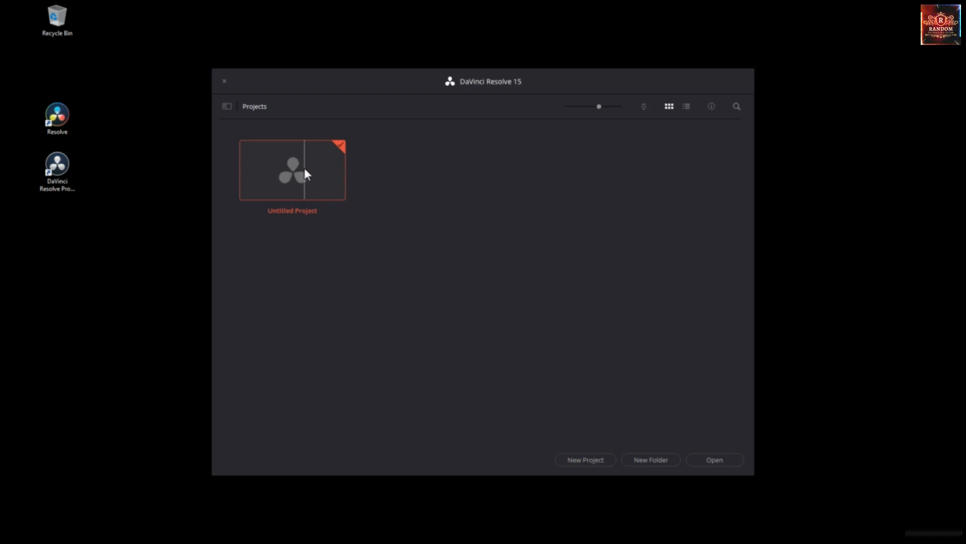
Create a new project named Jump Start
click(597, 460)
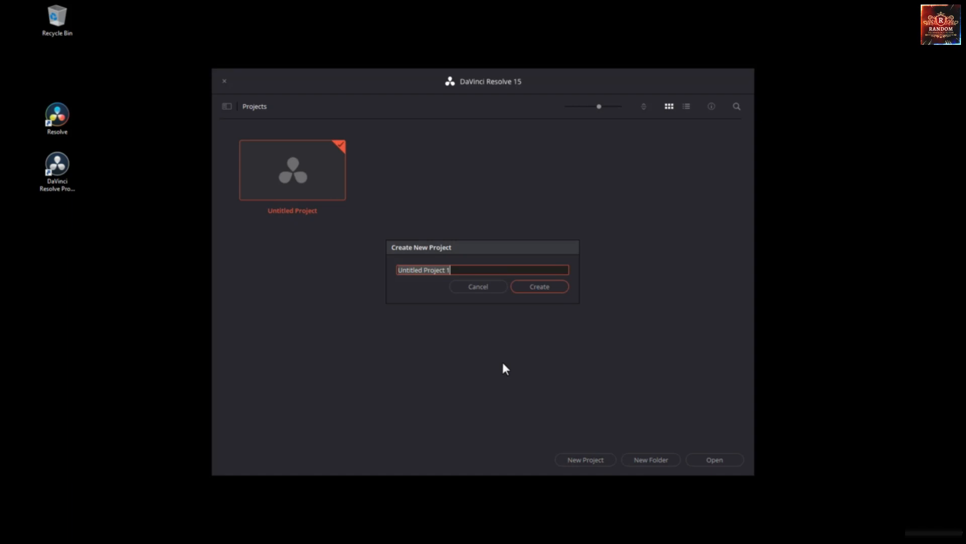
text(Jump Start)
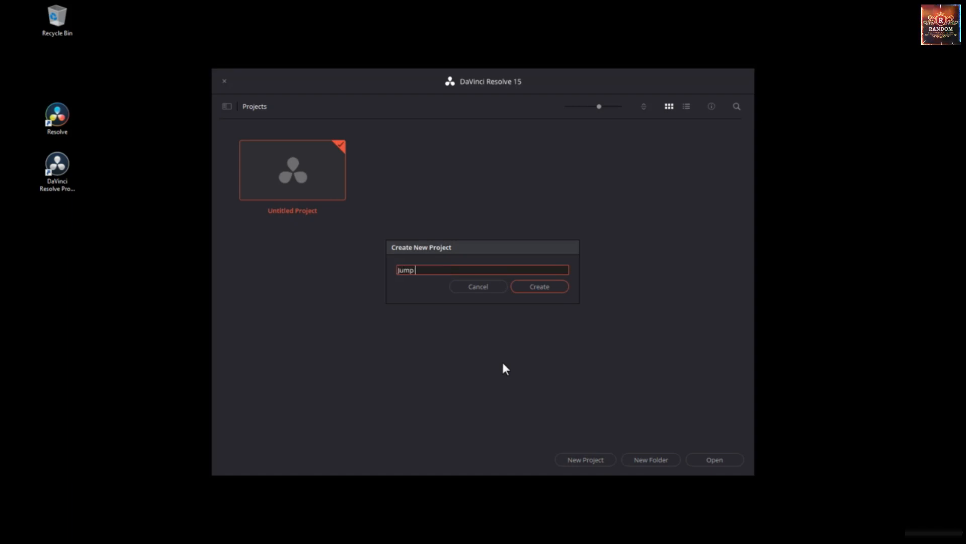
click(528, 285)
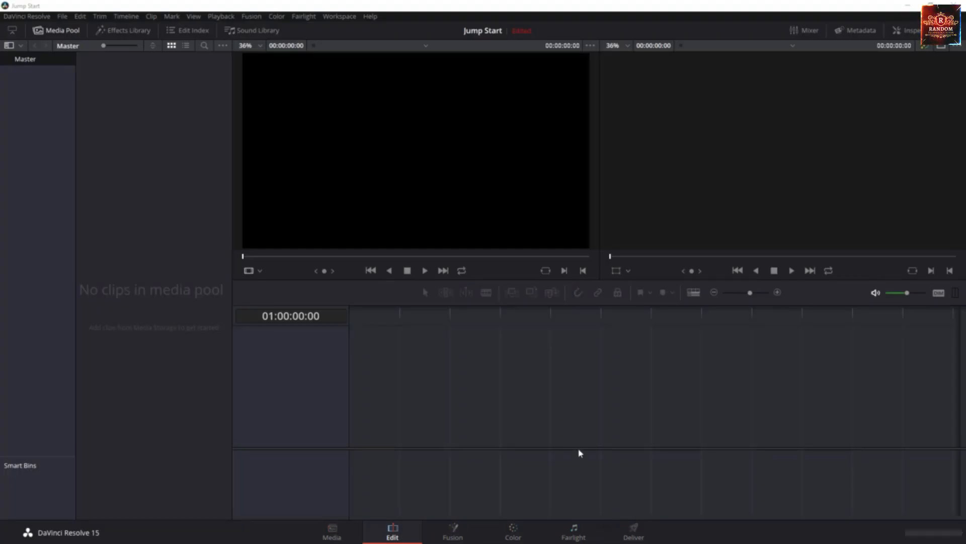
Look through the Media, Edit, Fusion, Color, Fairlight and Deliver pages of the empty project in order
click(331, 532)
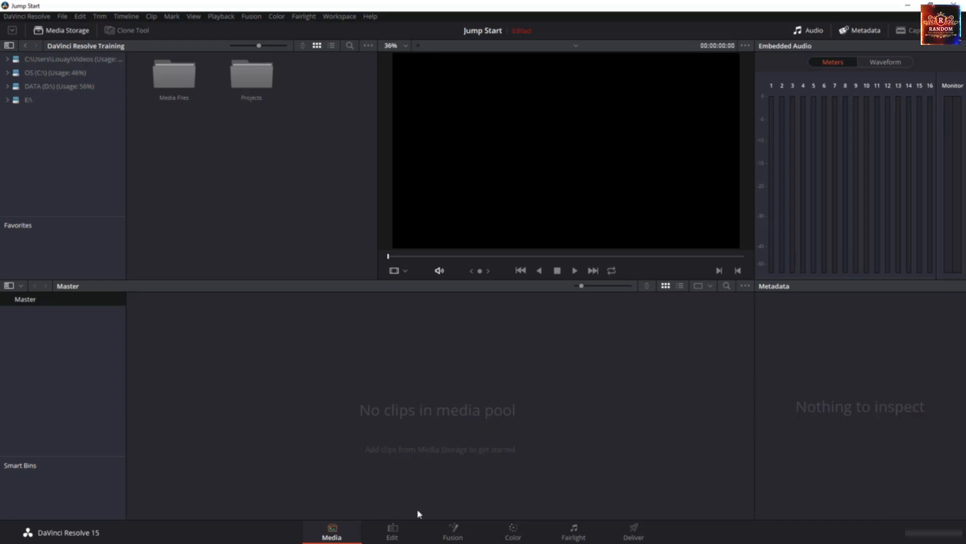
click(393, 536)
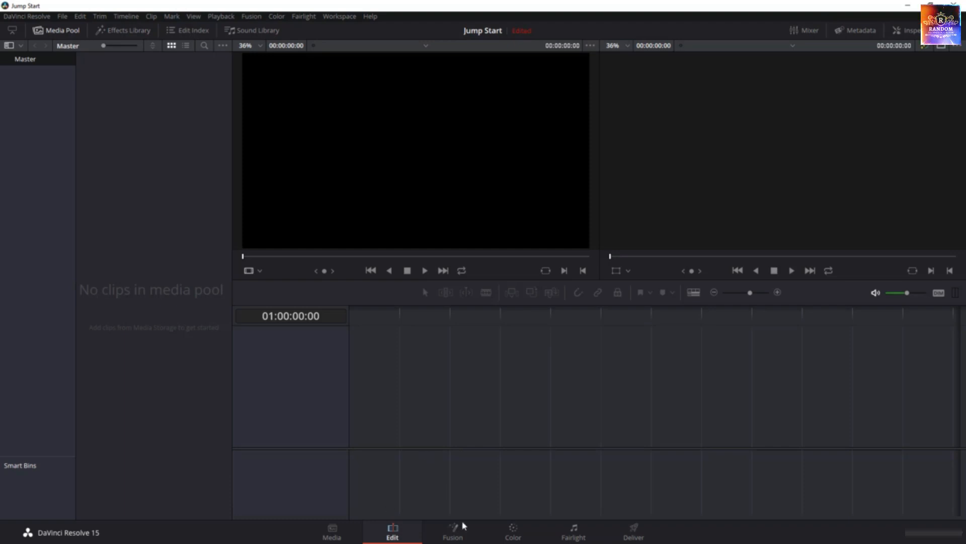
click(458, 532)
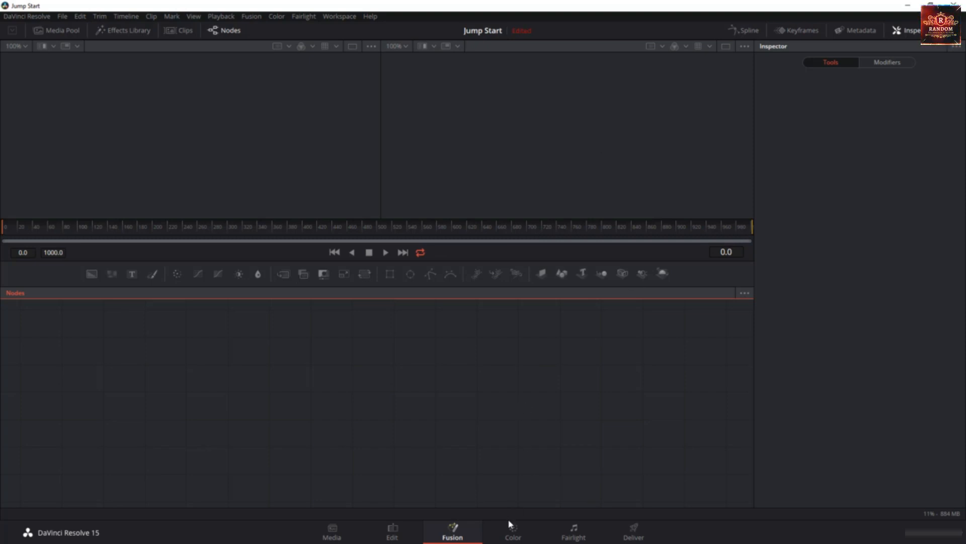
click(509, 535)
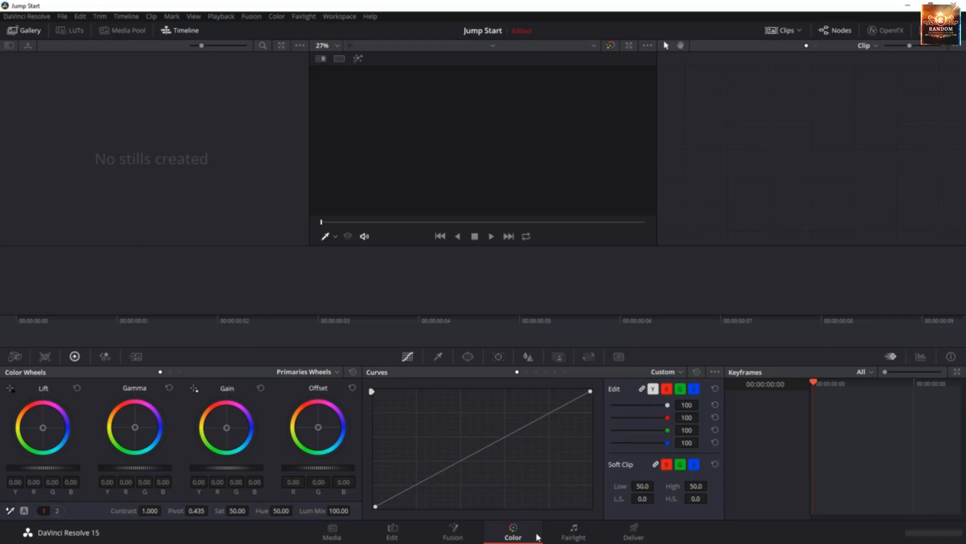
click(574, 531)
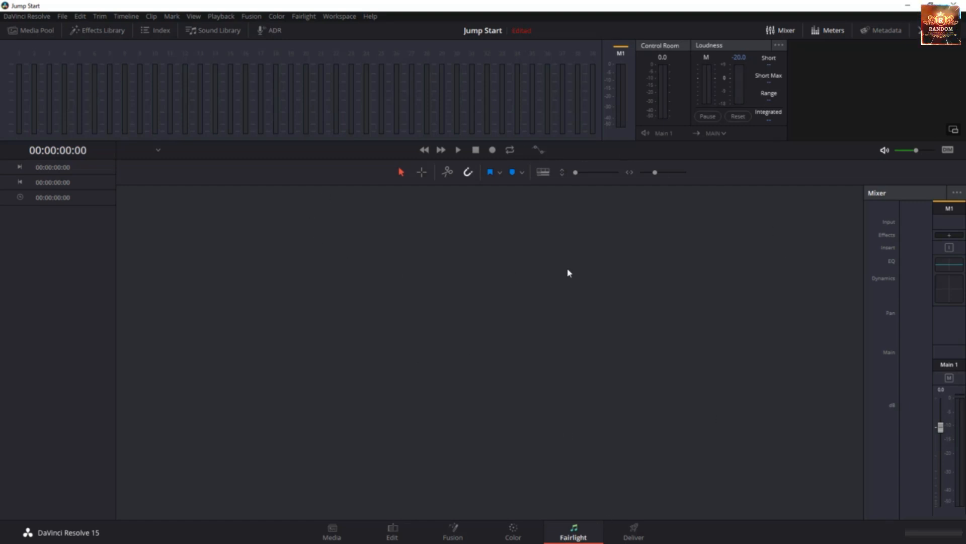
click(635, 536)
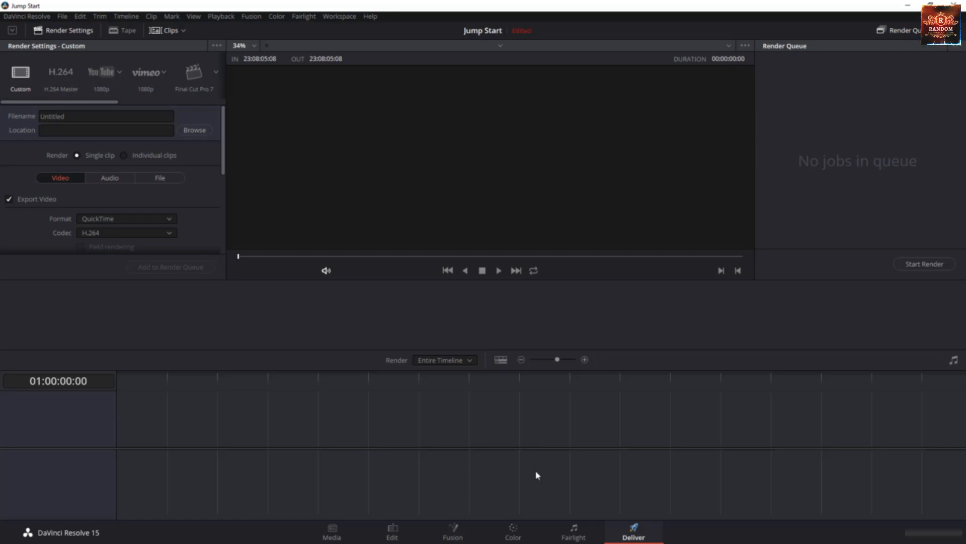
Return to the Media page and switch the workspace to full screen
click(337, 537)
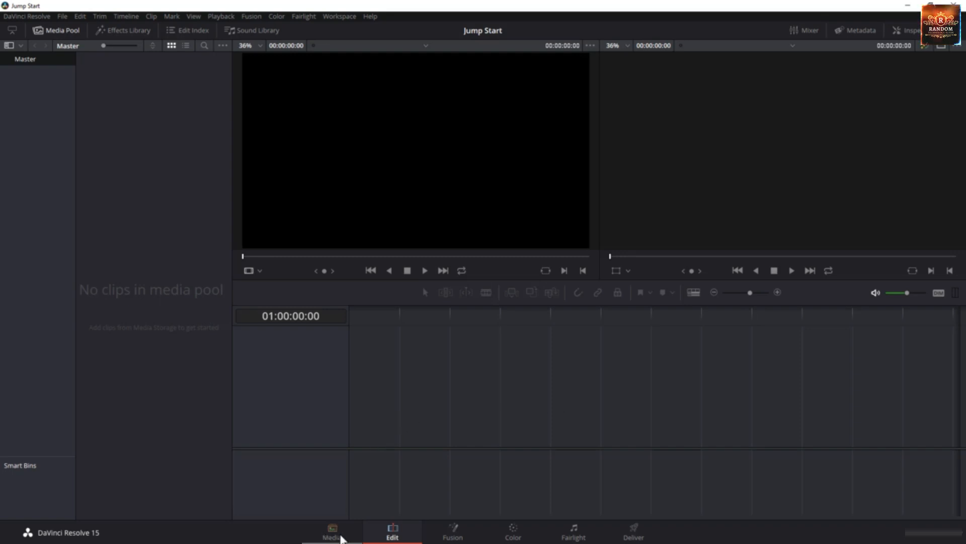
click(341, 529)
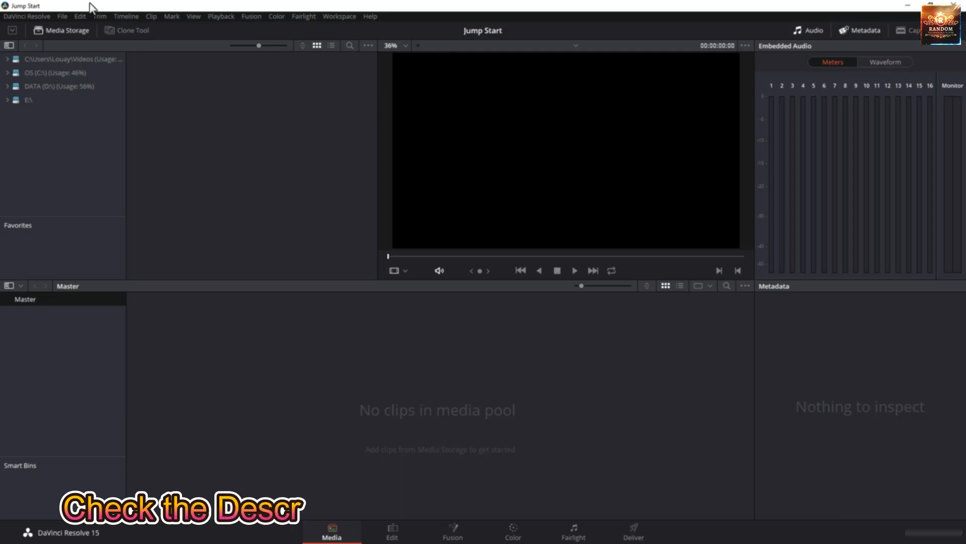
click(342, 17)
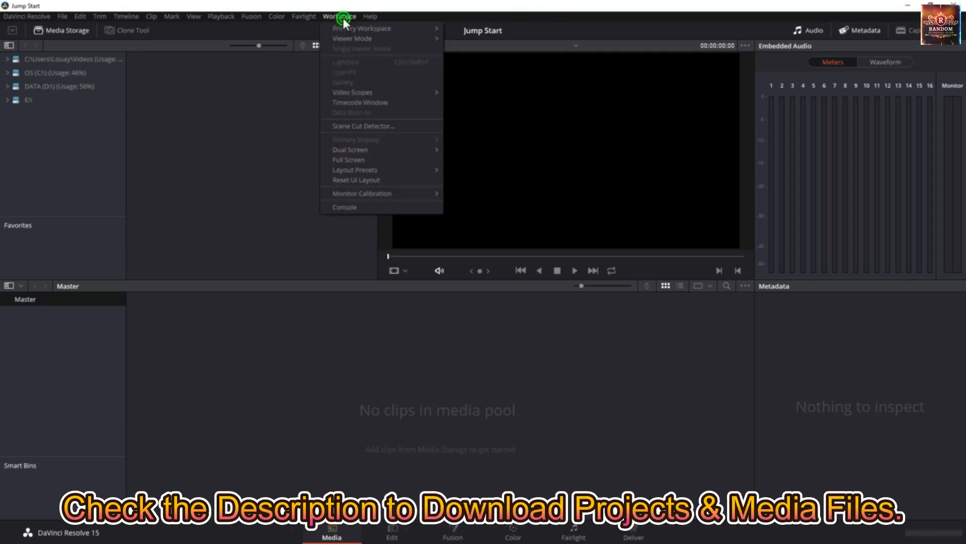
click(364, 157)
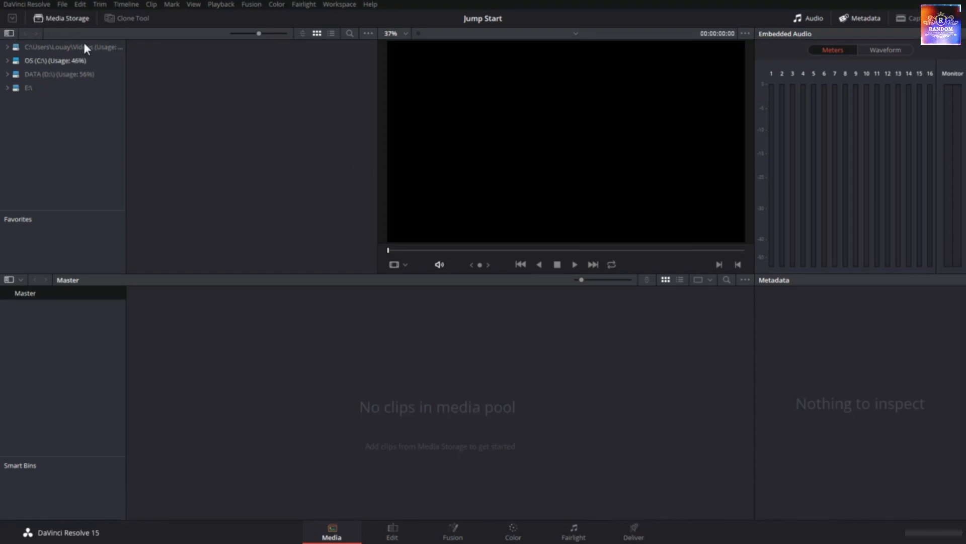
Open the Media Files folder inside DaVinci Resolve Training on the DATA (D:) drive in the media storage browser
click(73, 16)
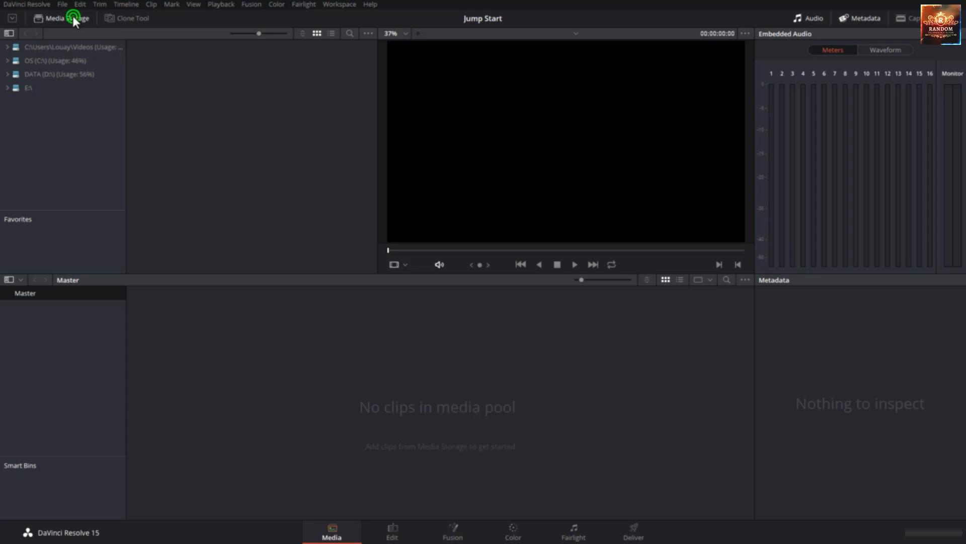
click(67, 17)
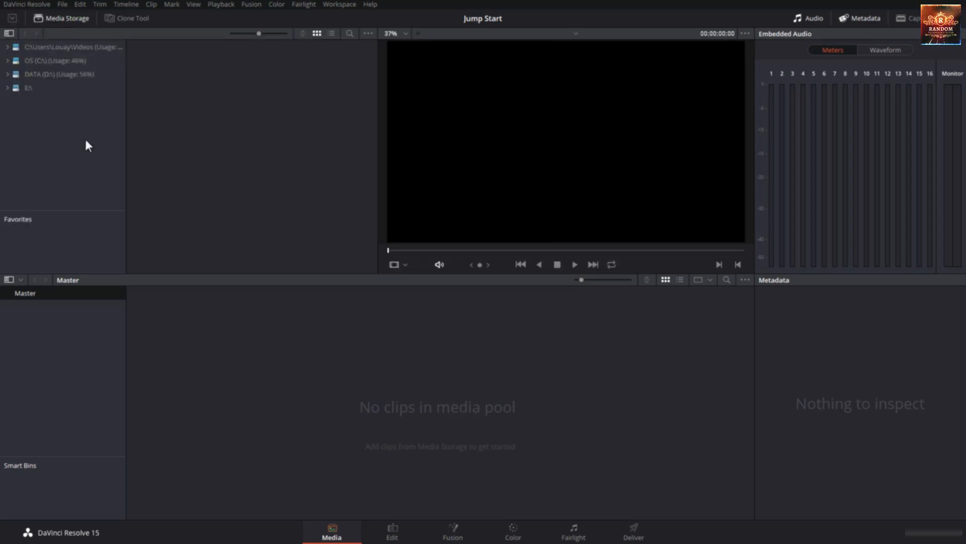
click(51, 75)
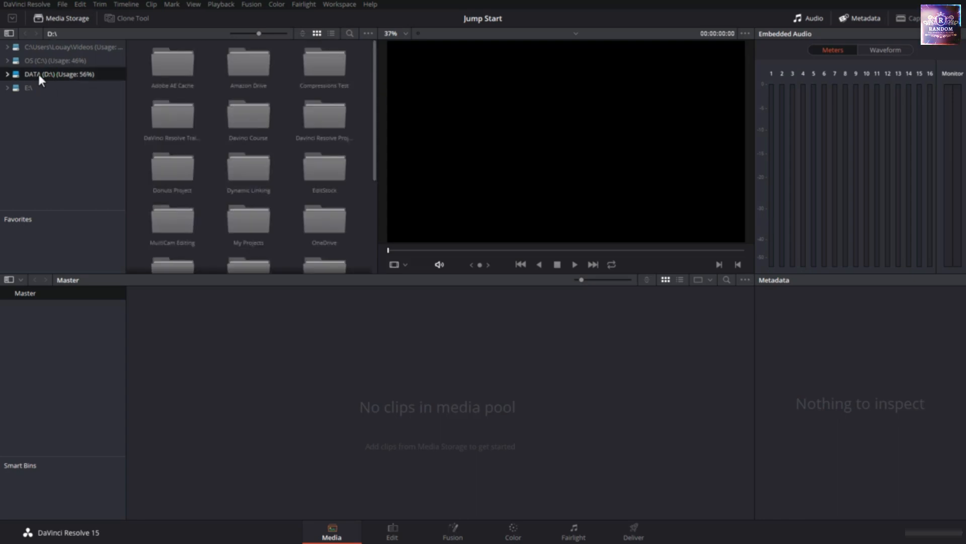
click(7, 74)
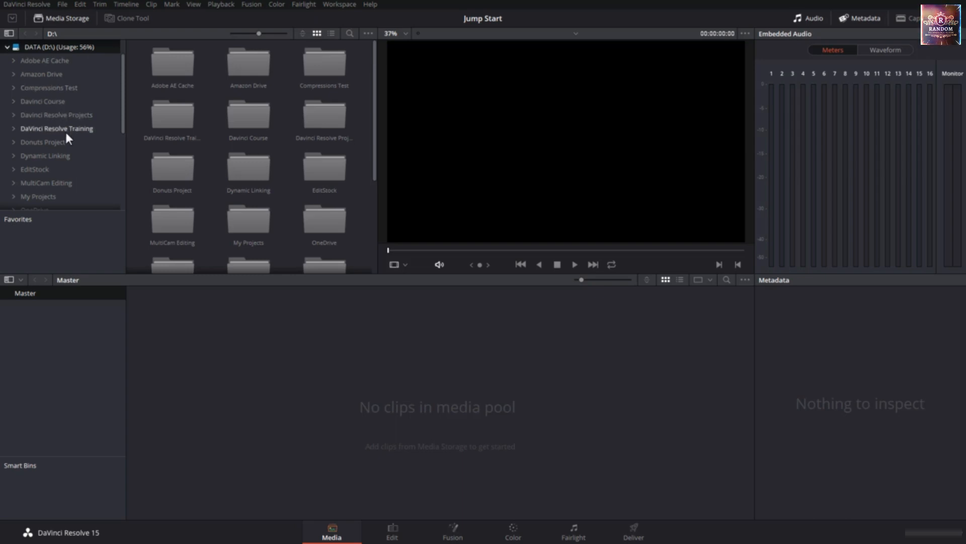
click(67, 130)
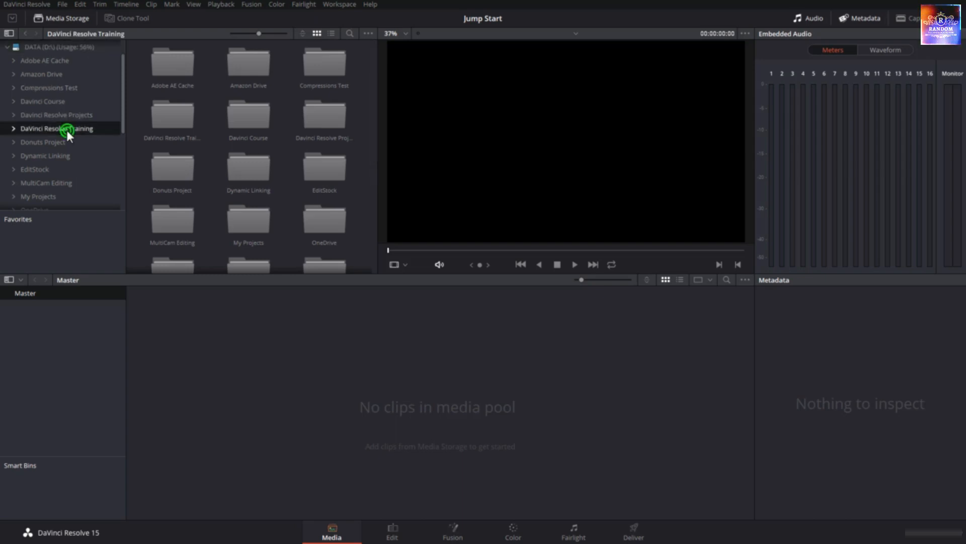
click(13, 129)
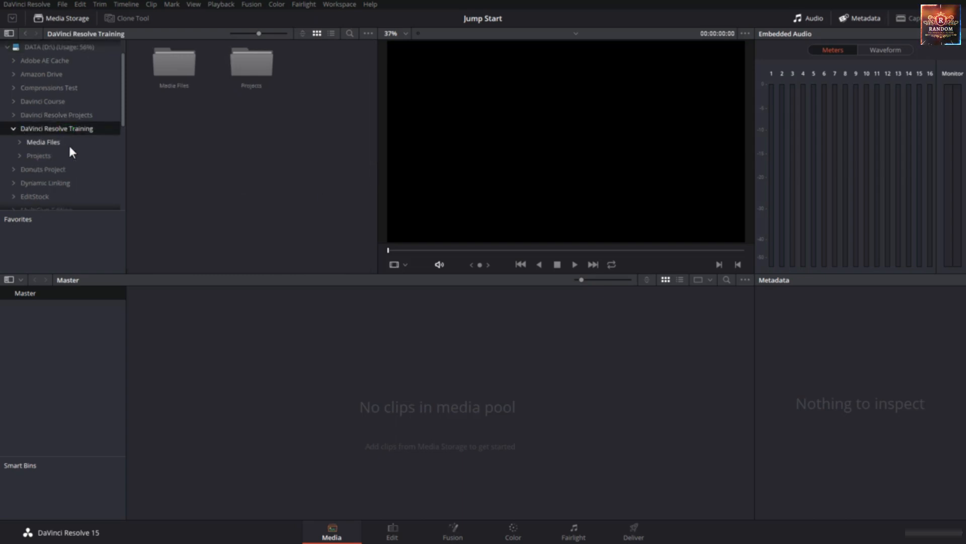
scroll(68, 144, down, 1)
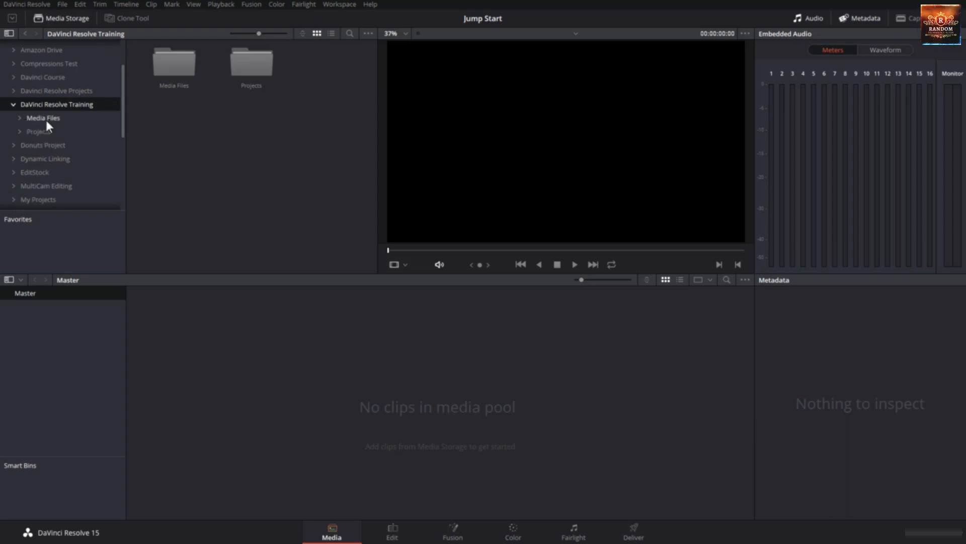
click(19, 118)
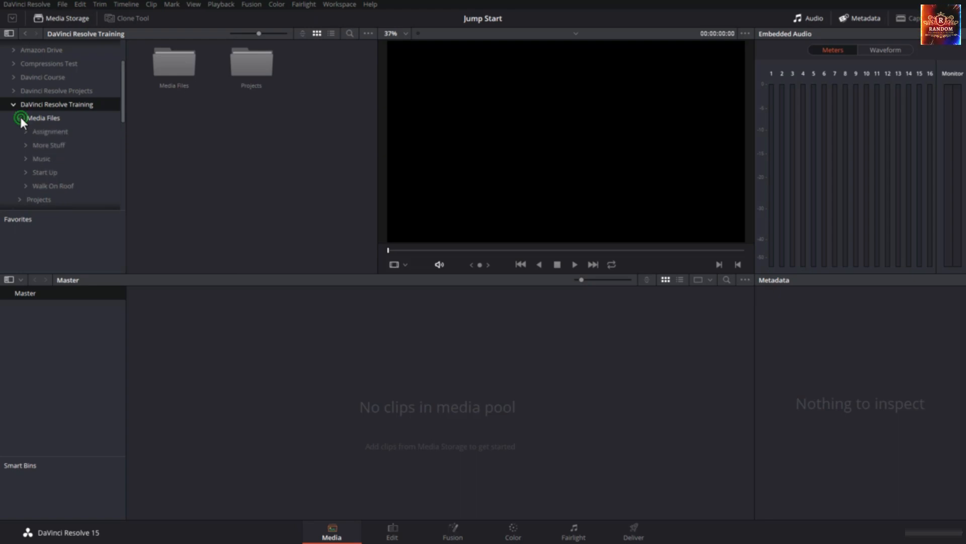
click(65, 118)
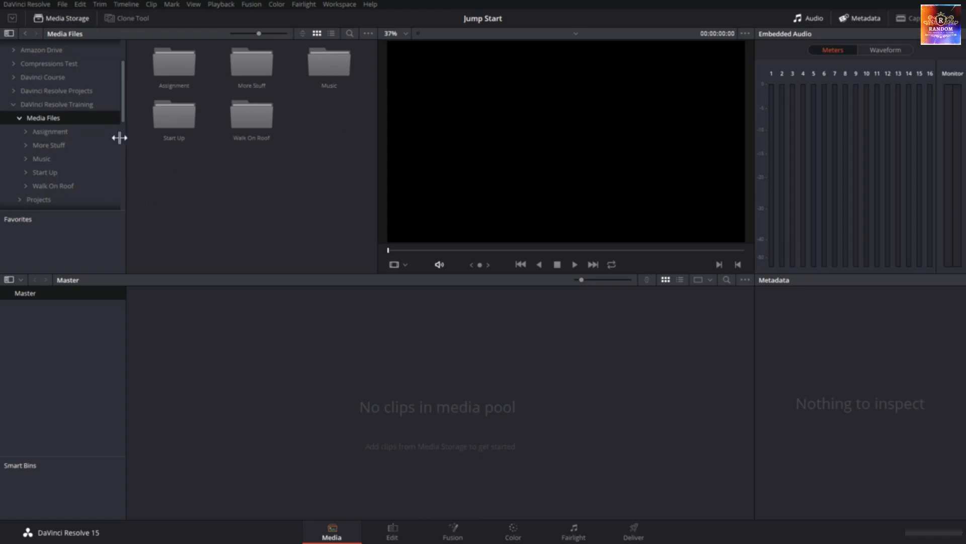
Preview the sleeping-people clips in the Assignment folder and view the contents of the More Stuff folder
click(44, 132)
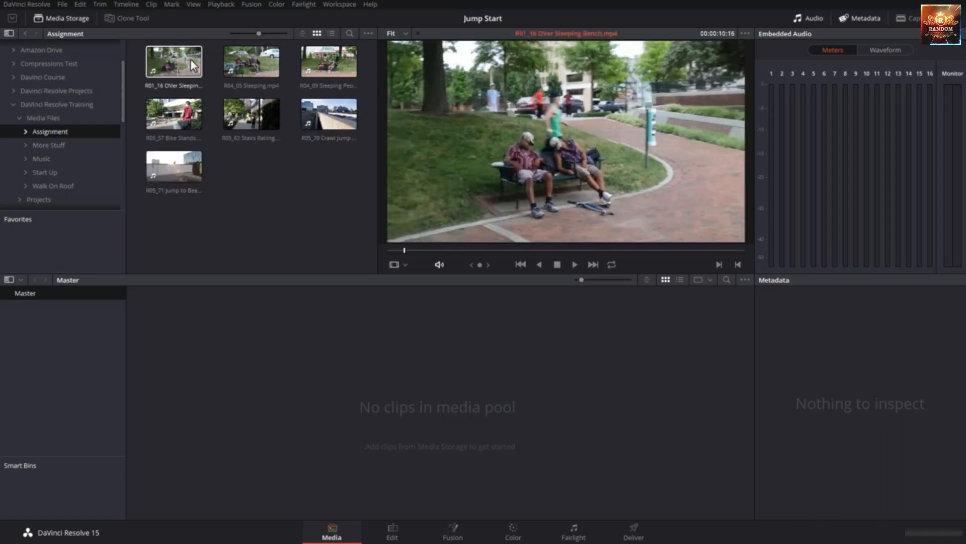
click(243, 61)
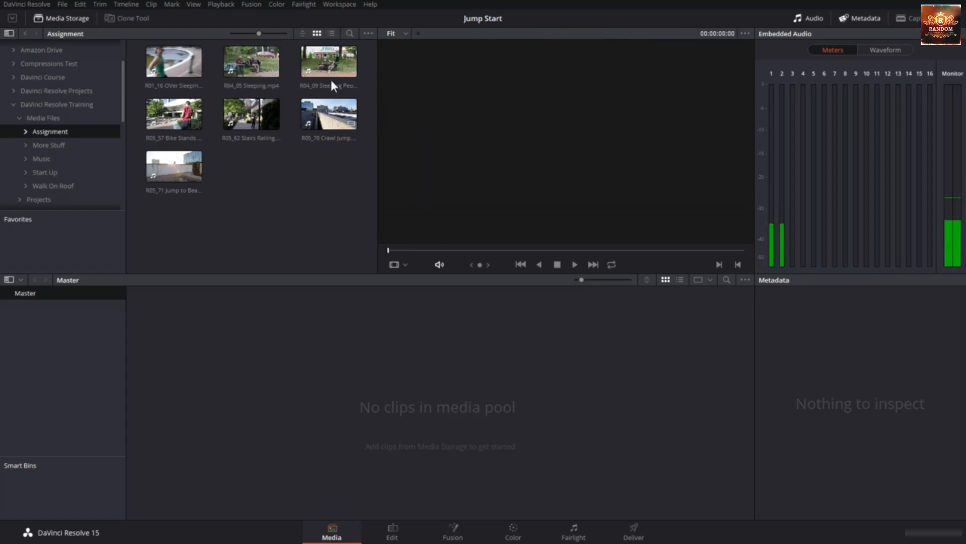
click(309, 65)
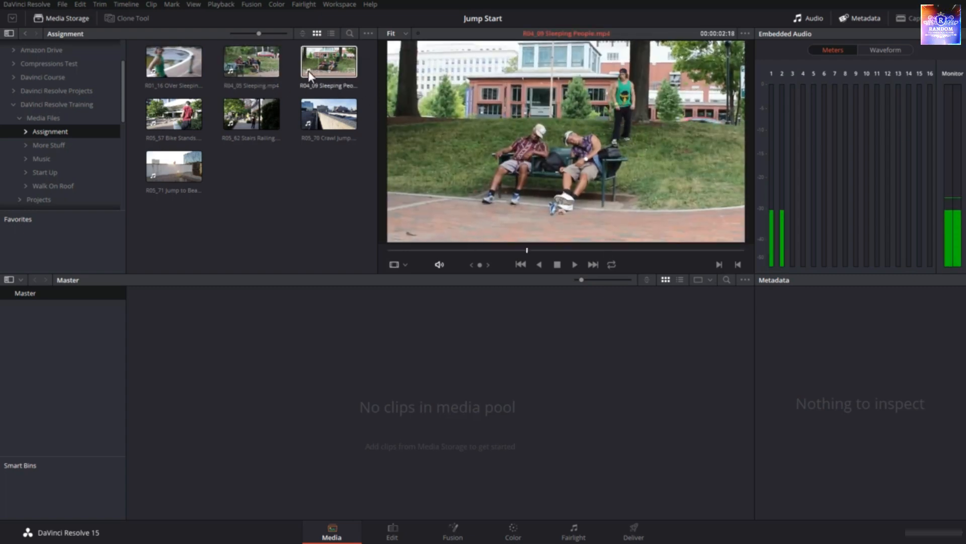
click(215, 130)
click(74, 146)
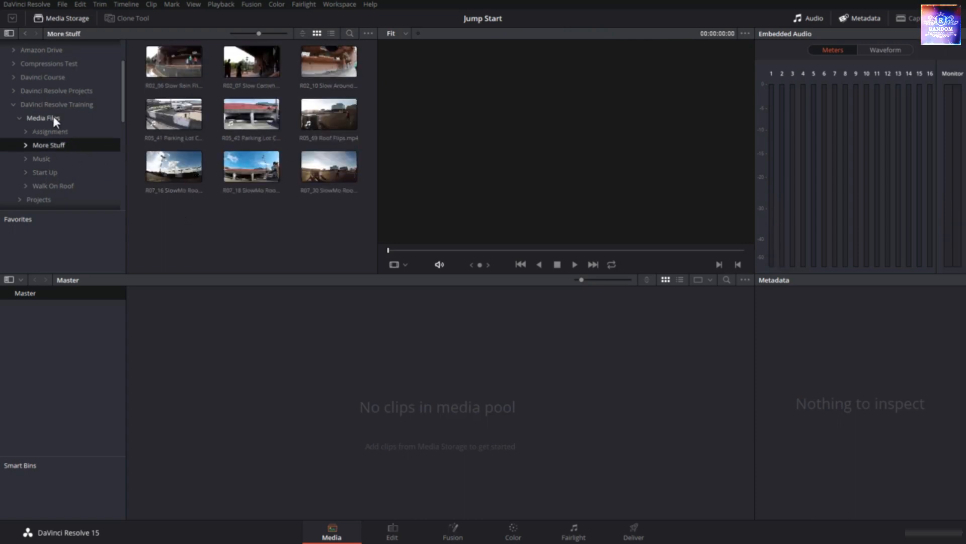
Import all seven Assignment clips into the Master bin and change the project frame rate to match them
click(62, 133)
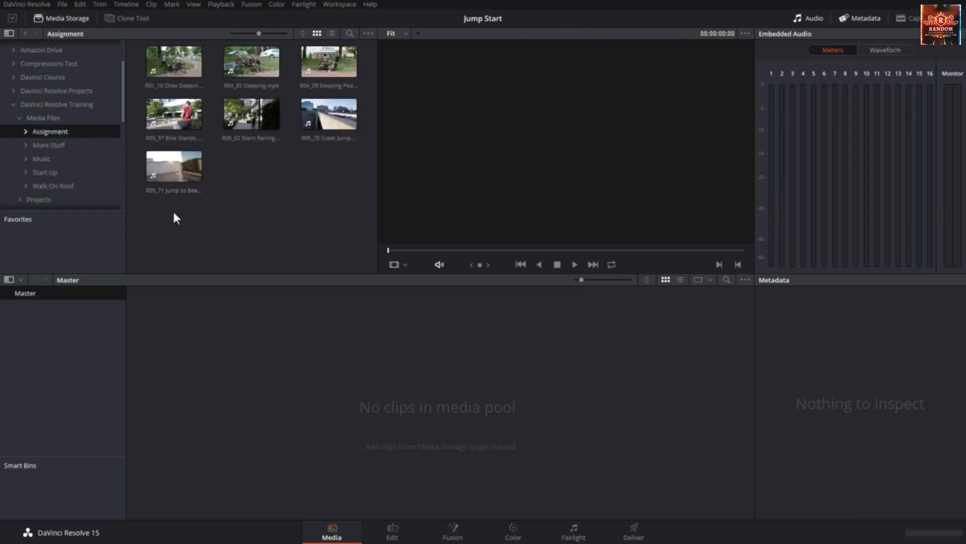
drag(172, 211, 296, 333)
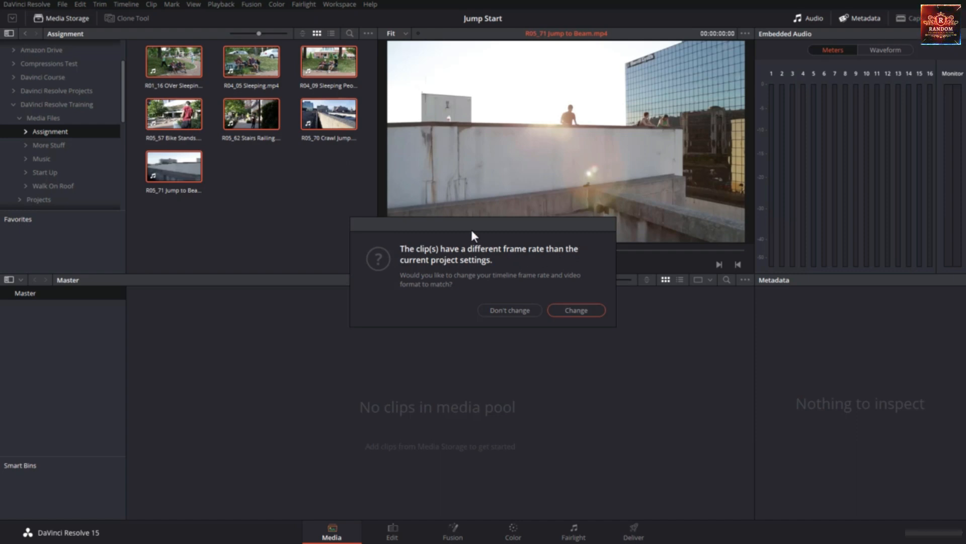
click(570, 310)
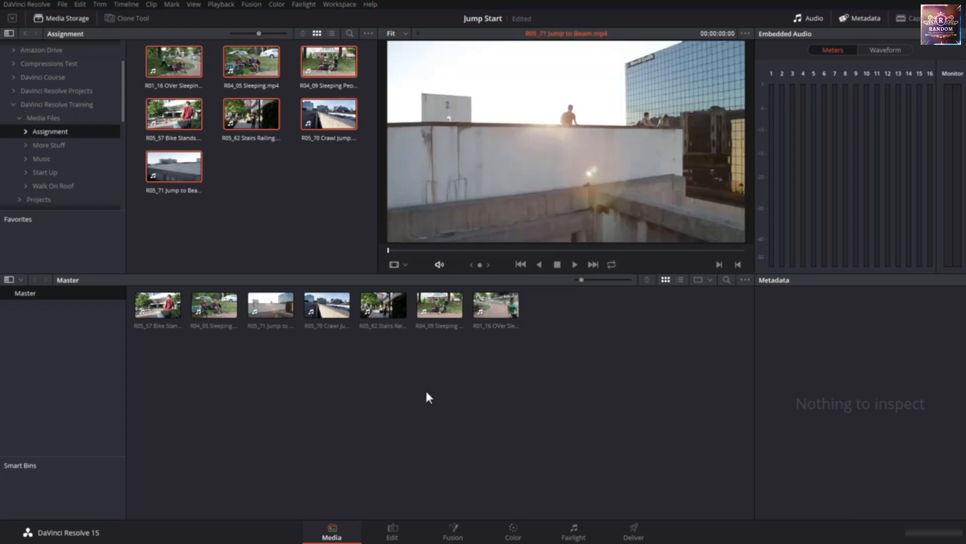
Check the imported clips in the Edit page's media pool and return to the Media page
click(394, 535)
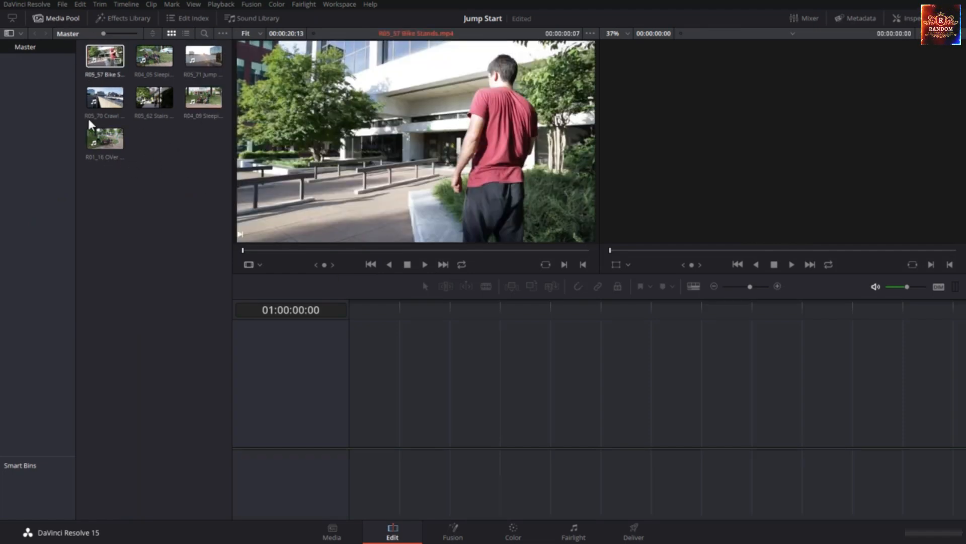
click(56, 18)
click(56, 18)
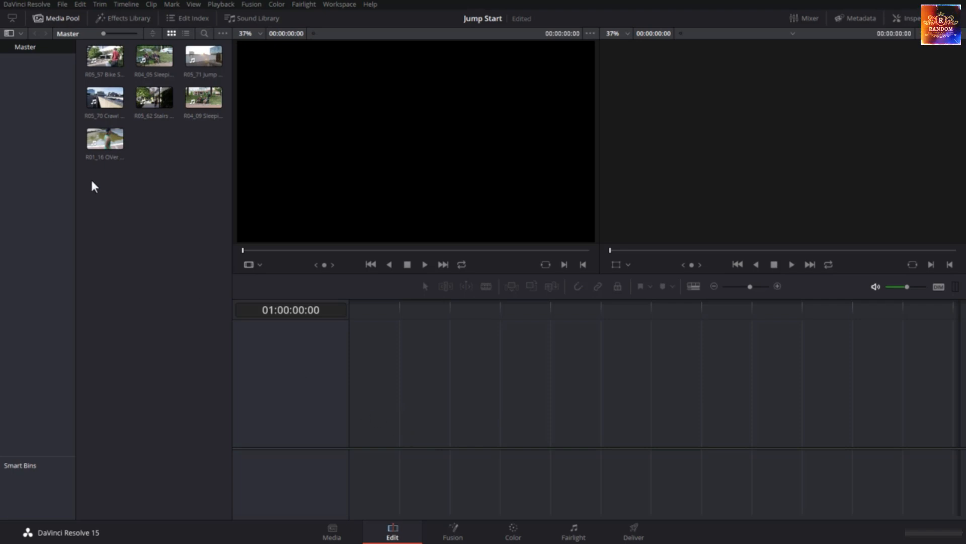
click(332, 532)
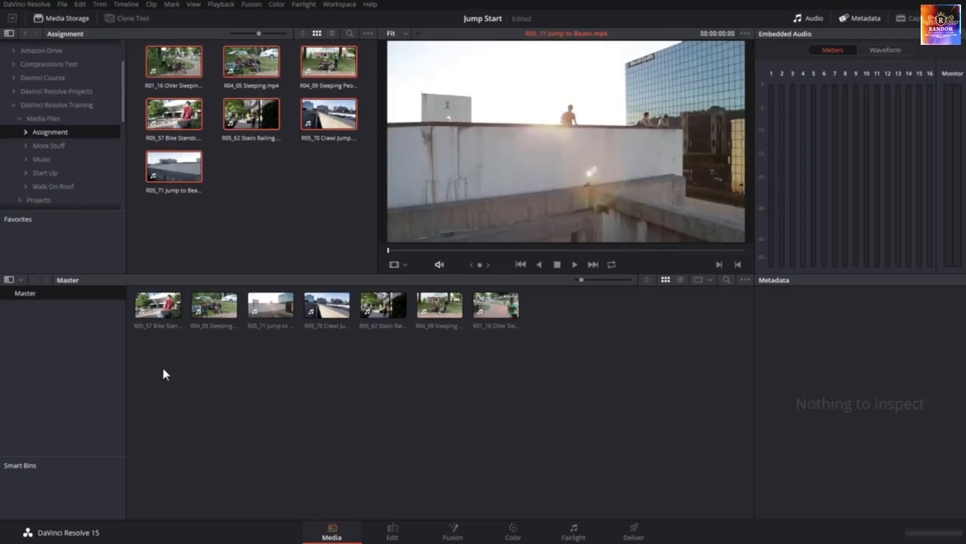
Remove all the clips from the Master bin of the media pool
drag(160, 376, 511, 309)
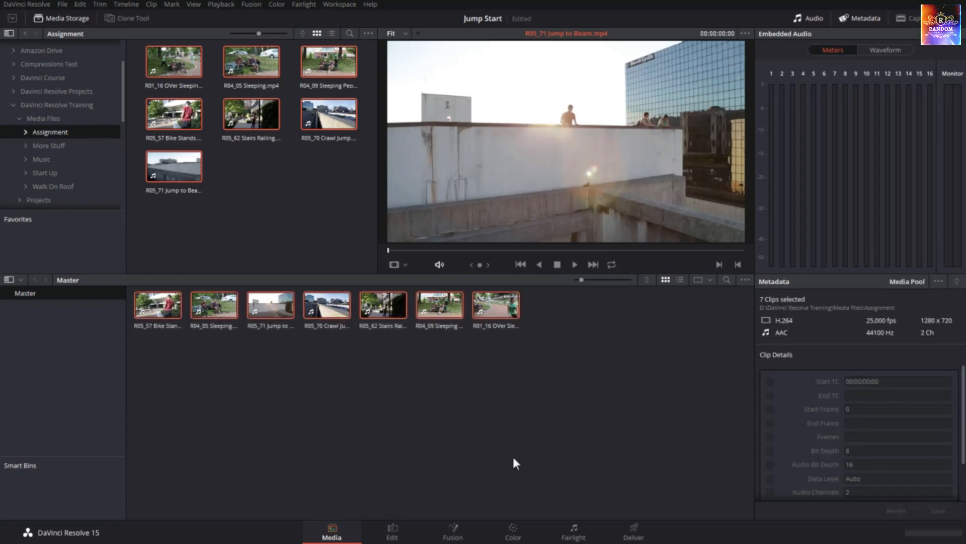
key(Delete)
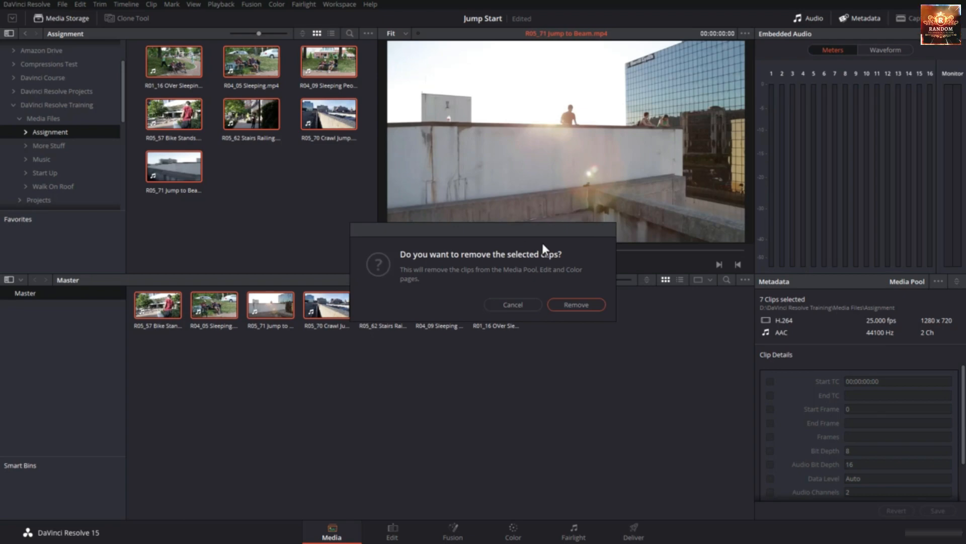
click(576, 304)
Import the Assignment folder from Media Files into the Master bin's clip area, and undo the import
click(101, 118)
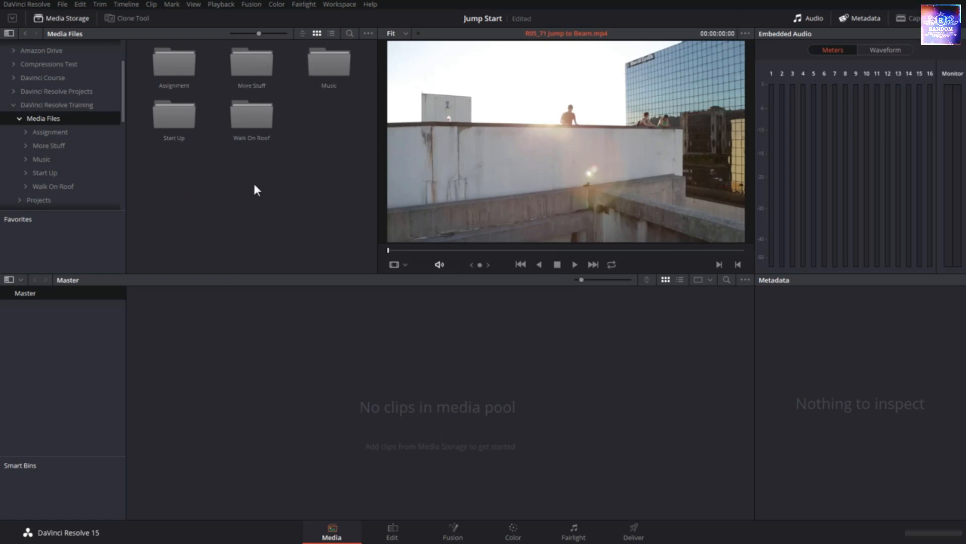
drag(179, 62, 244, 347)
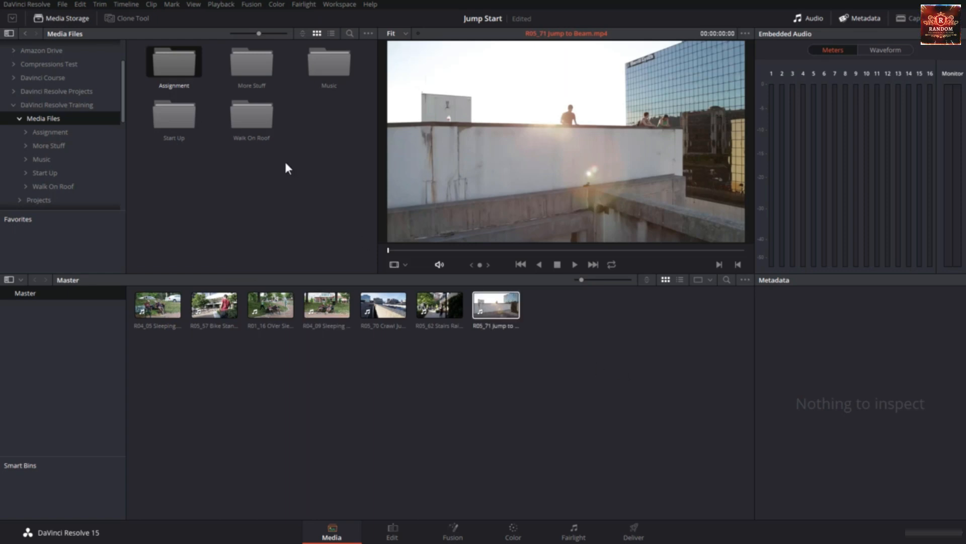
key(ctrl+z)
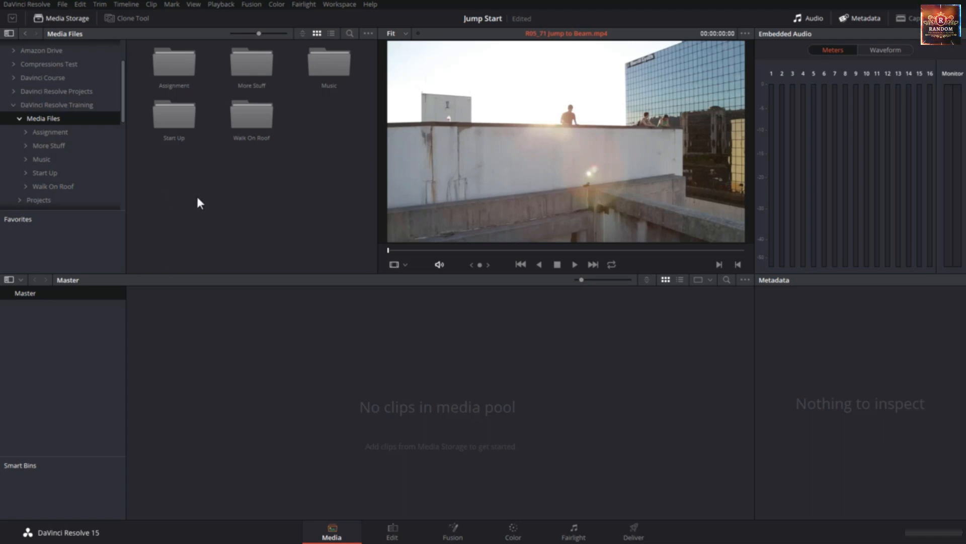
Import the whole Media Files folder from DaVinci Resolve Training into the media pool's bin list, with its subfolders as bins
drag(181, 166, 331, 159)
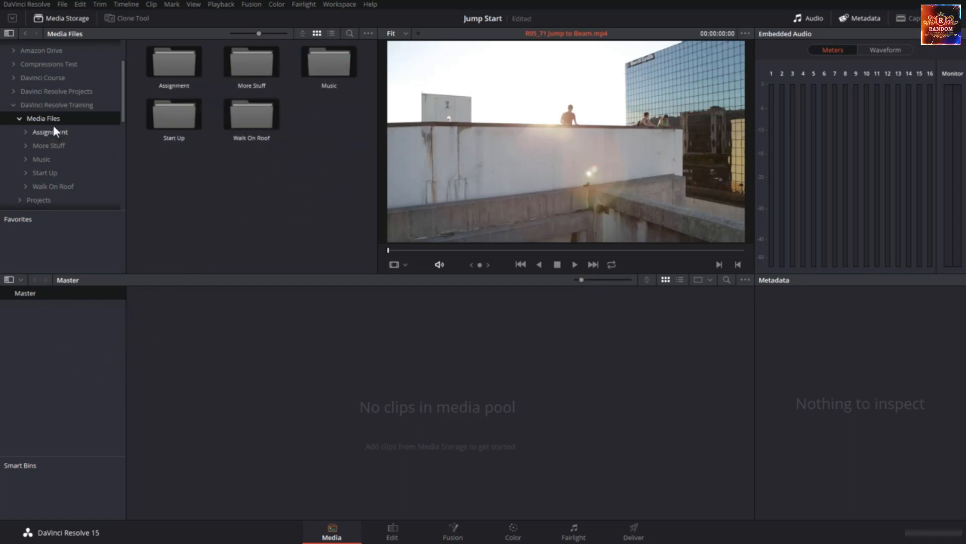
click(68, 105)
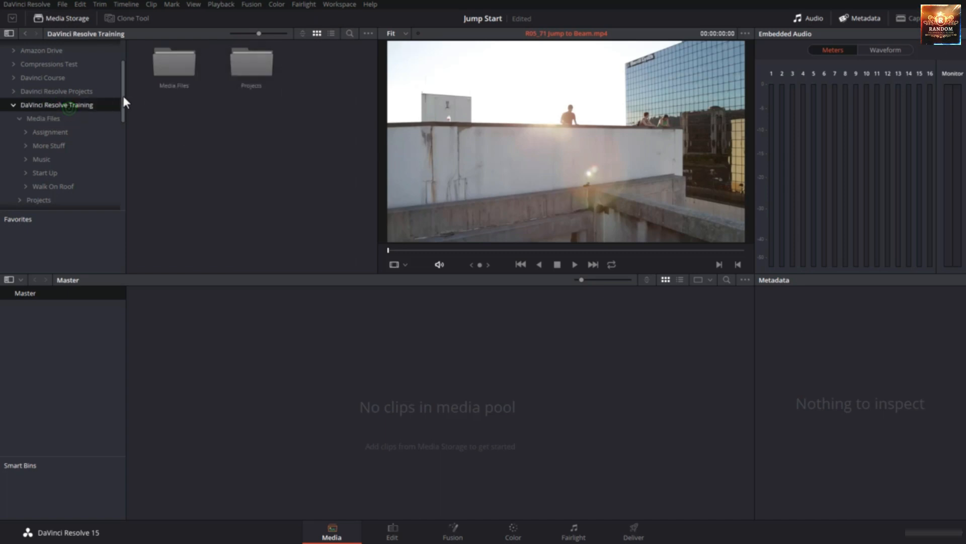
click(170, 78)
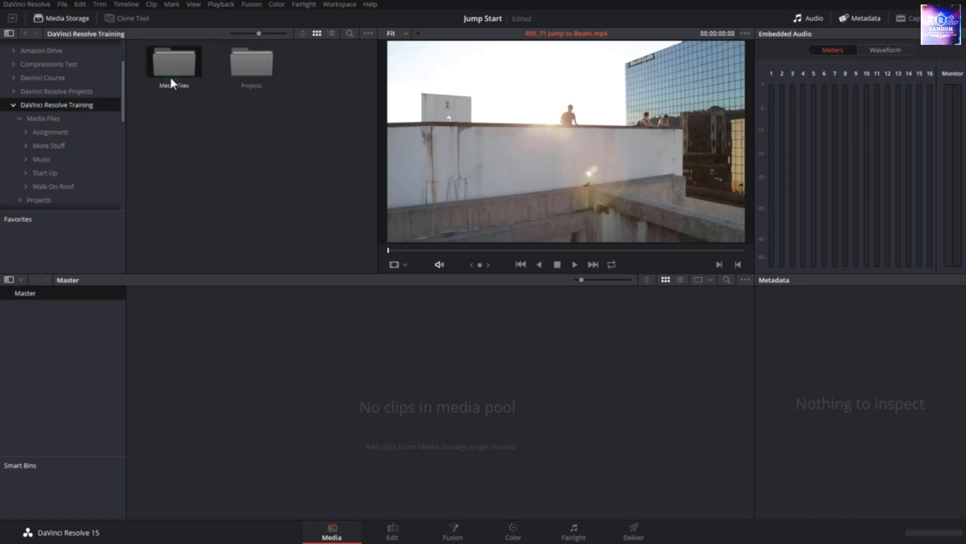
click(62, 117)
click(49, 105)
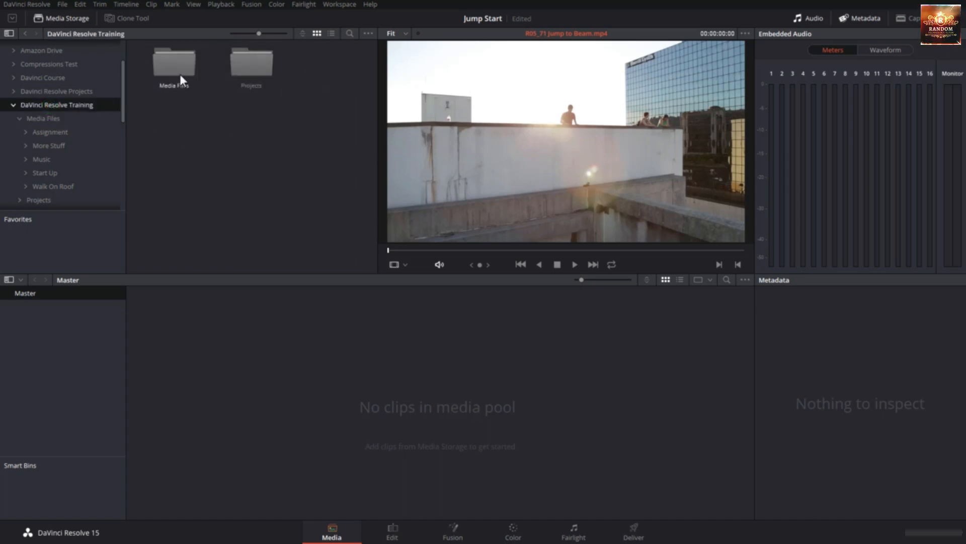
drag(177, 63, 56, 316)
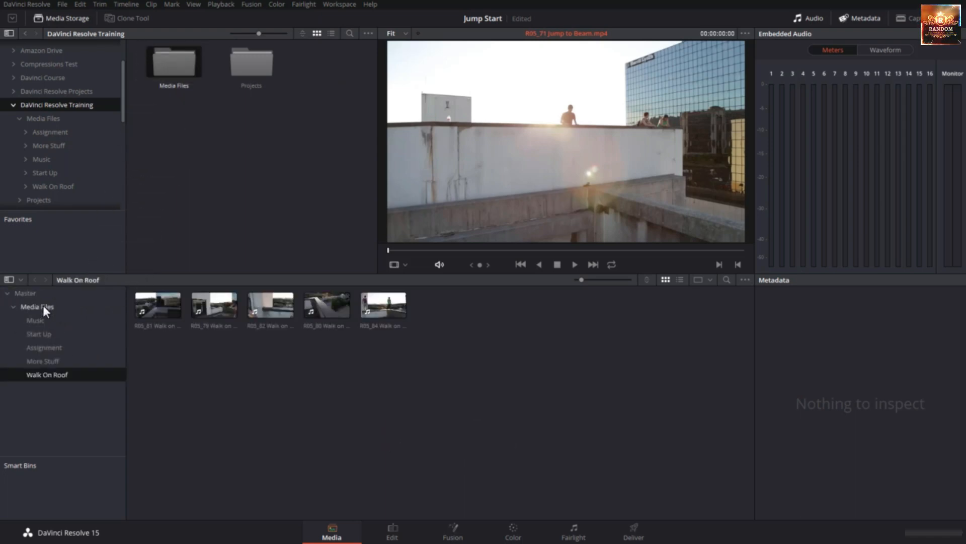
Compare the Media Files bin with its source folder and look through the Music, Start Up, Assignment, More Stuff and Walk On Roof bins
click(43, 306)
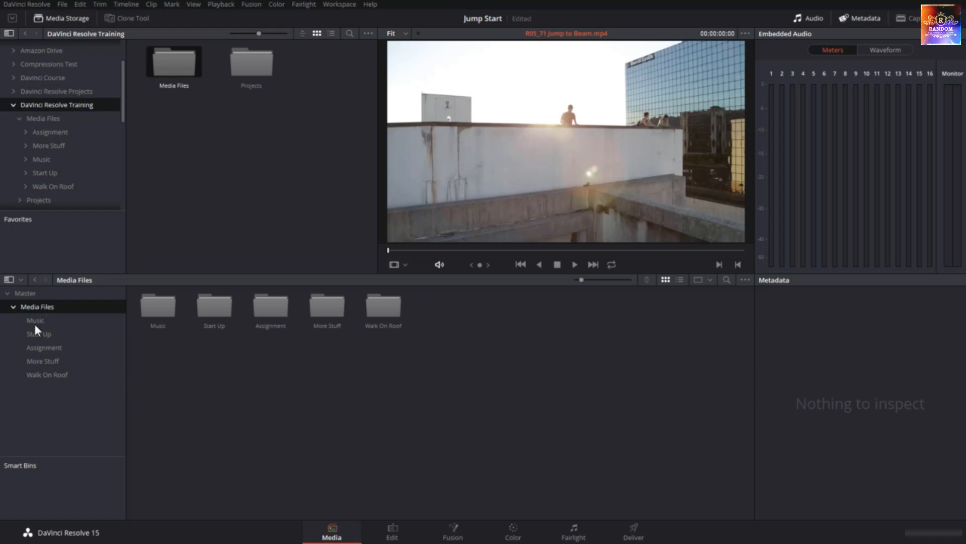
click(59, 117)
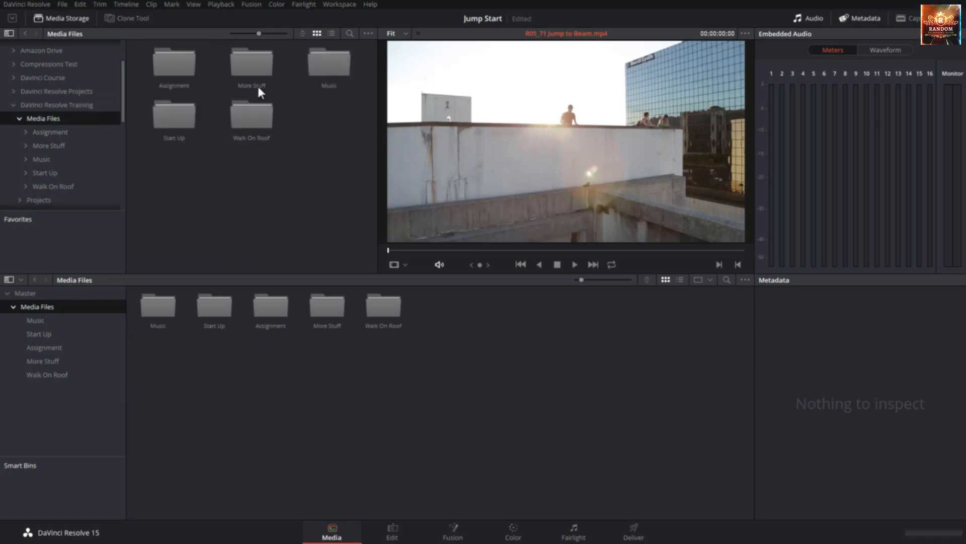
click(11, 306)
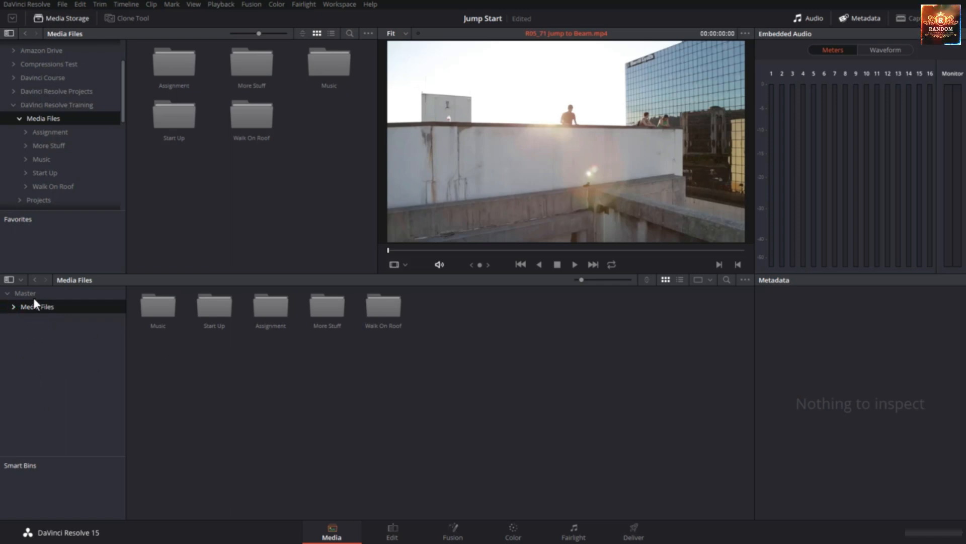
click(14, 307)
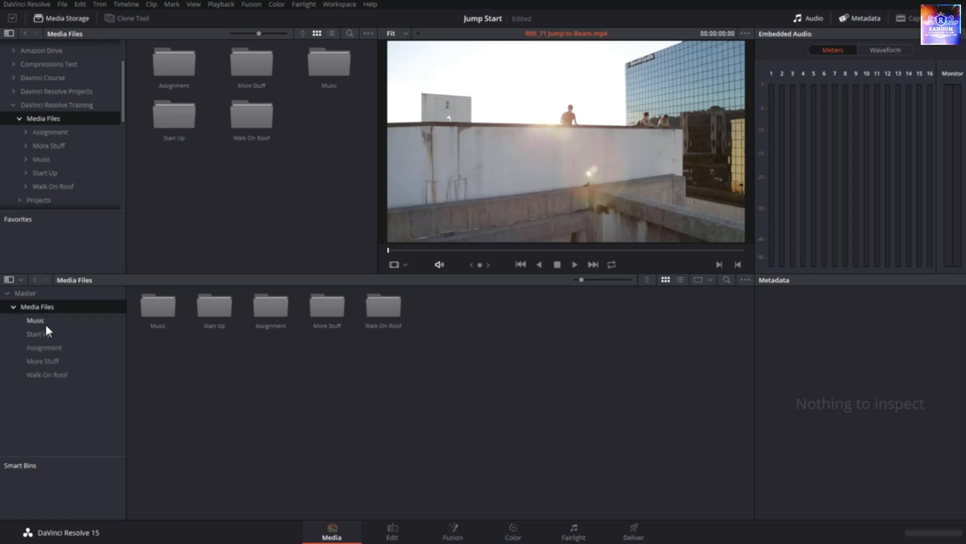
click(46, 325)
click(58, 334)
click(64, 349)
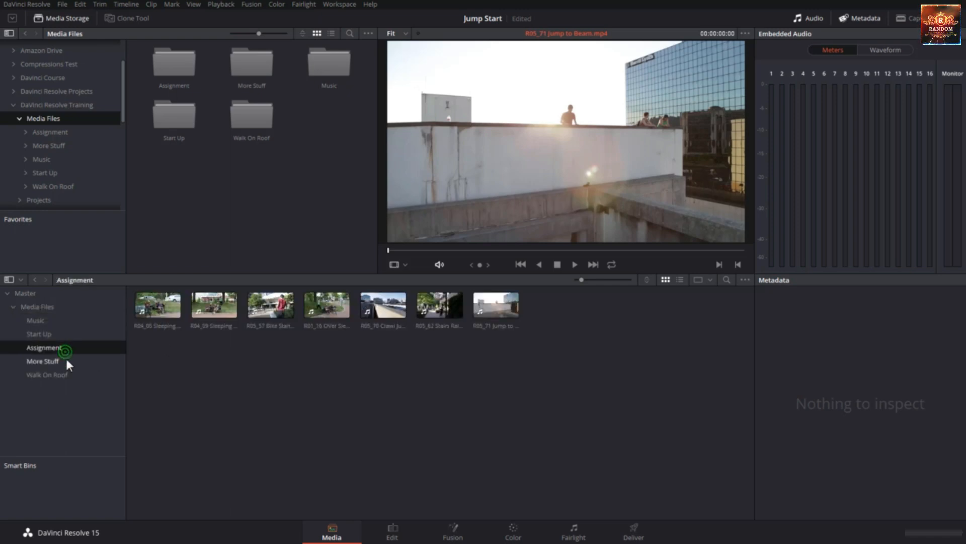
click(68, 361)
click(71, 375)
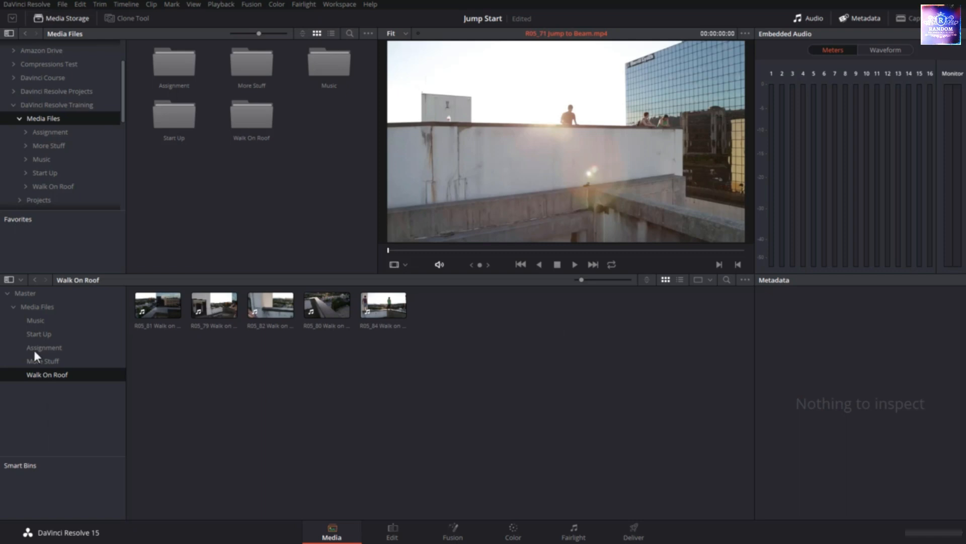
Show the clips of all five bins from Music to Walk On Roof together, and compare them on the Edit page
click(38, 320)
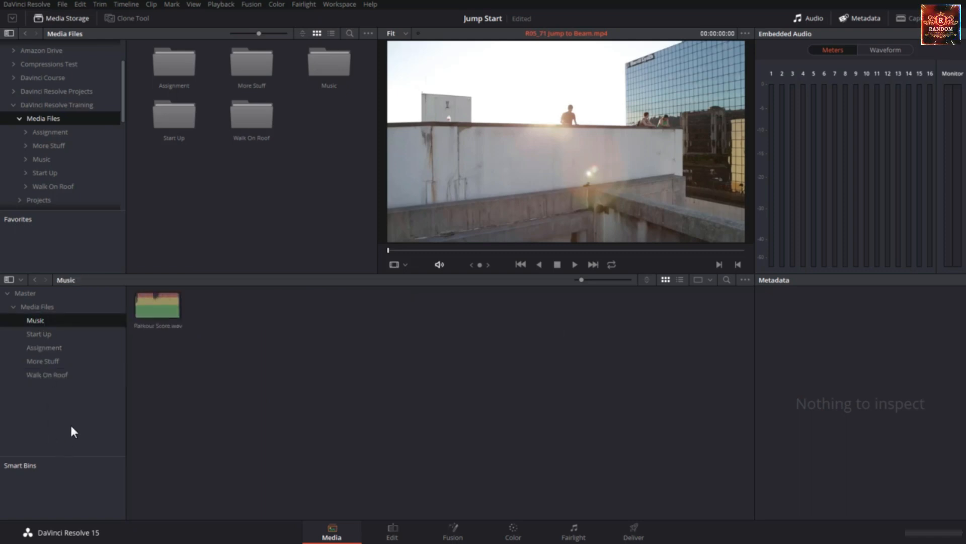
shift+click(61, 375)
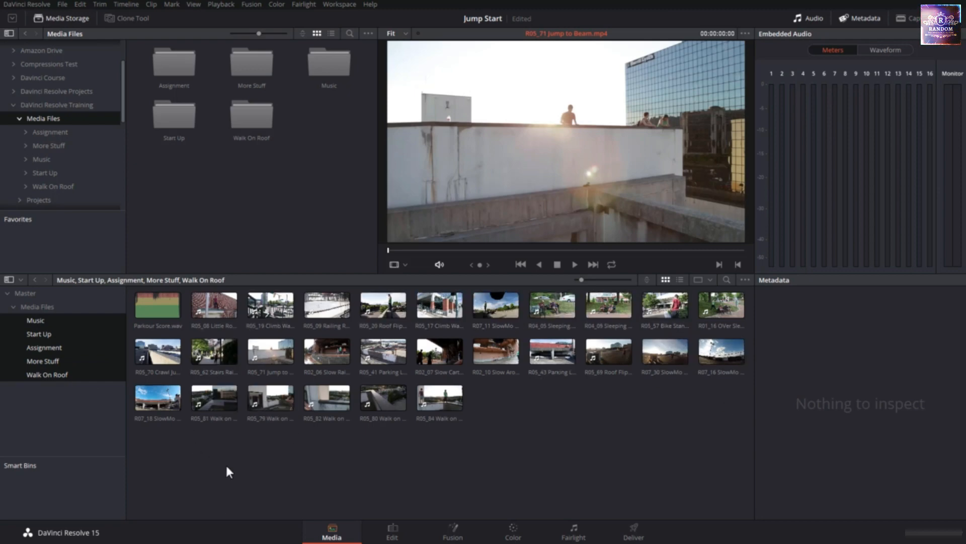
click(393, 530)
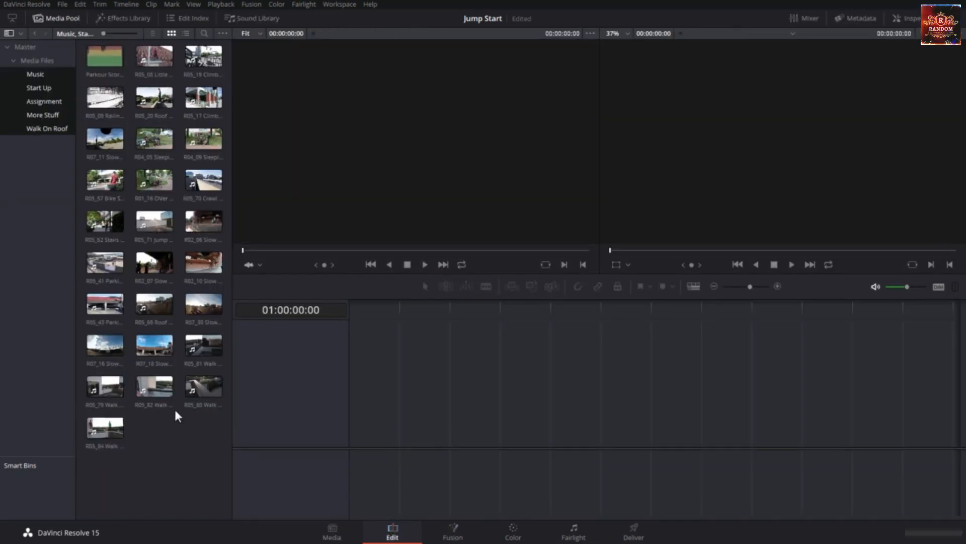
Open the Start Up bin on the Edit page and compare it with the Media page before returning to the Edit page
click(32, 171)
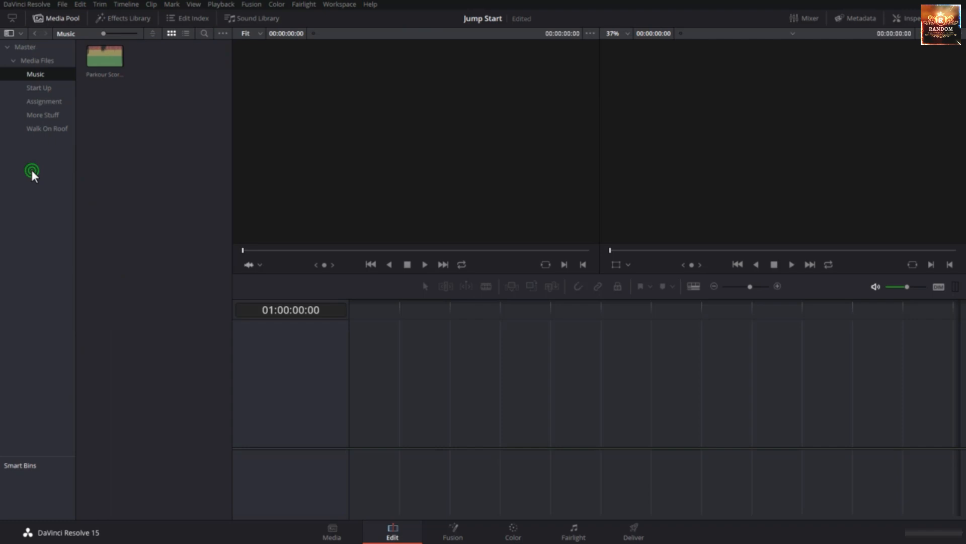
click(47, 90)
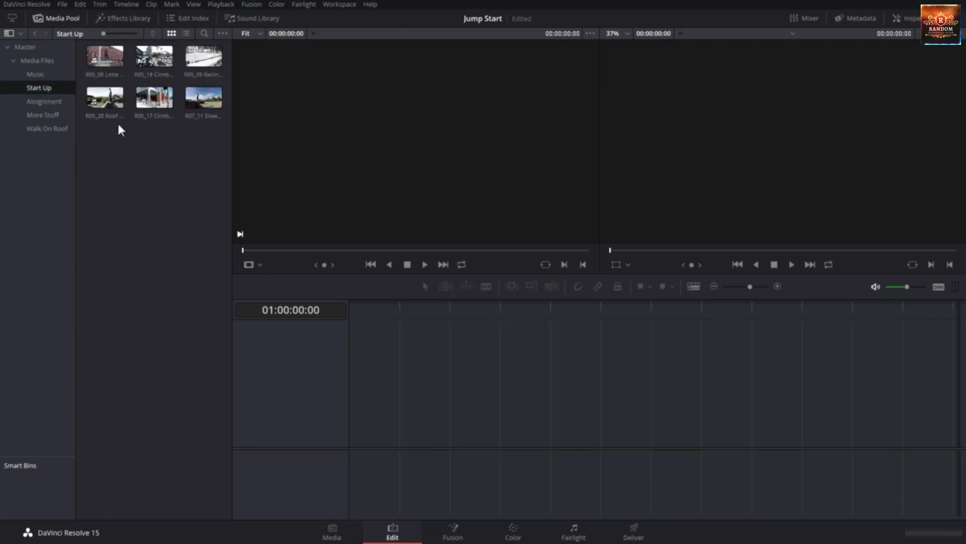
click(333, 529)
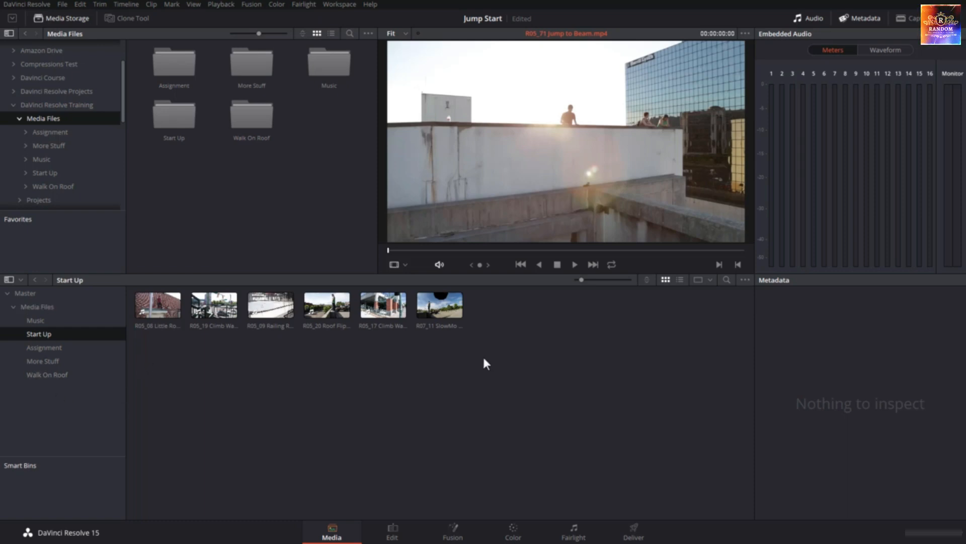
click(395, 532)
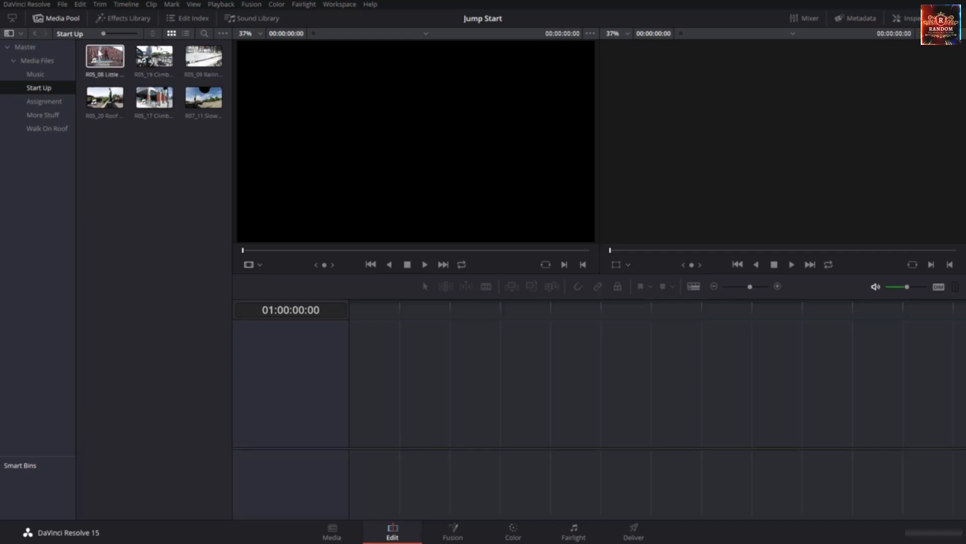
Hide and restore the media pool, and reduce it to half height so the timeline area spans the full width
click(59, 19)
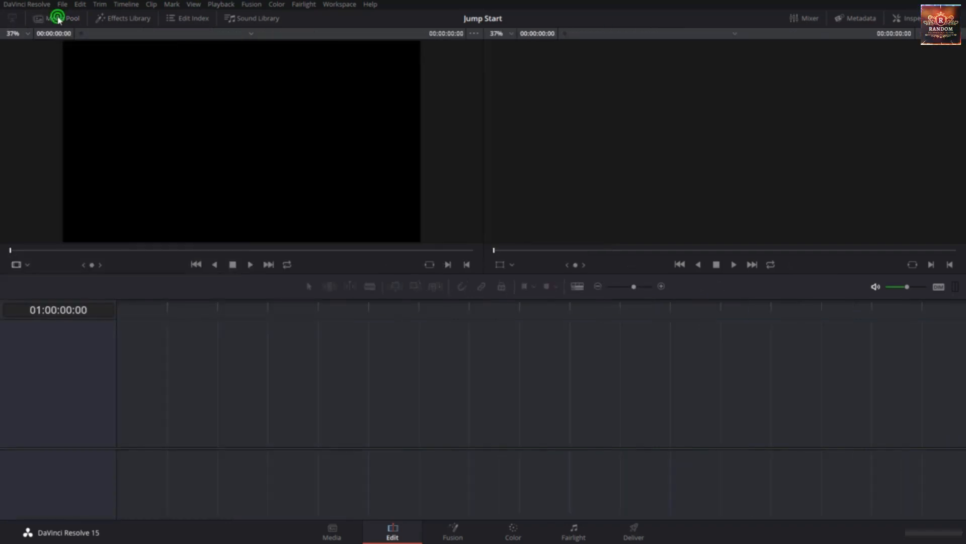
click(59, 18)
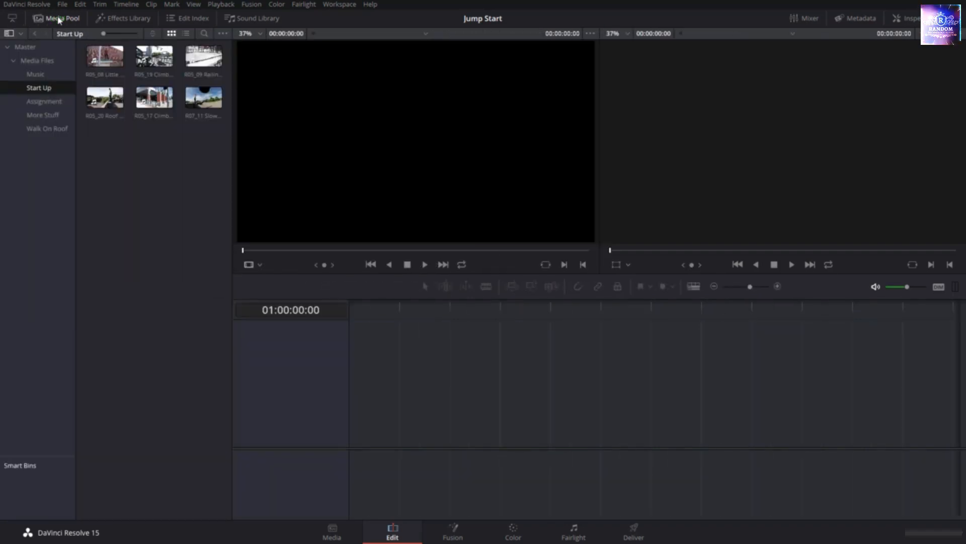
click(14, 20)
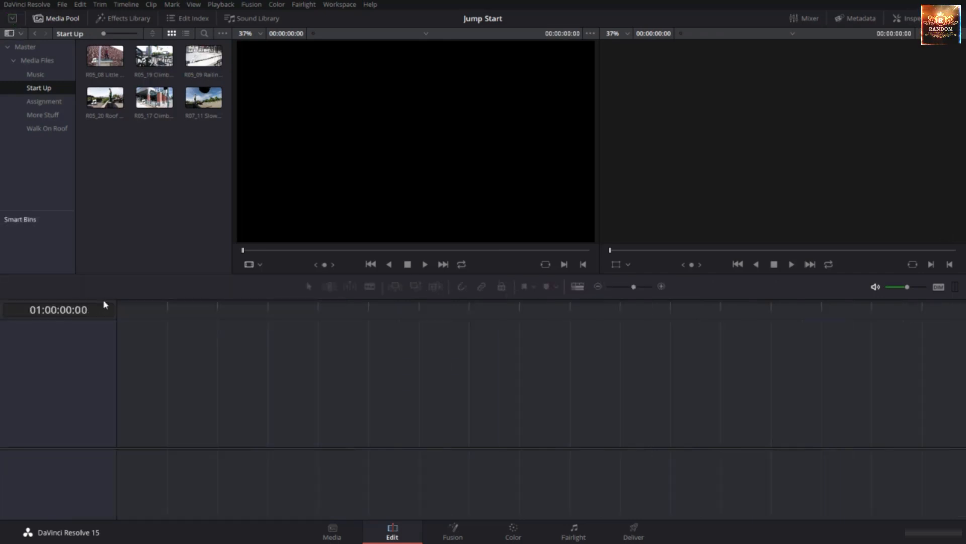
click(143, 48)
click(148, 162)
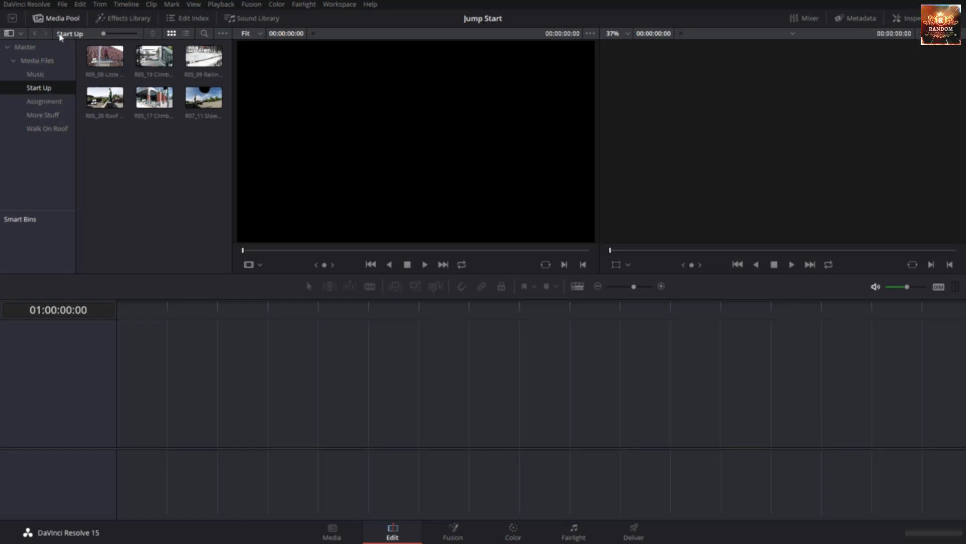
Toggle the media pool's bin list and leave it hidden so only the Start Up clips show
click(9, 38)
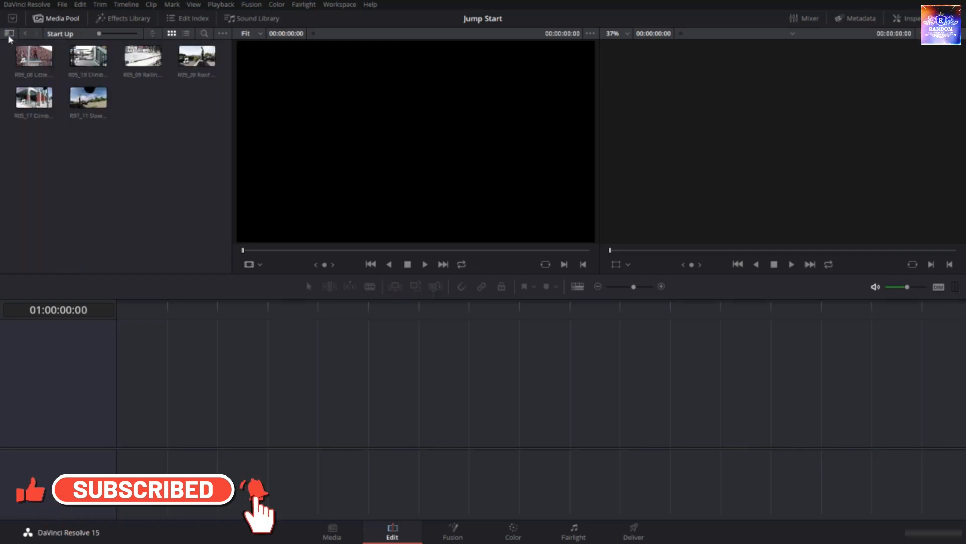
click(9, 35)
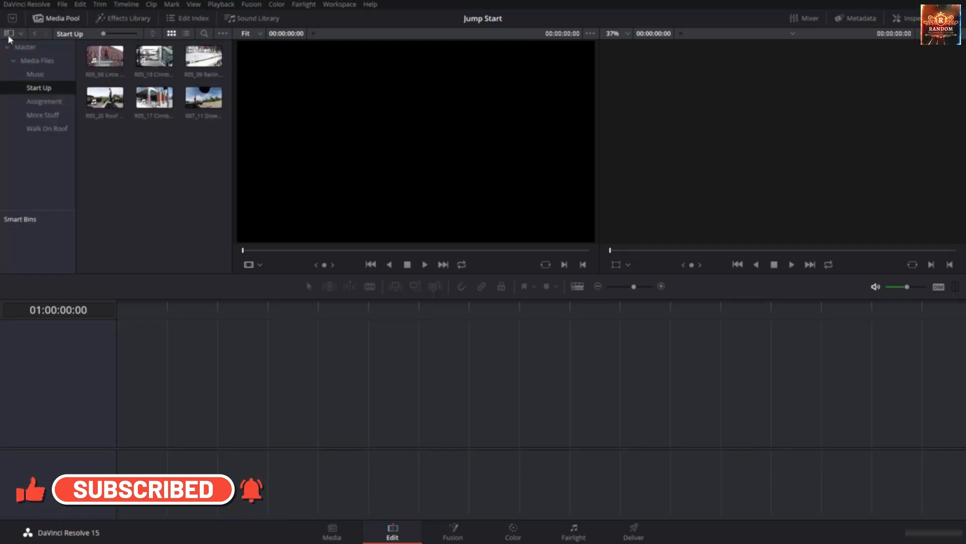
click(8, 36)
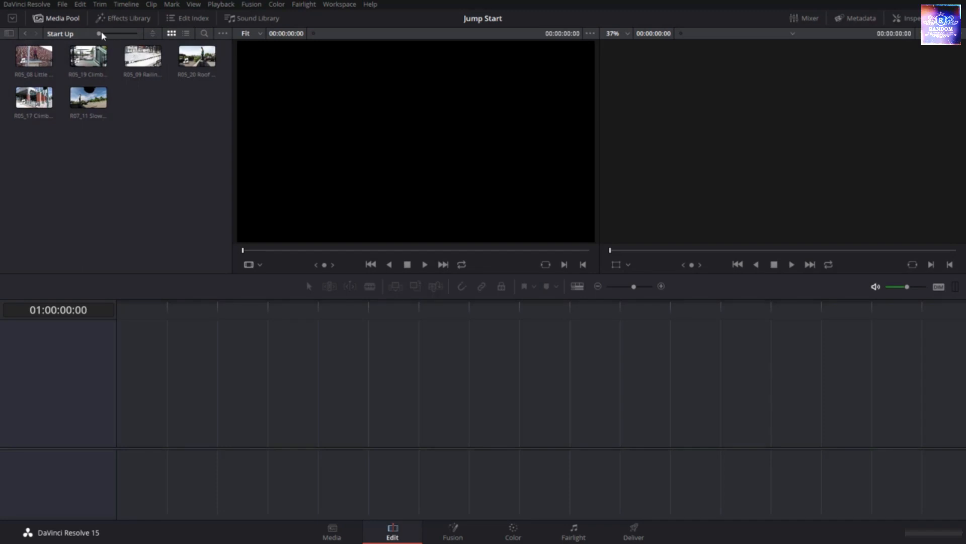
Enlarge the Start Up clip thumbnails to two per row and sort the clips by File Name
drag(100, 34, 114, 44)
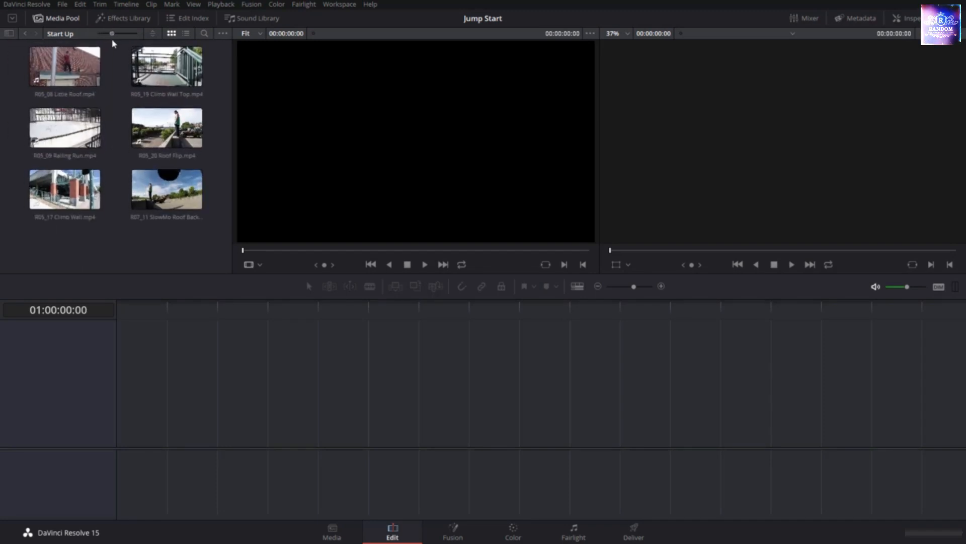
click(152, 34)
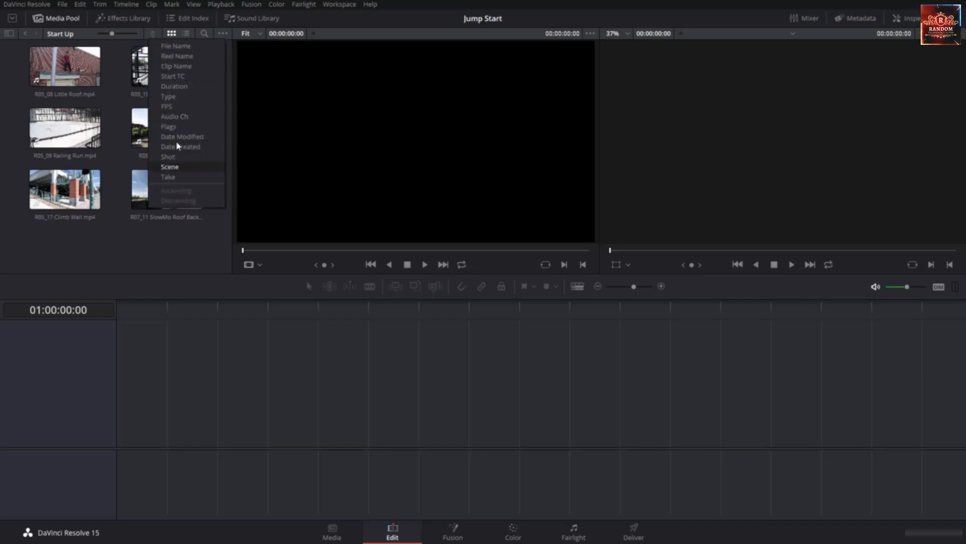
click(177, 46)
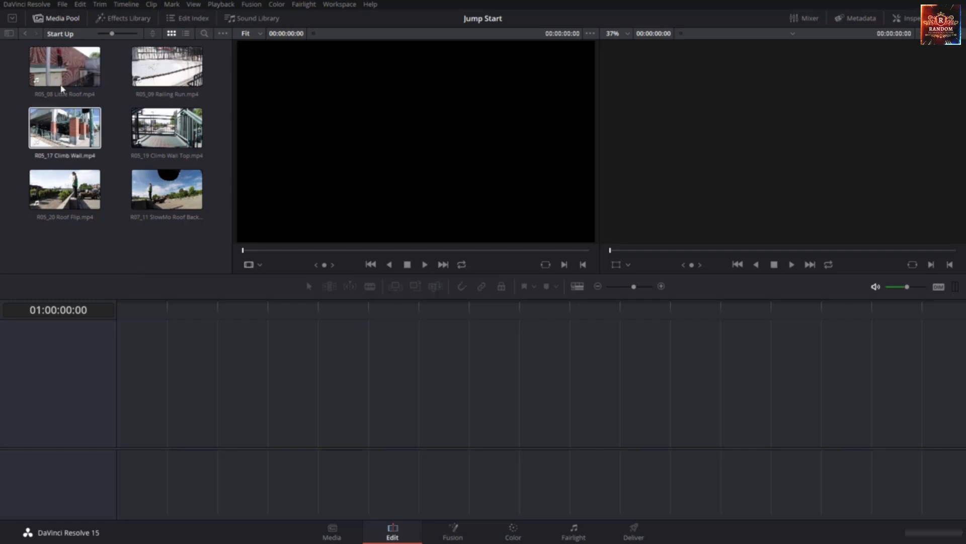
Preview the R05_08 Little Roof.mp4 clip and check the Live Media Preview option of the source viewer
click(58, 70)
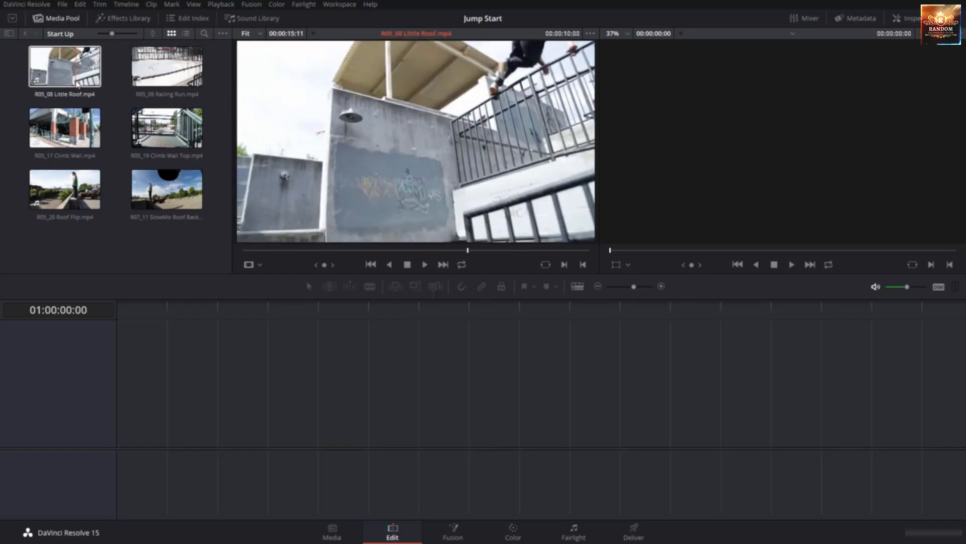
click(590, 33)
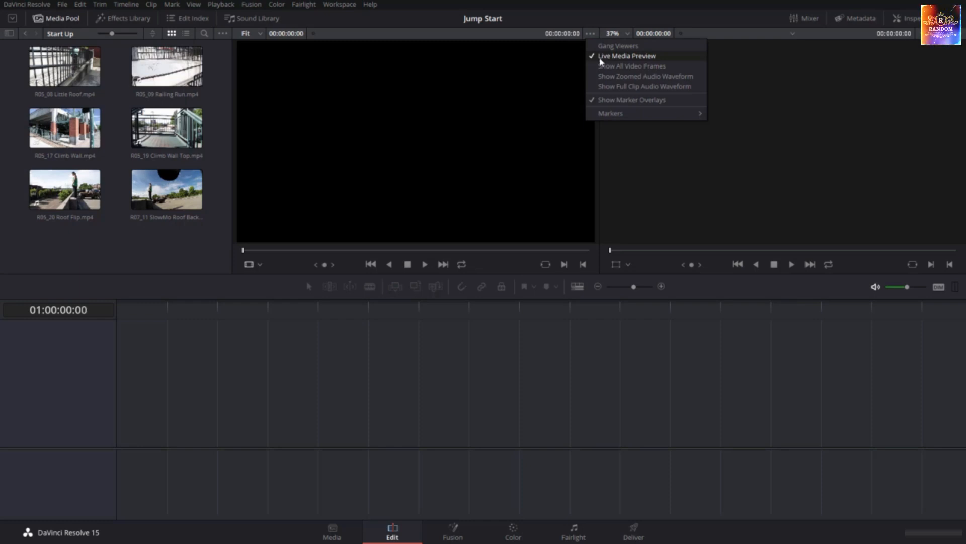
click(150, 79)
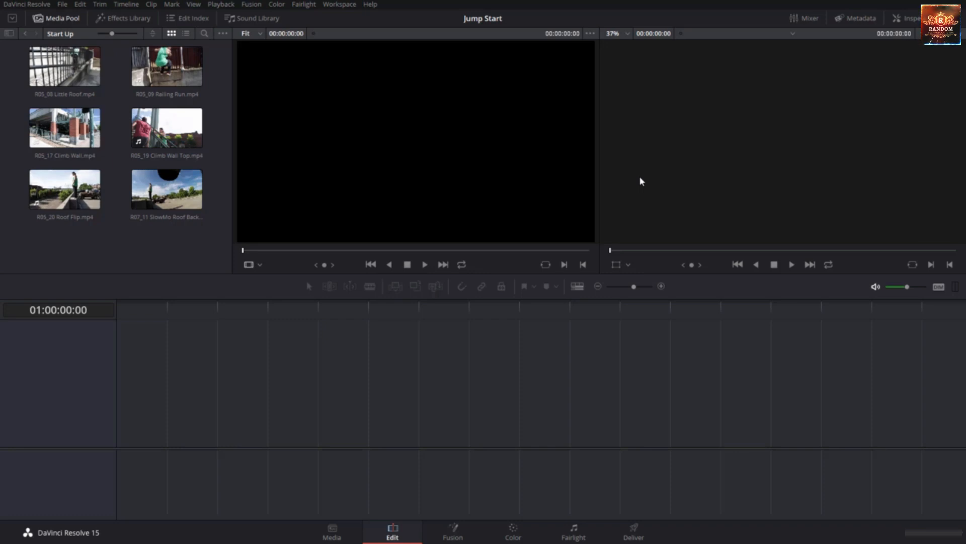
Create an empty timeline named First Movie with one video track, one stereo audio track and start timecode 01:00:00:00
click(61, 6)
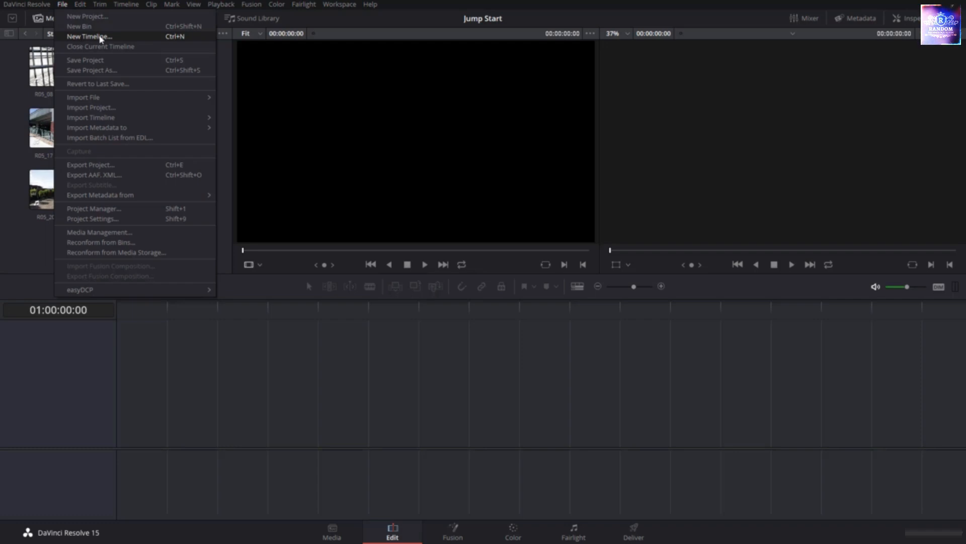
click(180, 40)
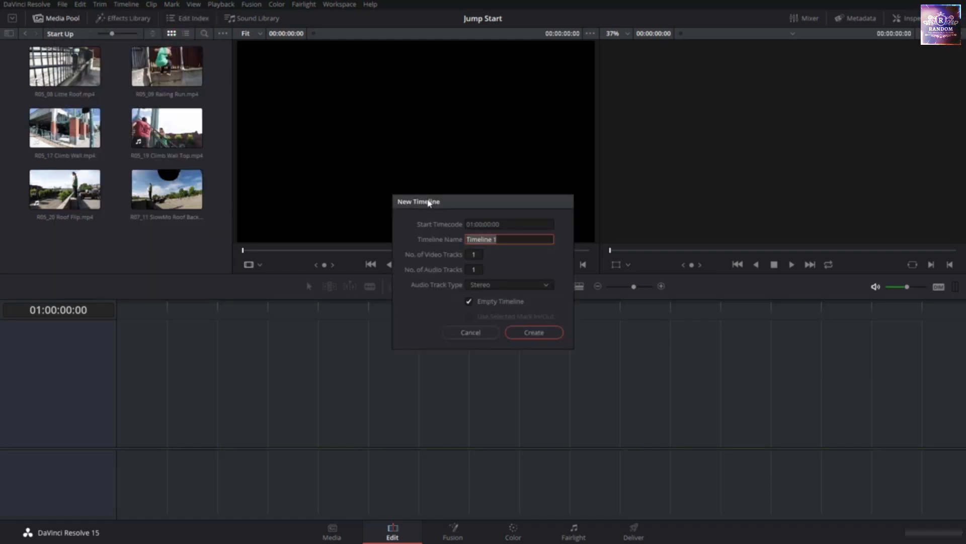
drag(448, 201, 429, 136)
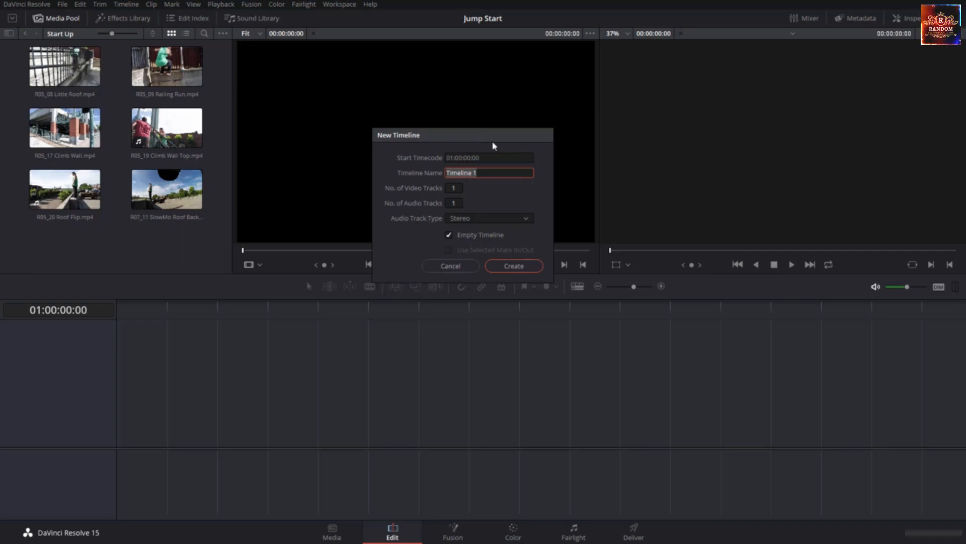
text(First Movie)
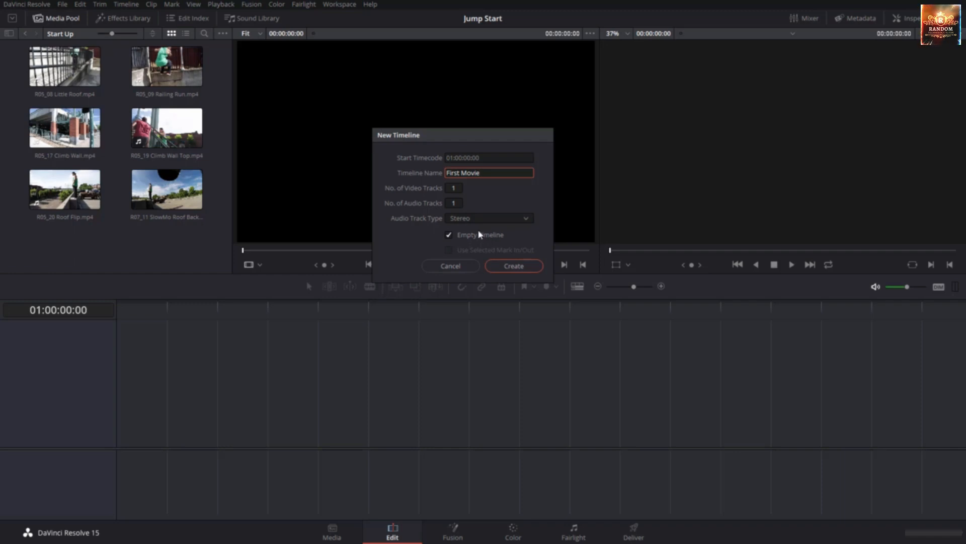
click(535, 266)
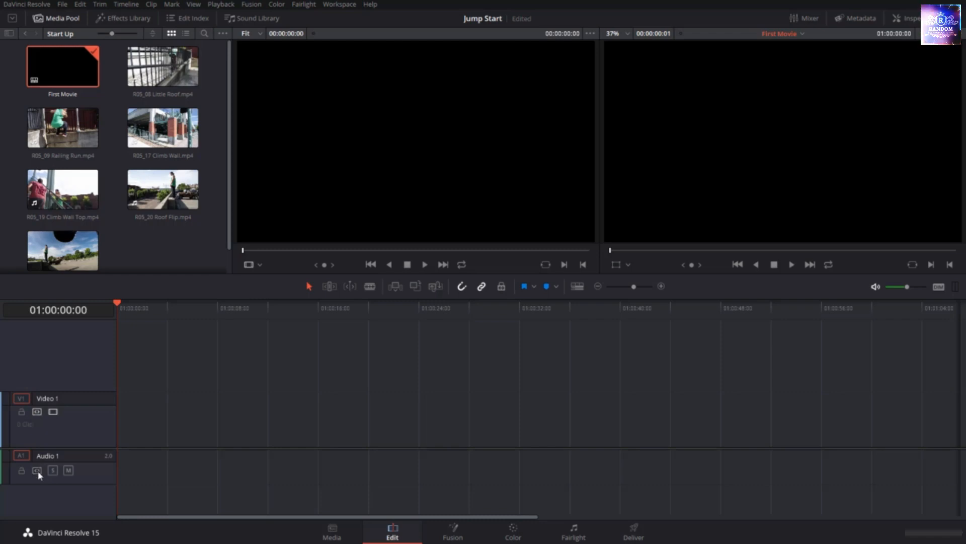
Toggle the auto track selectors of Video 1 and Audio 1 off and back on, and check Snapping and Linked Selection
click(37, 411)
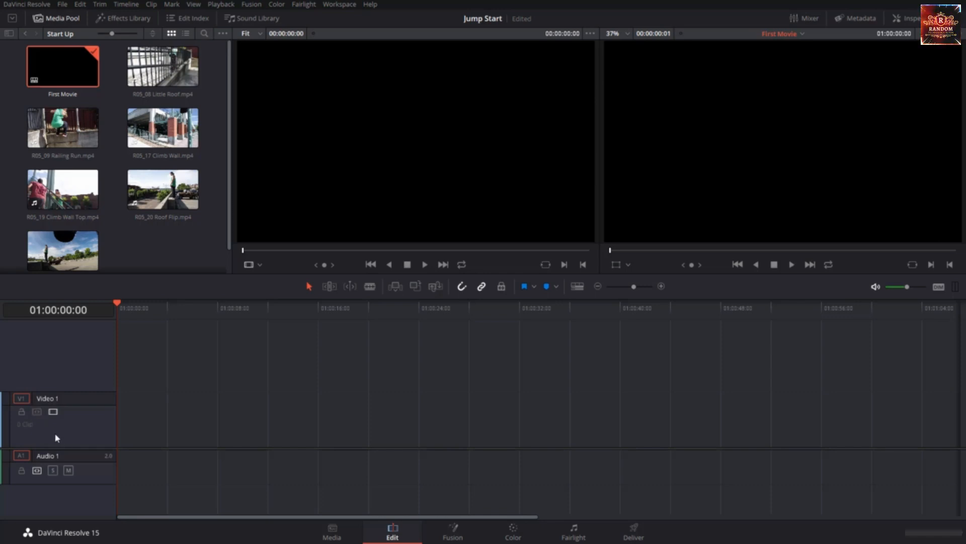
click(36, 412)
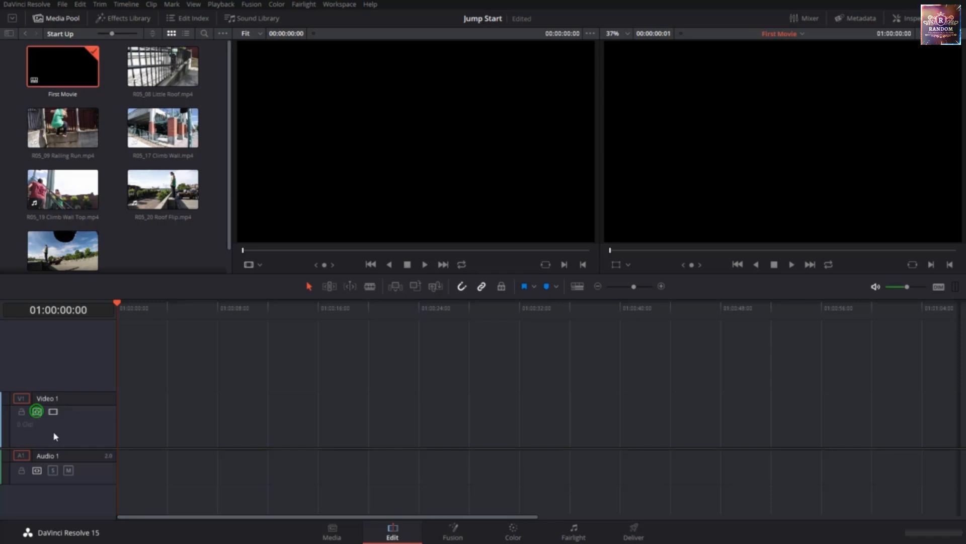
click(37, 470)
click(37, 470)
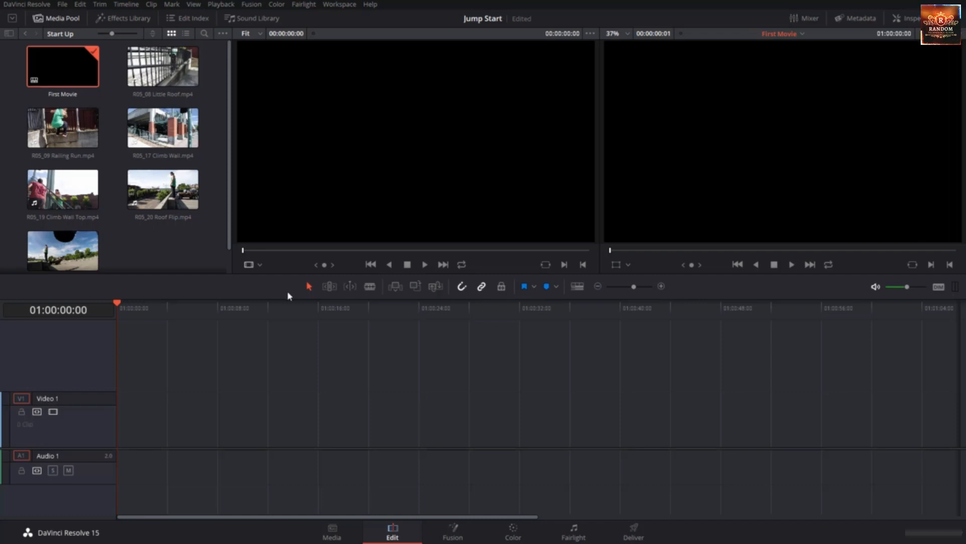
click(463, 286)
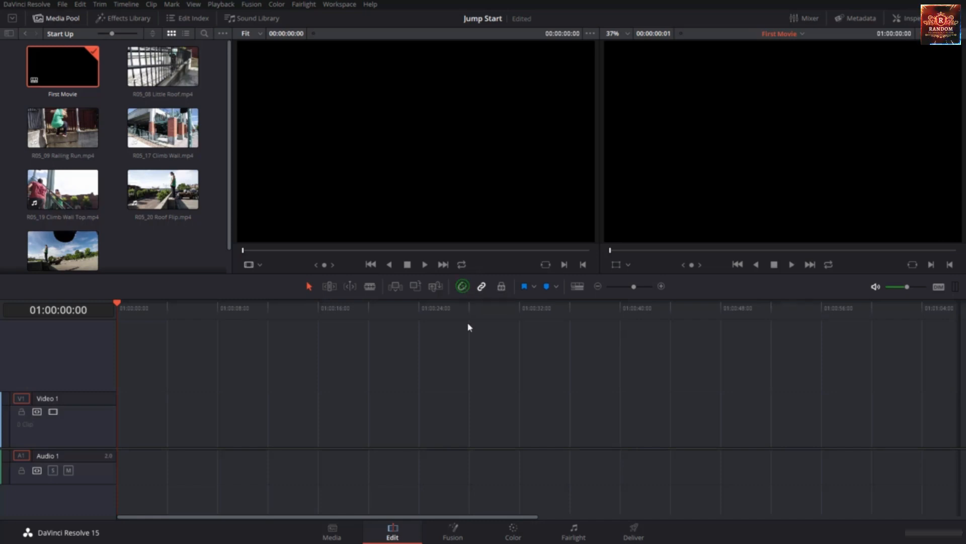
click(482, 288)
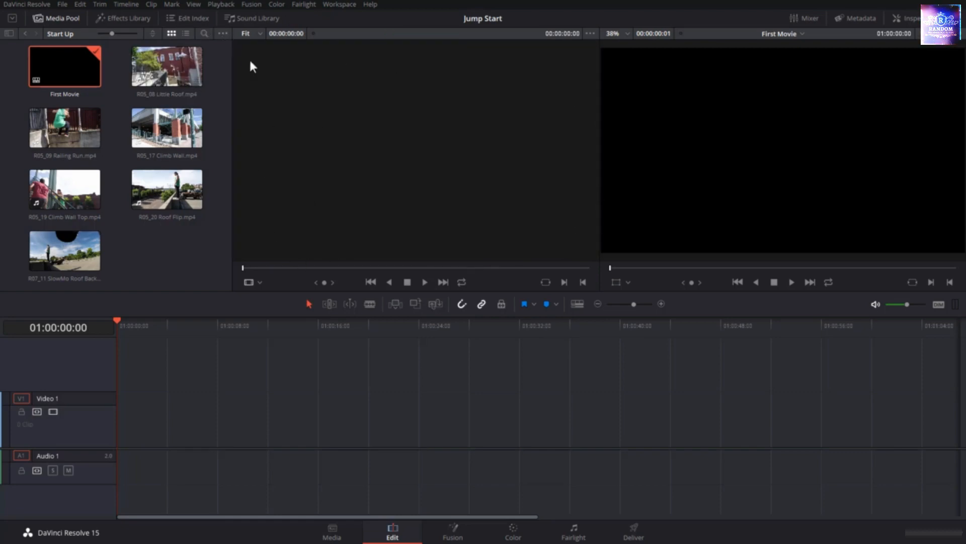
Load R05_08 Little Roof.mp4 into the source viewer and scrub its playhead to 00:00:09:24
double_click(146, 74)
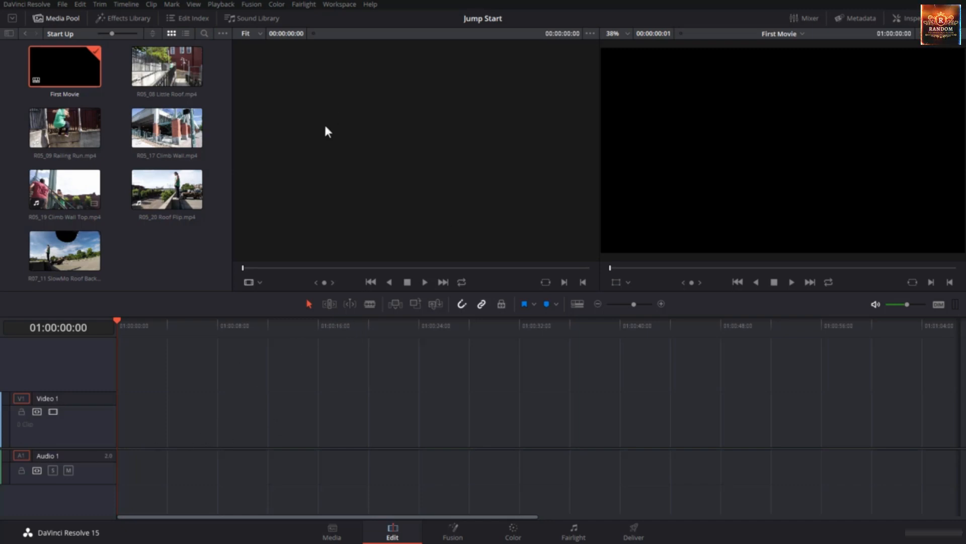
click(171, 66)
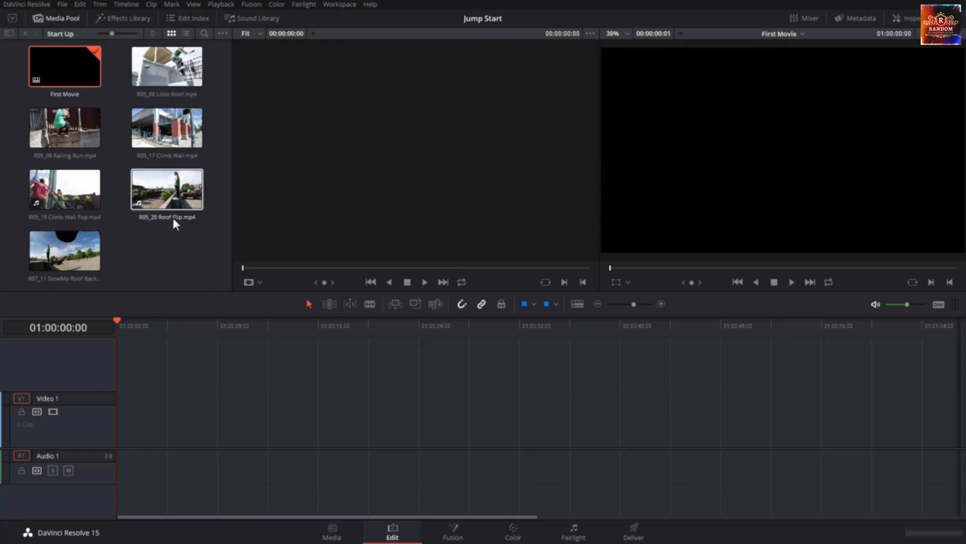
click(179, 64)
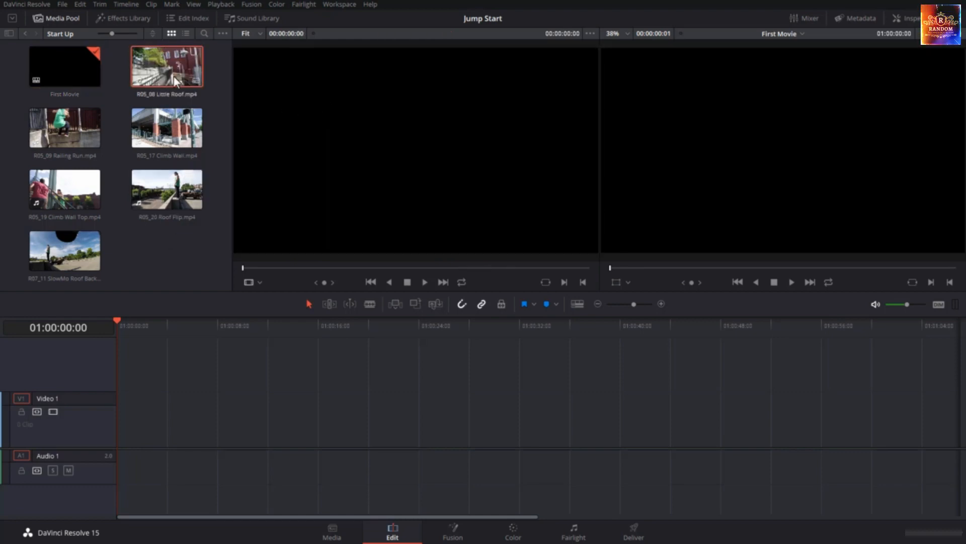
double_click(171, 72)
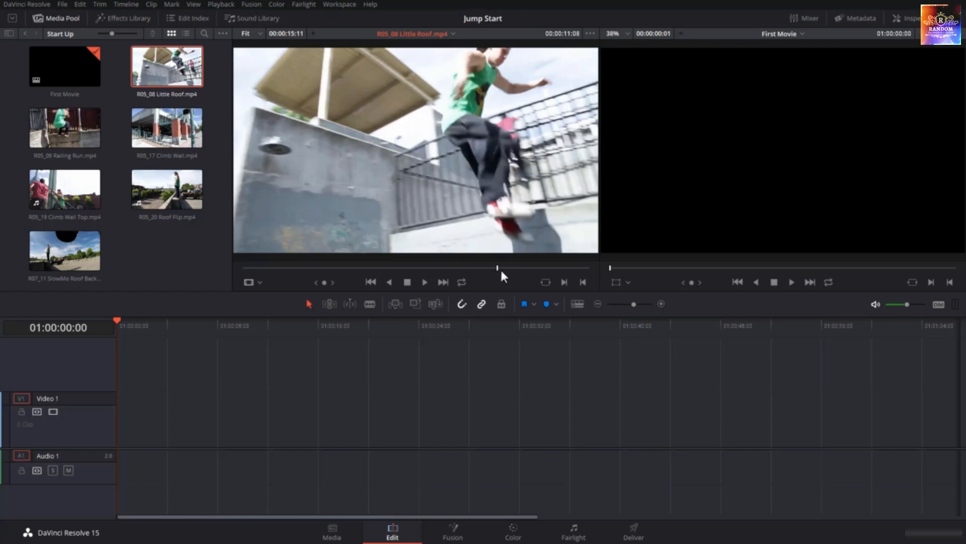
drag(497, 268, 466, 271)
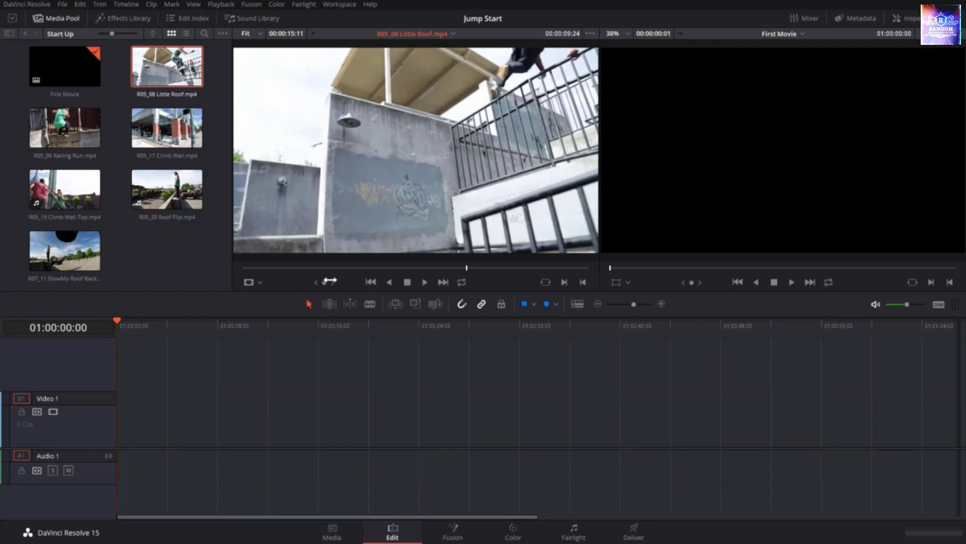
Preview R05_08 Little Roof.mp4 in the source viewer with forward and reverse playback, stopping, and jumps to its first and last frames
mouse_move(325, 282)
mouse_down()
mouse_move(305, 283)
mouse_move(326, 282)
mouse_up()
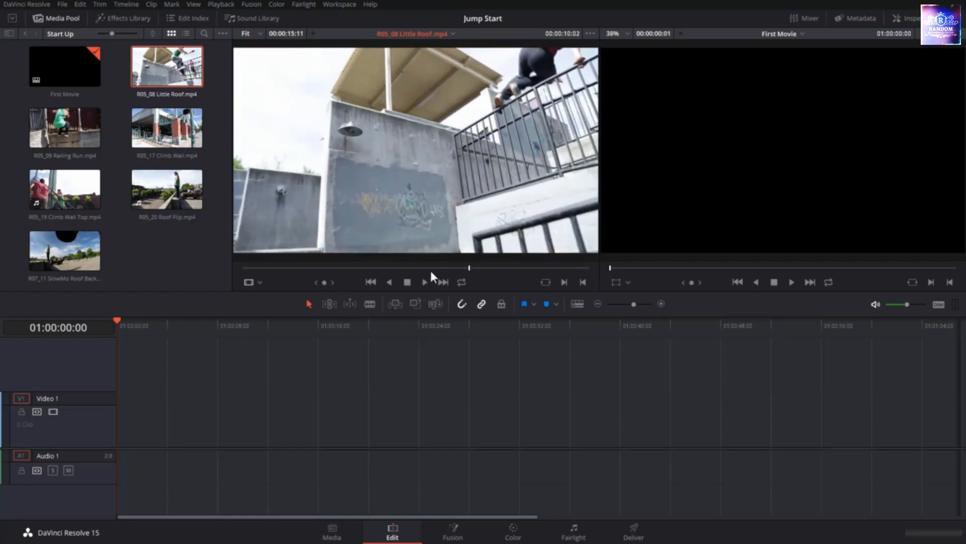
click(426, 281)
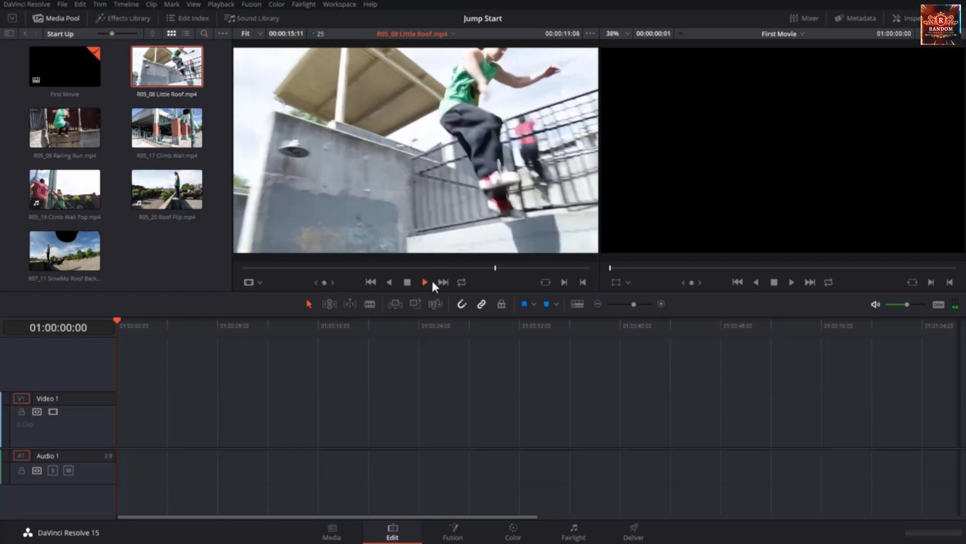
click(391, 282)
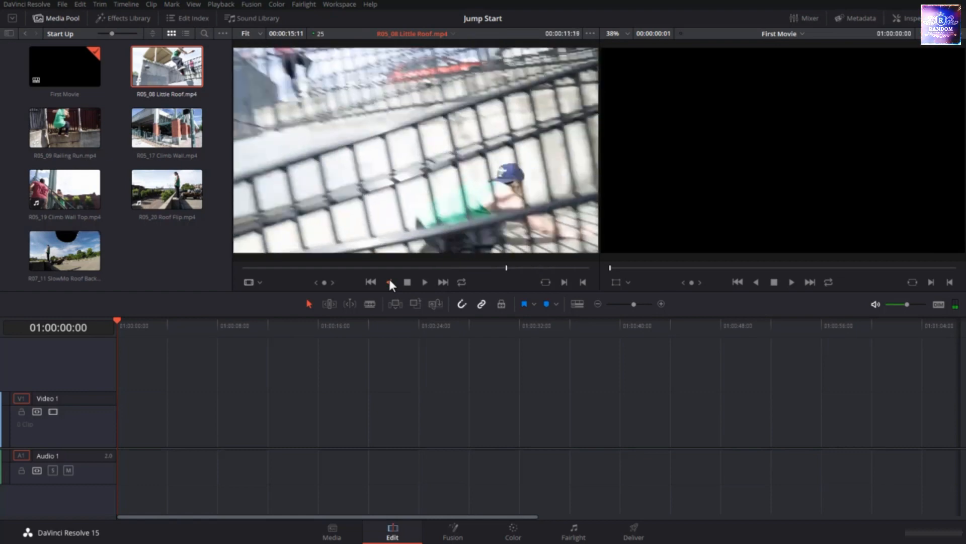
click(407, 282)
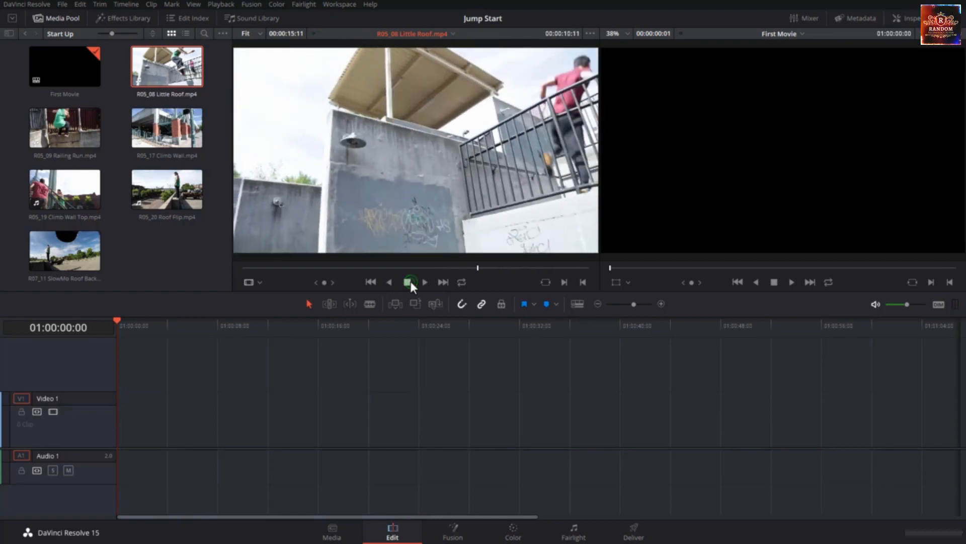
click(373, 280)
click(441, 281)
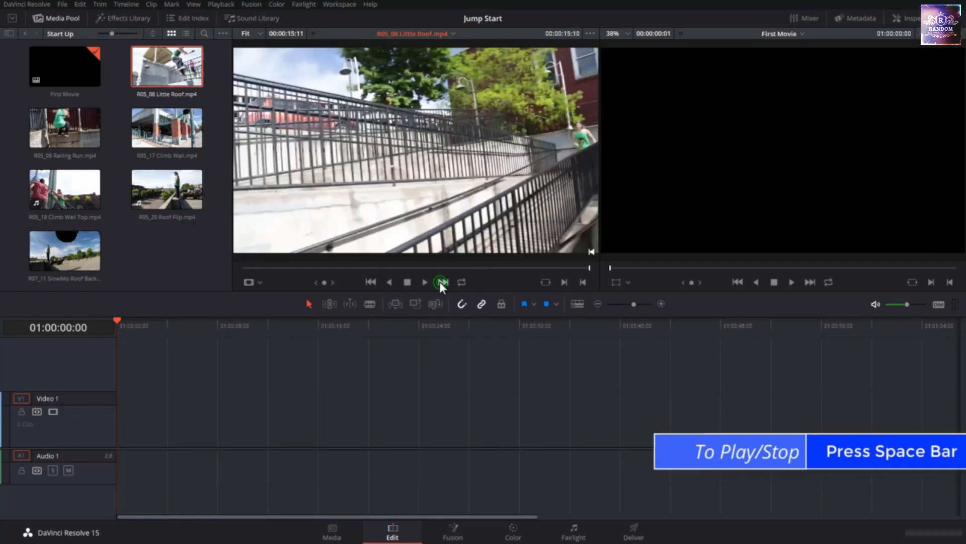
key(space)
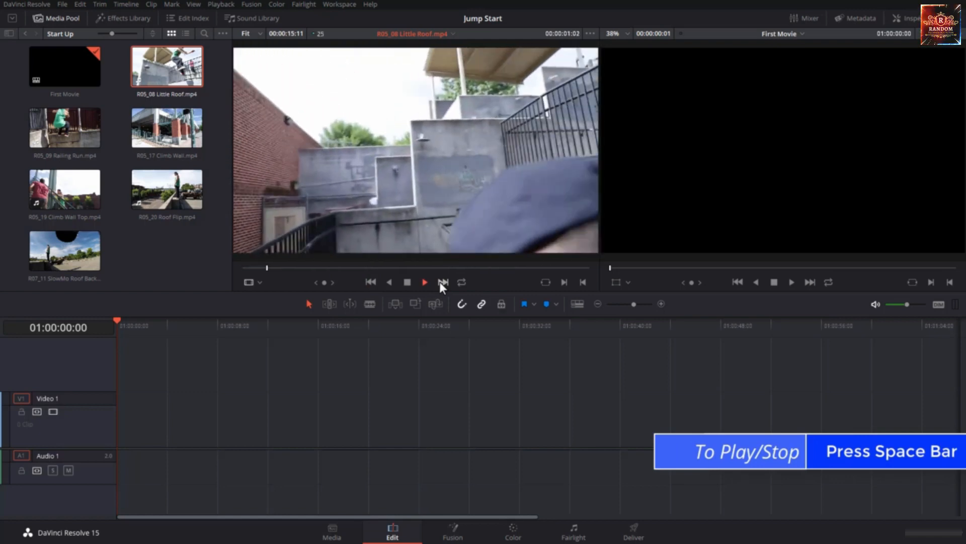
click(408, 282)
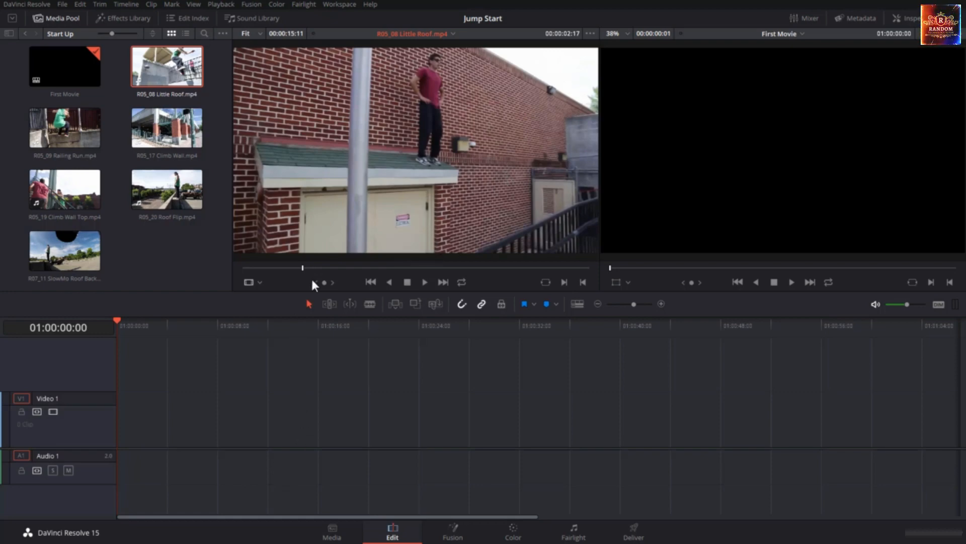
Find the frame where the man in red jumps off the roof and mark the In point at 00:00:07:18
drag(324, 284, 439, 283)
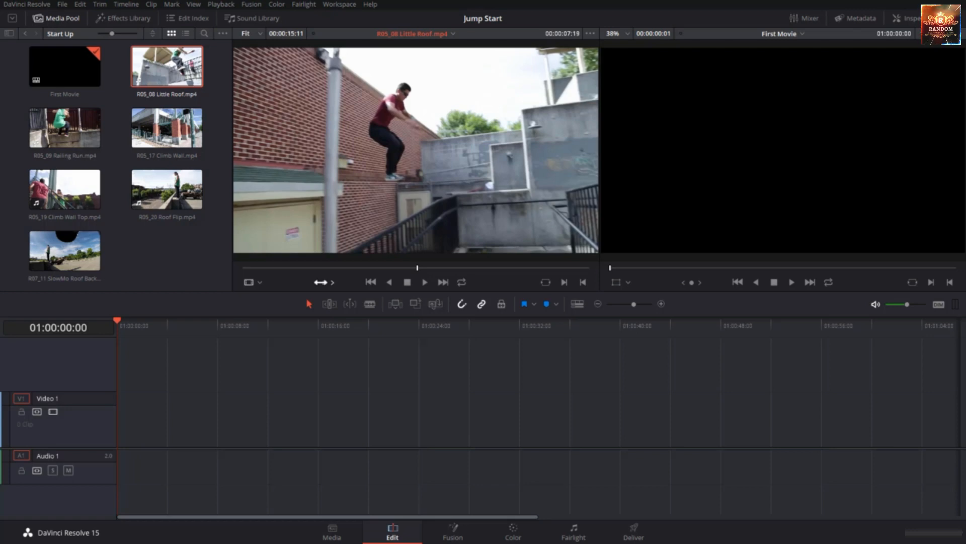
key(Left)
key(Left)
key(Left)
key(Left)
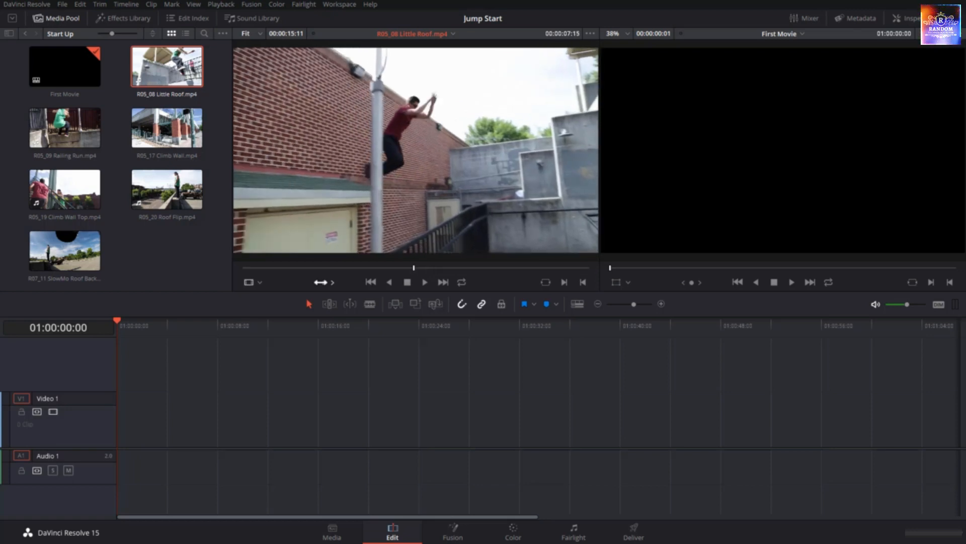
key(Right)
key(Right)
key(Right)
key(Right)
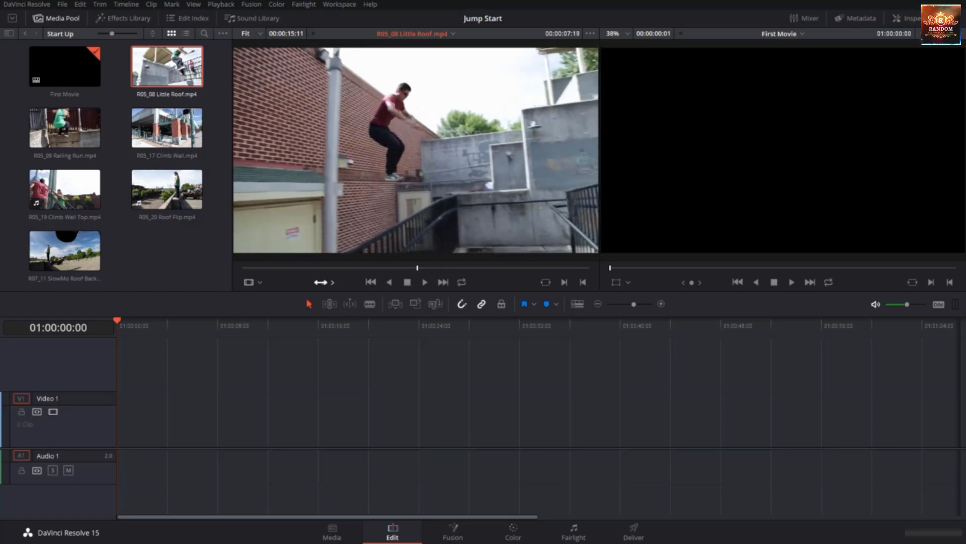
key(Left)
key(Left)
key(Right)
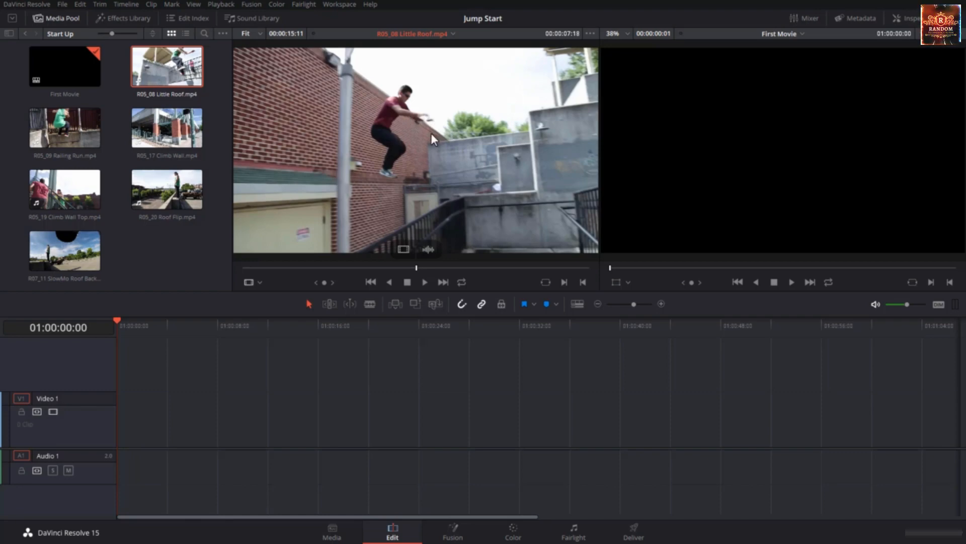
click(563, 282)
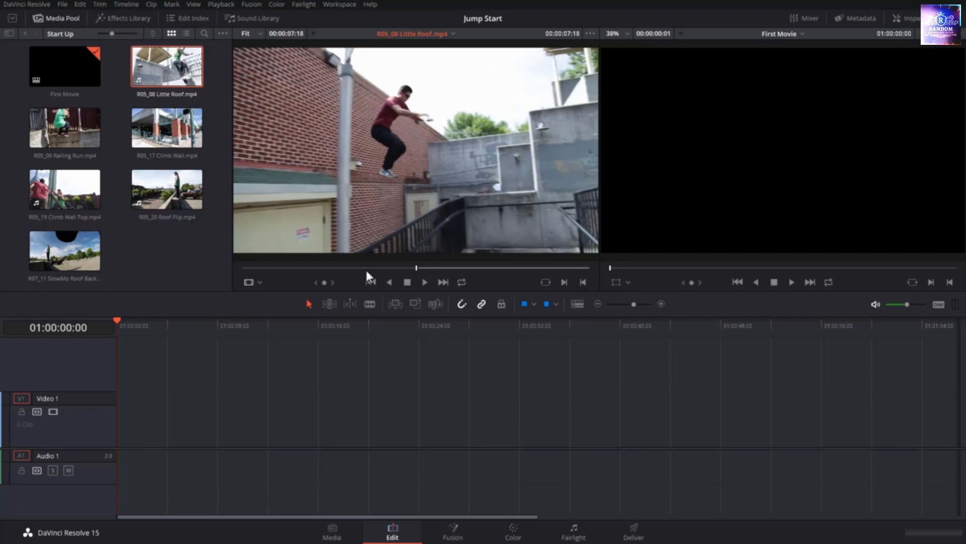
Mark the Out point of R05_08 Little Roof.mp4 at 00:00:11:04, where the man in green leaps down
drag(325, 282, 413, 267)
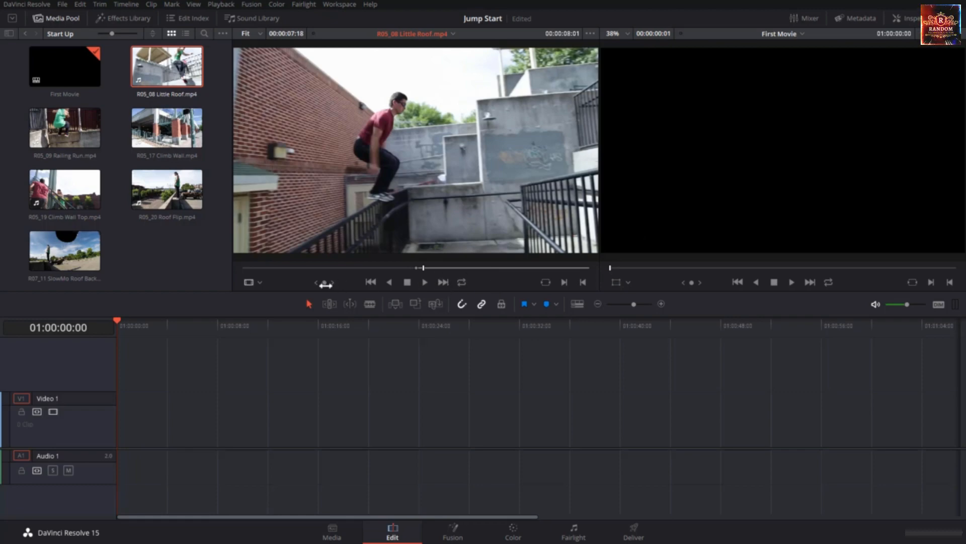
drag(325, 285, 473, 285)
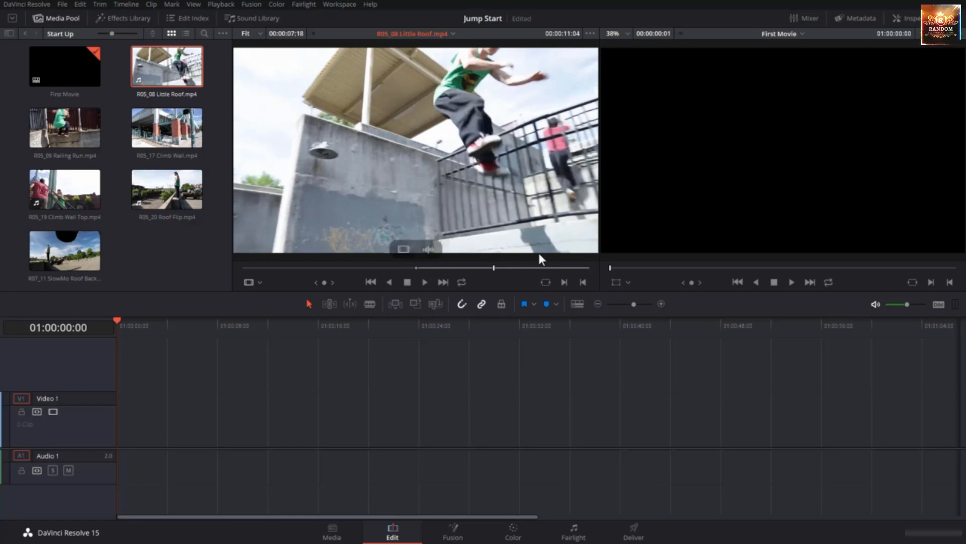
click(582, 282)
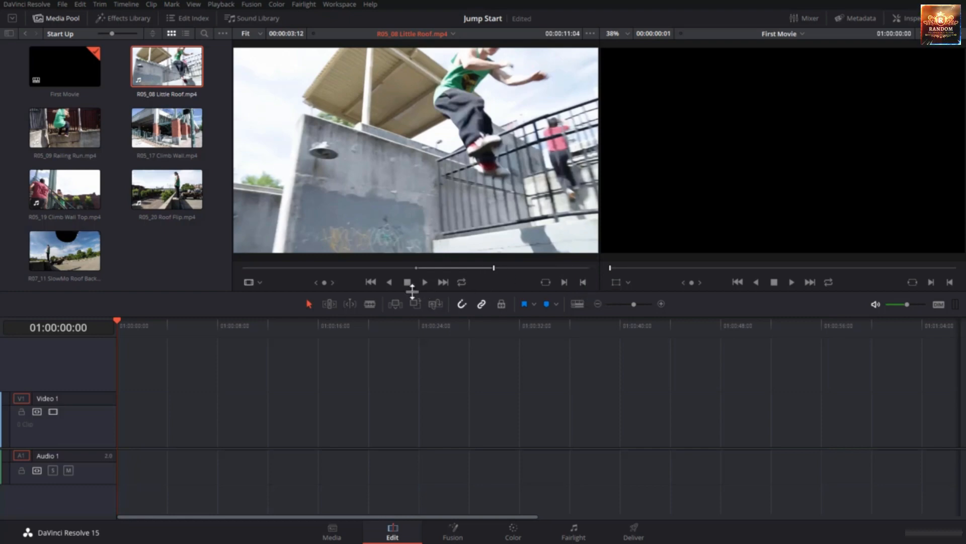
Play R05_08 Little Roof.mp4 past its Out point, stop, and preview only the range between the In and Out points
key(space)
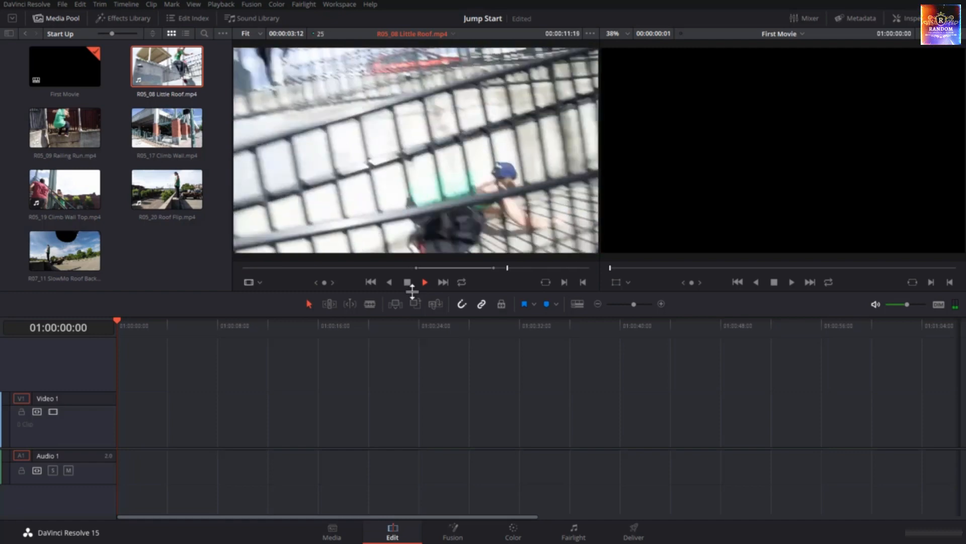
key(space)
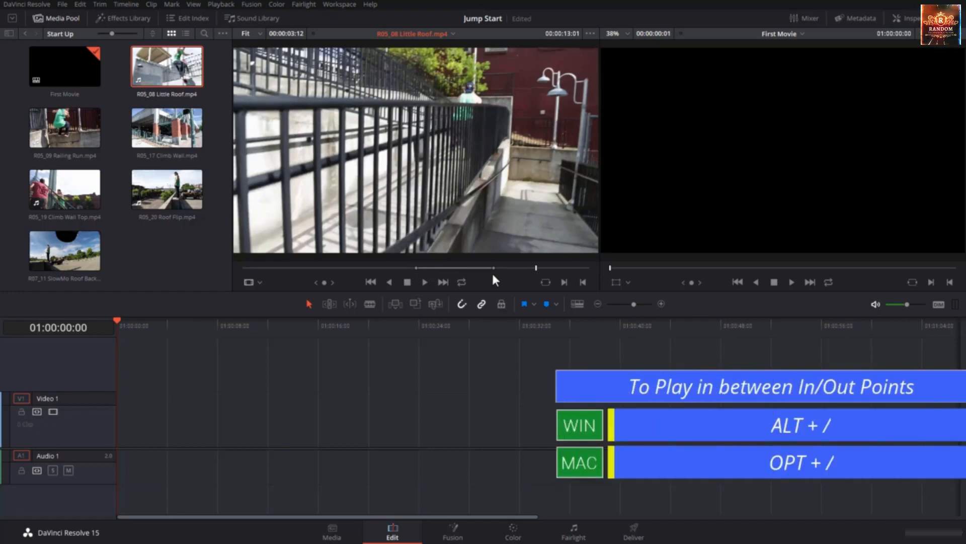
key(alt+slash)
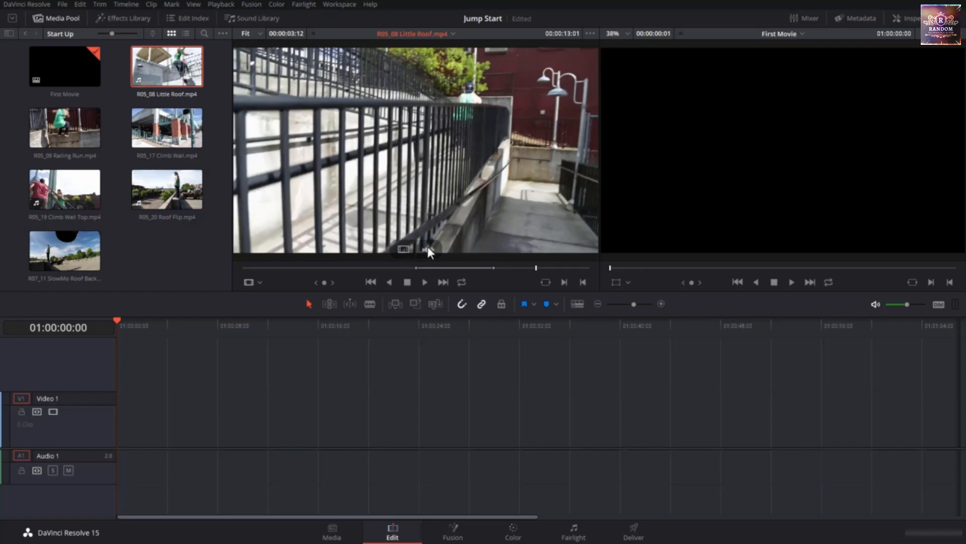
Edit only the video of the marked R05_08 Little Roof.mp4 range onto Video 1 at the start of the First Movie timeline
drag(427, 247, 478, 149)
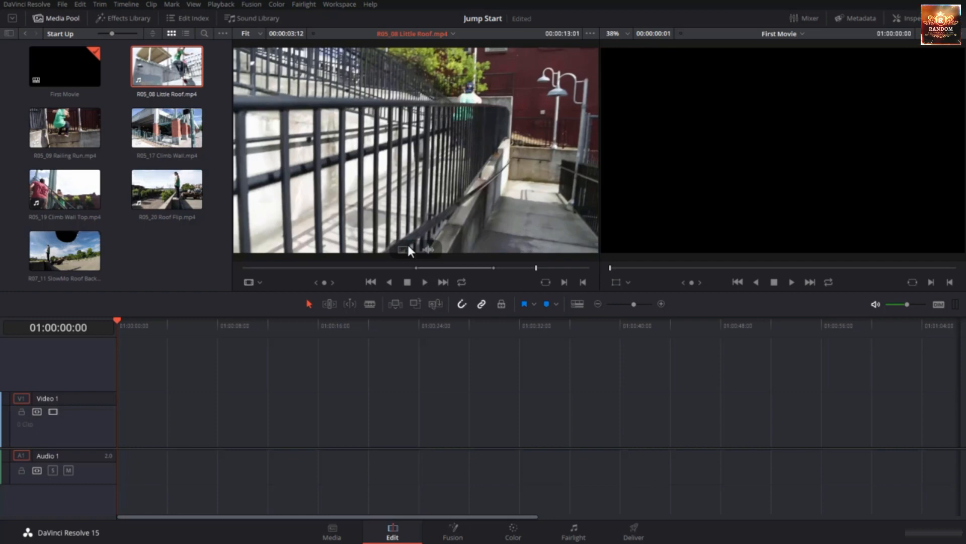
drag(408, 249, 112, 428)
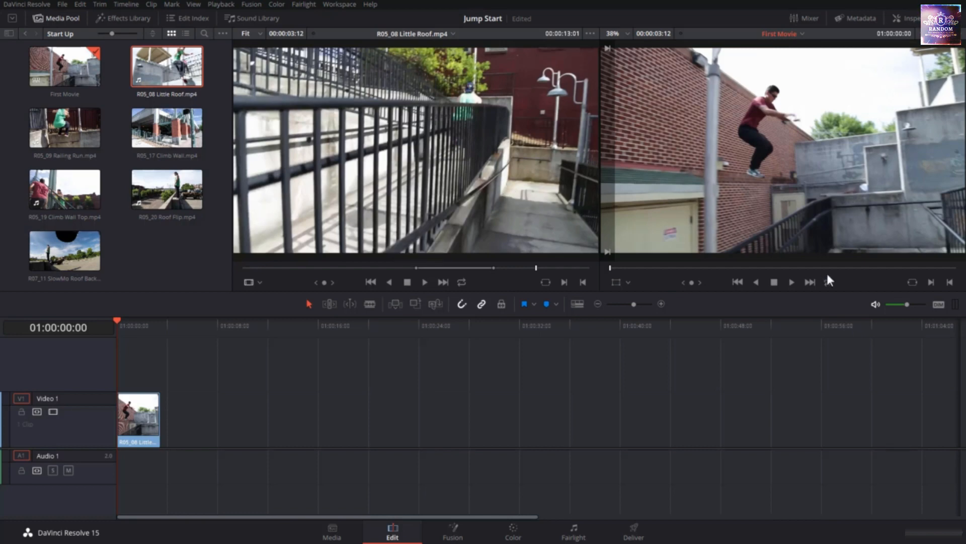
Review the edited clip in the timeline viewer forward and in reverse, and scrub the timeline playhead to 01:00:03:12
click(791, 282)
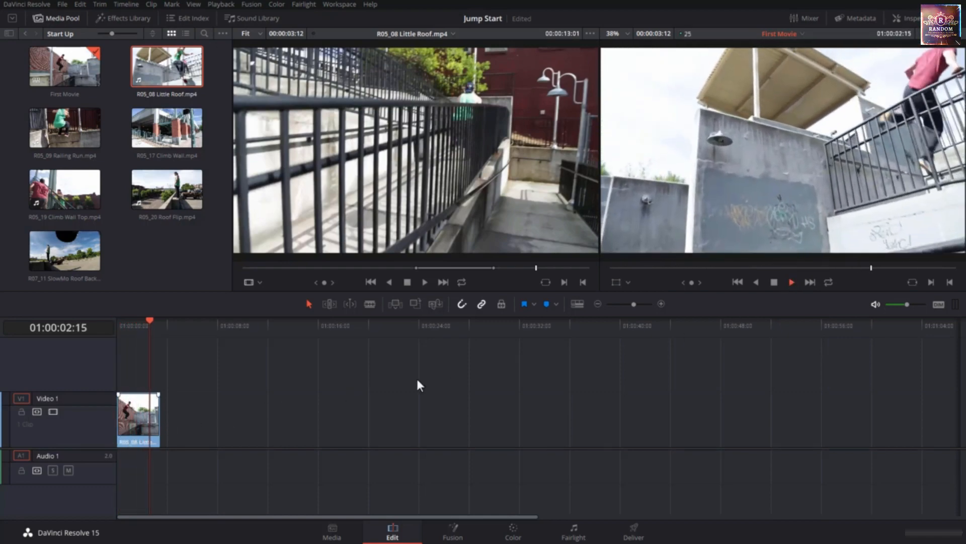
click(755, 282)
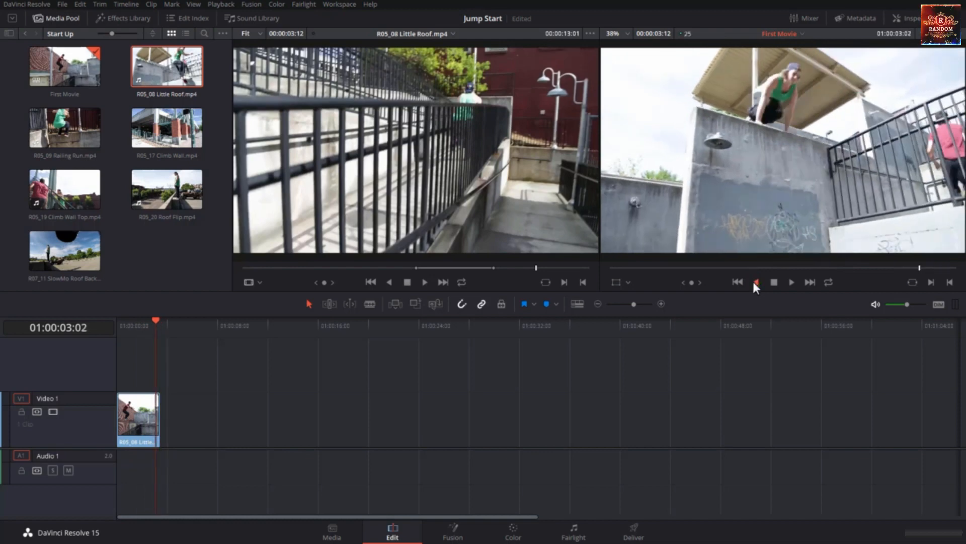
click(775, 284)
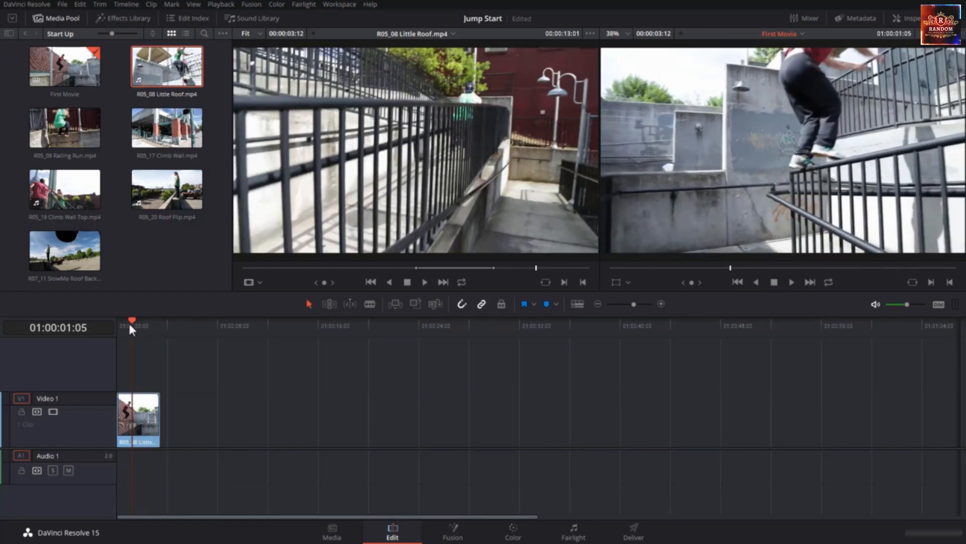
drag(133, 321, 158, 373)
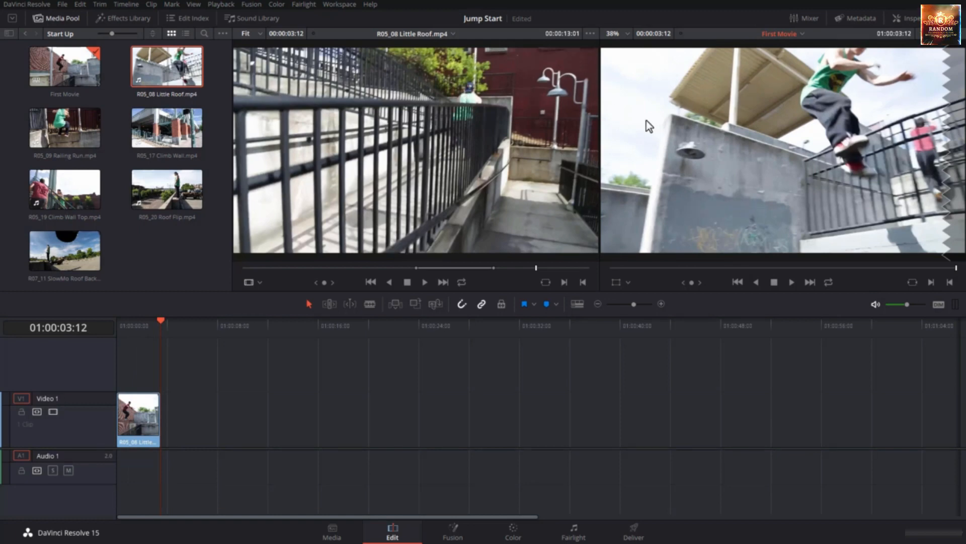
Load R05_09 Railing Run.mp4 into the source viewer, mark In at 00:00:16:13 and Out at 00:00:21:06, and play the marked range
double_click(75, 132)
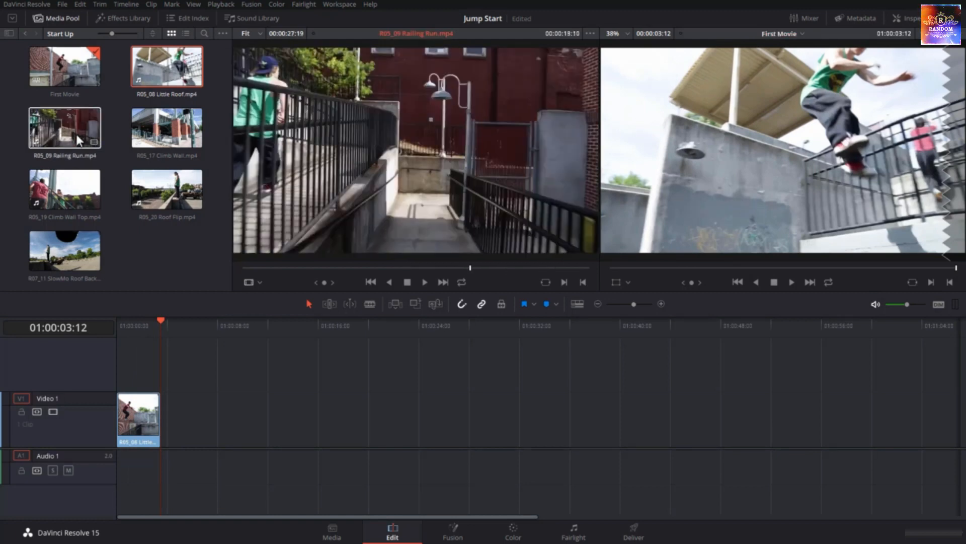
click(77, 134)
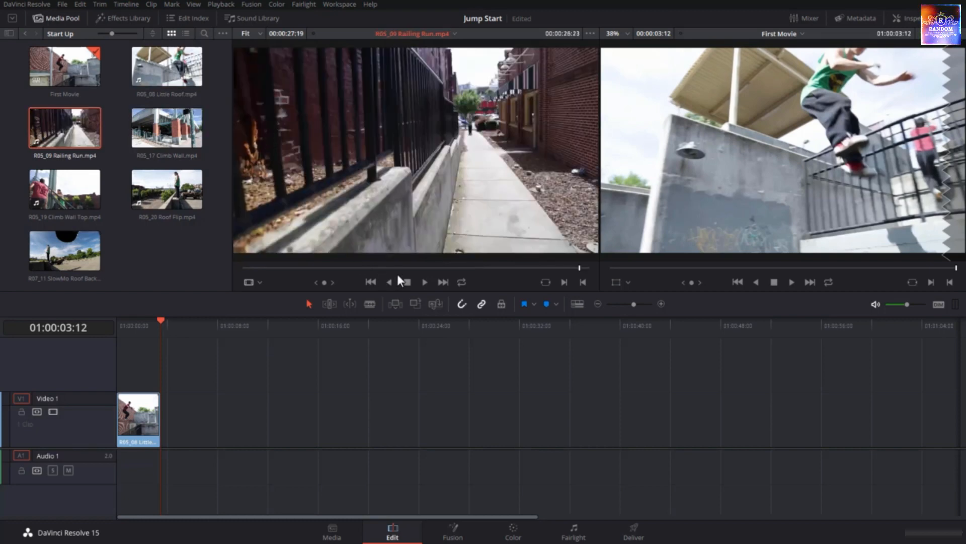
drag(326, 282, 202, 282)
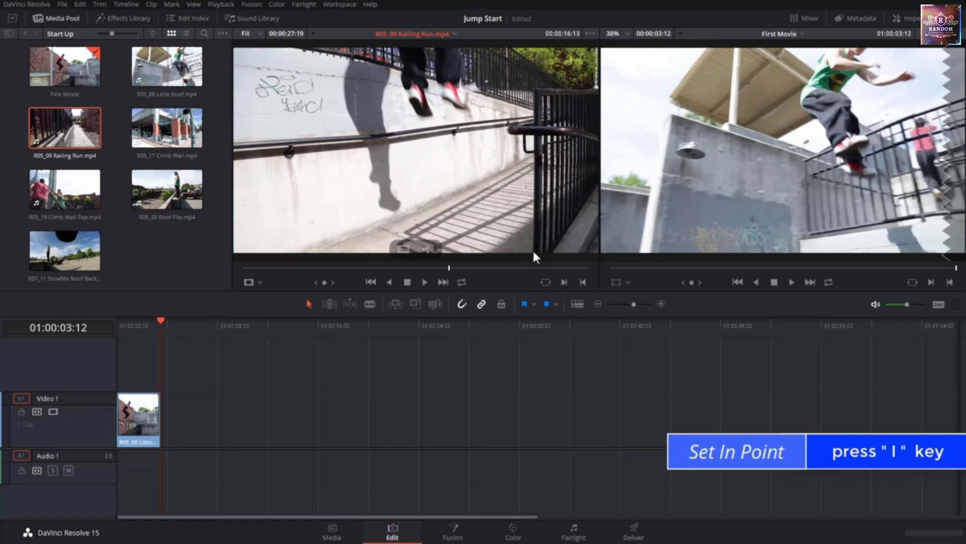
key(i)
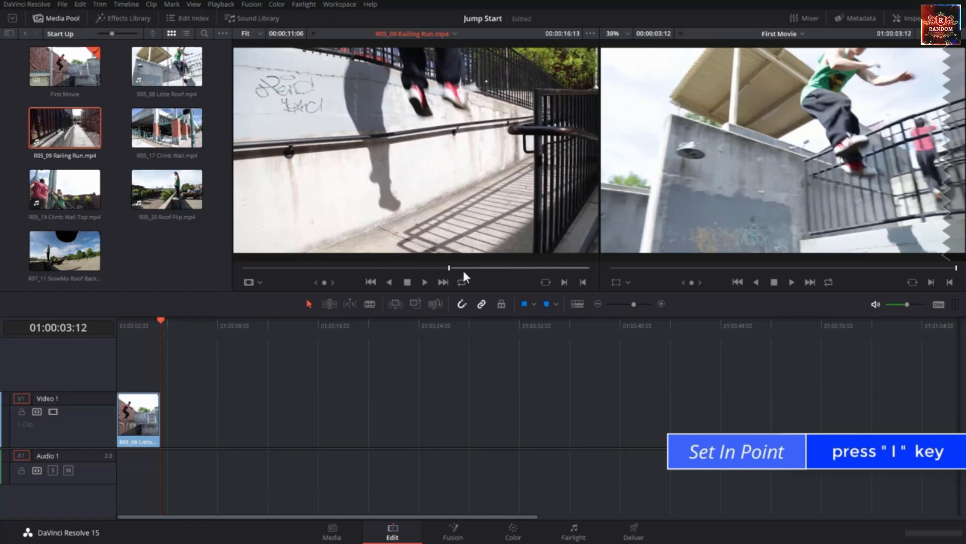
drag(328, 283, 403, 284)
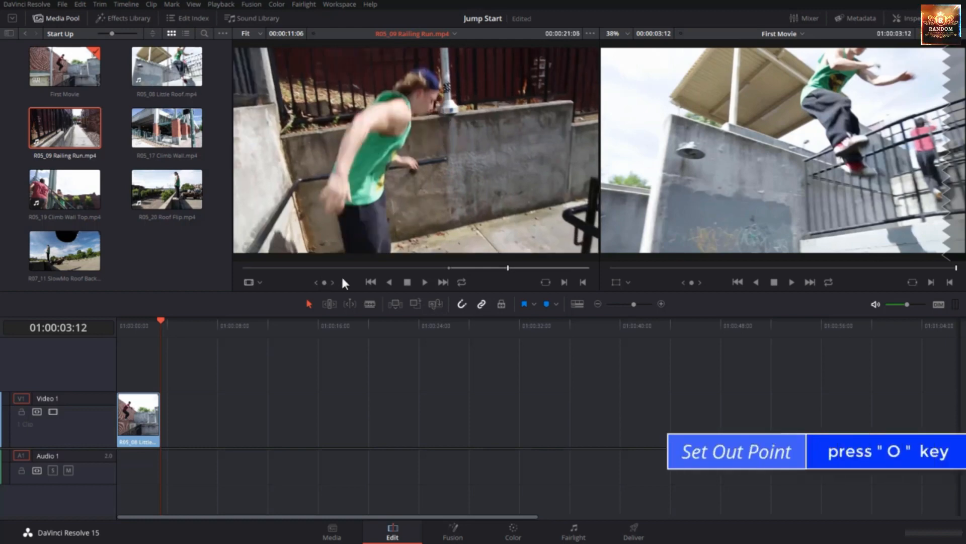
click(582, 282)
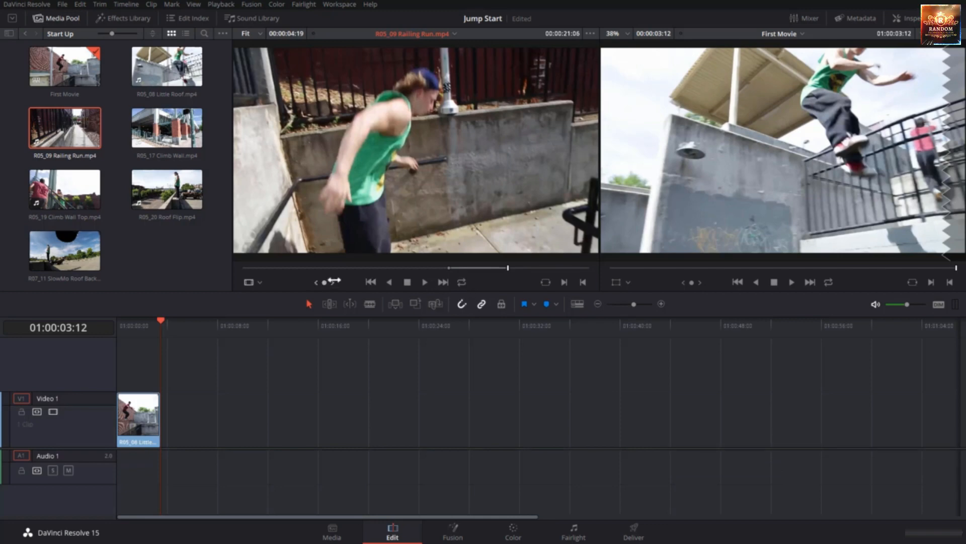
key(alt+slash)
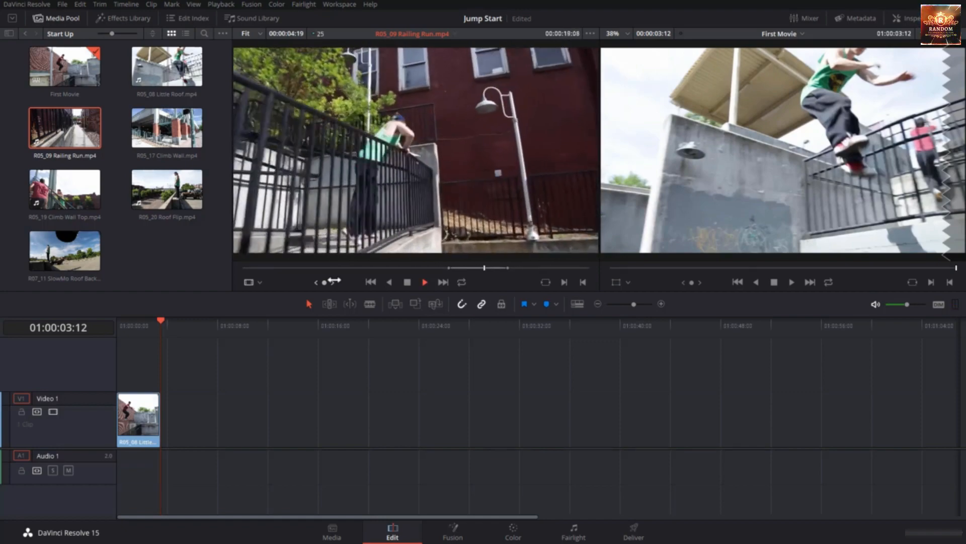
key(space)
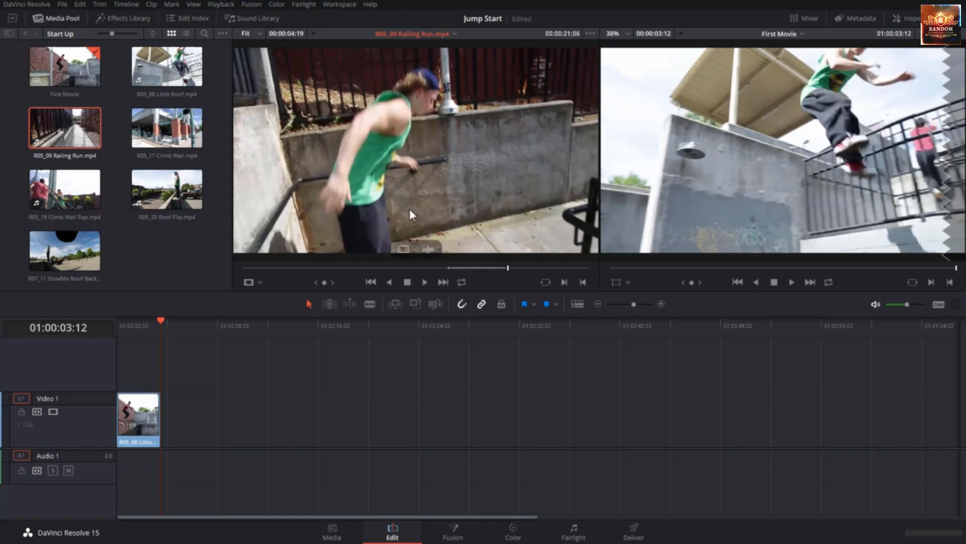
Add only the video of the marked R05_09 Railing Run.mp4 range to the timeline with the Append at End edit
click(405, 247)
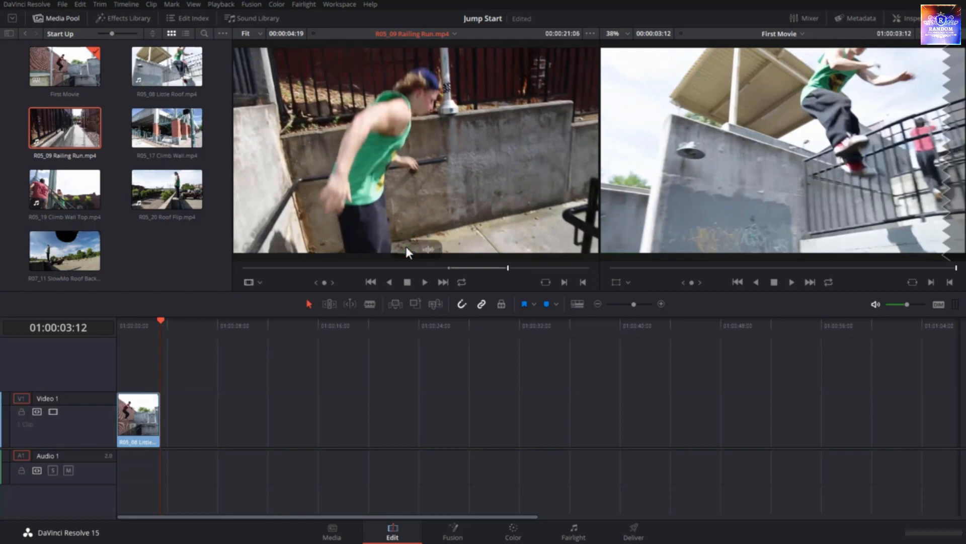
drag(406, 246, 380, 216)
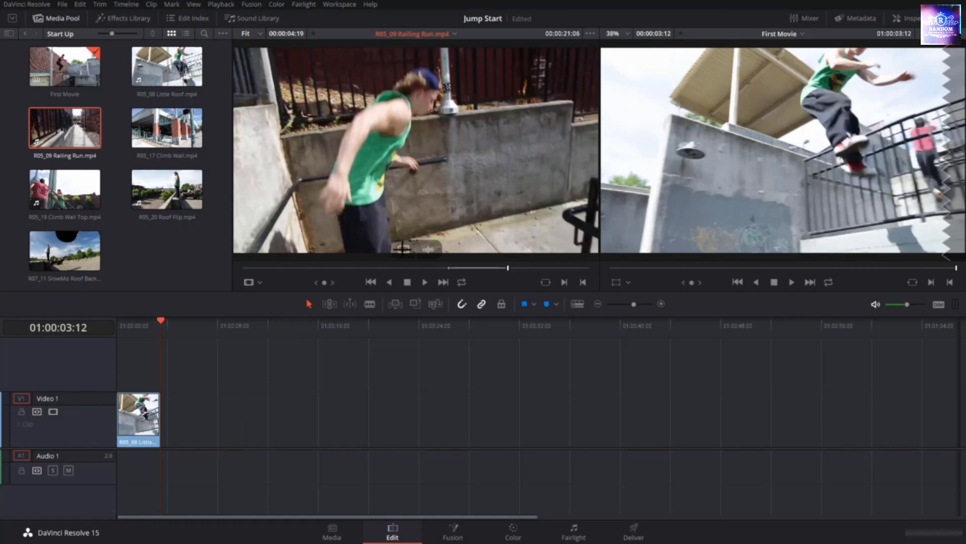
drag(403, 248, 905, 196)
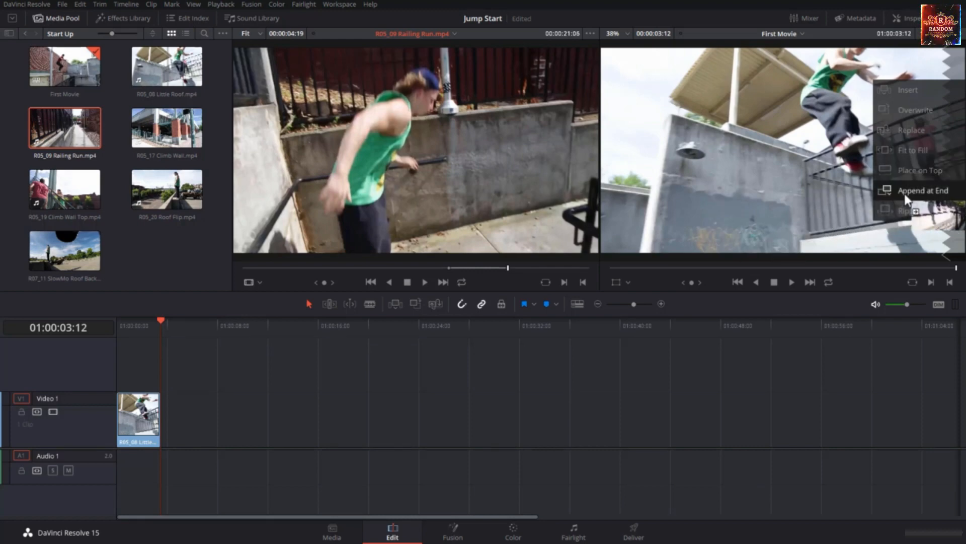
Complete the Append at End edit of the R05_09 Railing Run.mp4 range and play the timeline from its beginning
drag(905, 196, 905, 195)
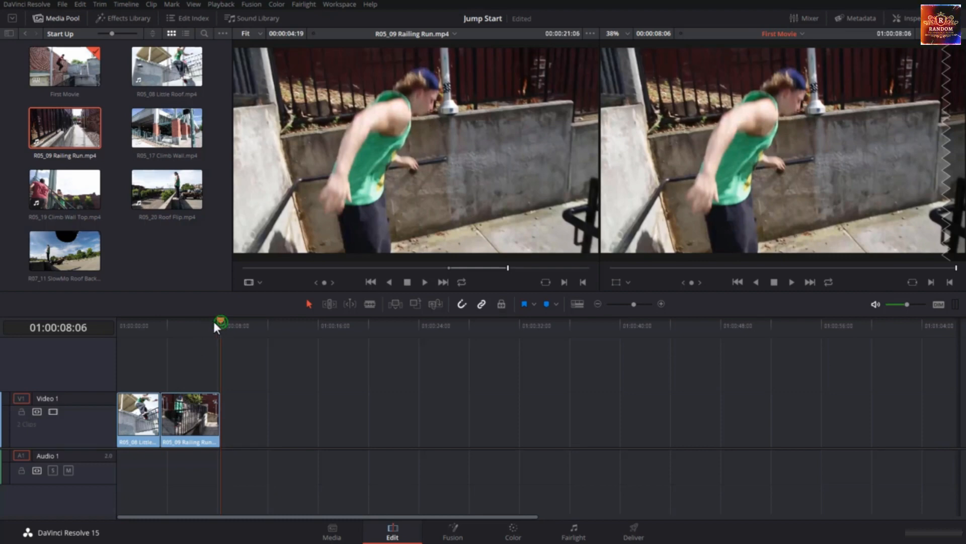
drag(219, 321, 167, 331)
key(Home)
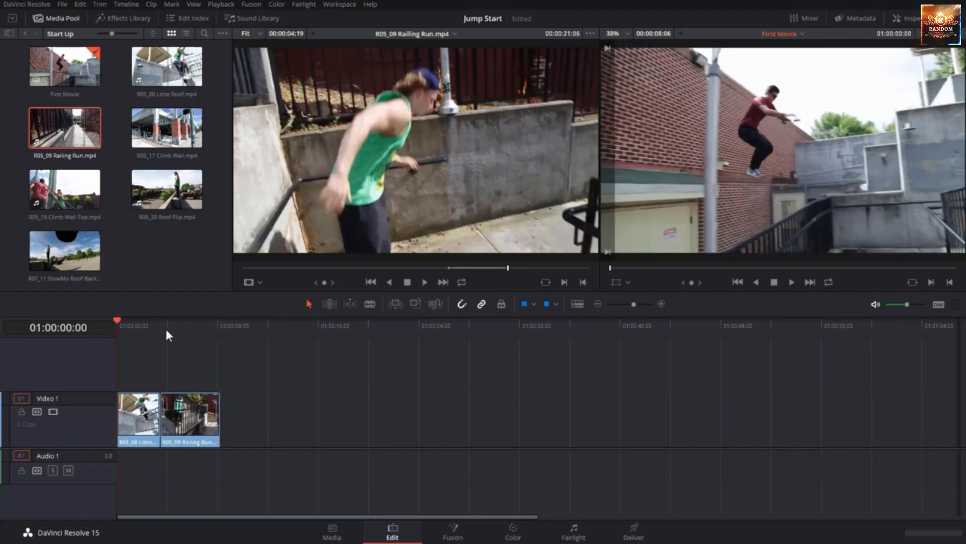
key(space)
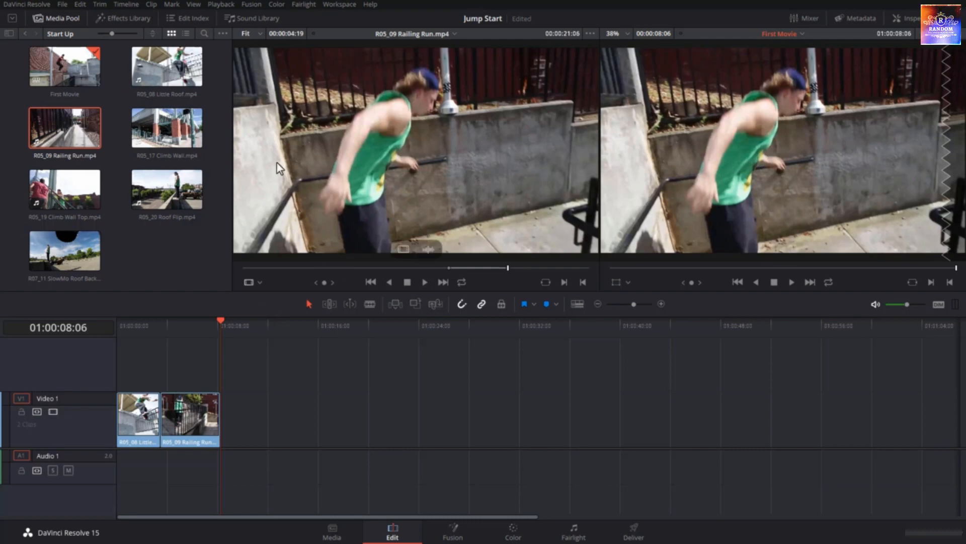
Mark a 00:00:04:09 range ending at 00:00:28:21 in R05_17 Climb Wall.mp4 and append only its video to the end of the timeline
click(169, 141)
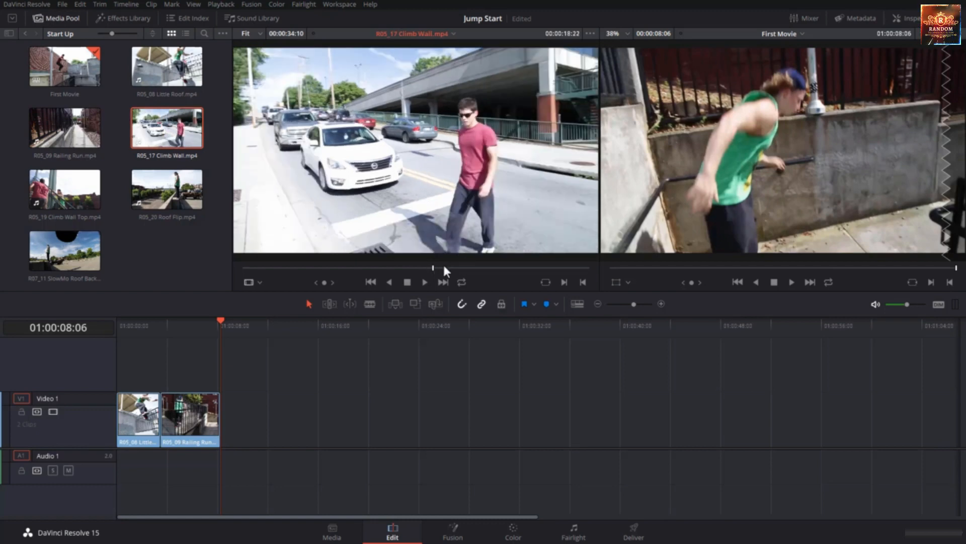
drag(433, 267, 491, 270)
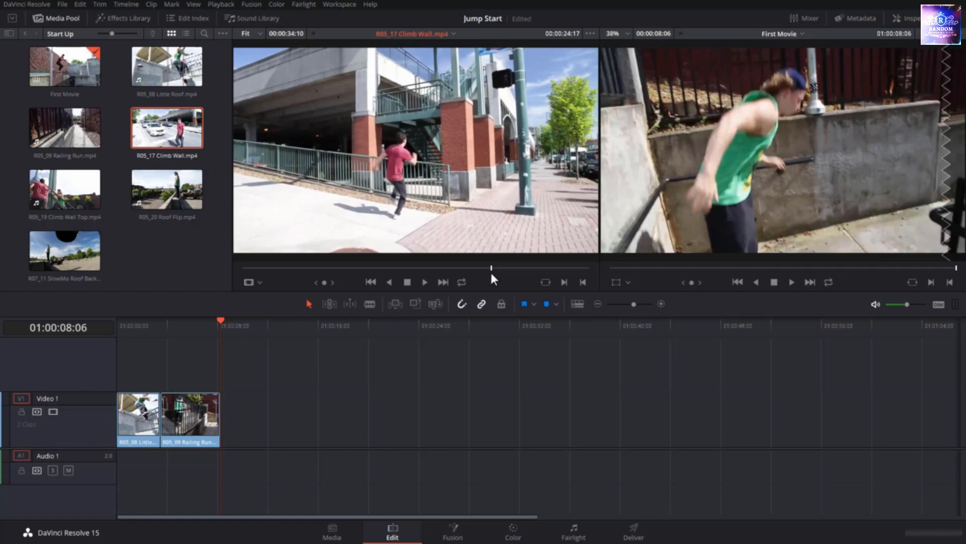
key(i)
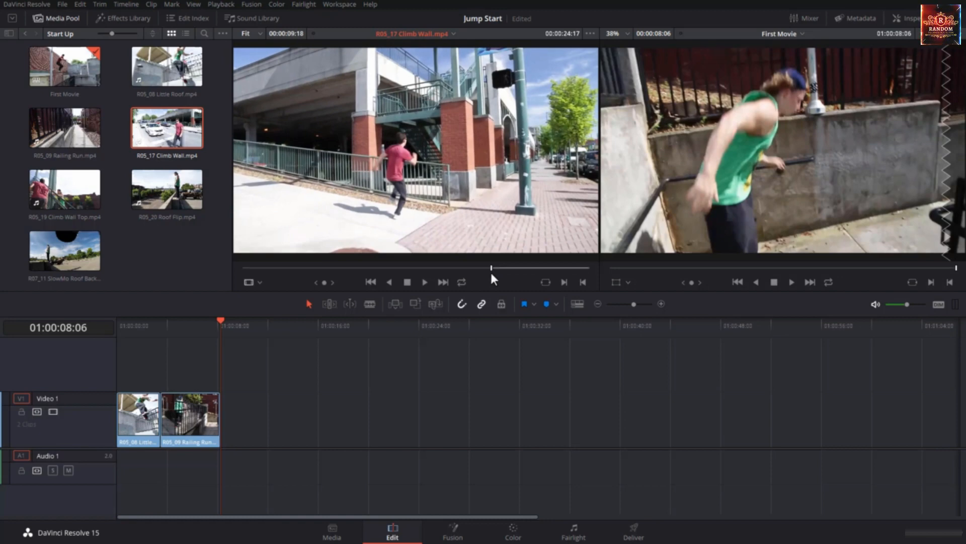
drag(491, 275, 532, 273)
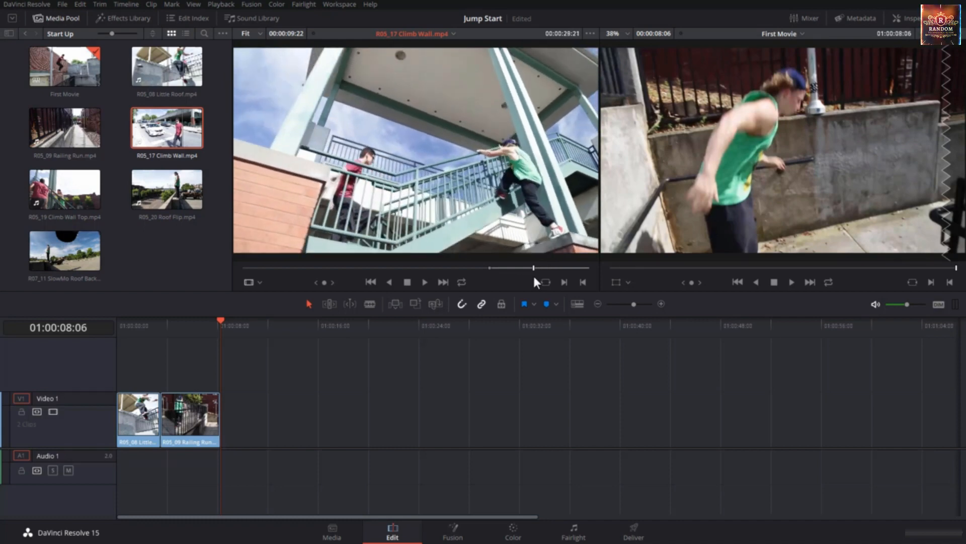
key(o)
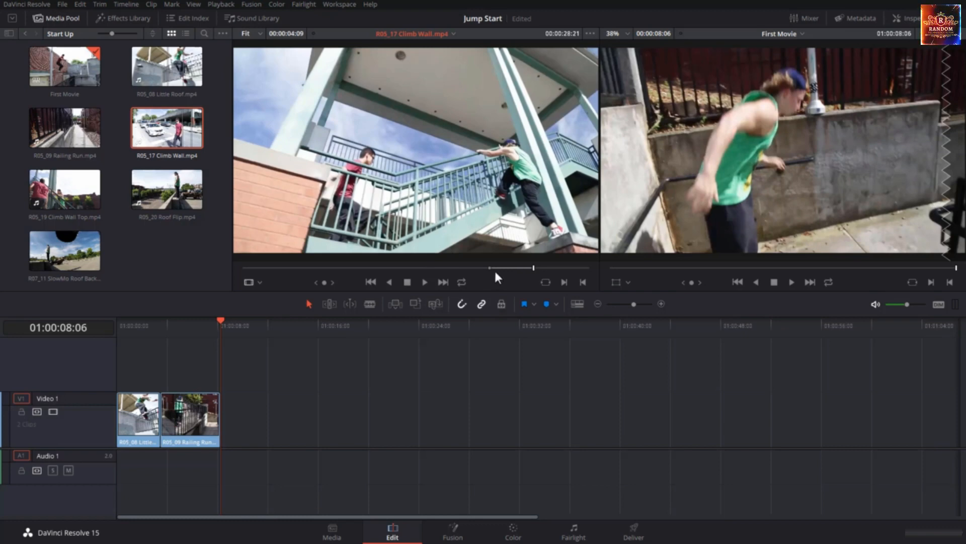
key(space)
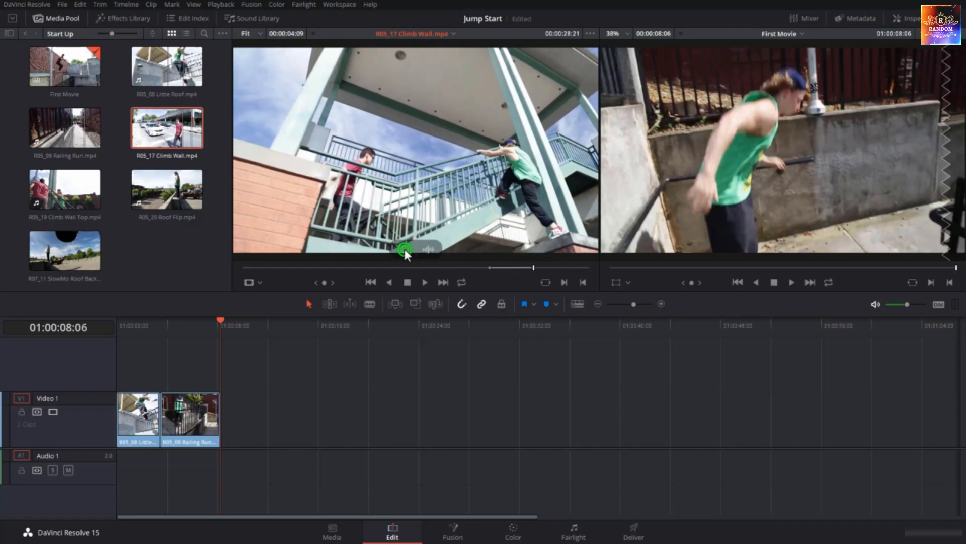
drag(404, 249, 902, 187)
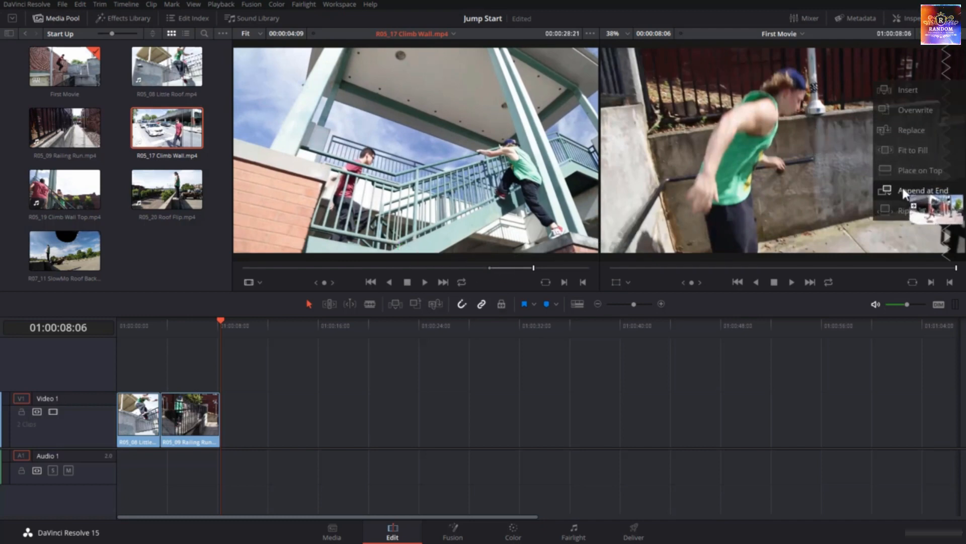
drag(901, 187, 902, 187)
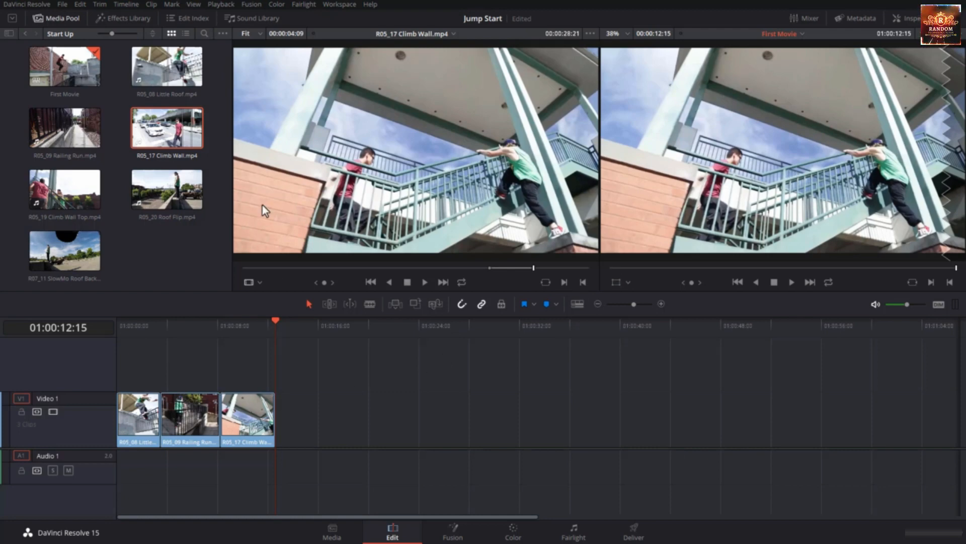
Mark R05_19 Climb Wall Top.mp4 from 00:00:13:19 to 00:00:15:05 and append only its video to the end of the timeline
click(81, 192)
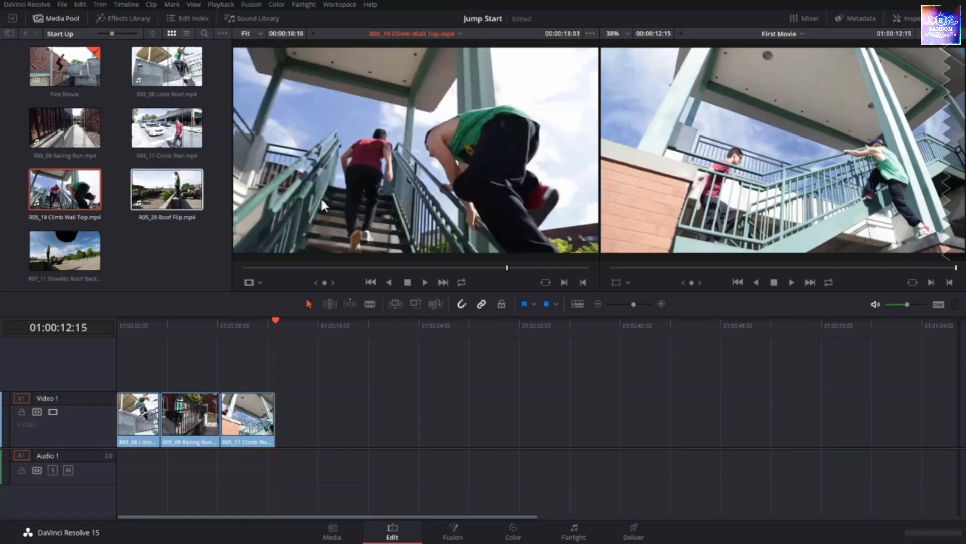
drag(465, 266, 497, 276)
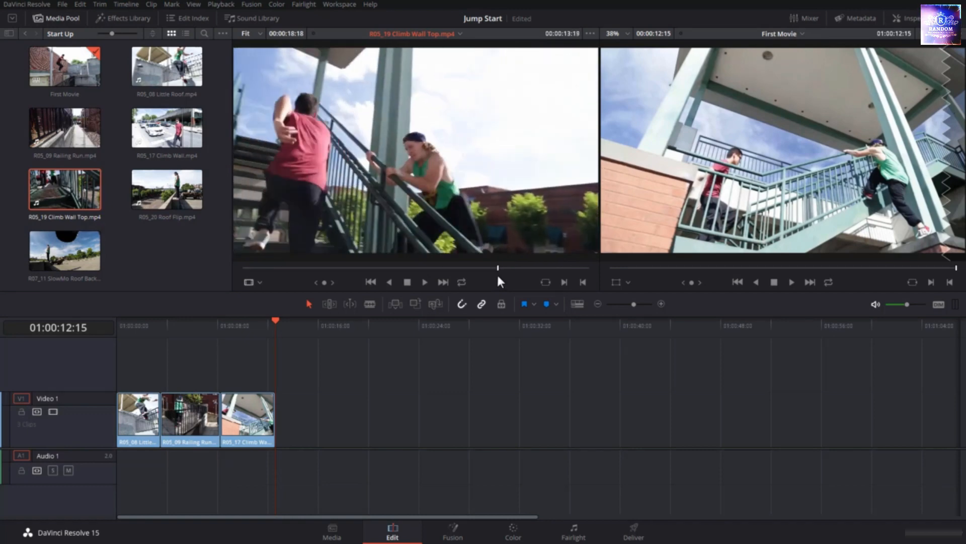
key(i)
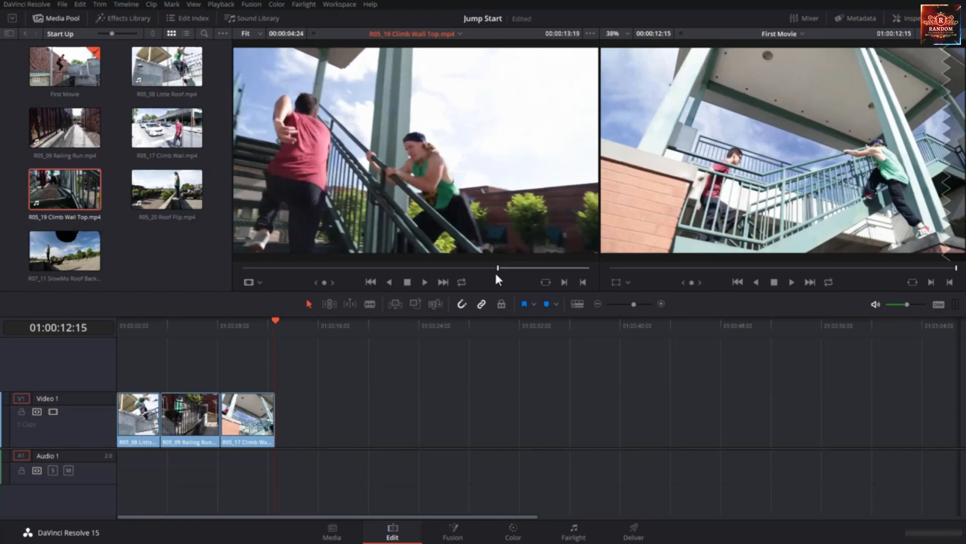
drag(501, 270, 525, 275)
key(o)
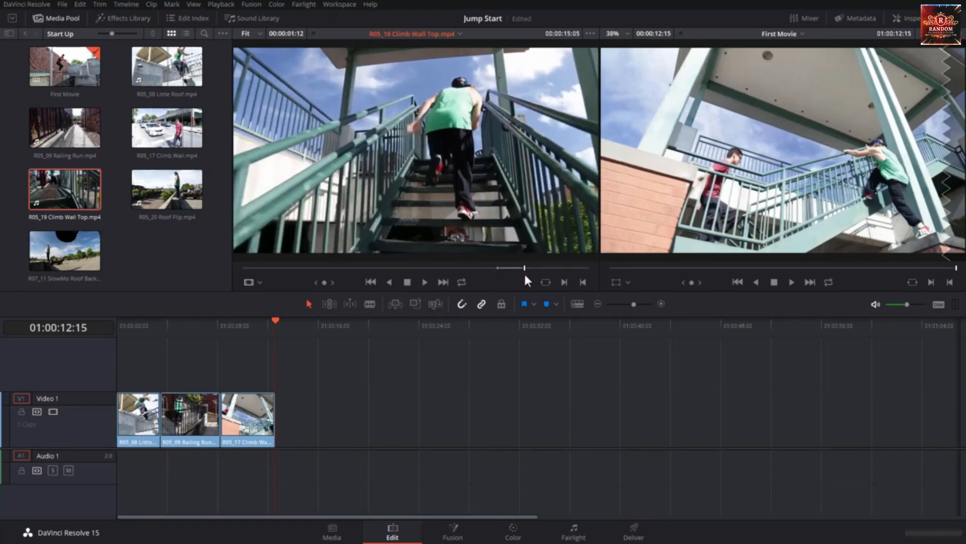
mouse_move(462, 247)
drag(402, 255, 890, 195)
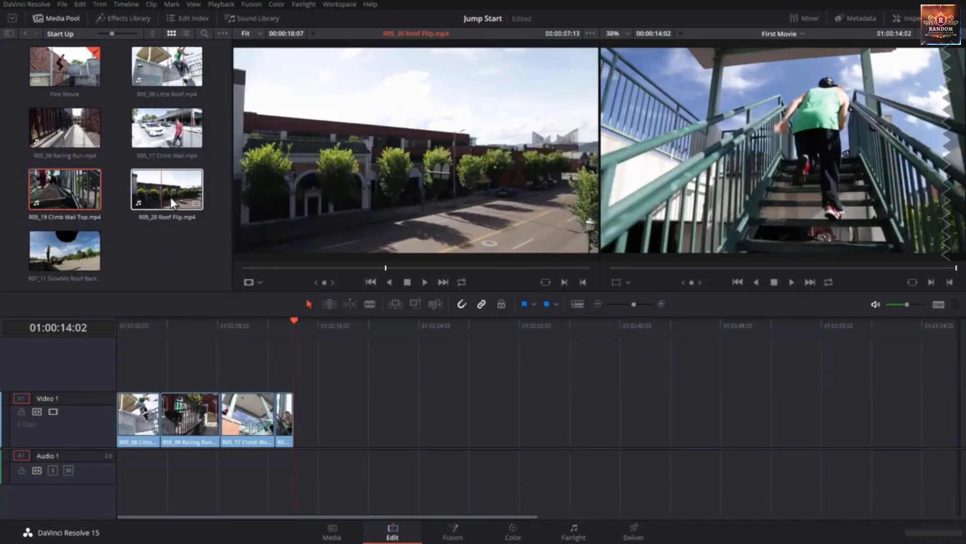
Preview R05_20 Roof Flip.mp4 and R07_11 SlowMo Roof Backflip.mp4 in the source viewer to compare the action in both clips
click(159, 193)
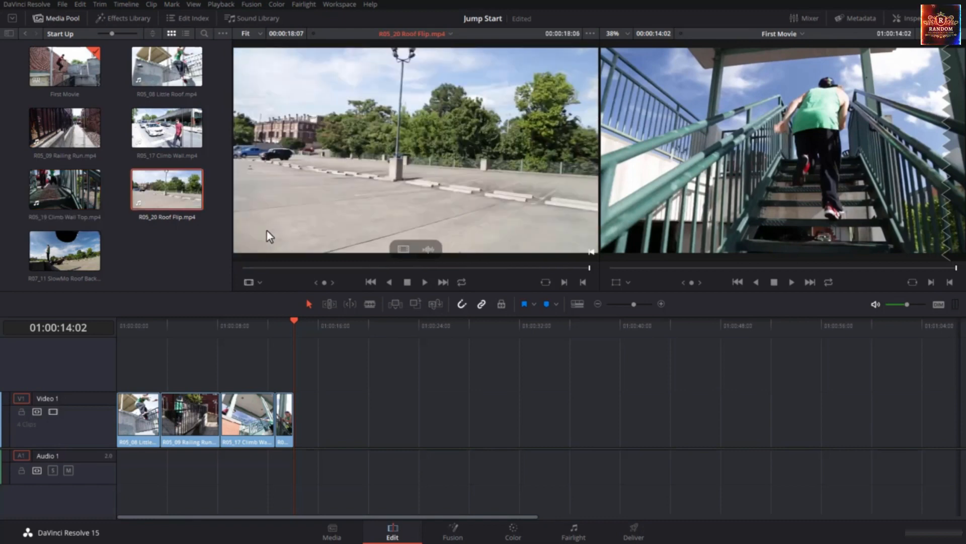
click(285, 267)
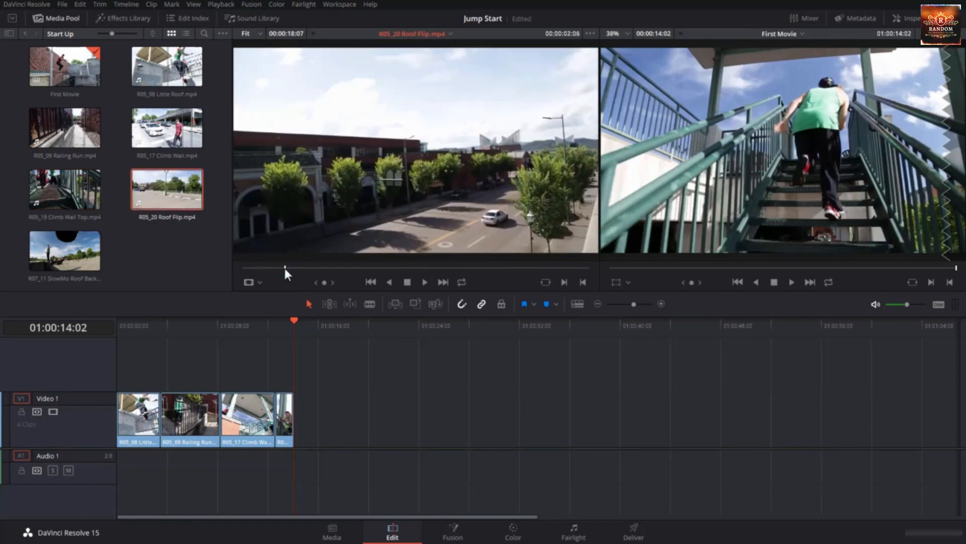
key(space)
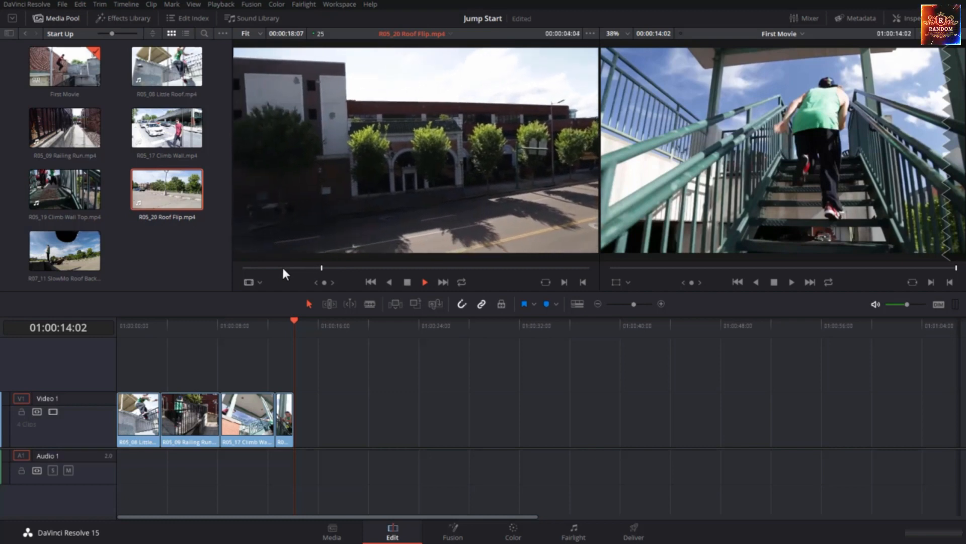
click(80, 254)
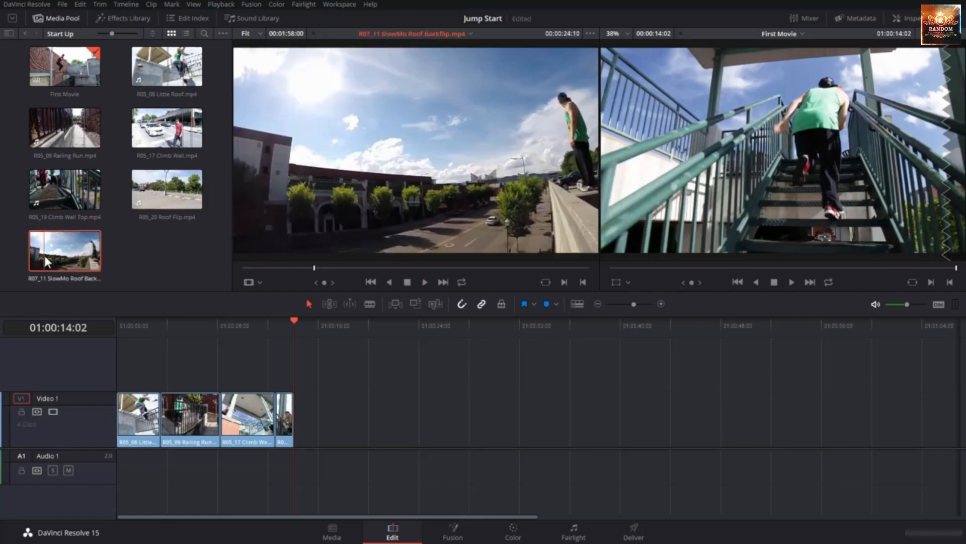
key(space)
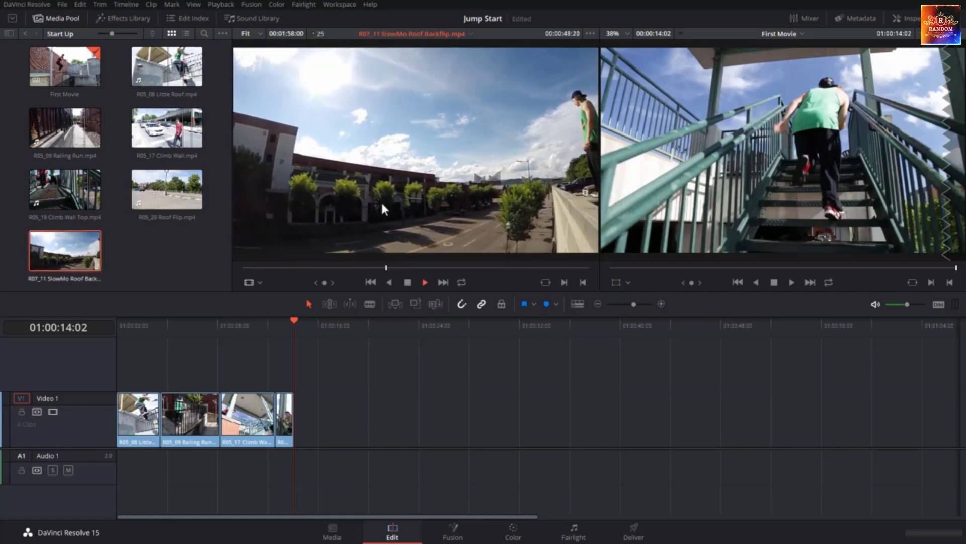
Mark R05_20 Roof Flip.mp4 from 00:00:09:10 to 00:00:09:22 and append only its video to the end of the timeline
click(176, 200)
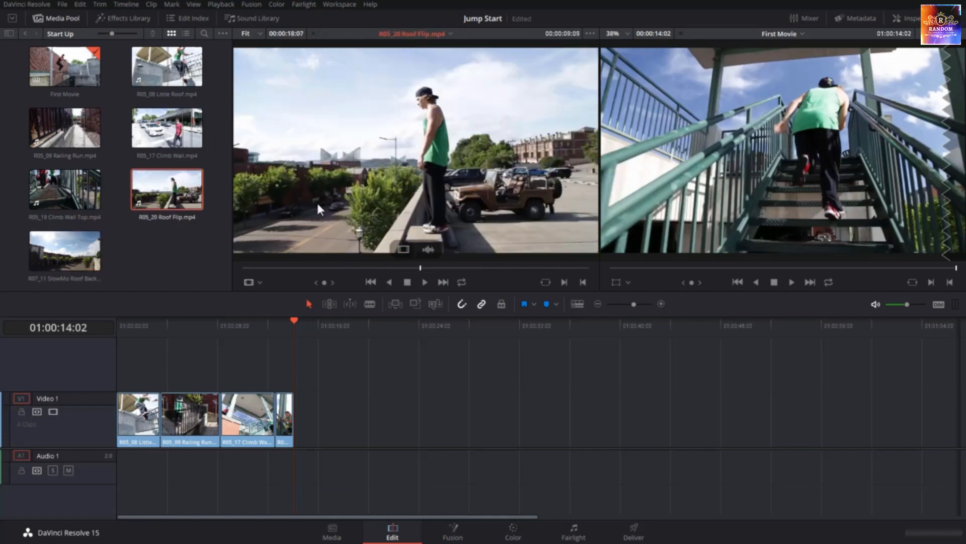
mouse_move(421, 265)
mouse_down()
mouse_move(377, 269)
mouse_move(421, 278)
mouse_up()
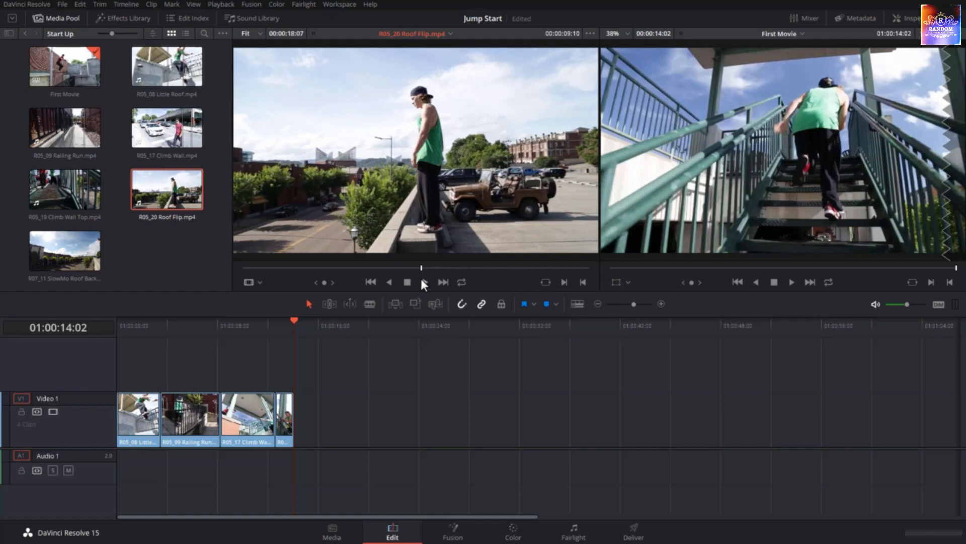
key(i)
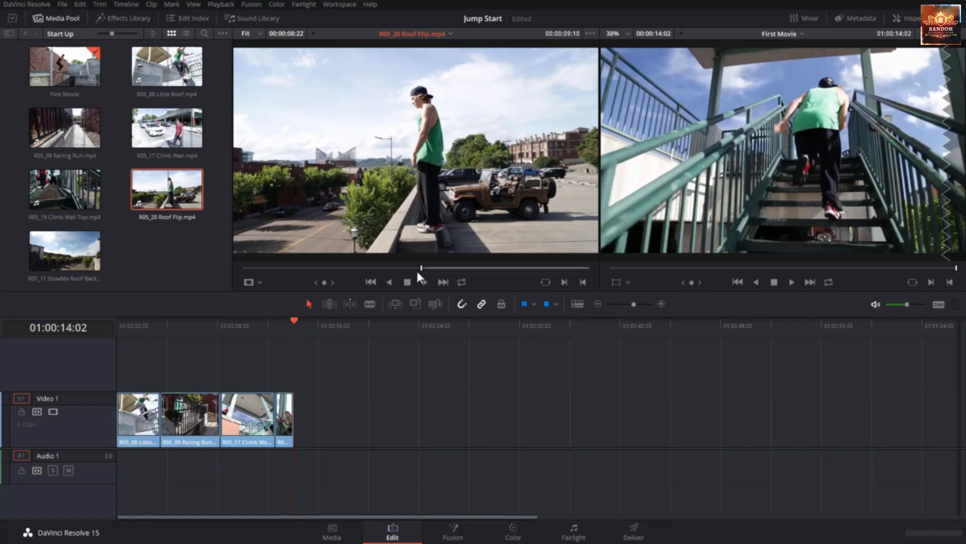
key(Right)
key(Right)
key(Right)
key(Right)
key(Right)
key(Right)
key(Right)
key(Right)
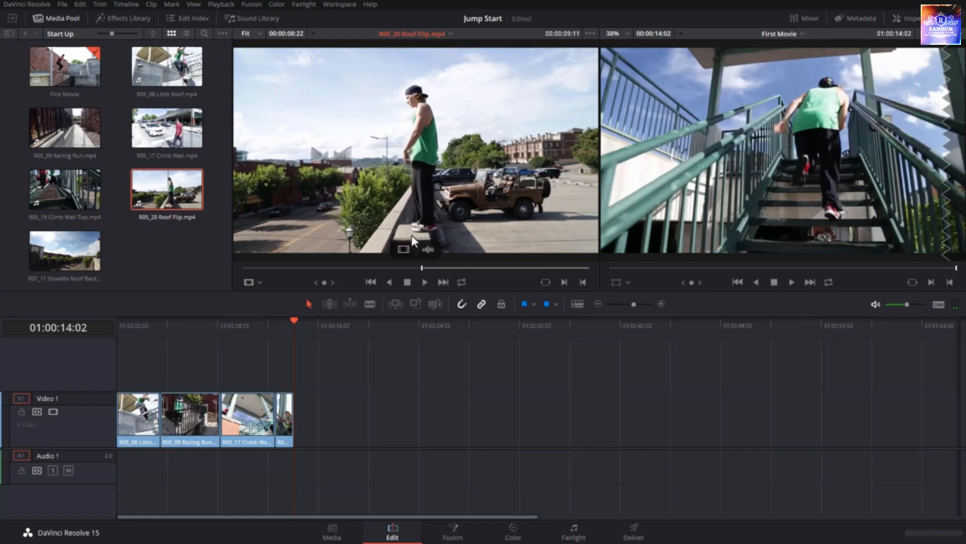
key(Right)
key(Right)
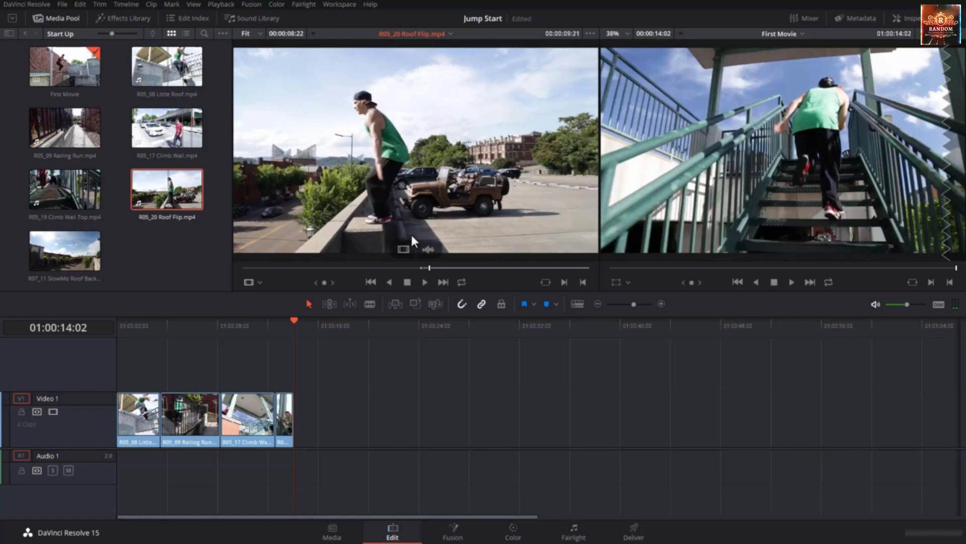
key(Right)
key(Right)
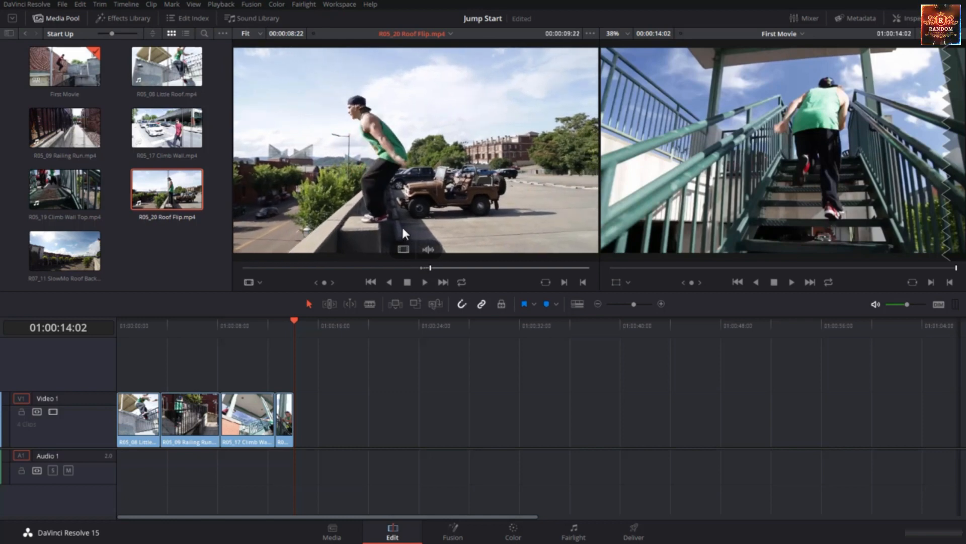
key(o)
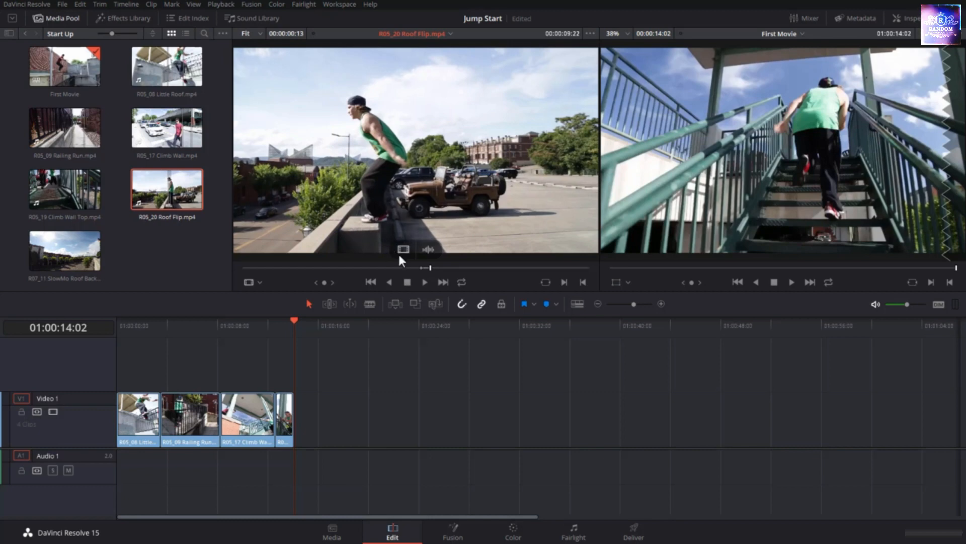
drag(406, 252, 931, 199)
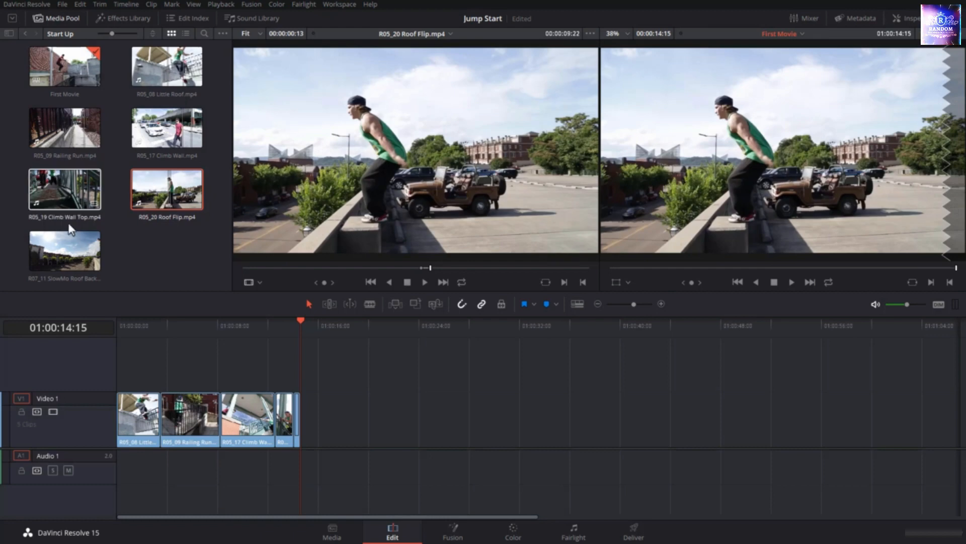
Mark R07_11 SlowMo Roof Backflip.mp4 from 00:00:59:19 to 00:01:07:07 and append only its video to the end of the timeline
click(71, 248)
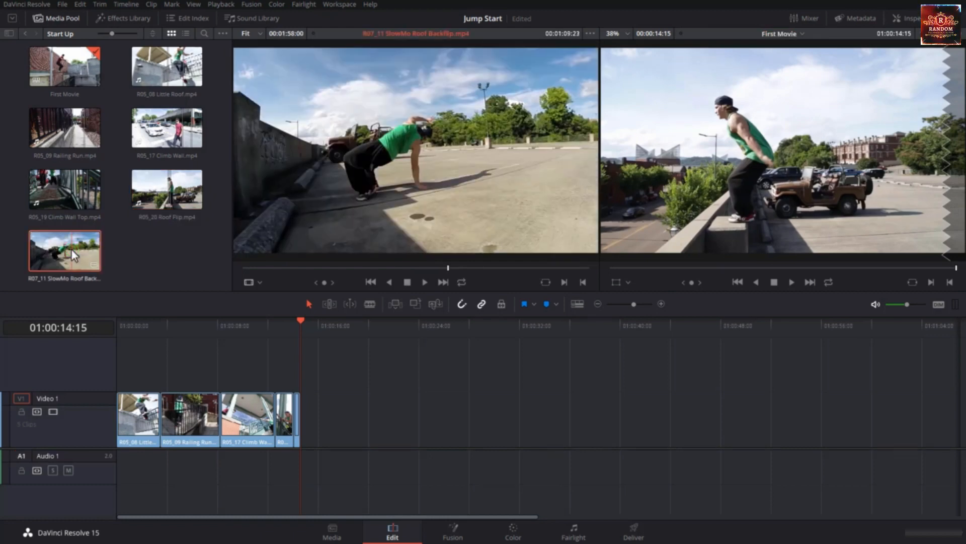
click(394, 268)
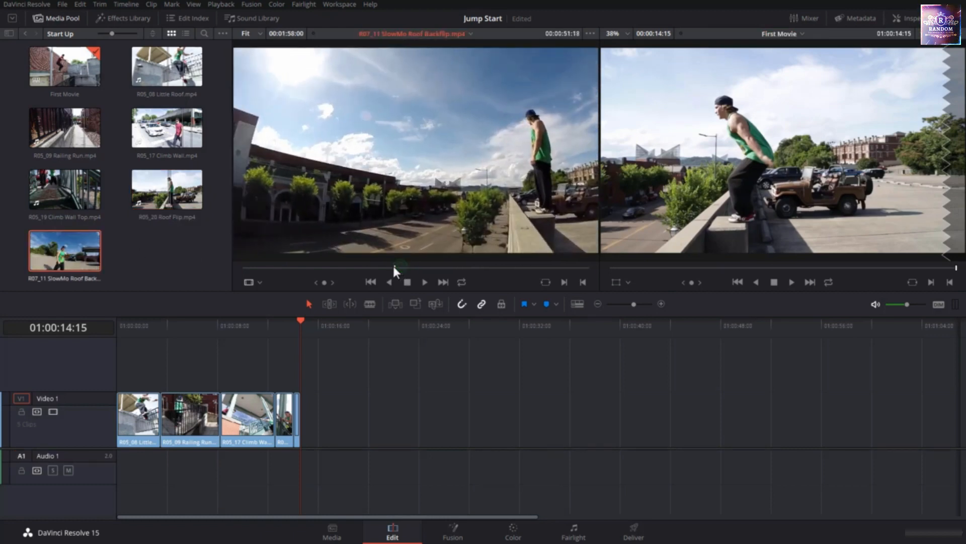
drag(394, 268, 418, 267)
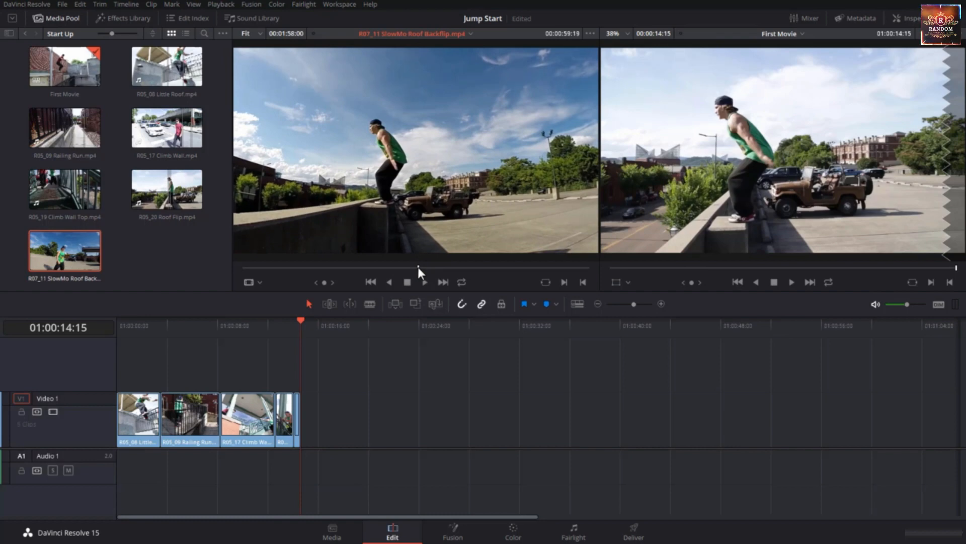
key(i)
drag(418, 267, 438, 271)
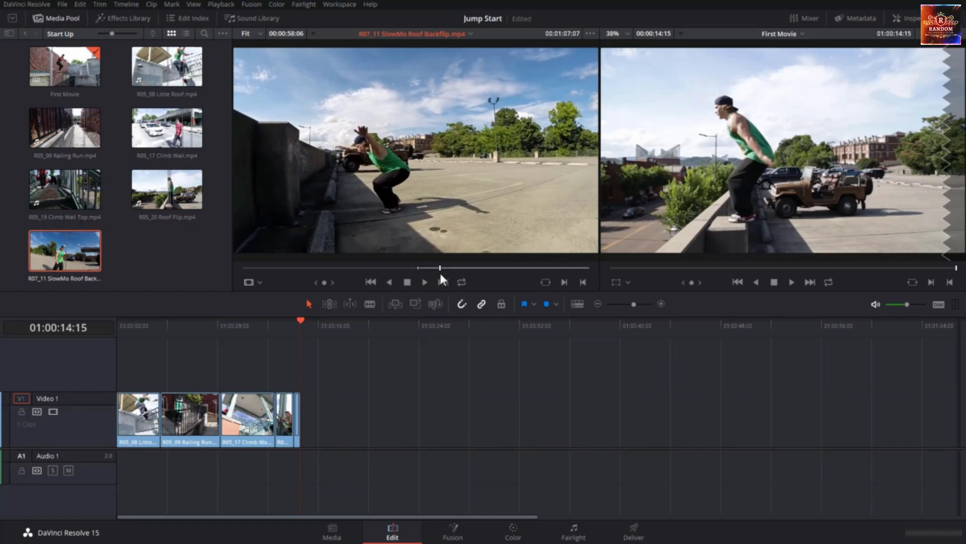
key(o)
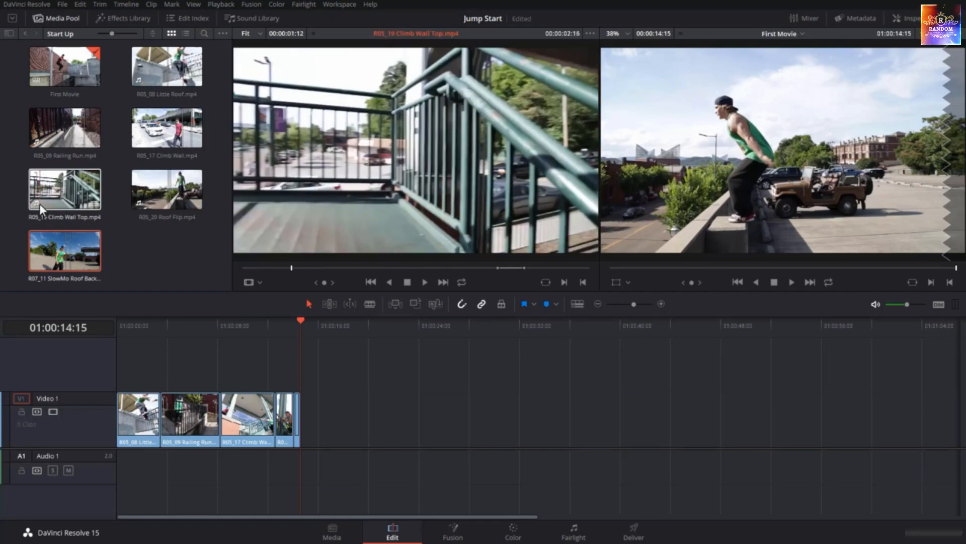
drag(557, 205, 897, 191)
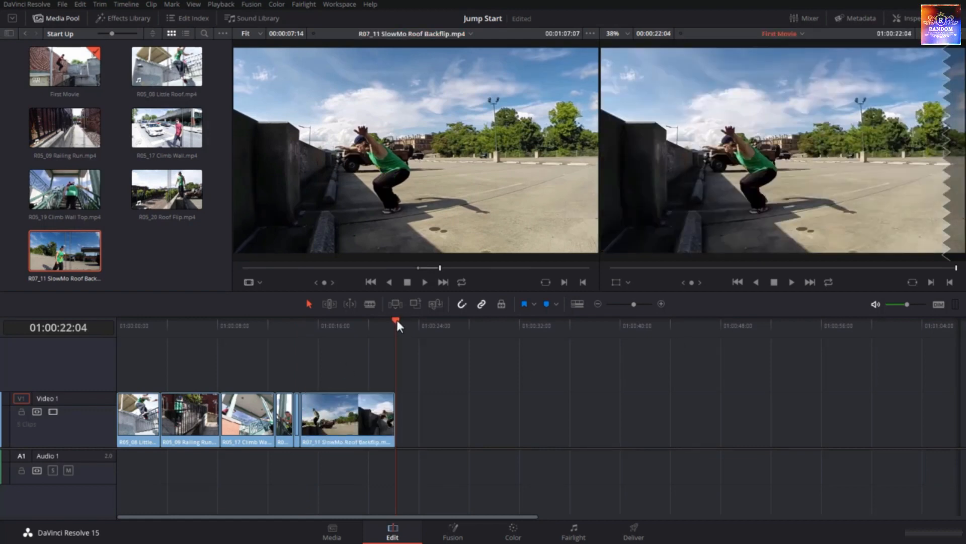
Play the First Movie timeline from its start and enlarge it in a single viewer to review the edit
key(Home)
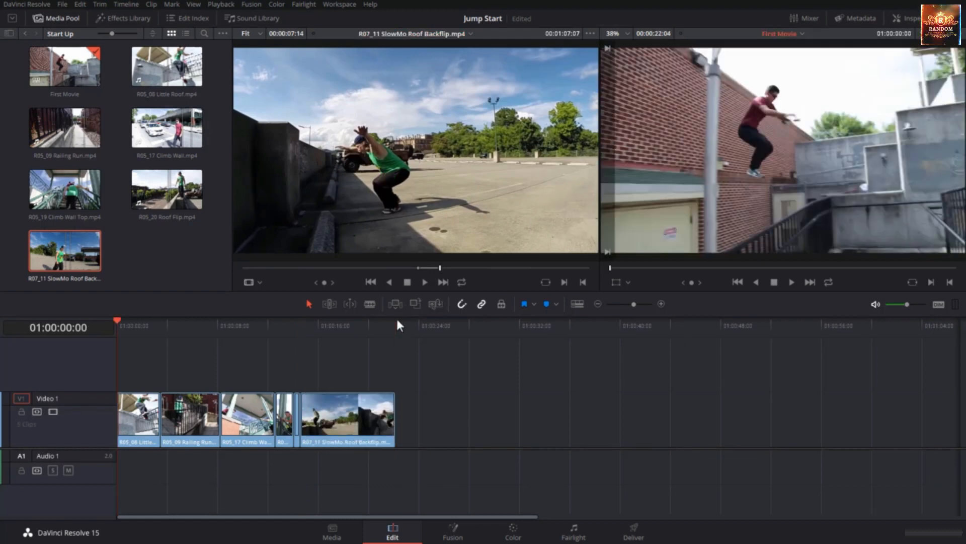
key(space)
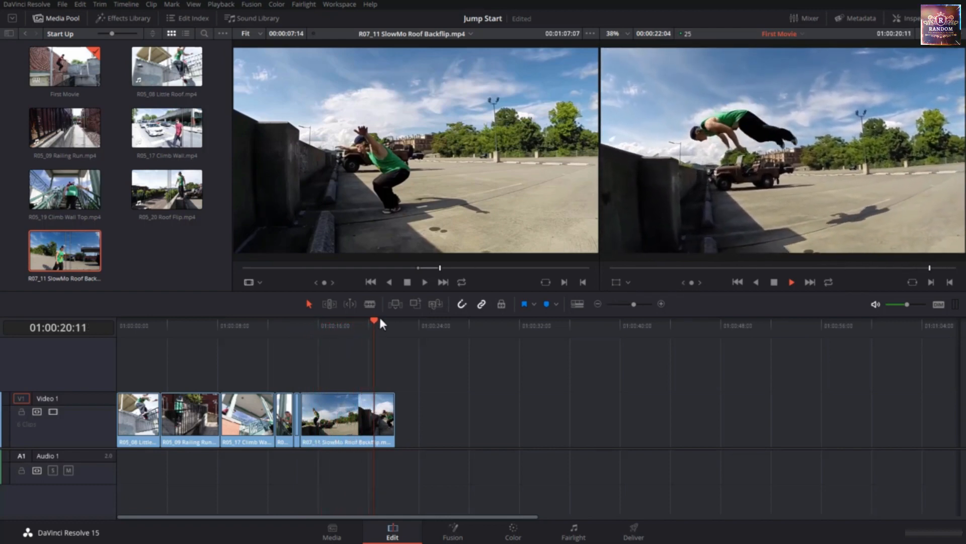
drag(378, 318, 90, 378)
key(space)
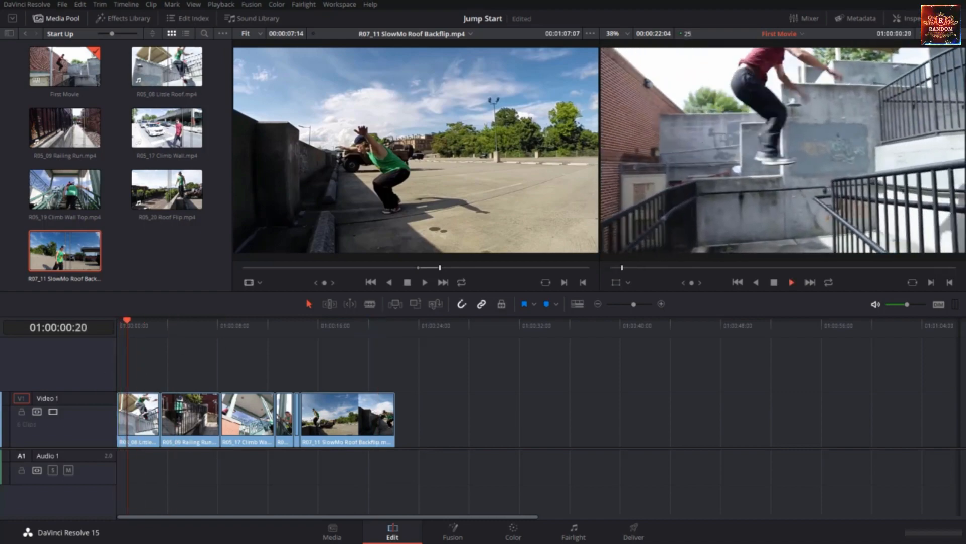
click(957, 34)
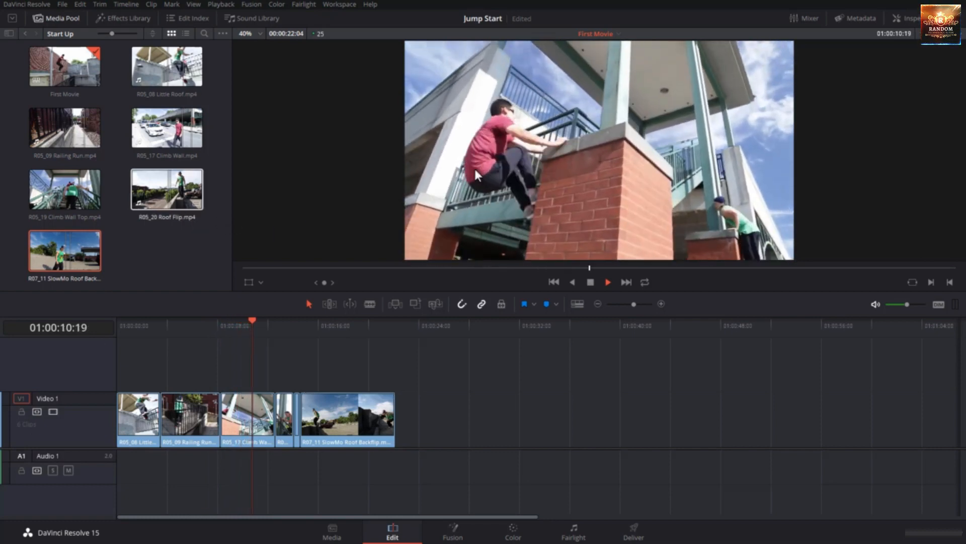
key(End)
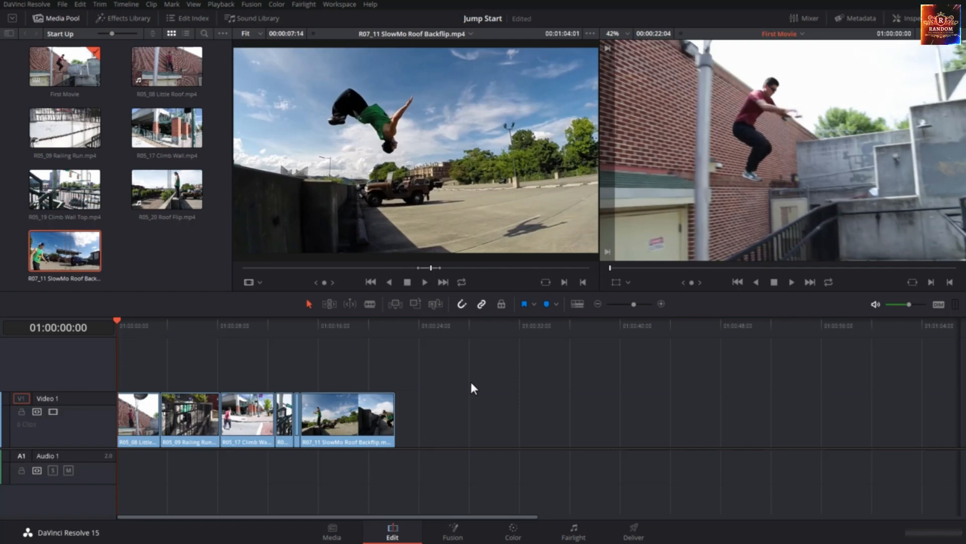
Show the media pool's bin list, open the Music bin and load Parkour Score.wav into the source viewer
click(11, 34)
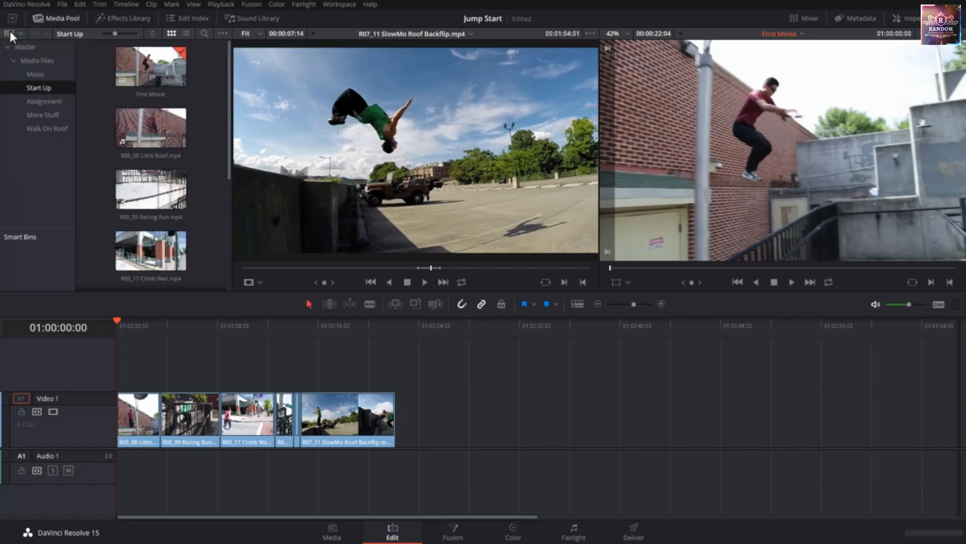
click(38, 74)
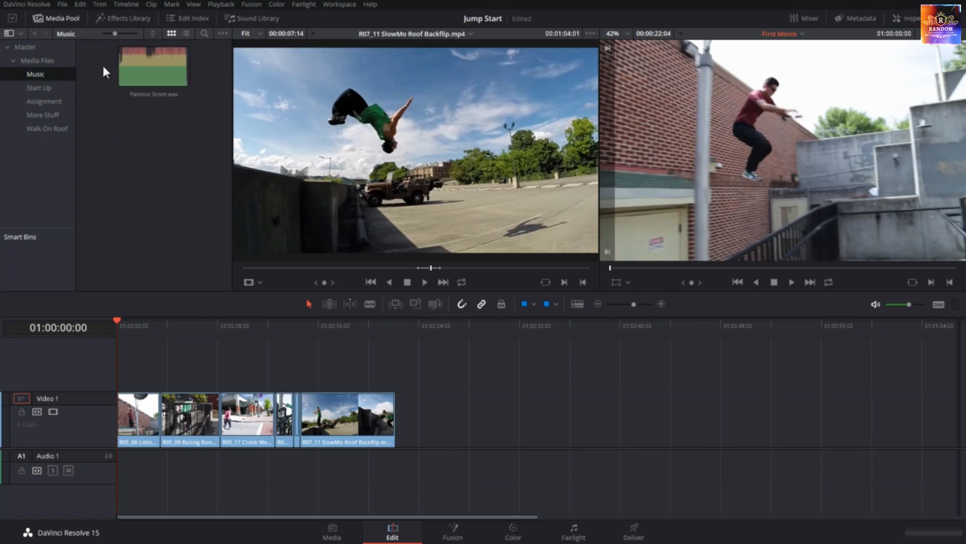
click(103, 69)
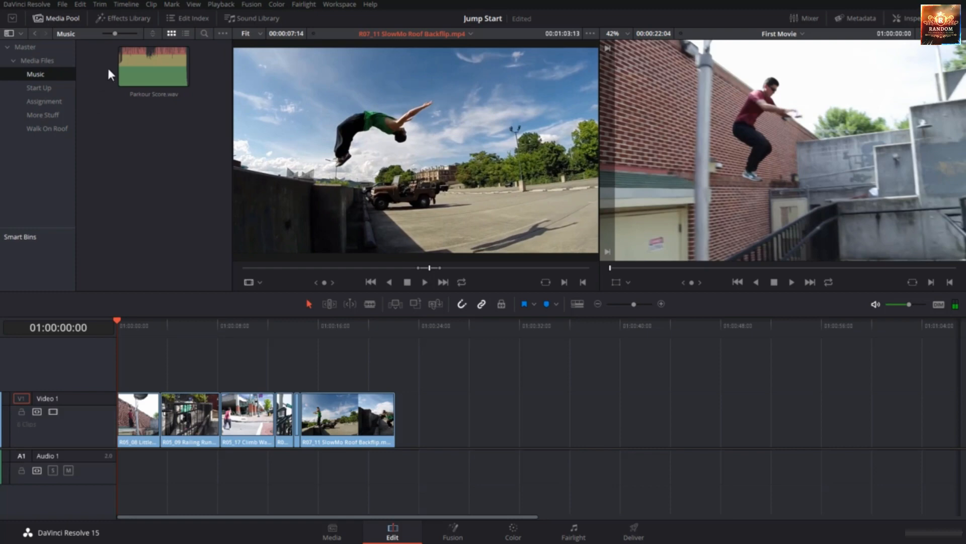
double_click(124, 70)
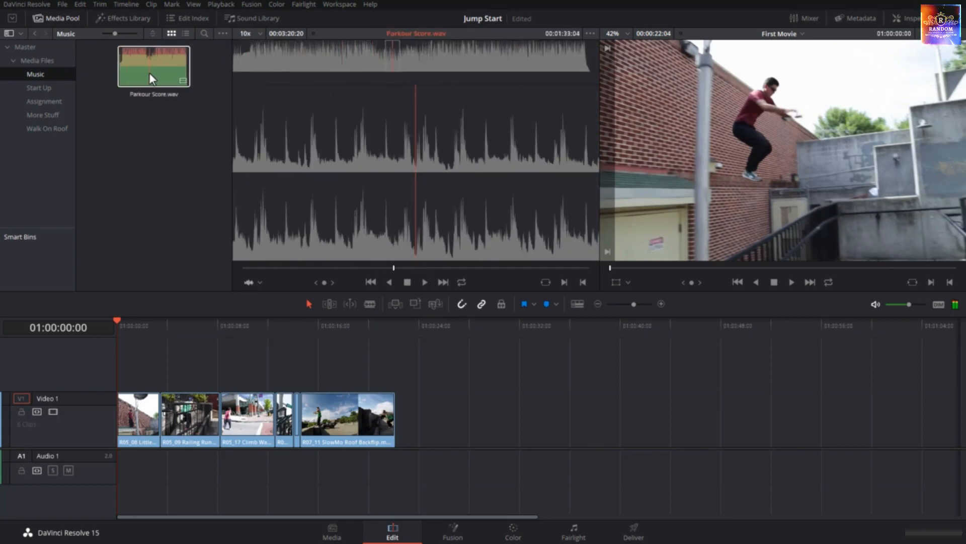
click(142, 78)
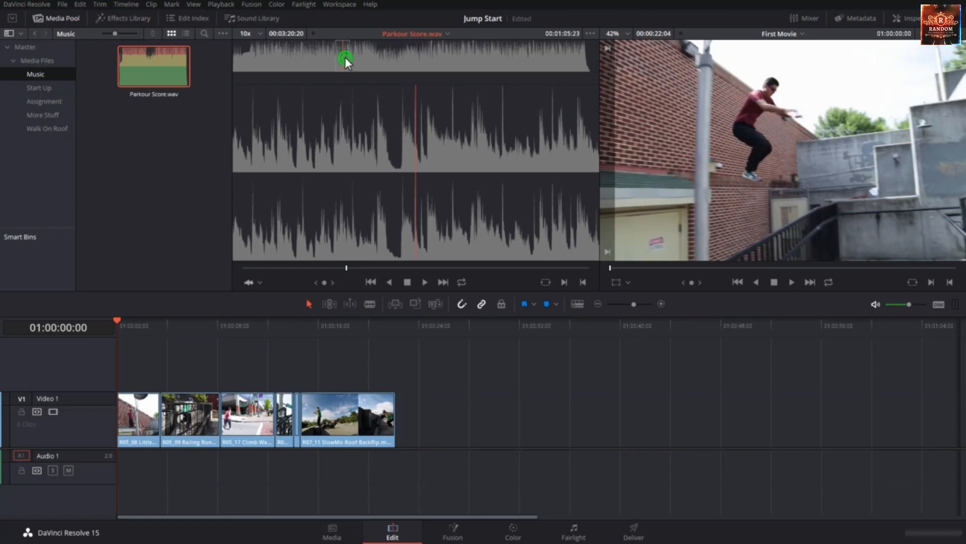
Audition Parkour Score.wav in the source viewer by scrubbing its waveform, playing it forward and backward, and jumping to its start and end
drag(346, 58, 375, 68)
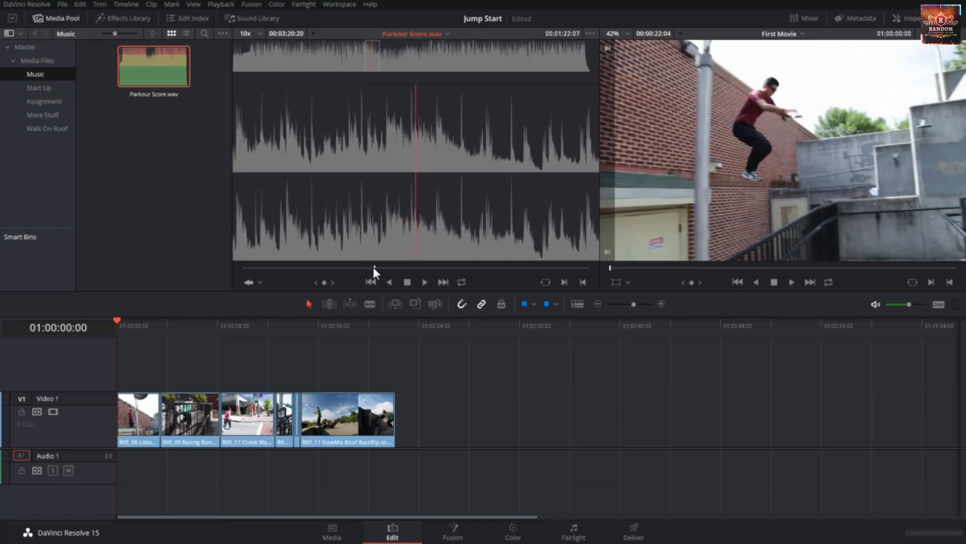
drag(373, 267, 240, 268)
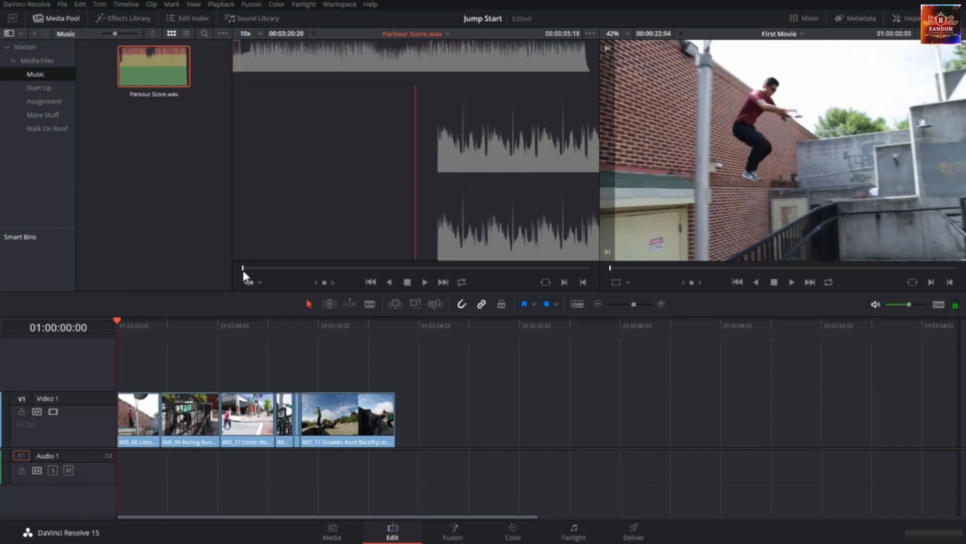
click(425, 282)
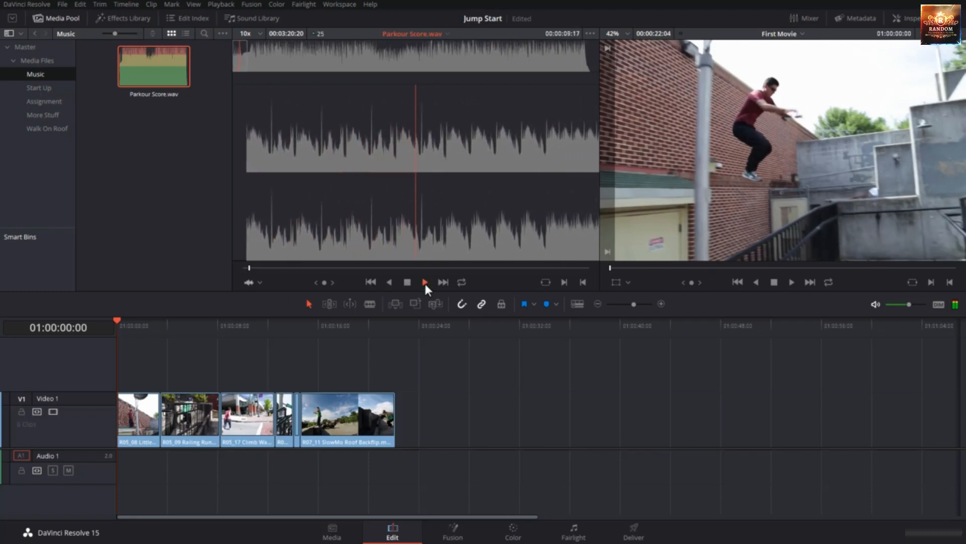
click(408, 282)
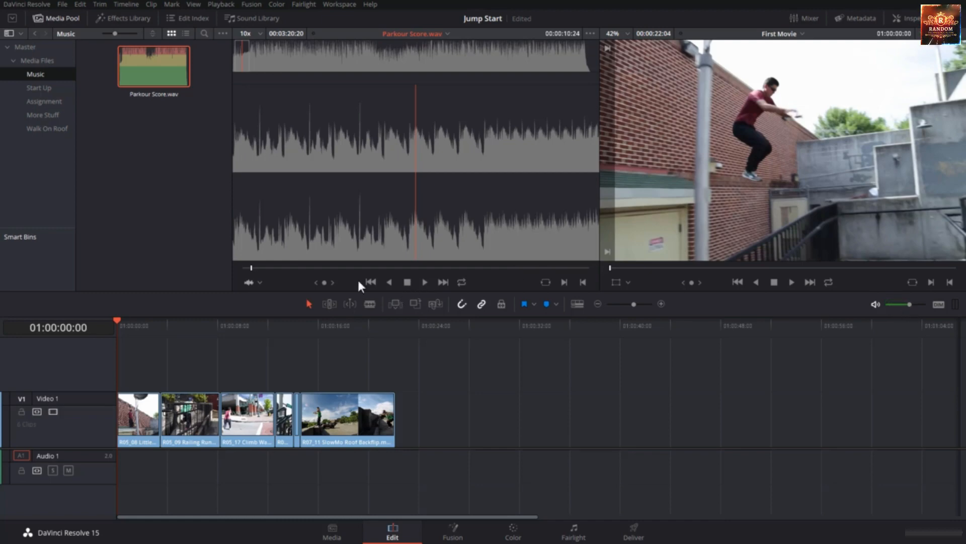
click(370, 281)
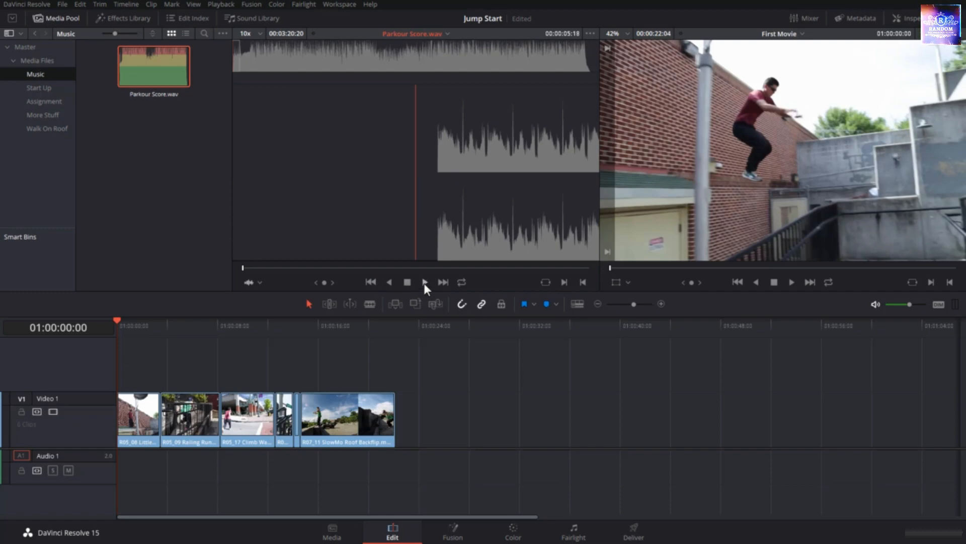
click(425, 283)
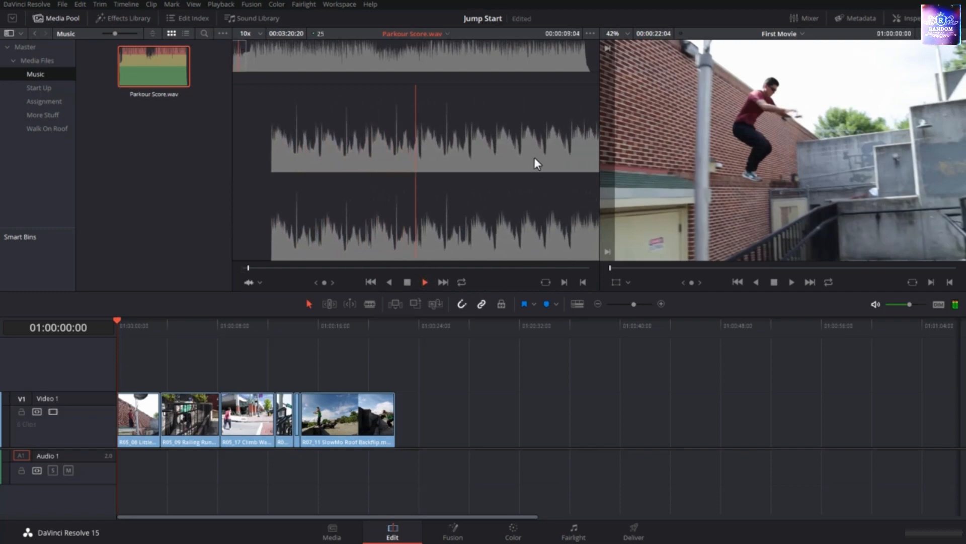
click(390, 282)
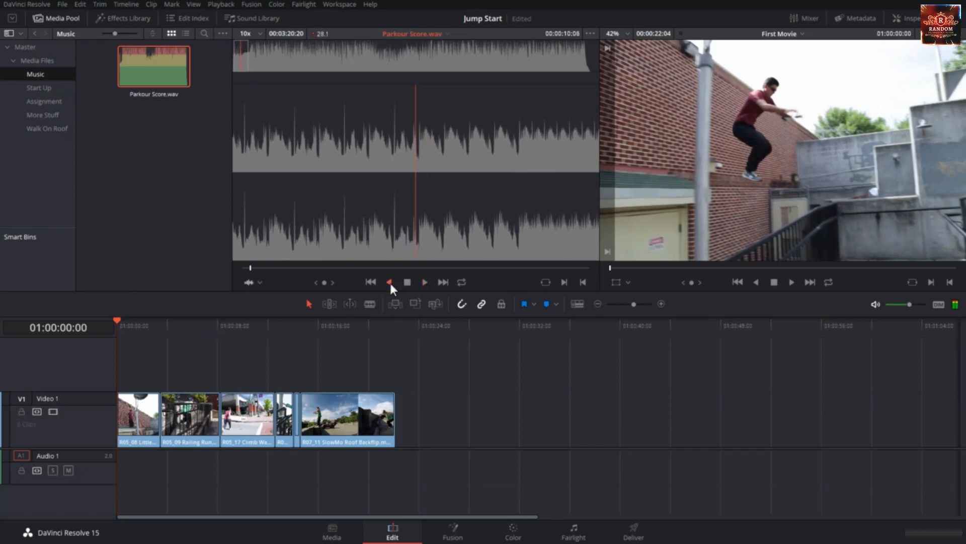
click(368, 282)
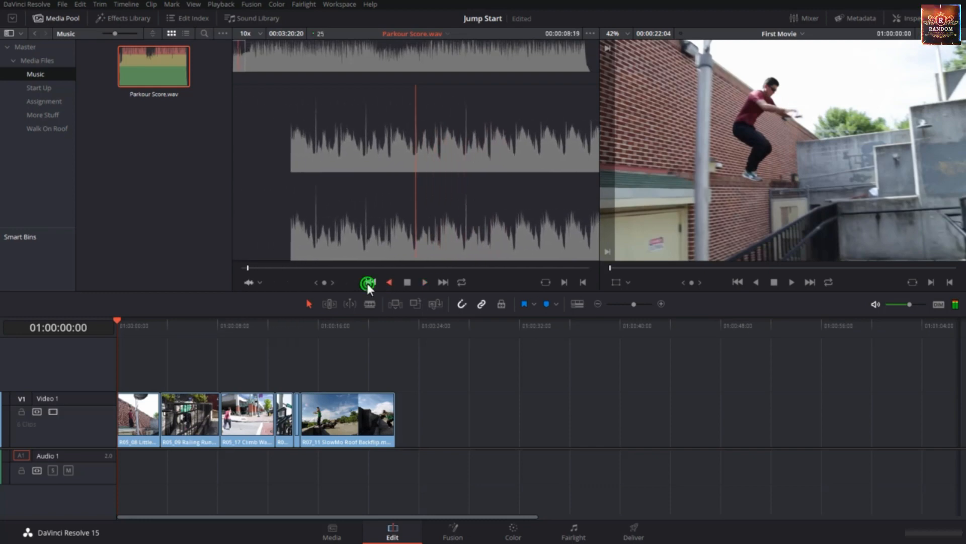
click(442, 282)
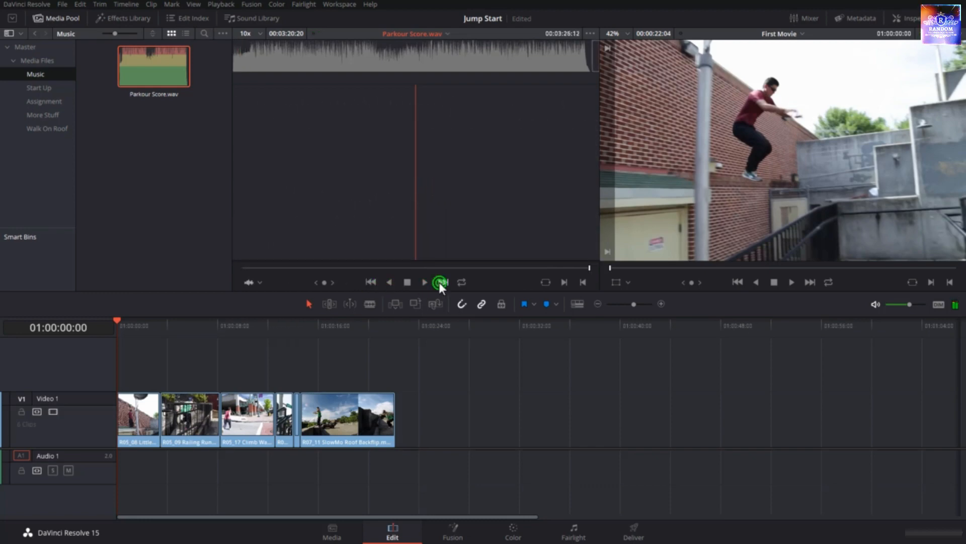
click(371, 282)
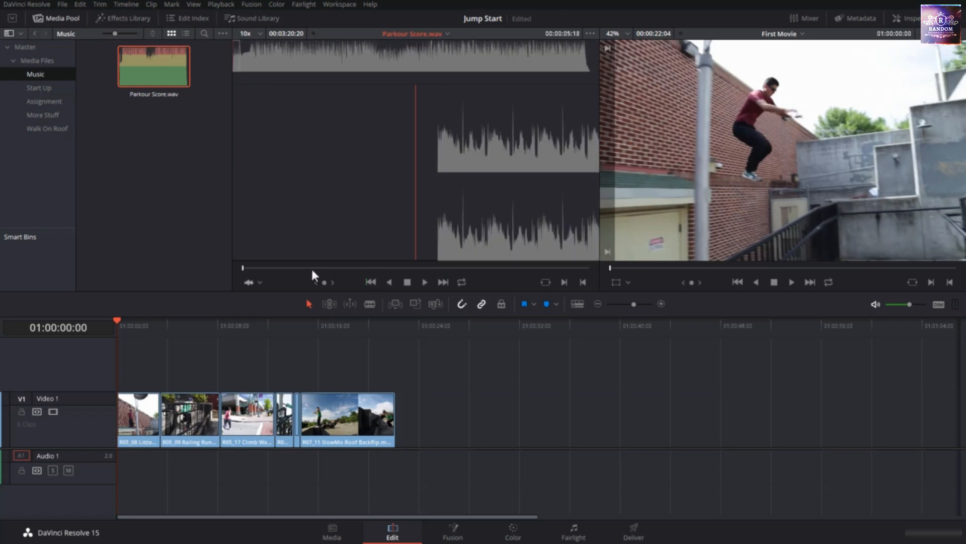
Mark an In point at 00:00:15:23 in Parkour Score.wav and place the music on Audio 1 at the timeline's start
click(296, 267)
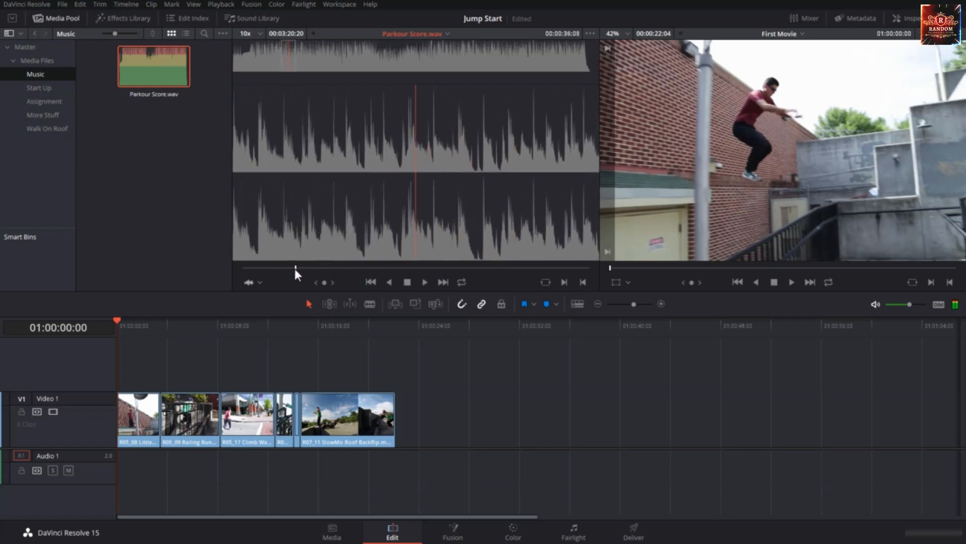
drag(295, 268, 260, 268)
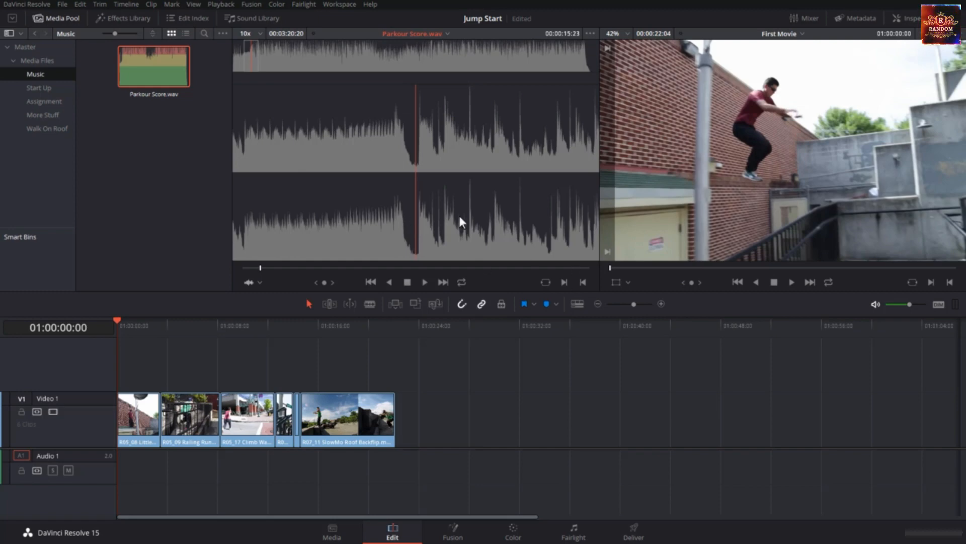
key(i)
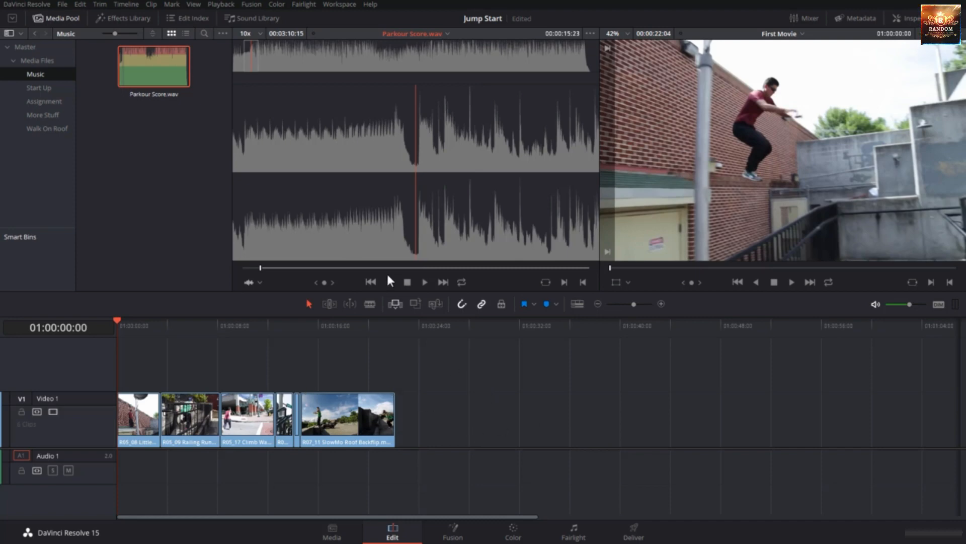
drag(457, 150, 125, 472)
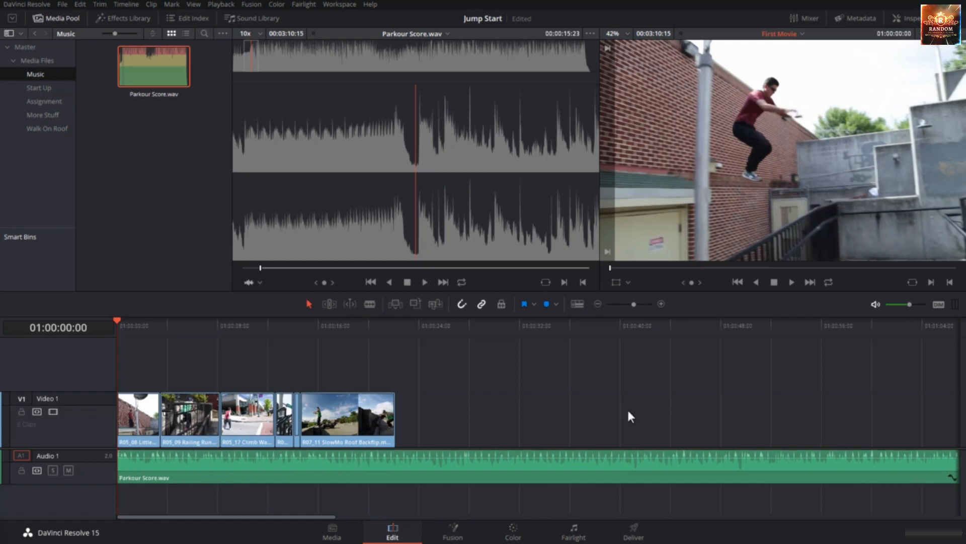
Turn the timeline's audio waveform display off and back on
click(582, 306)
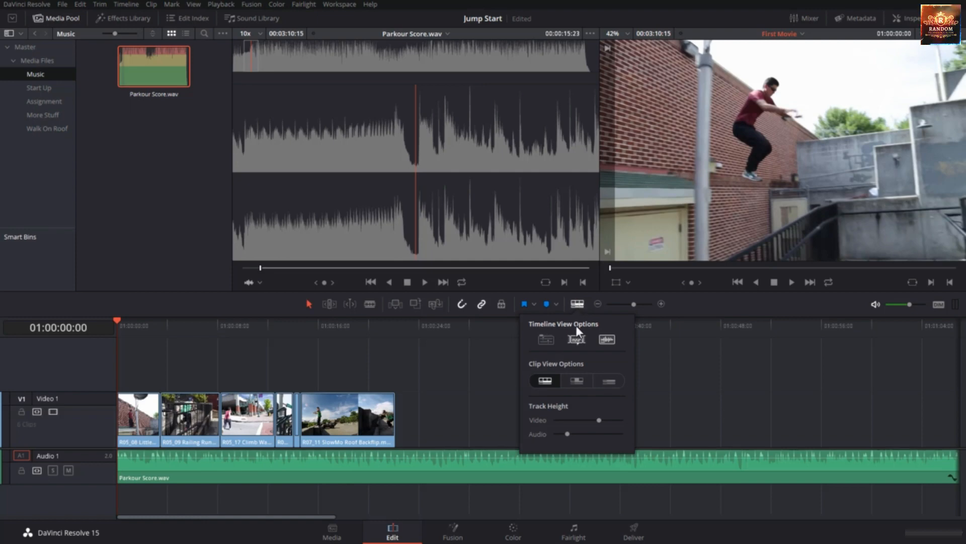
click(608, 339)
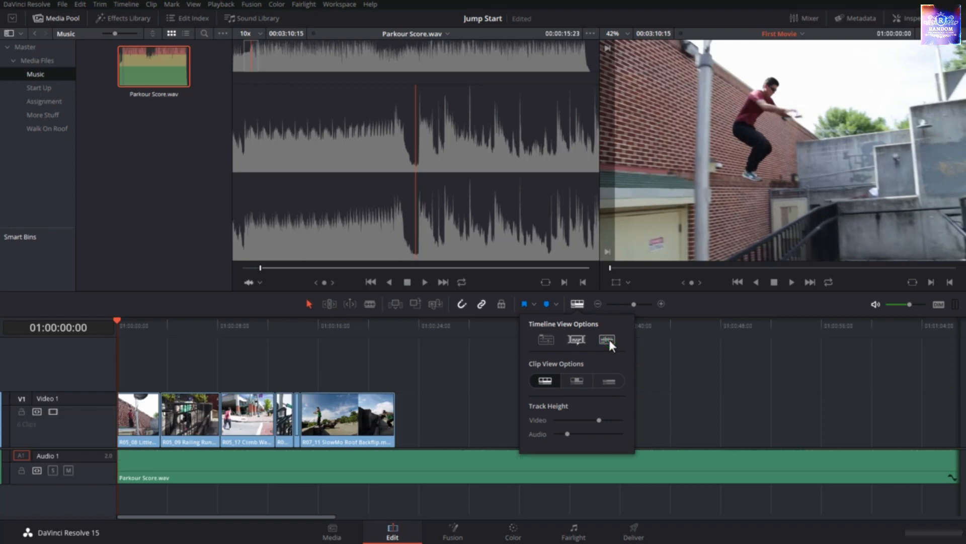
click(608, 339)
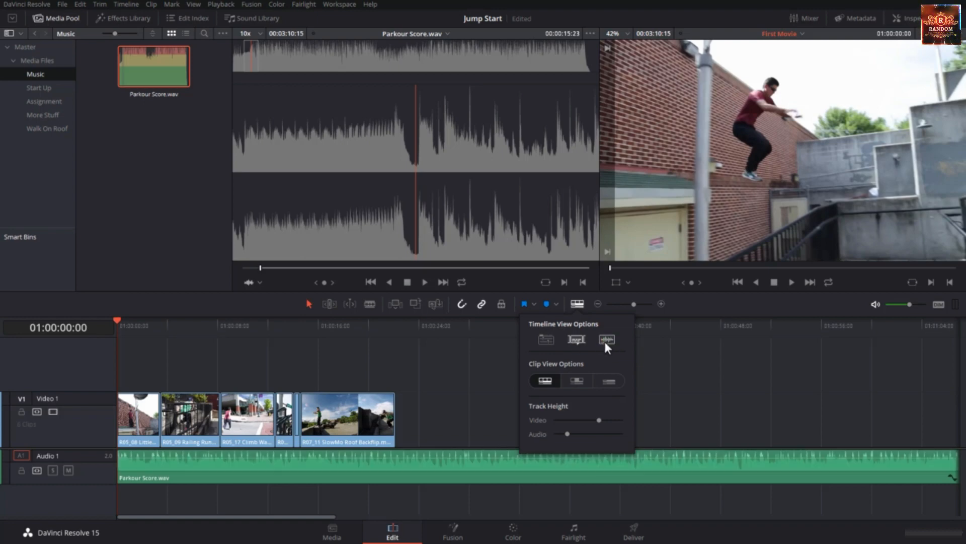
click(675, 369)
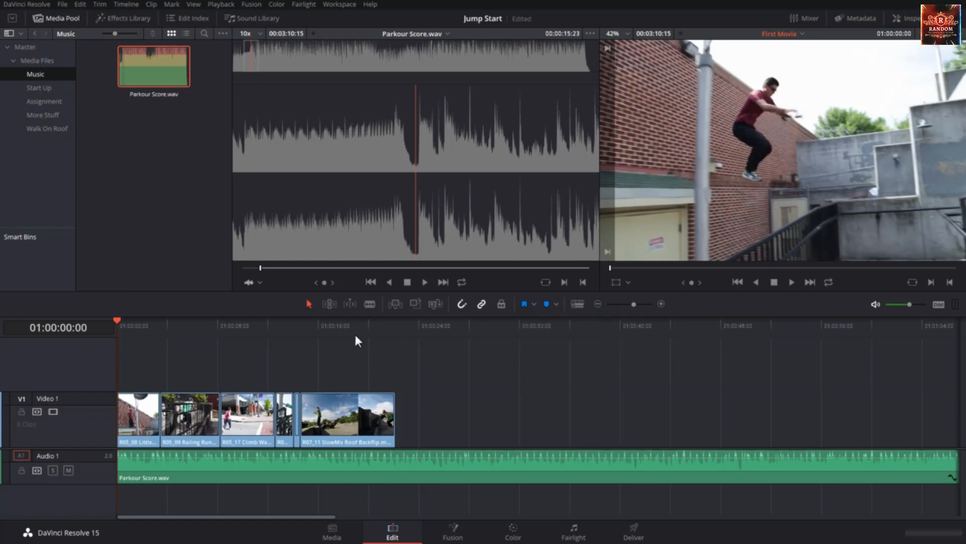
Split Parkour Score.wav at 01:00:22:04, where the last video clip ends, and delete the music after the cut
drag(337, 325, 398, 347)
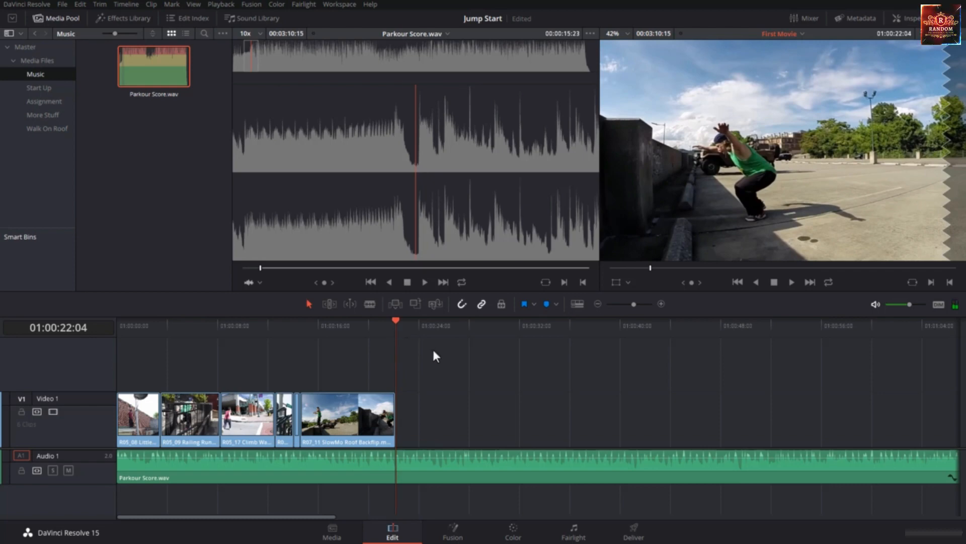
click(371, 305)
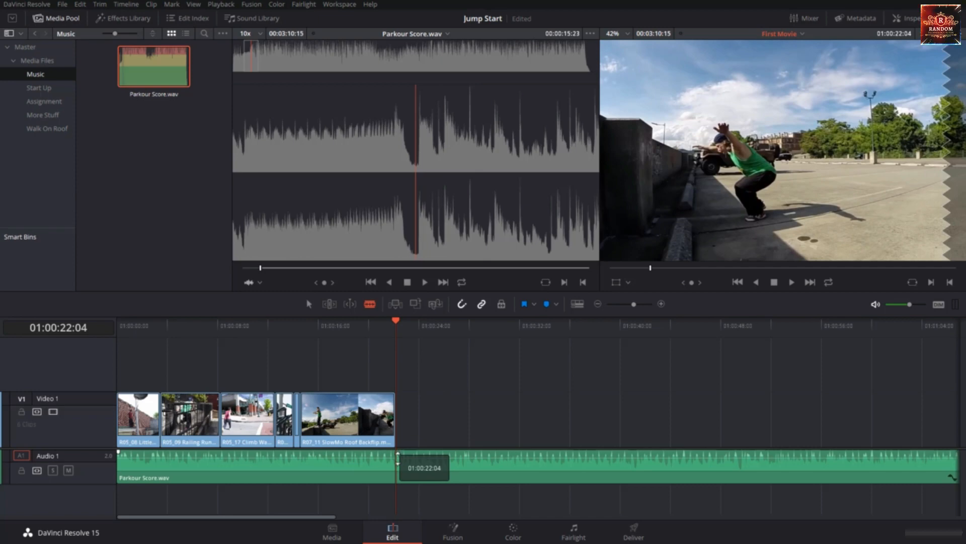
click(397, 460)
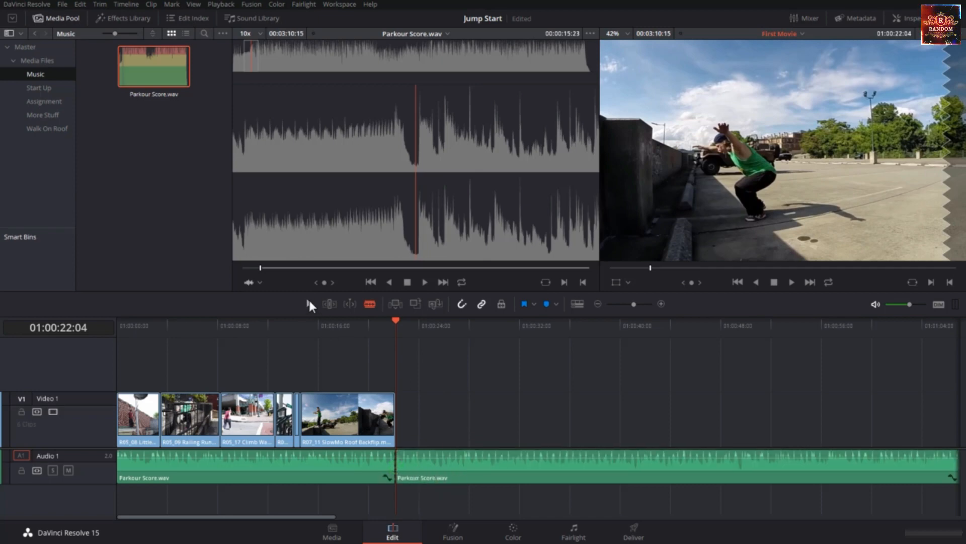
click(454, 482)
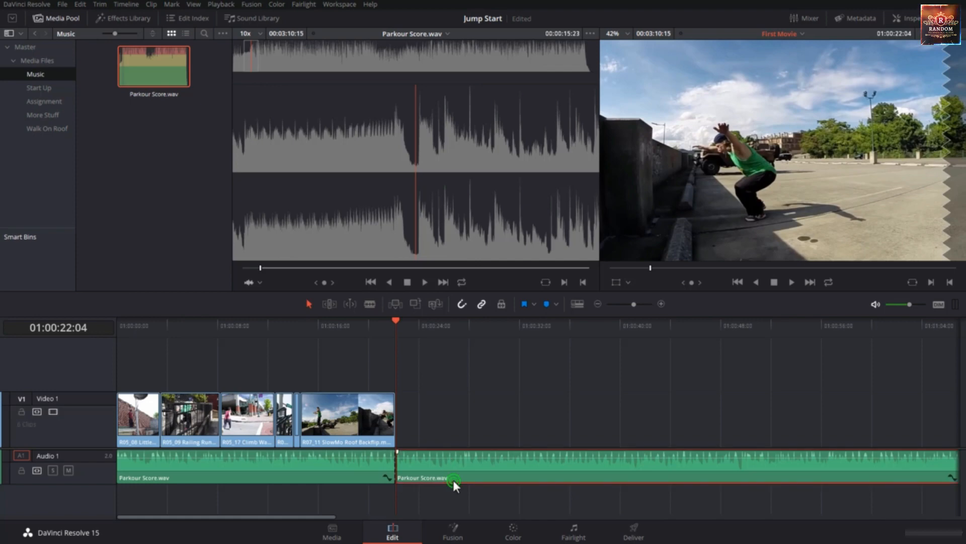
key(Delete)
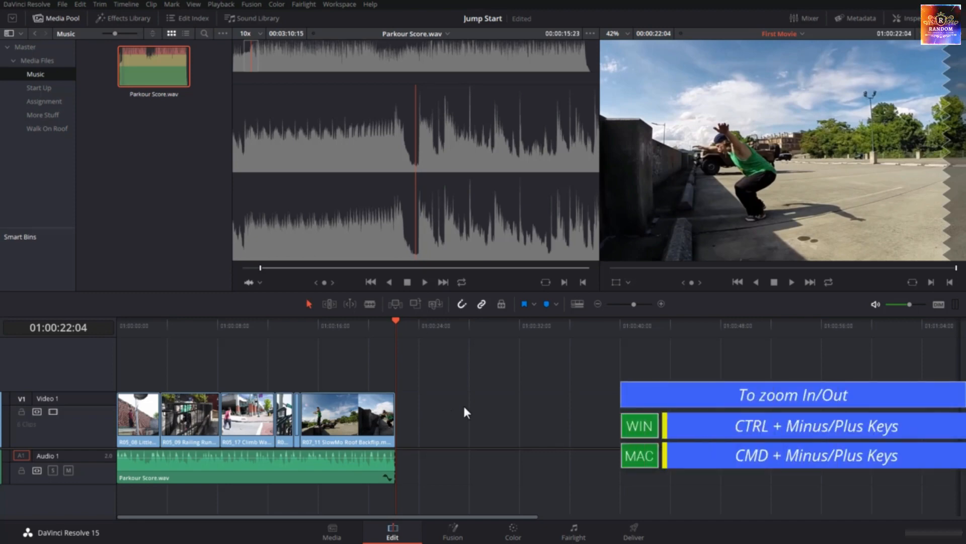
Zoom the timeline in three levels around the end of the last clip and back out one level
key(ctrl+equal)
key(ctrl+equal)
key(ctrl+equal)
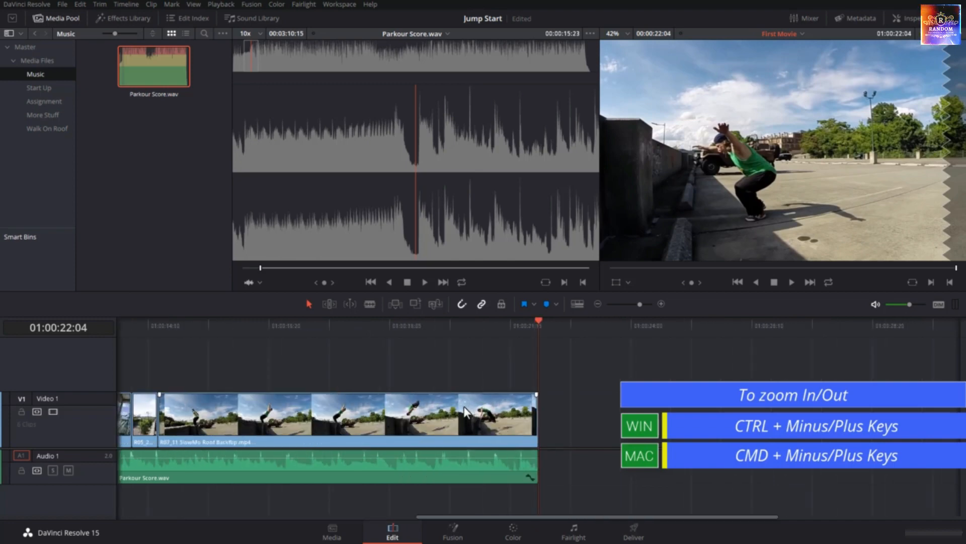
key(ctrl+minus)
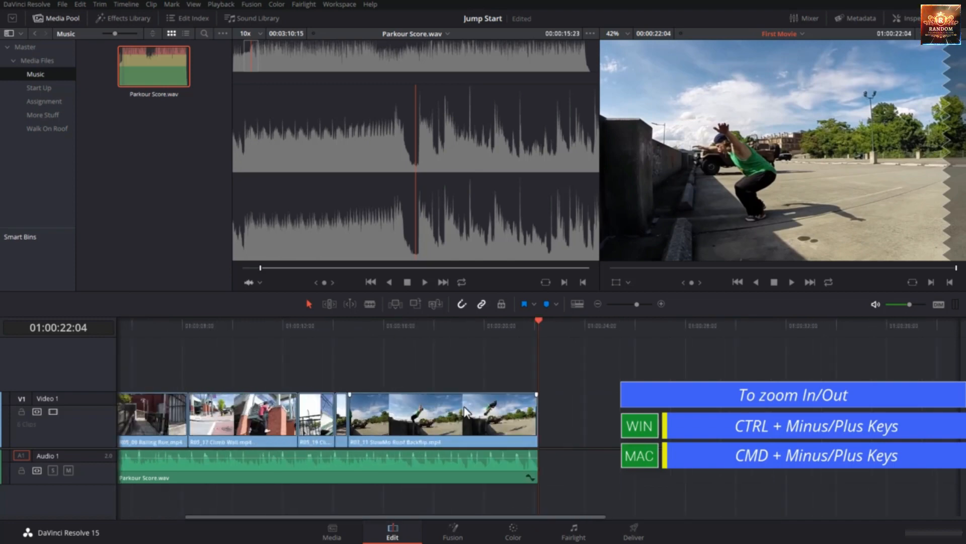
Zoom the timeline out and in several levels around the playhead, and fit the whole edit into view
key(ctrl+minus)
key(ctrl+minus)
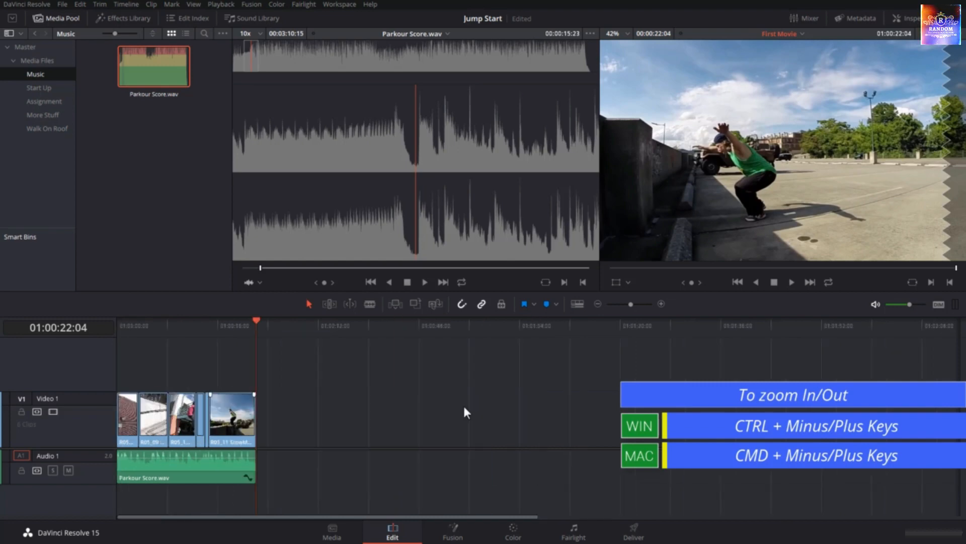
key(ctrl+equal)
key(ctrl+equal)
key(ctrl+equal)
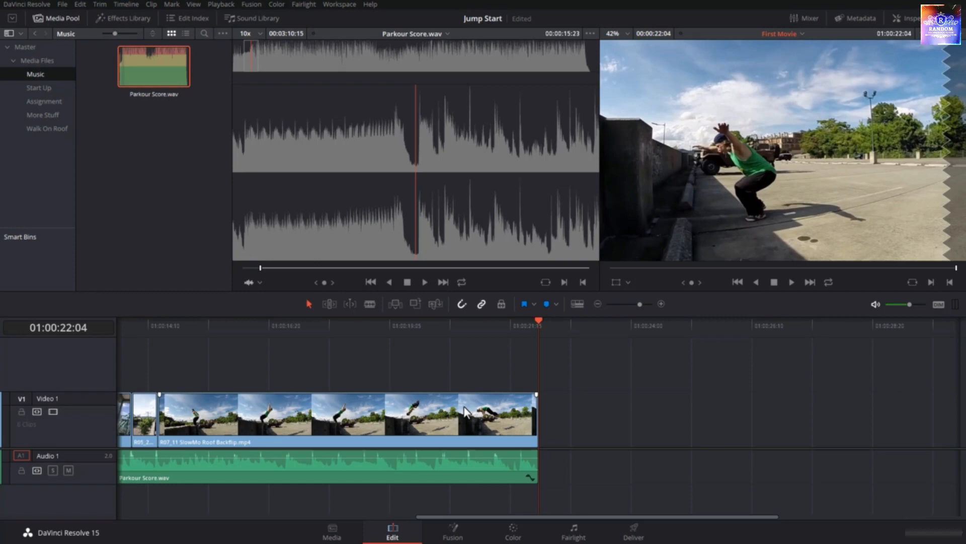
key(ctrl+minus)
key(ctrl+minus)
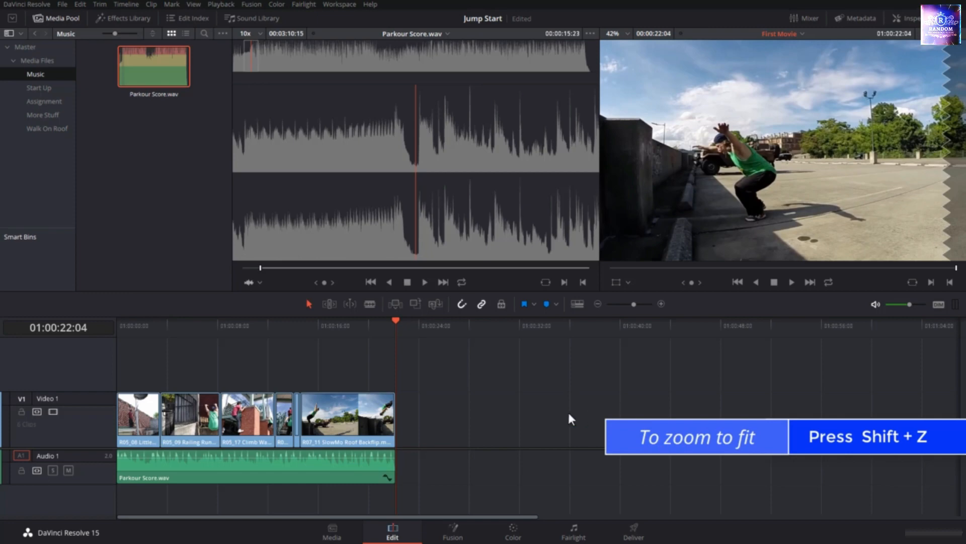
key(shift+z)
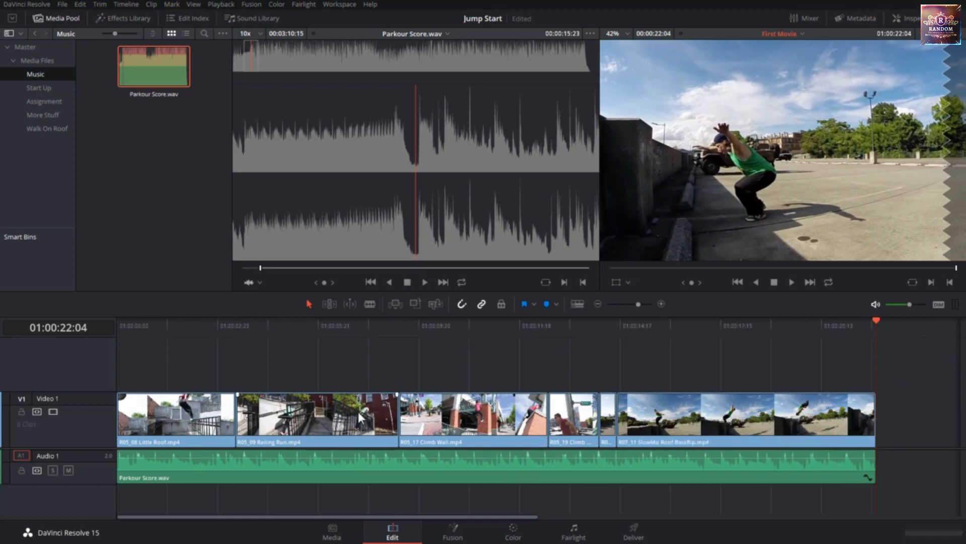
Play the opening of the First Movie timeline from 01:00:00:00 twice to judge the music's level
drag(691, 325, 88, 412)
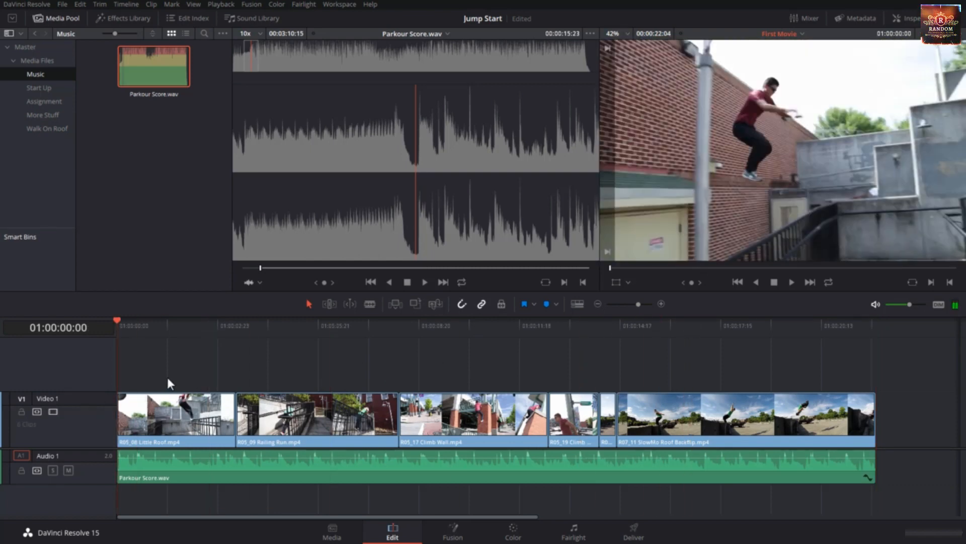
key(space)
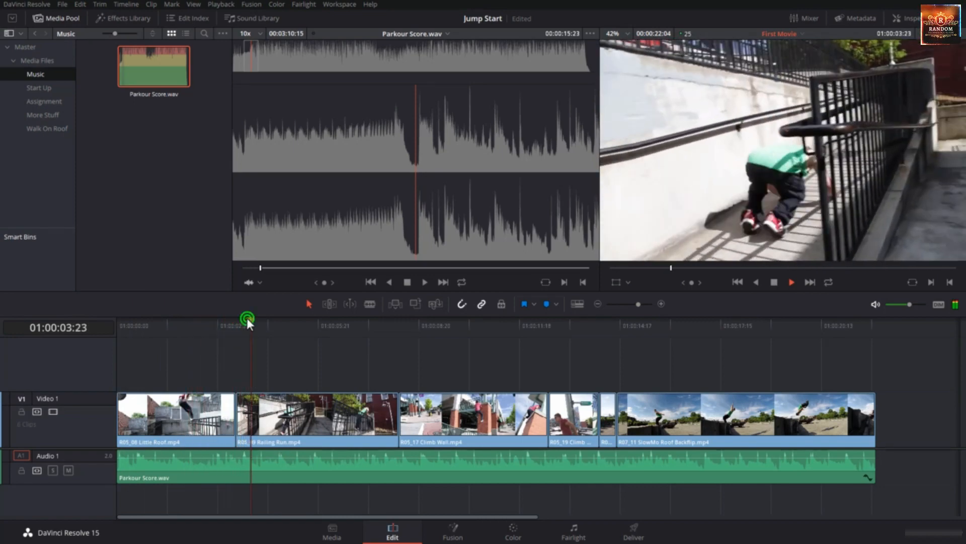
drag(246, 320, 98, 350)
key(space)
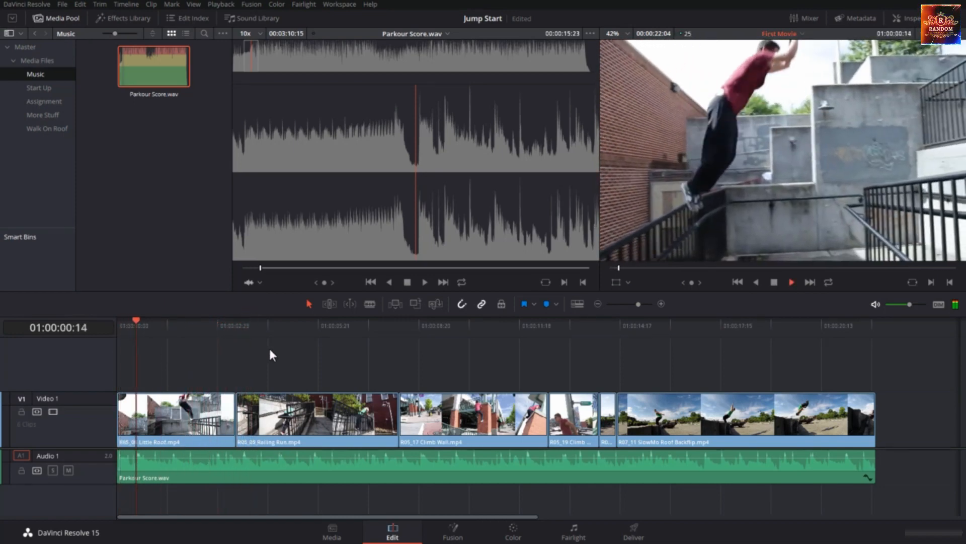
key(space)
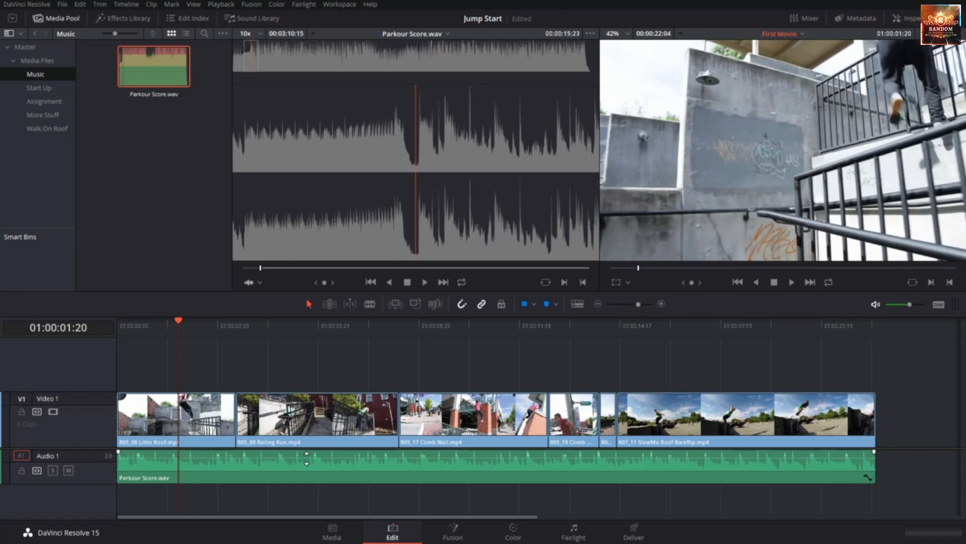
Lower the volume line of Parkour Score.wav on Audio 1 to about -8.72
click(307, 458)
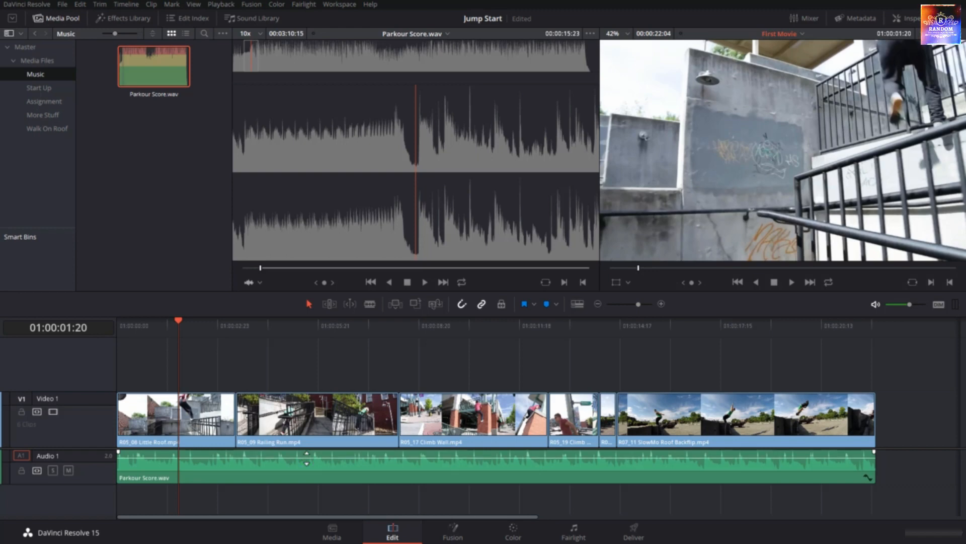
drag(307, 458, 306, 461)
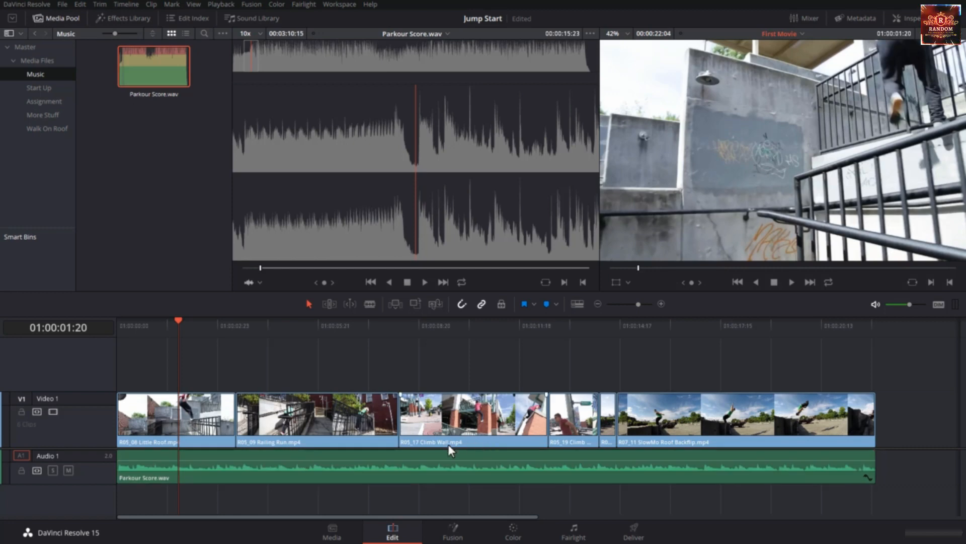
Show the Inspector settings of Parkour Score.wav and those of the R07_11 SlowMo Roof Backflip.mp4 clip
click(419, 461)
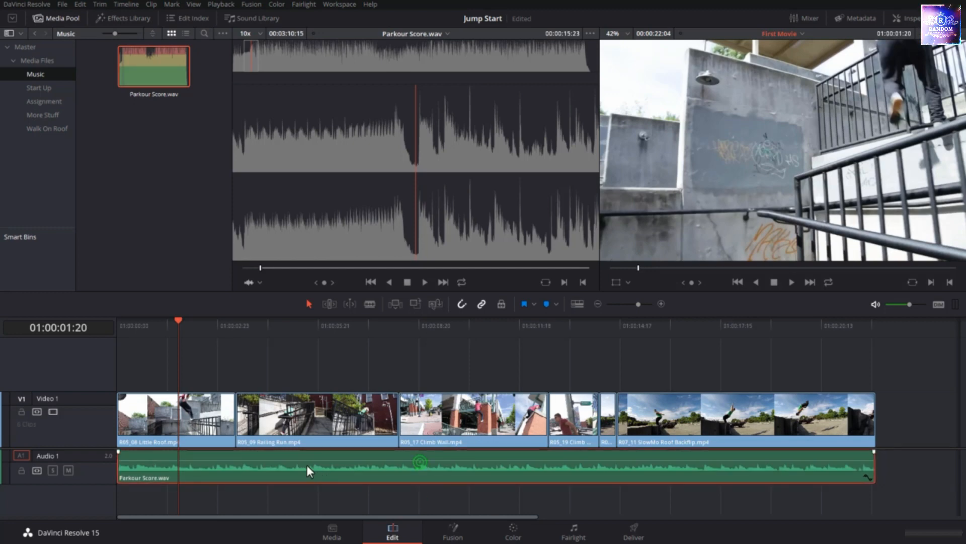
click(381, 466)
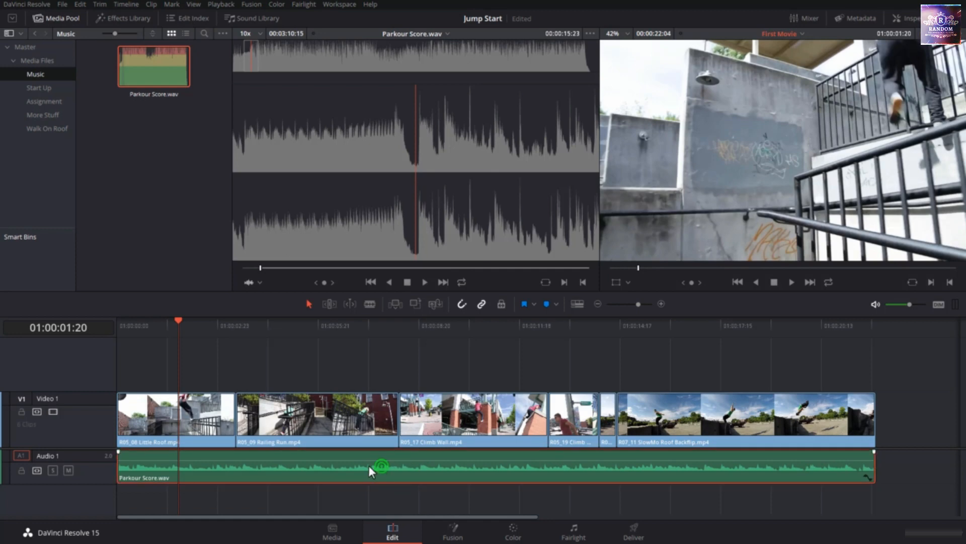
click(912, 19)
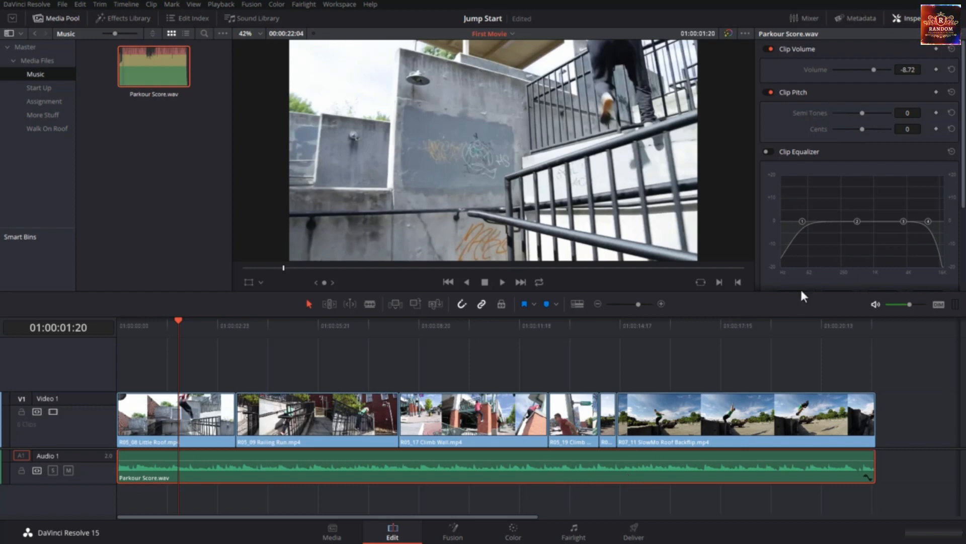
click(793, 424)
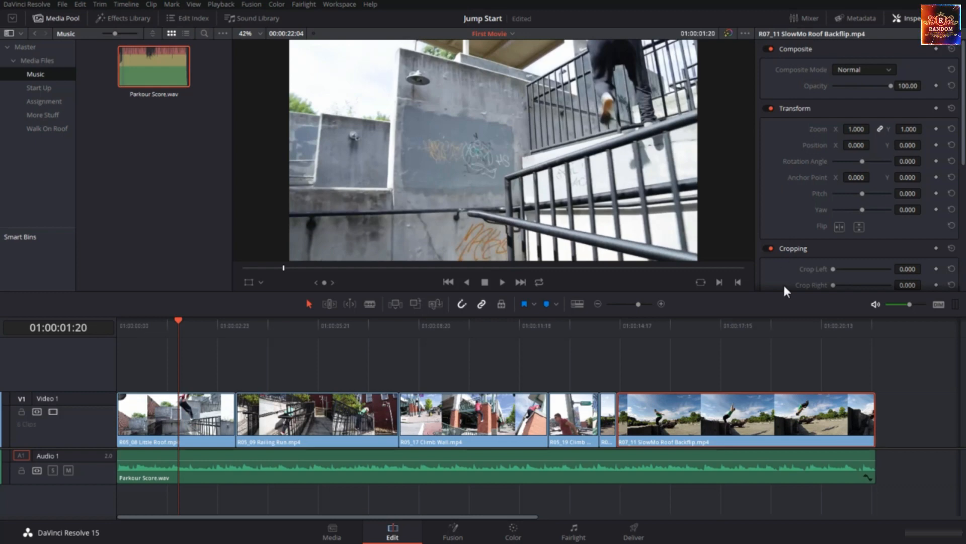
Reset the clip volume of Parkour Score.wav and lower it to -3.91 in the Inspector
click(772, 455)
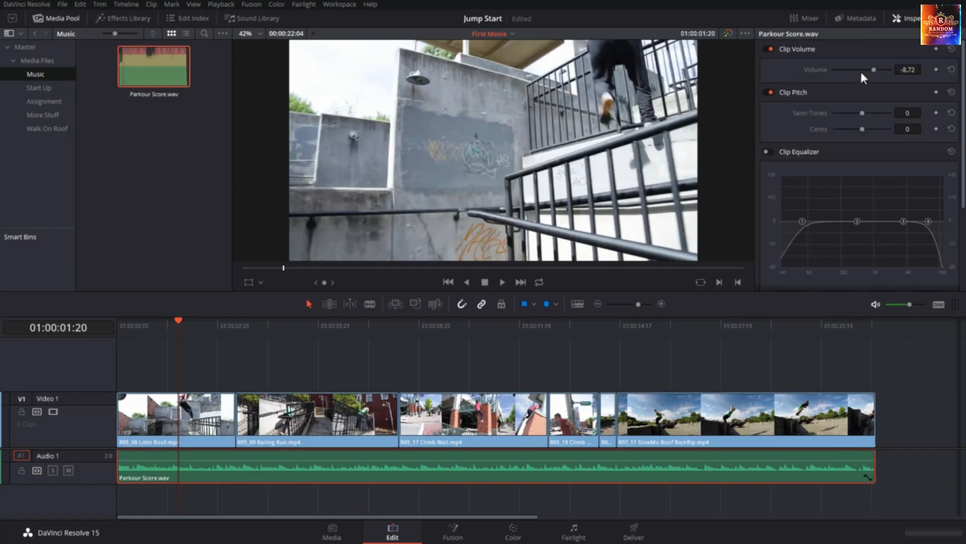
click(952, 70)
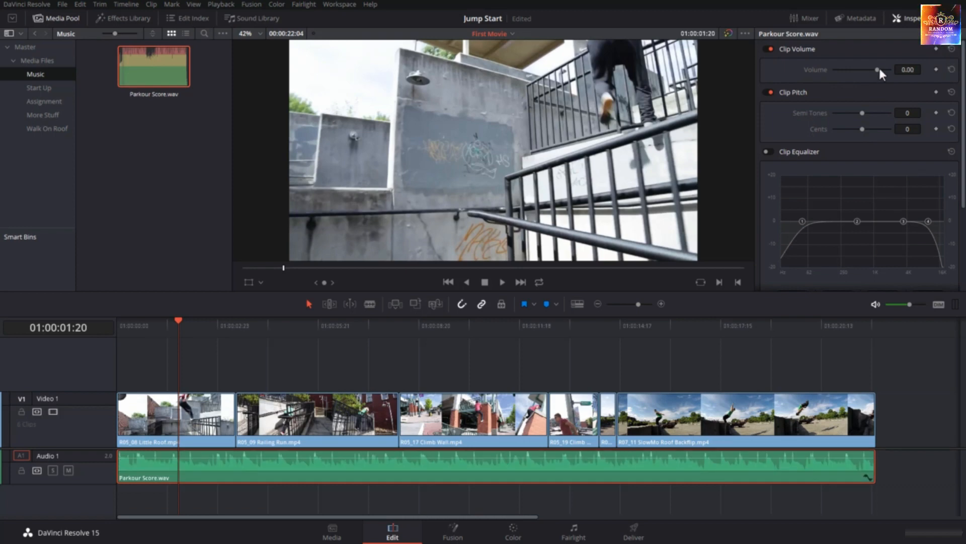
mouse_move(876, 70)
mouse_down()
mouse_move(849, 71)
mouse_move(898, 71)
mouse_move(861, 71)
mouse_move(874, 78)
mouse_up()
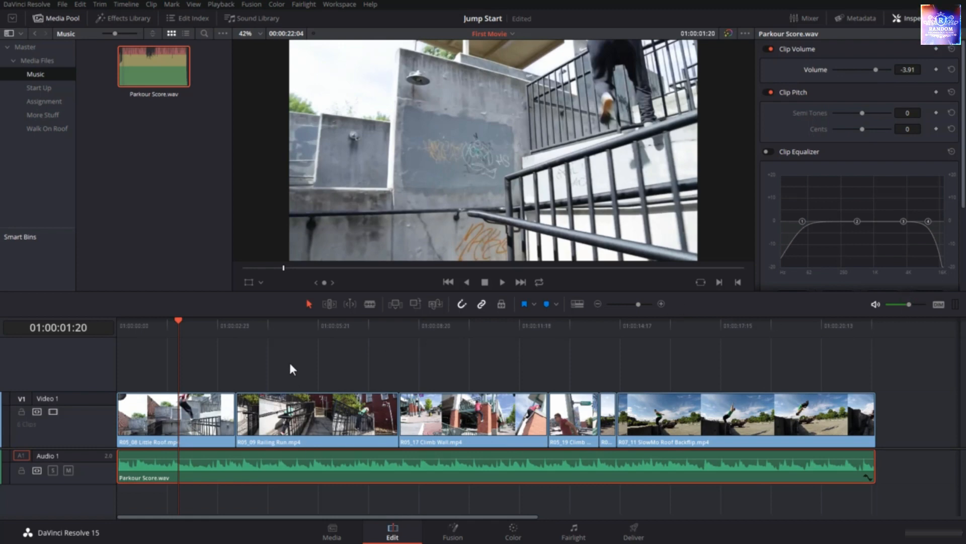
Play the edit from the timeline's start to 01:00:04:07 to check the reduced music volume
click(299, 324)
key(Home)
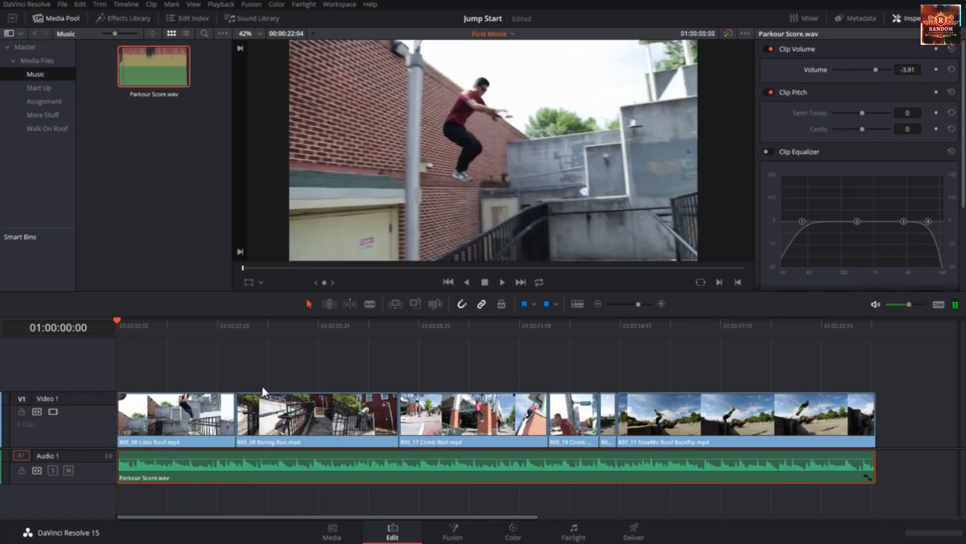
key(space)
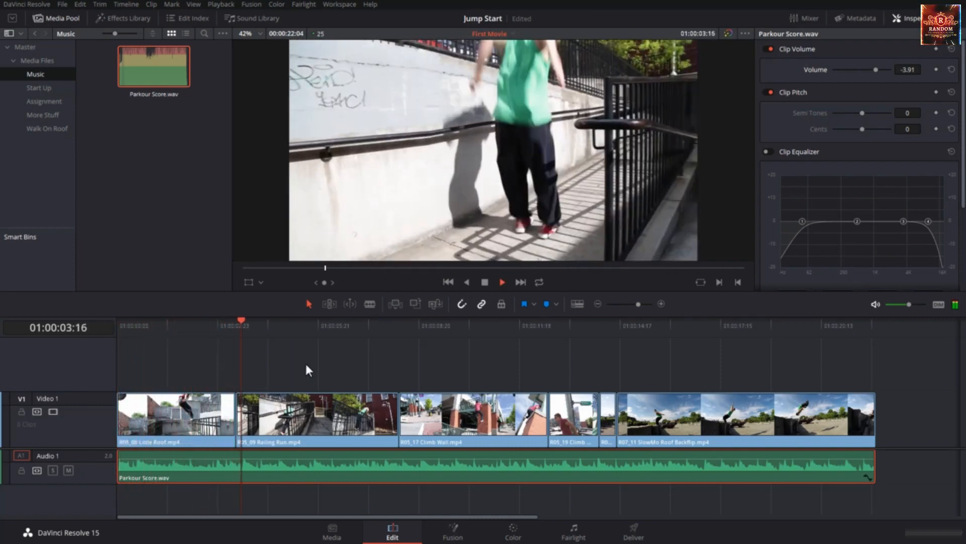
key(space)
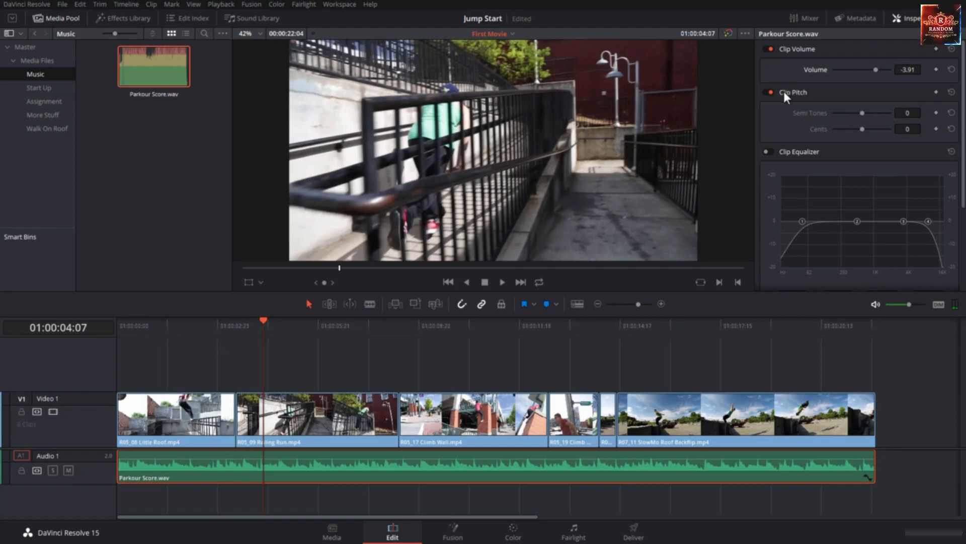
Try raising bands 2 and 1 of the music's Clip Equalizer, undo each change, and view the band settings
scroll(837, 193, down, 1)
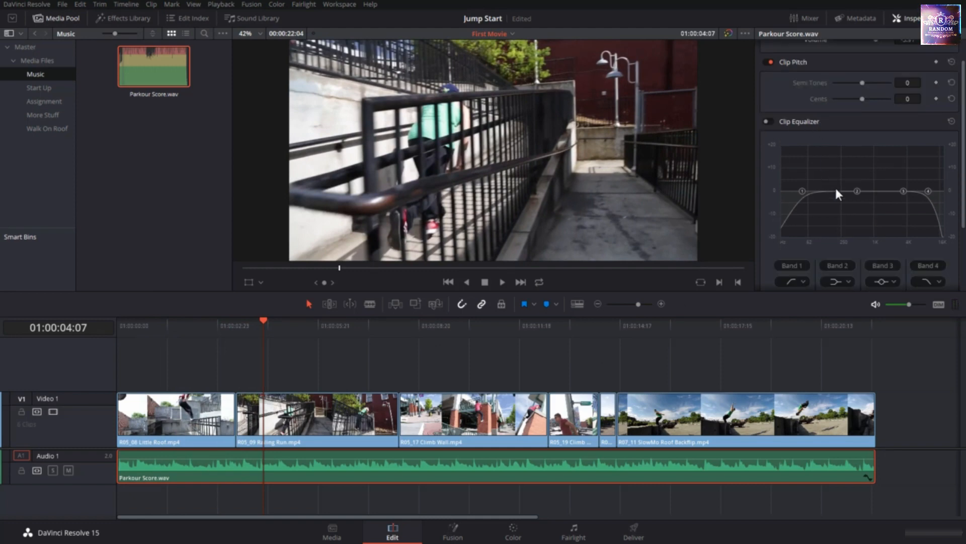
drag(857, 191, 858, 173)
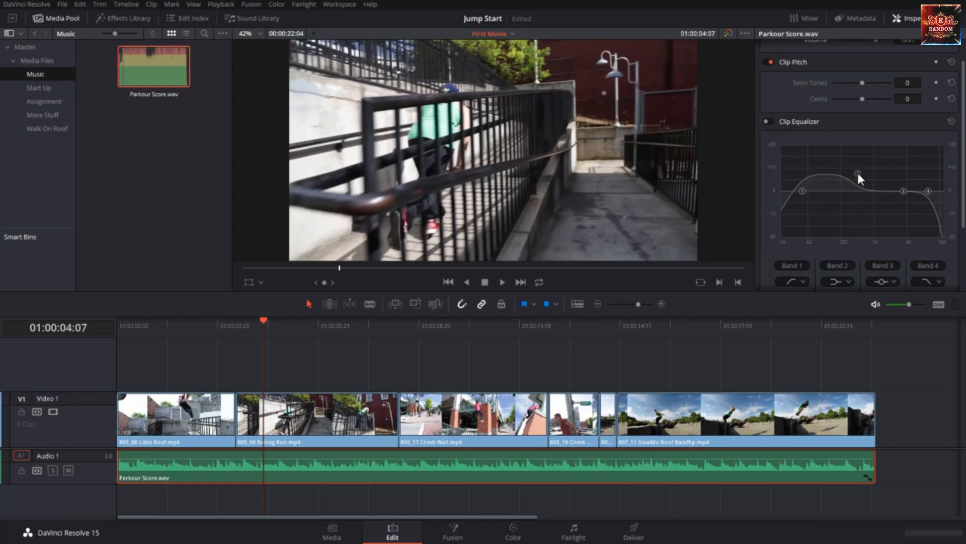
key(ctrl+z)
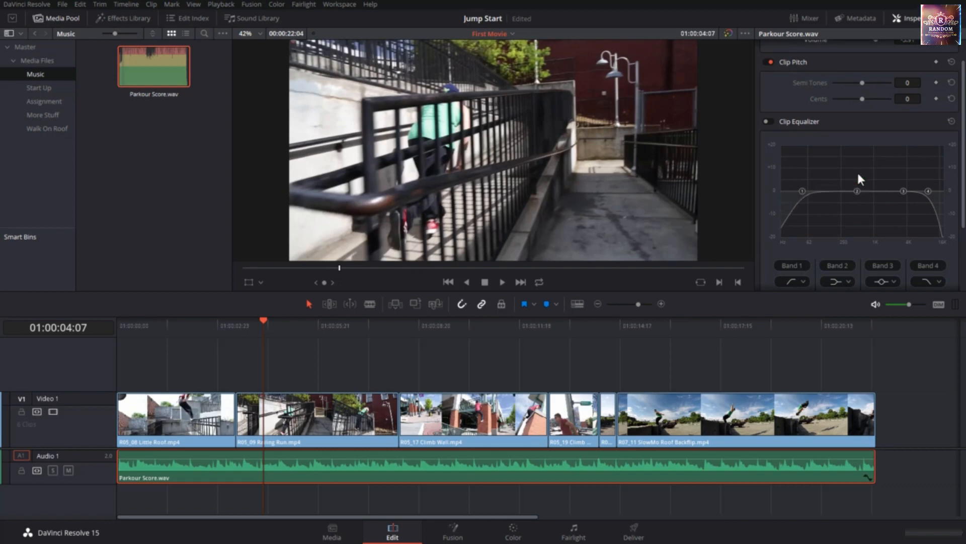
drag(802, 188, 799, 167)
key(ctrl+z)
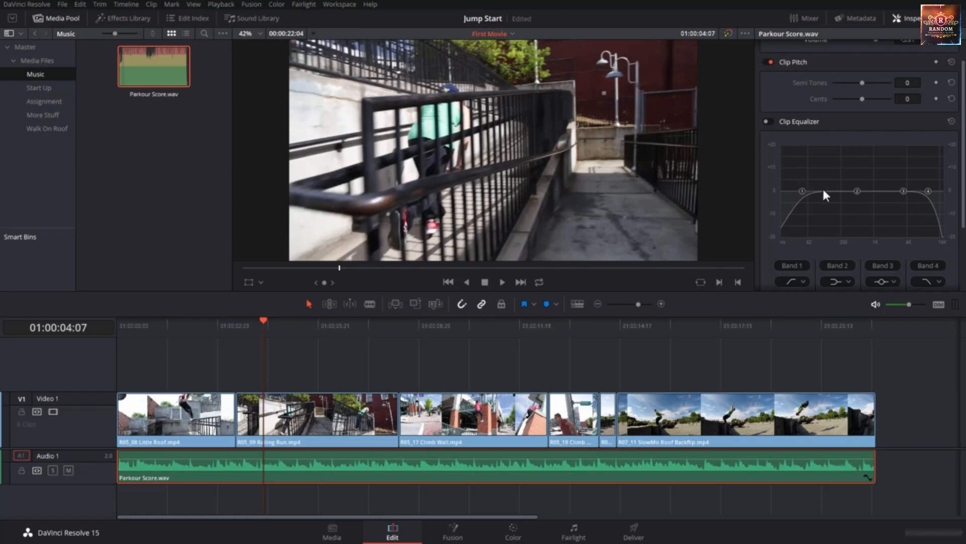
scroll(823, 192, down, 2)
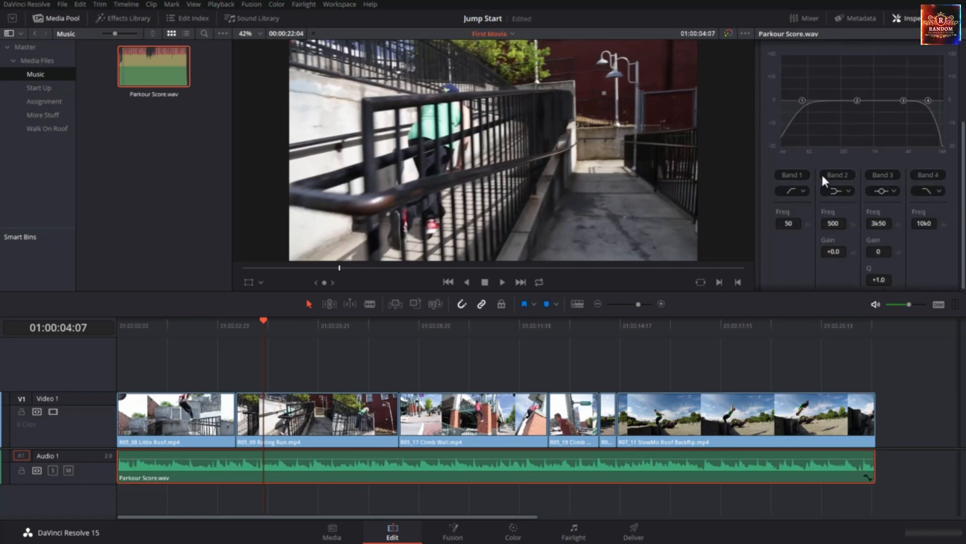
scroll(821, 173, up, 3)
Replay the beginning of the edit with its music and park the playhead at 01:00:00:23
key(space)
key(Home)
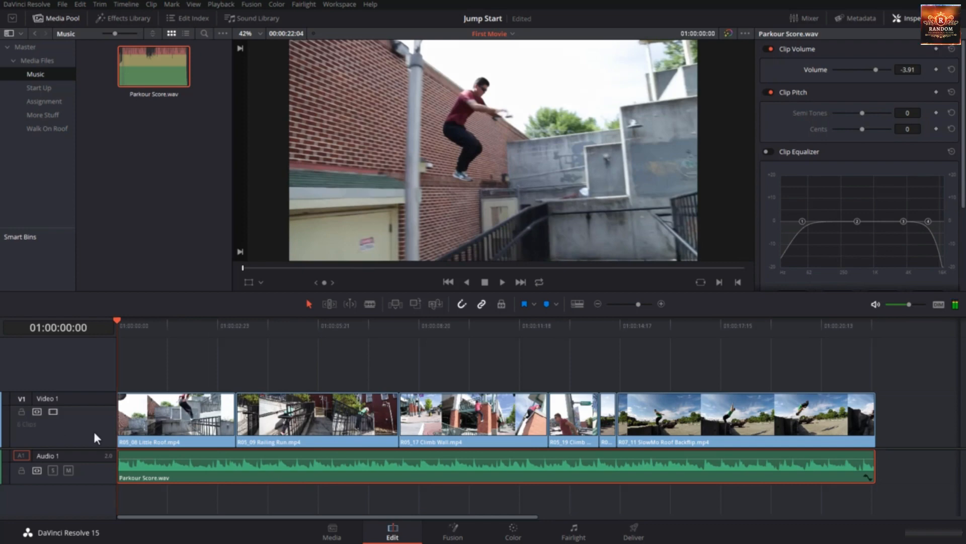
key(space)
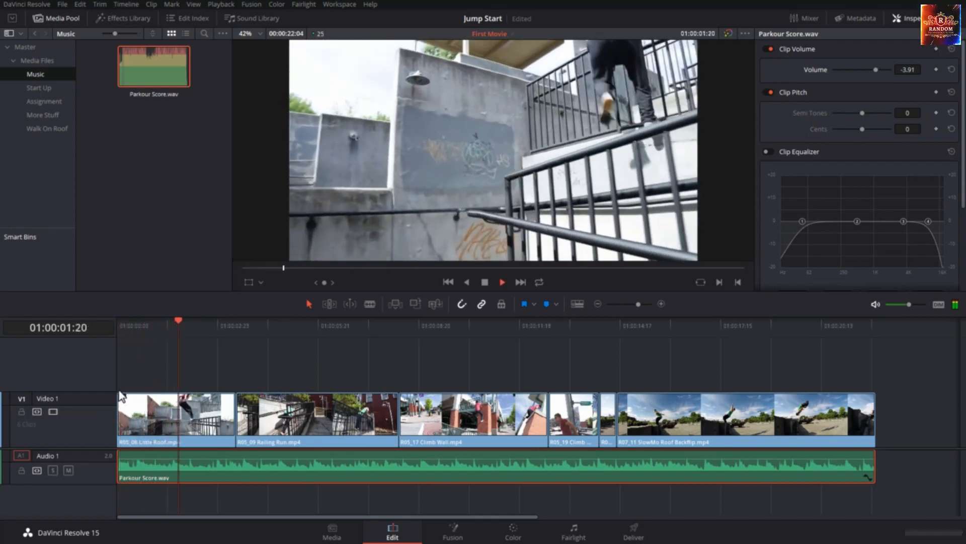
click(209, 326)
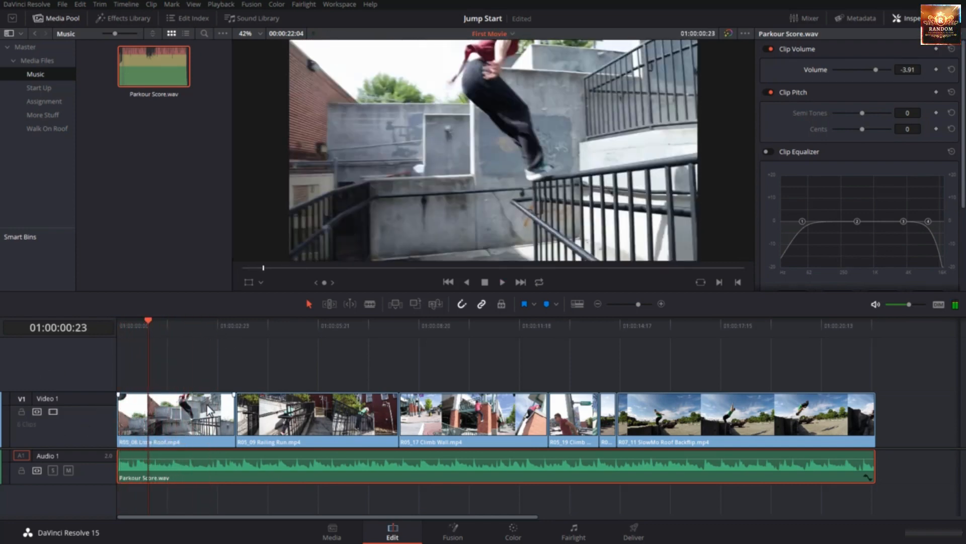
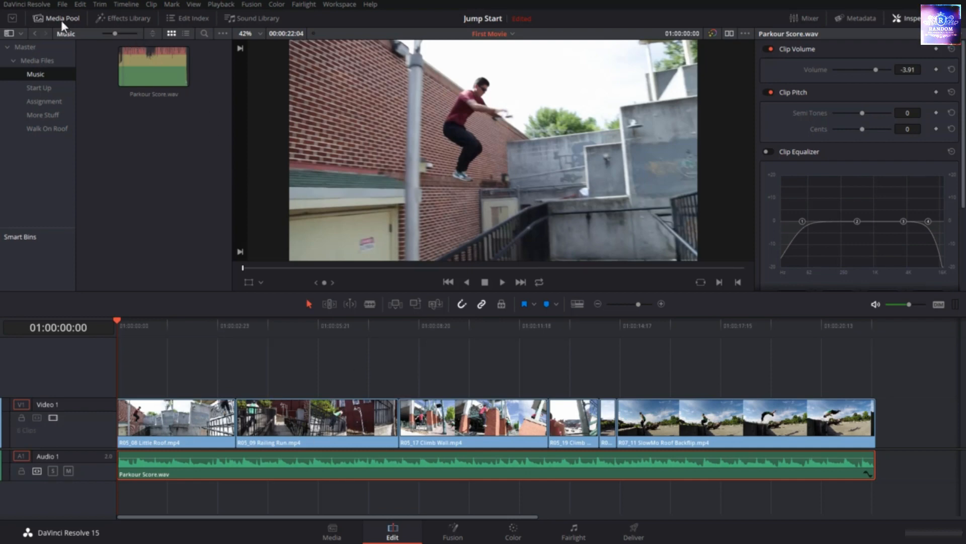
Open the Effects Library and look through the available video transitions, from the dissolves to the wipes
click(116, 19)
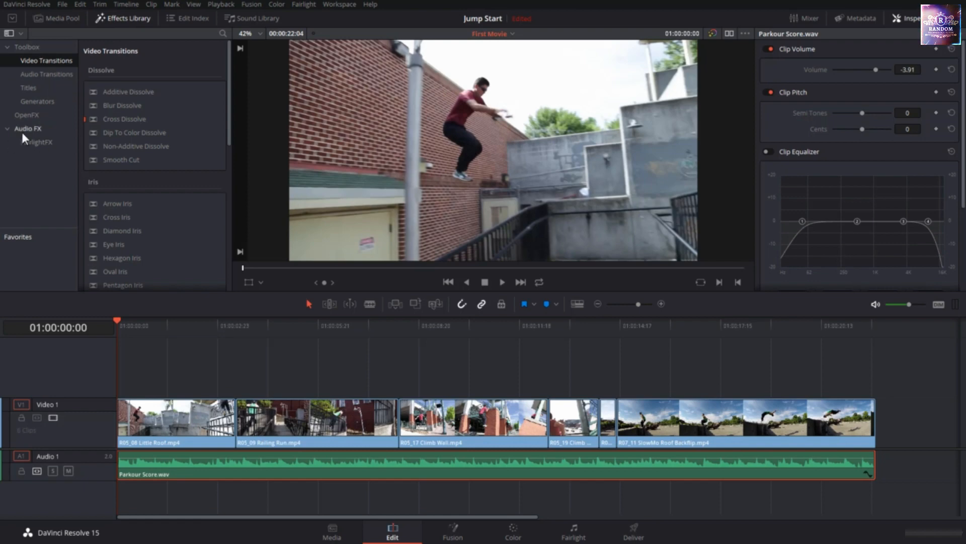
click(8, 127)
click(147, 425)
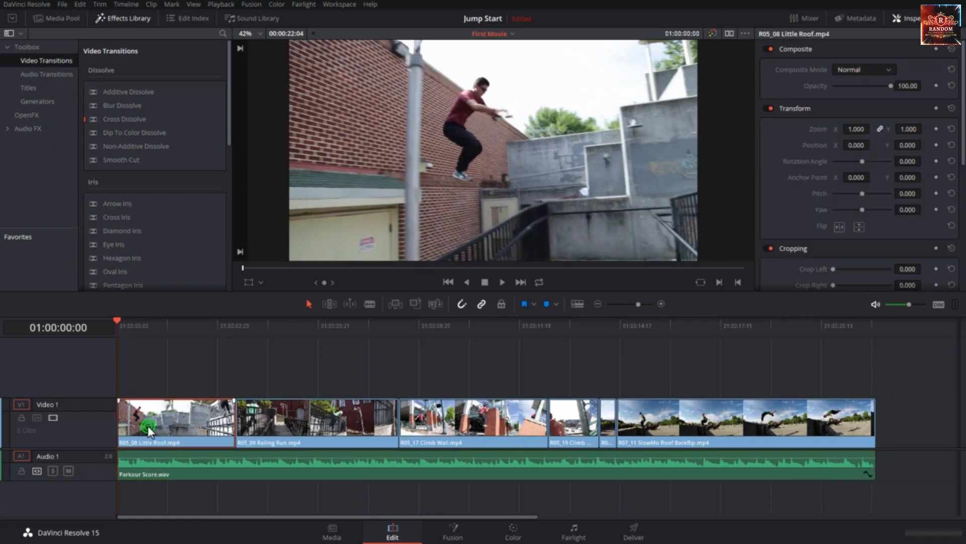
click(8, 46)
click(8, 45)
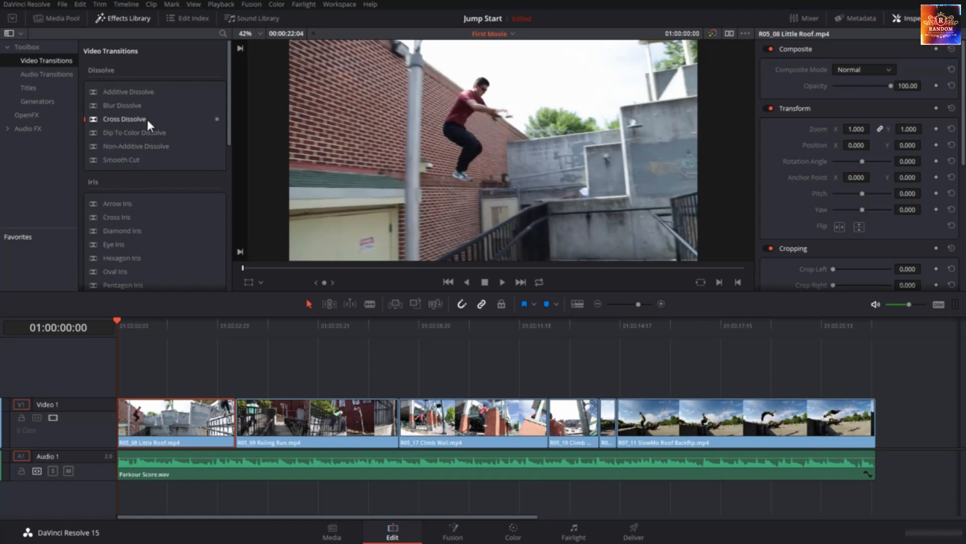
scroll(127, 249, down, 5)
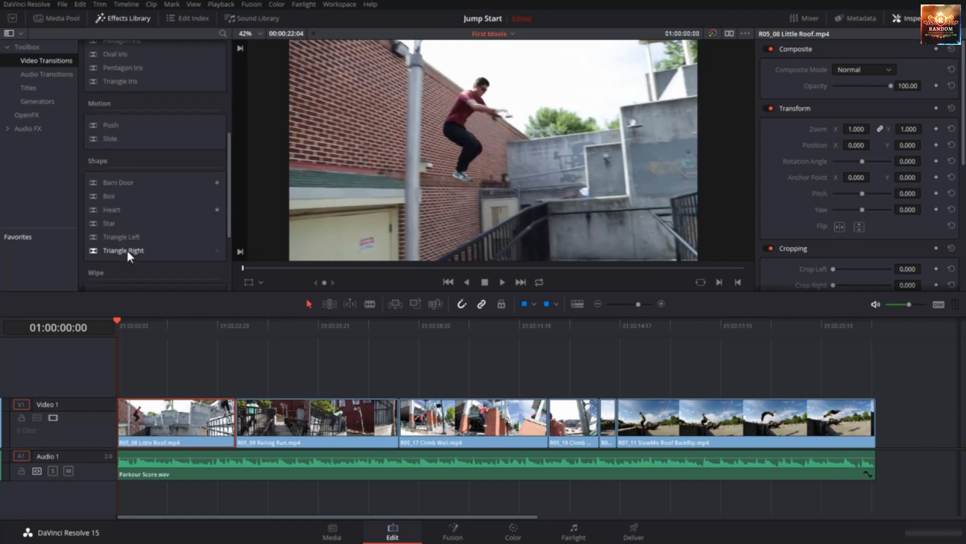
scroll(127, 250, down, 4)
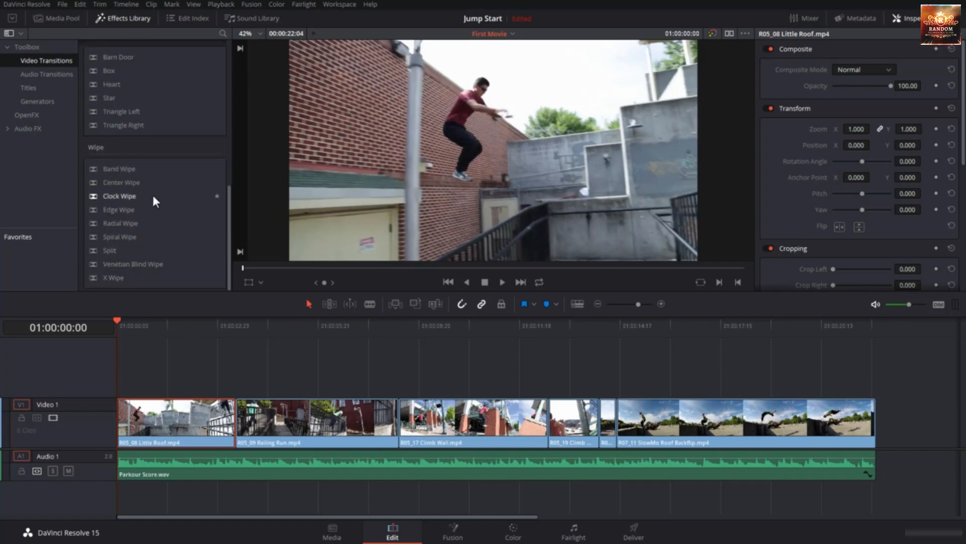
scroll(153, 200, up, 9)
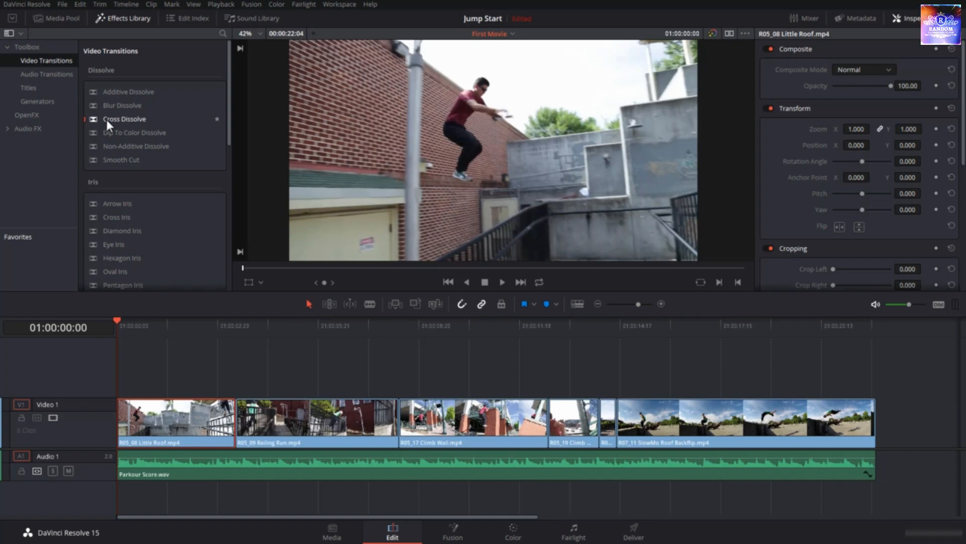
Try Blur Dissolve as the standard transition and set Cross Dissolve back as the standard
right_click(107, 120)
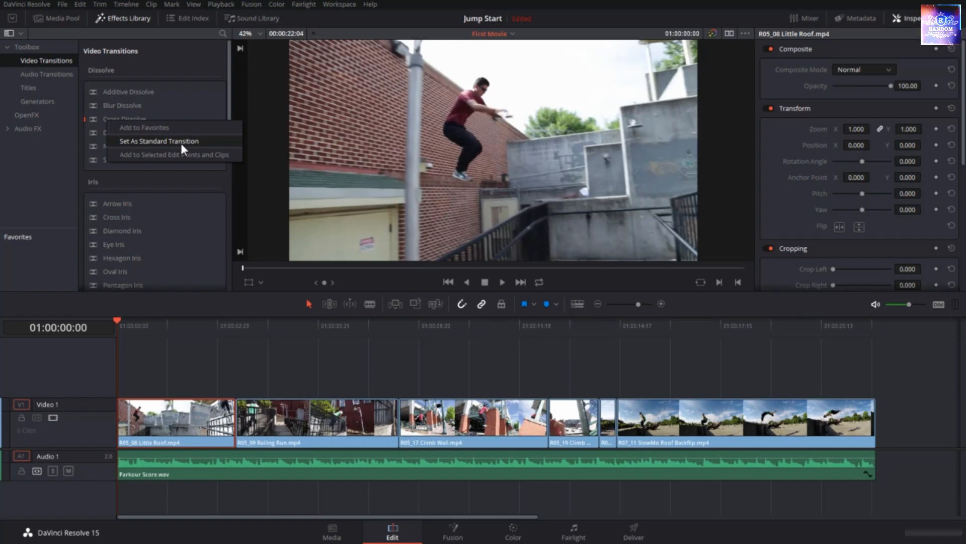
click(131, 103)
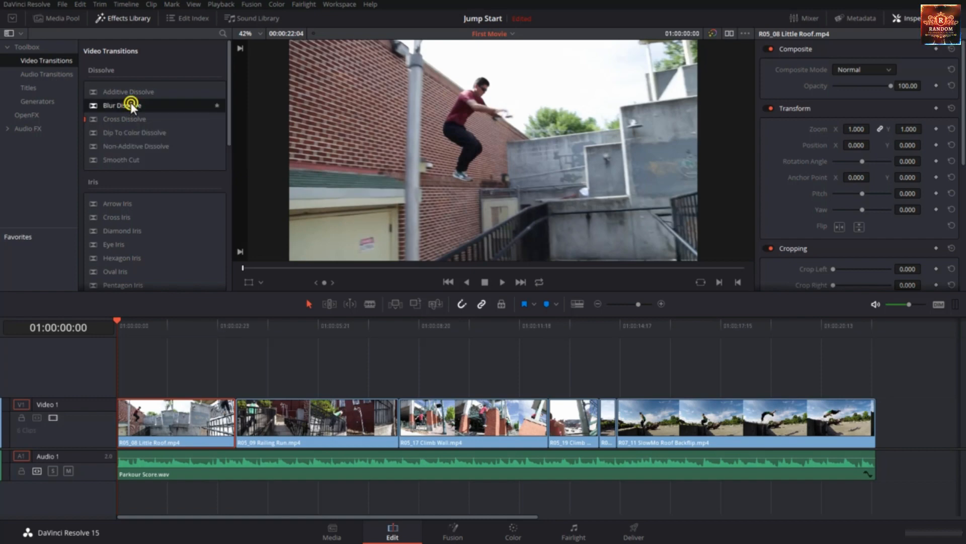
right_click(131, 104)
click(164, 123)
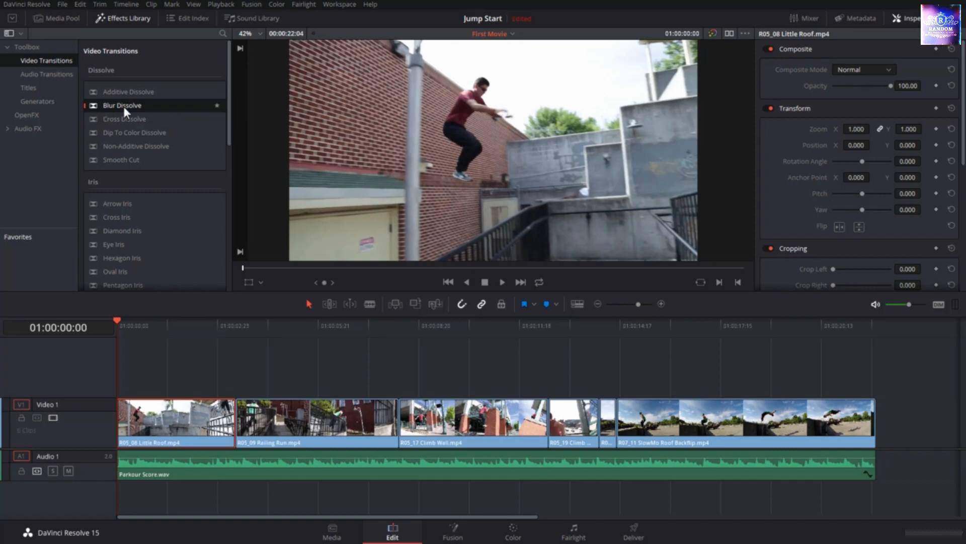
right_click(123, 107)
click(104, 119)
right_click(105, 119)
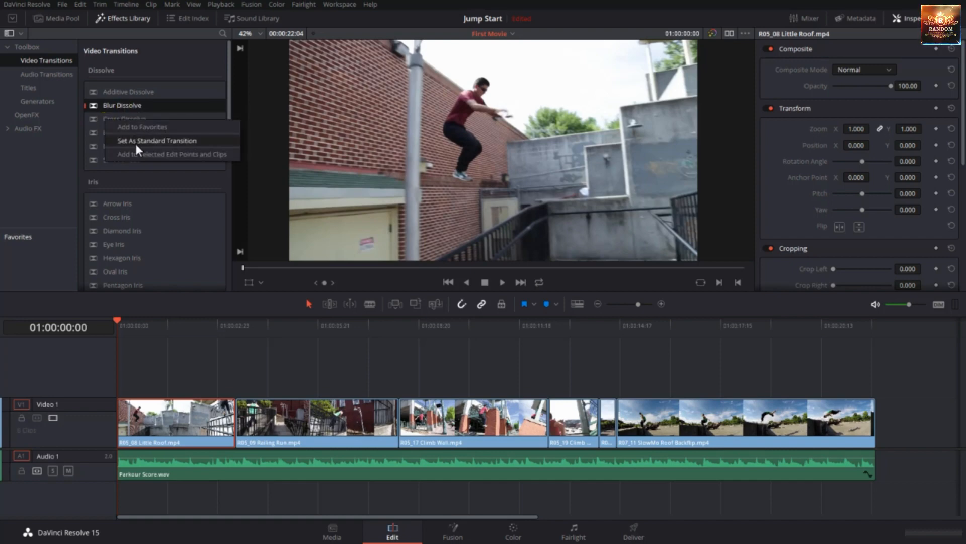
click(134, 143)
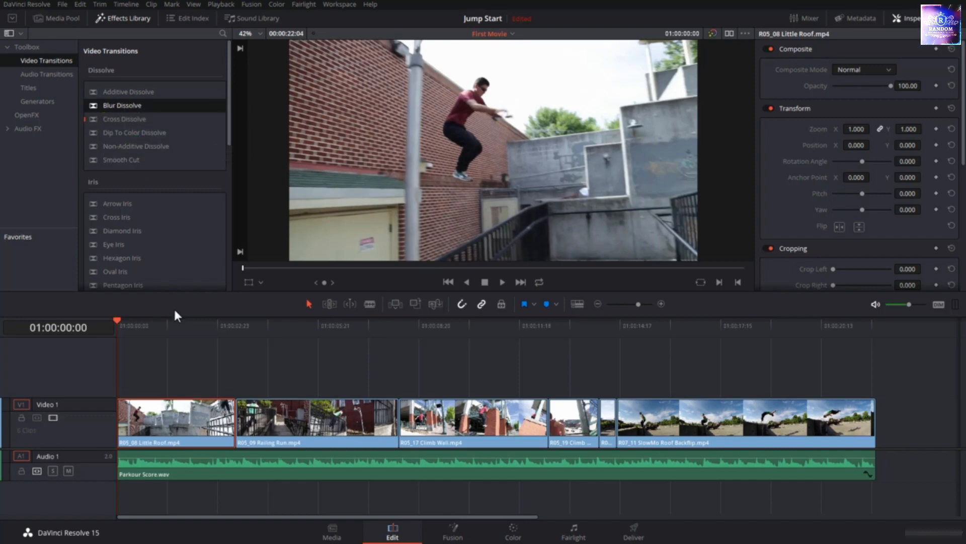
Add a 25 frame Cross Dissolve to the start of R05_08 Little Roof.mp4, the first clip on Video 1
click(274, 351)
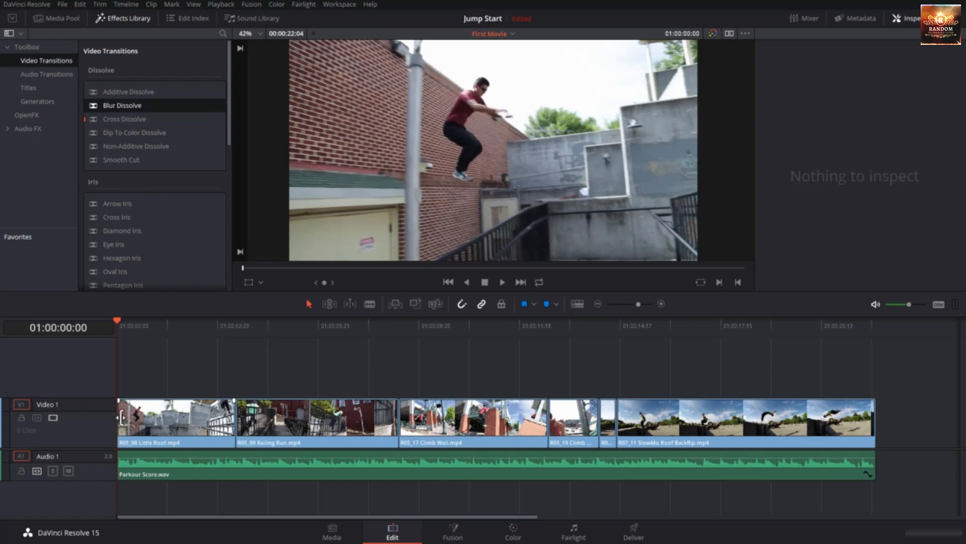
right_click(121, 417)
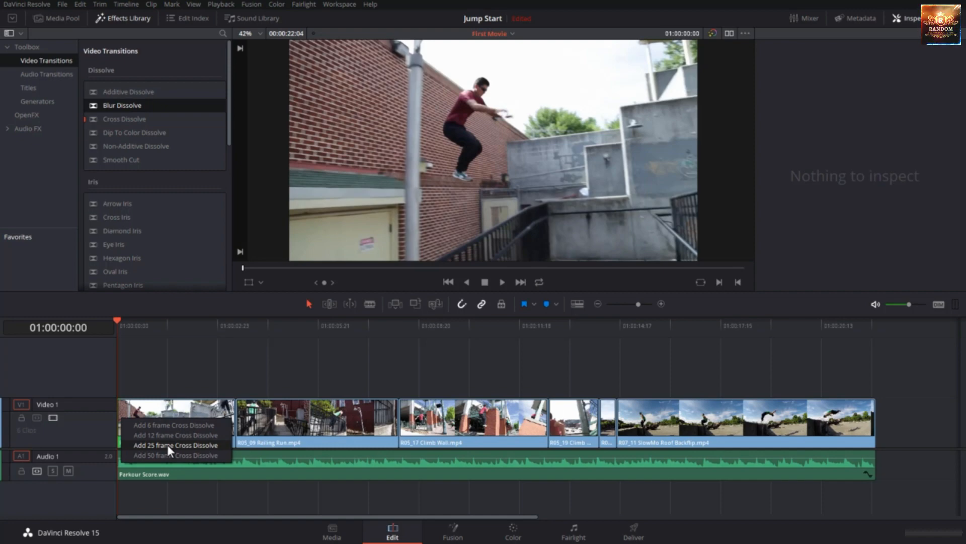
click(167, 445)
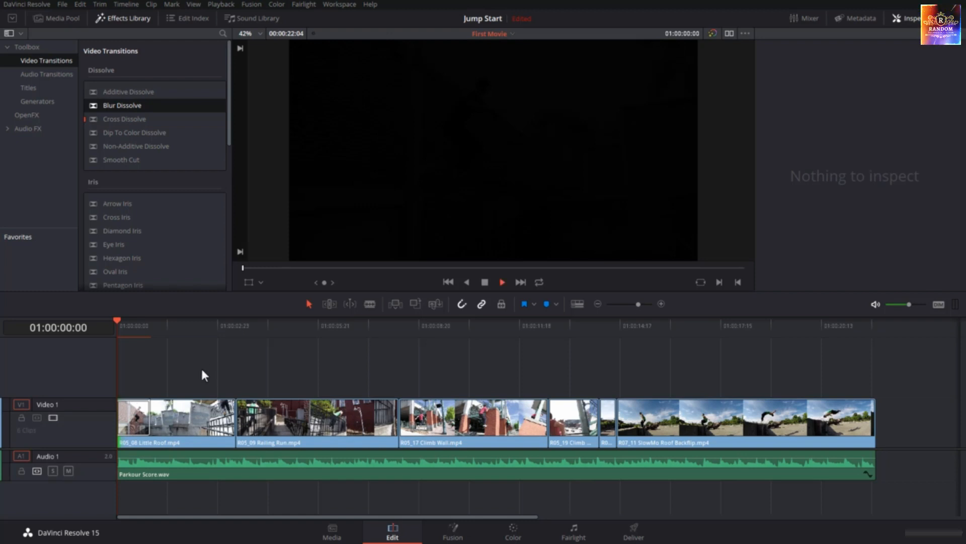
Play and scrub through the fade-in at the beginning of the edit, then return the playhead to 01:00:00:00
key(space)
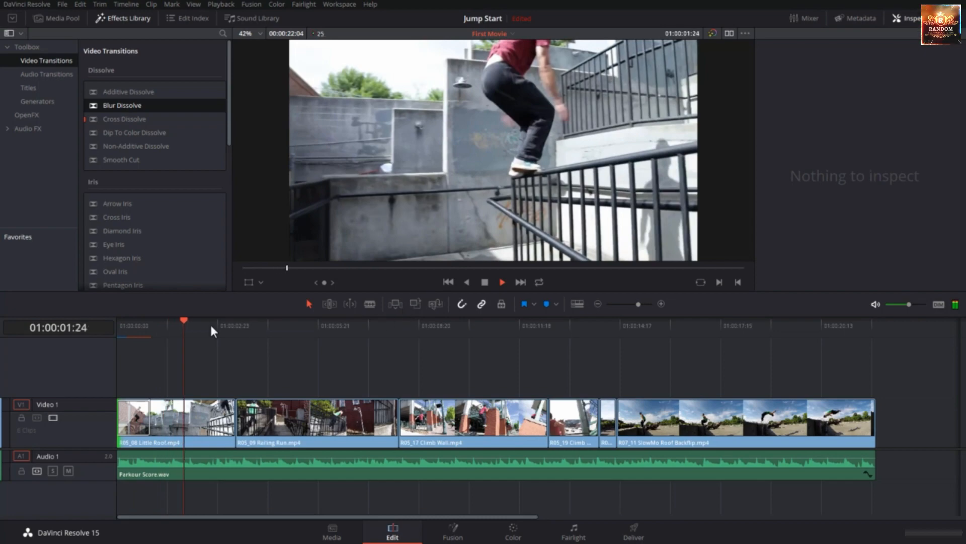
click(230, 321)
drag(231, 321, 93, 346)
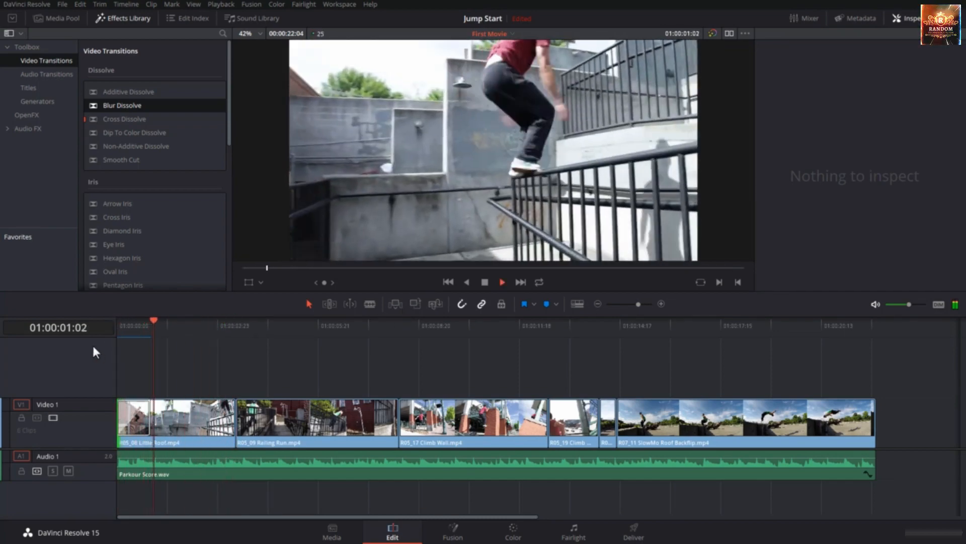
click(166, 323)
drag(166, 323, 152, 323)
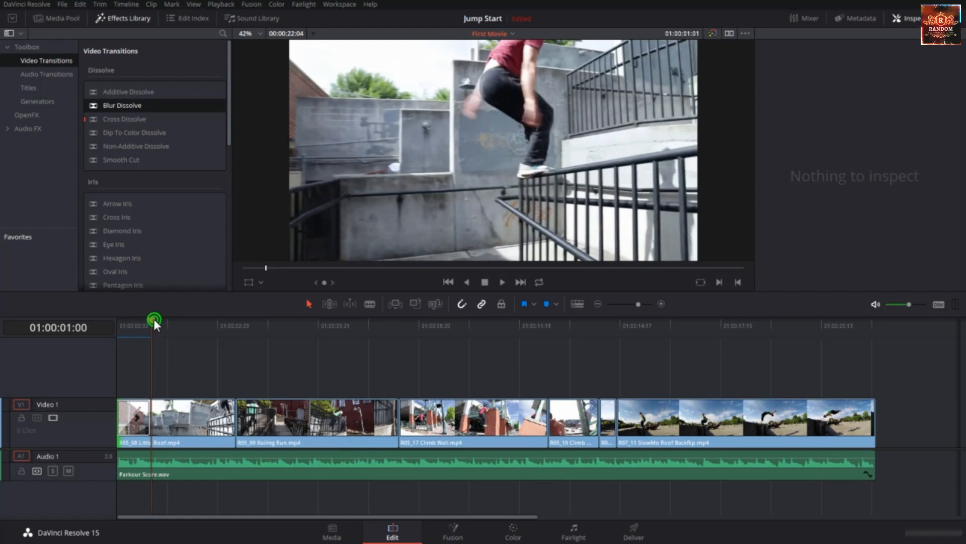
drag(153, 320, 113, 327)
Add a 25 frame Cross Dissolve to the end of R07_11 SlowMo Roof Backflip.mp4, the last clip on Video 1
mouse_move(853, 402)
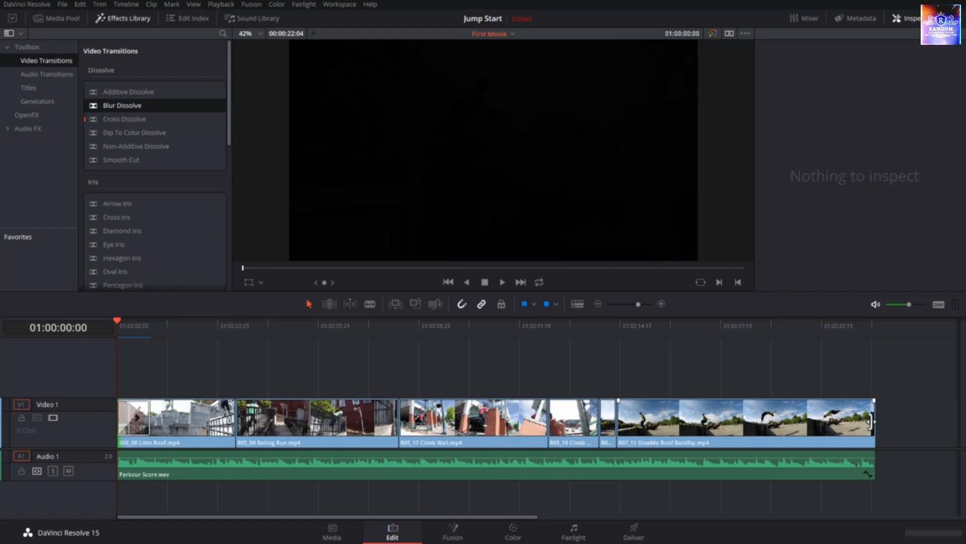
right_click(871, 421)
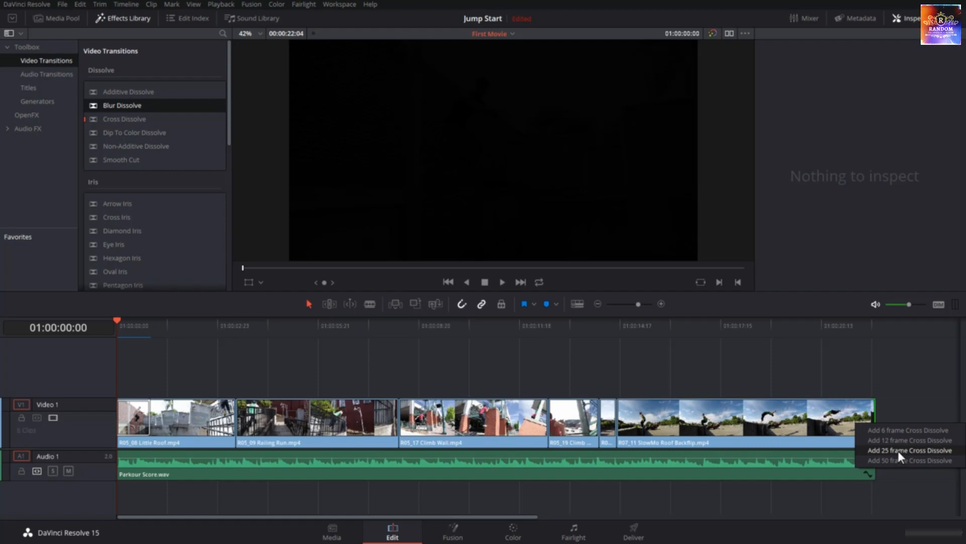
click(898, 449)
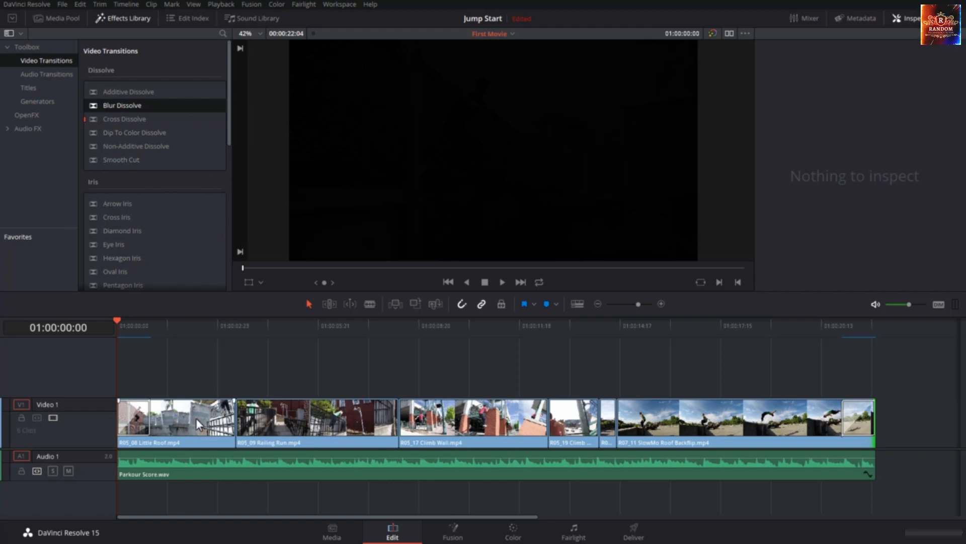
Inspect the opening Cross Dissolve, try a duration of 38 frames, and set it back to 1.0 seconds
click(257, 369)
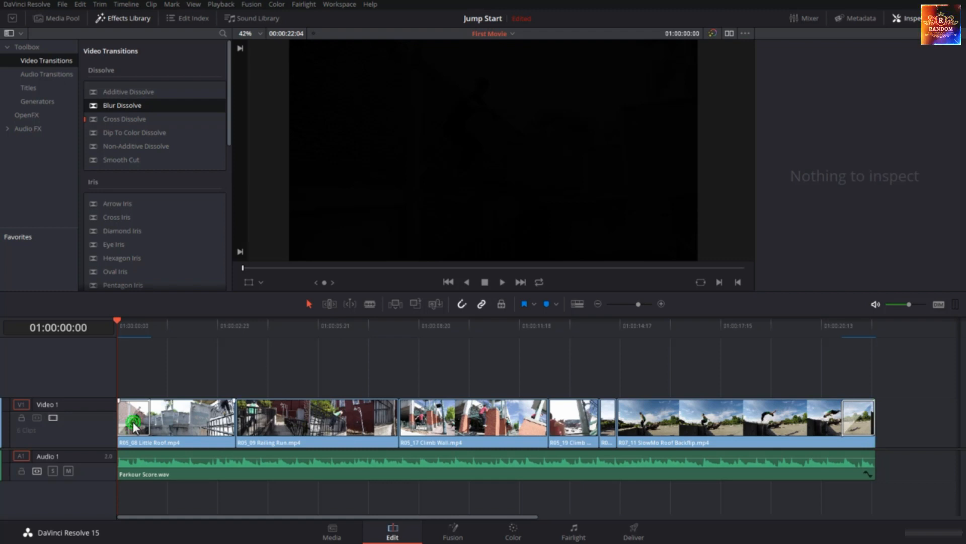
click(135, 427)
click(916, 19)
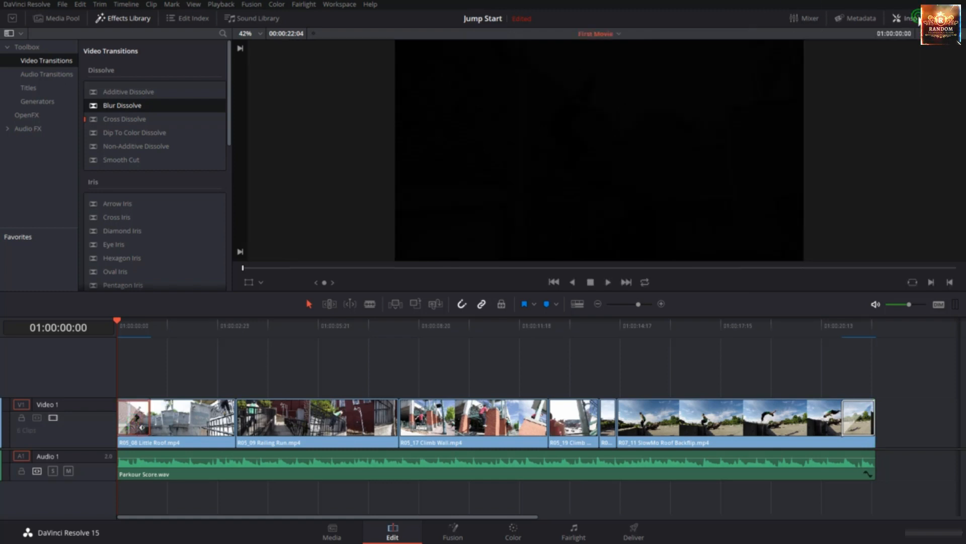
click(916, 18)
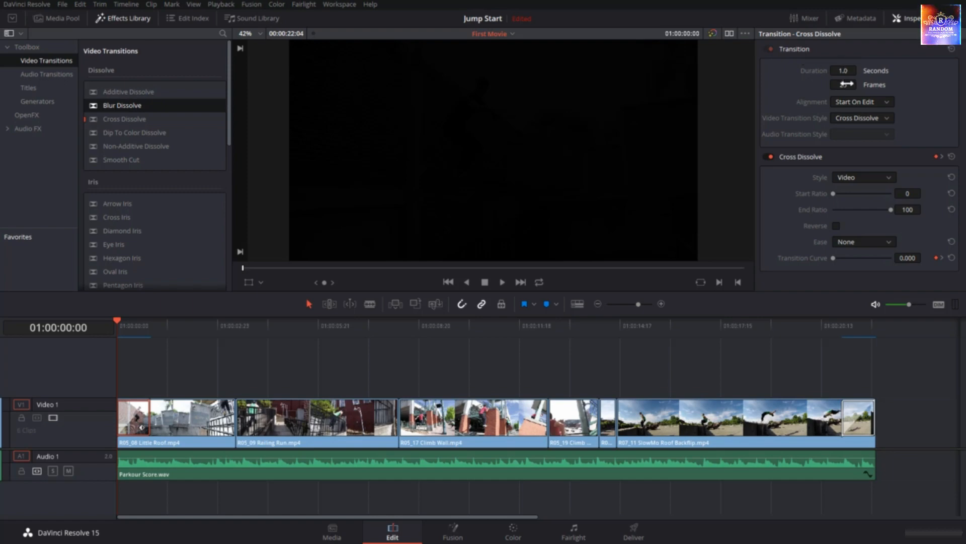
mouse_move(841, 74)
mouse_down()
mouse_move(855, 74)
mouse_move(841, 72)
mouse_up()
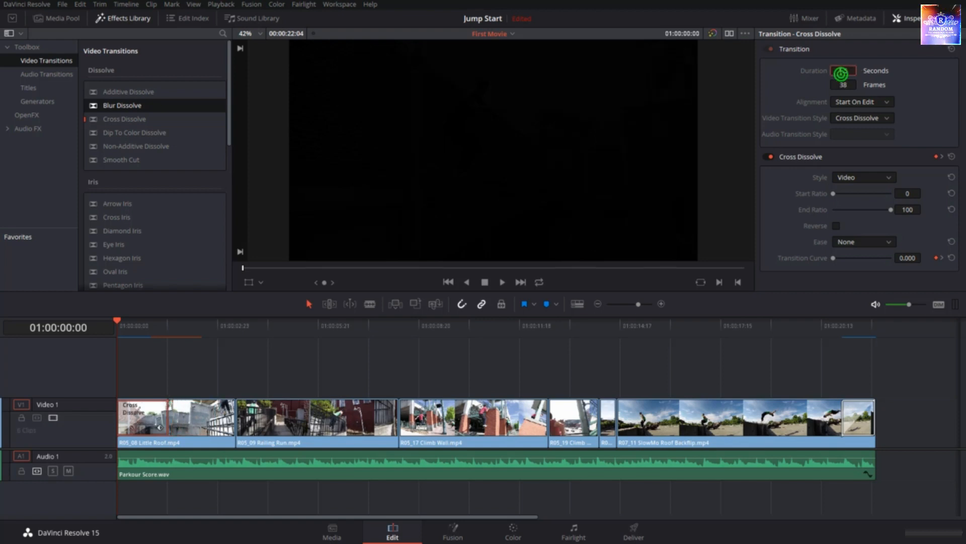
click(843, 71)
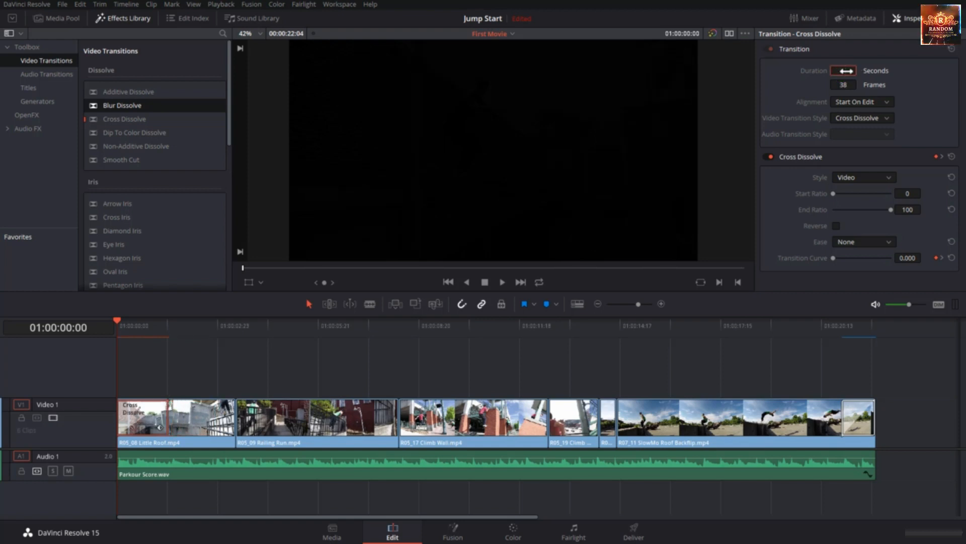
text(1.0)
key(Return)
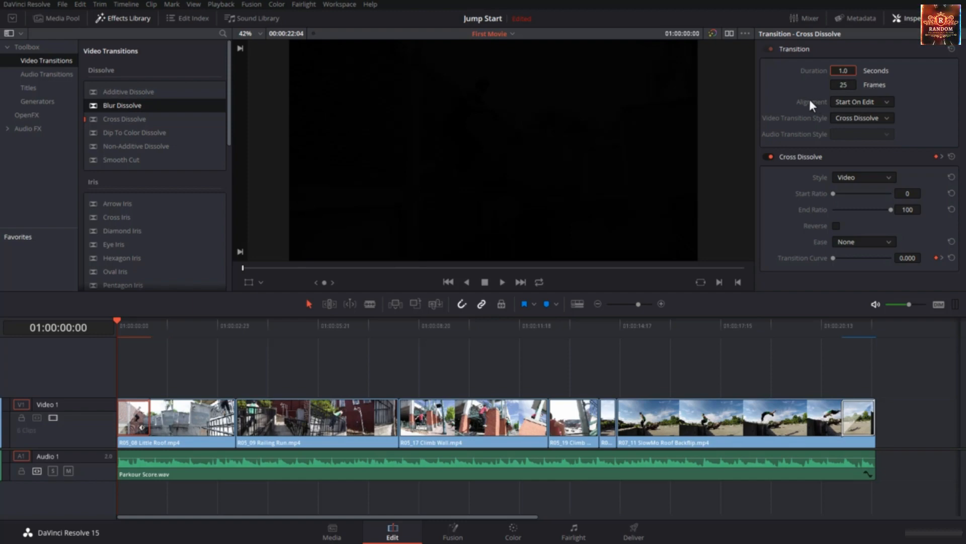
Keep the opening transition's alignment at Start On Edit, try the Center Wipe video style, and switch back to Cross Dissolve
click(850, 102)
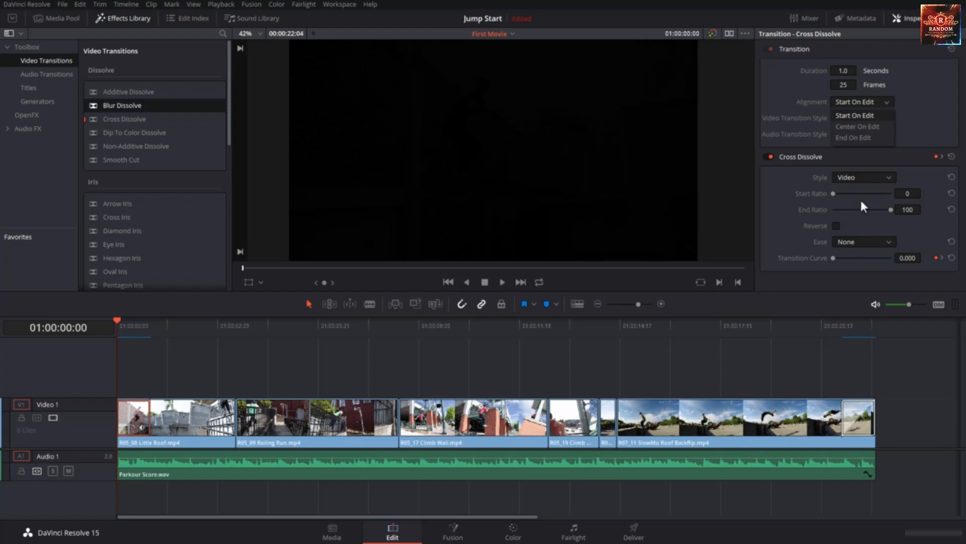
click(885, 114)
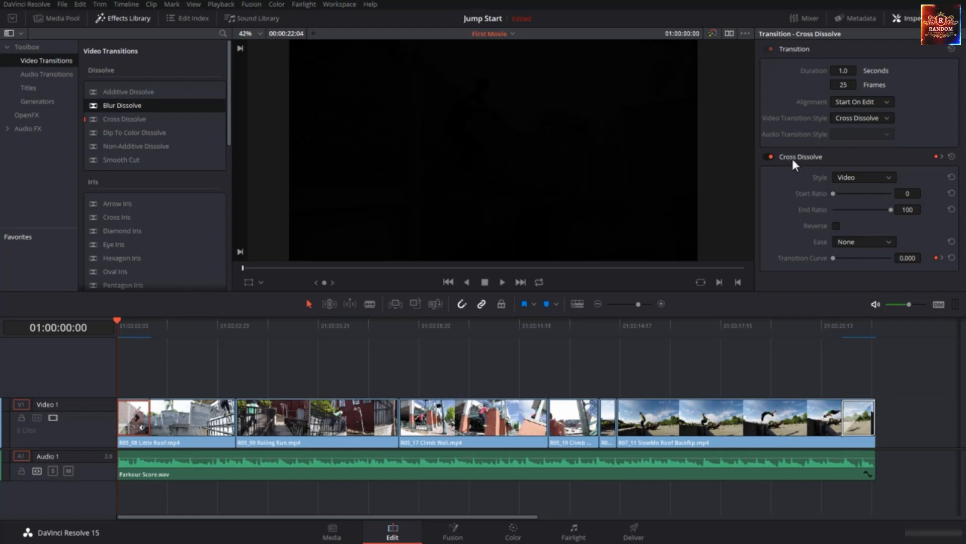
click(866, 117)
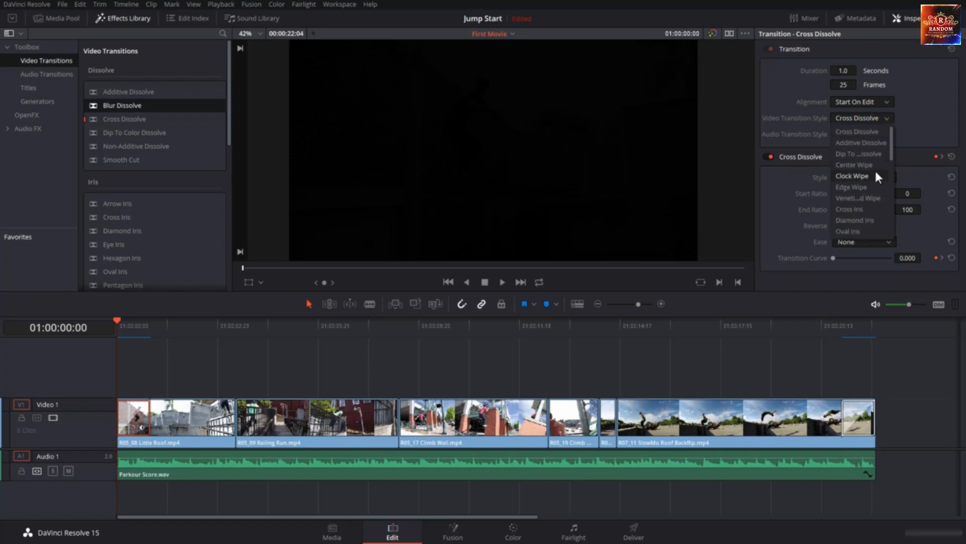
click(873, 167)
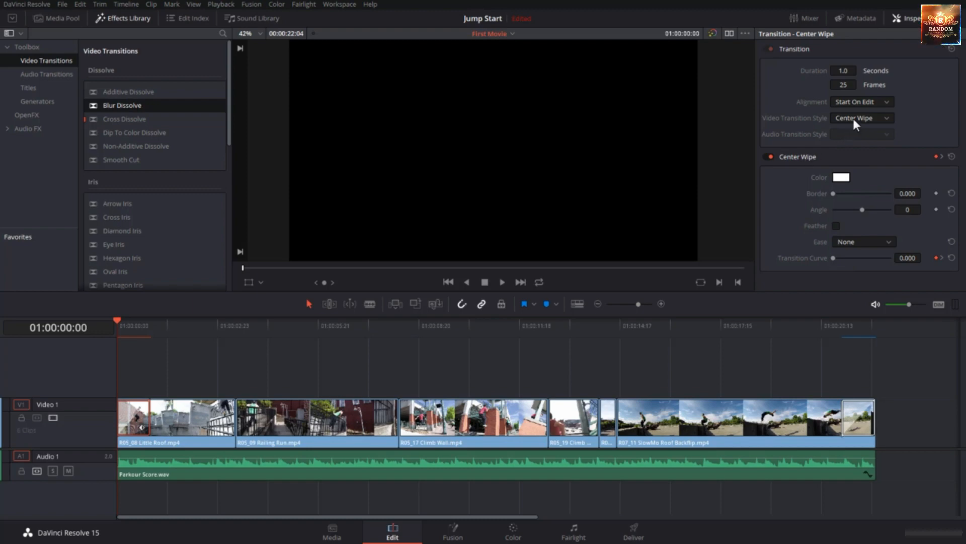
click(855, 118)
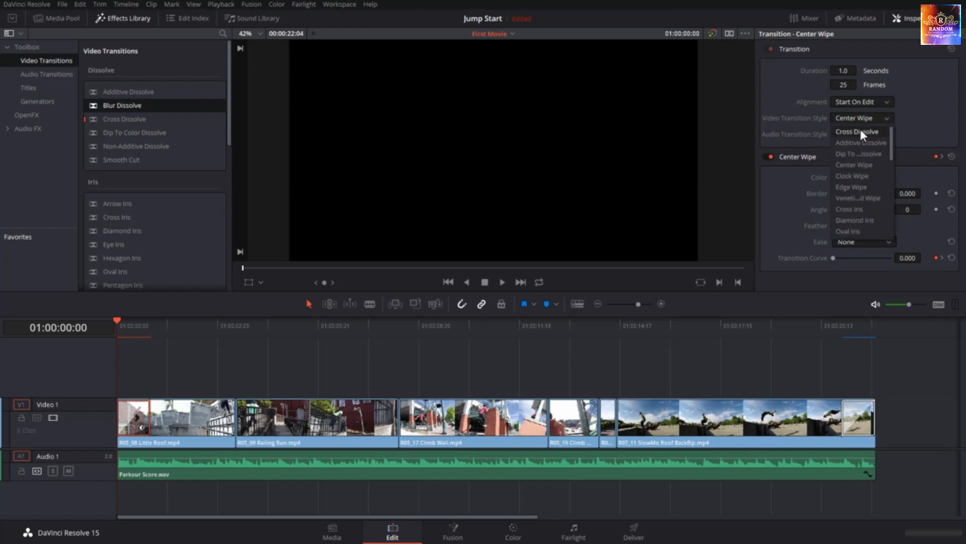
click(860, 129)
click(864, 177)
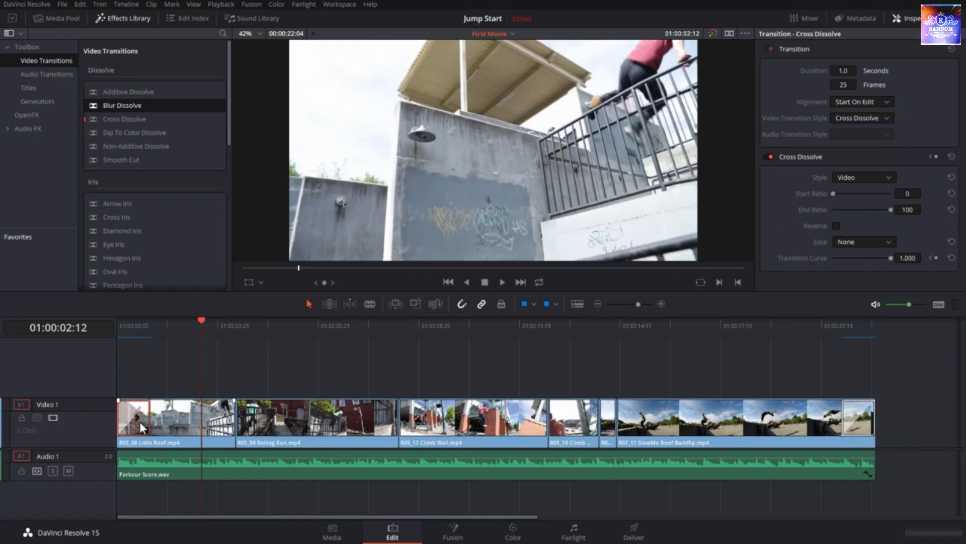
Delete the transition at the start of R05_08 Little Roof.mp4 and add a 25 frame Cross Dissolve there again
key(Delete)
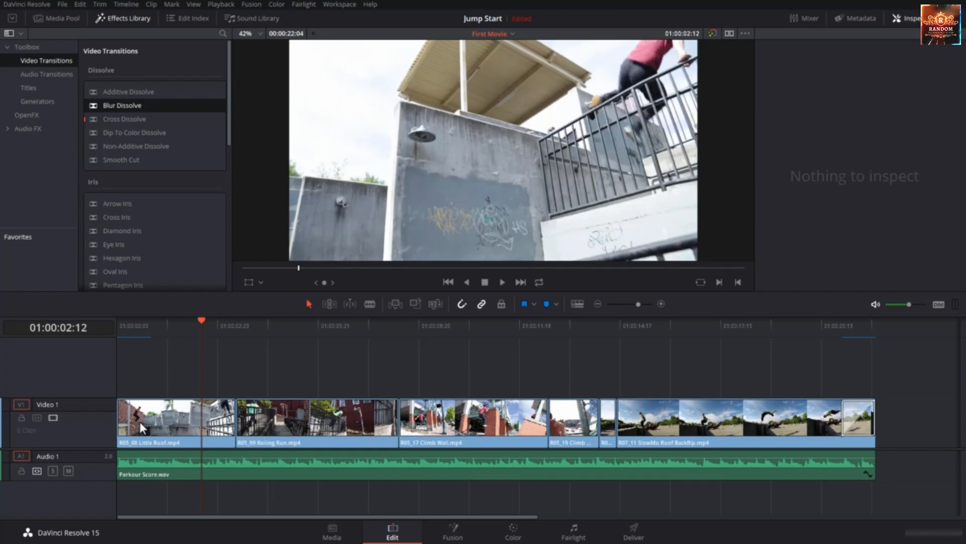
right_click(122, 419)
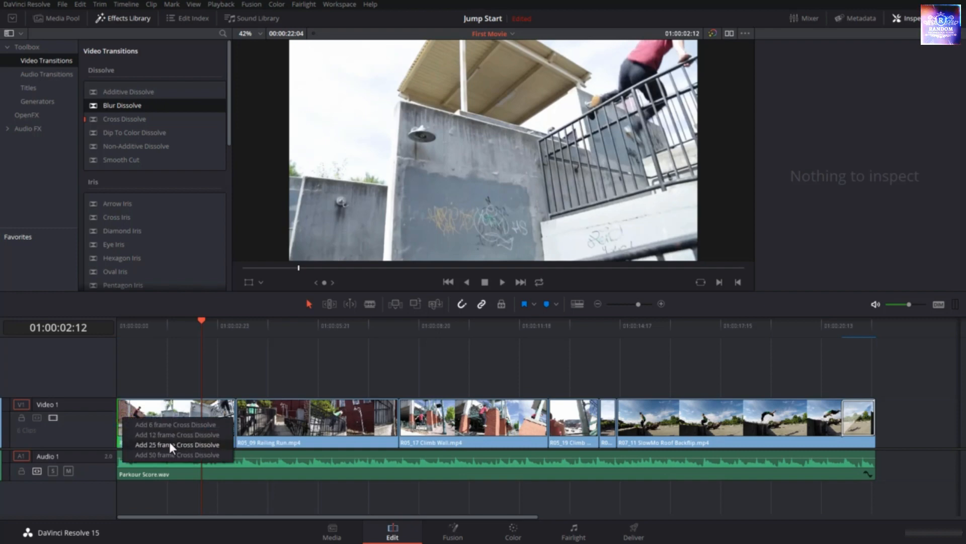
click(170, 444)
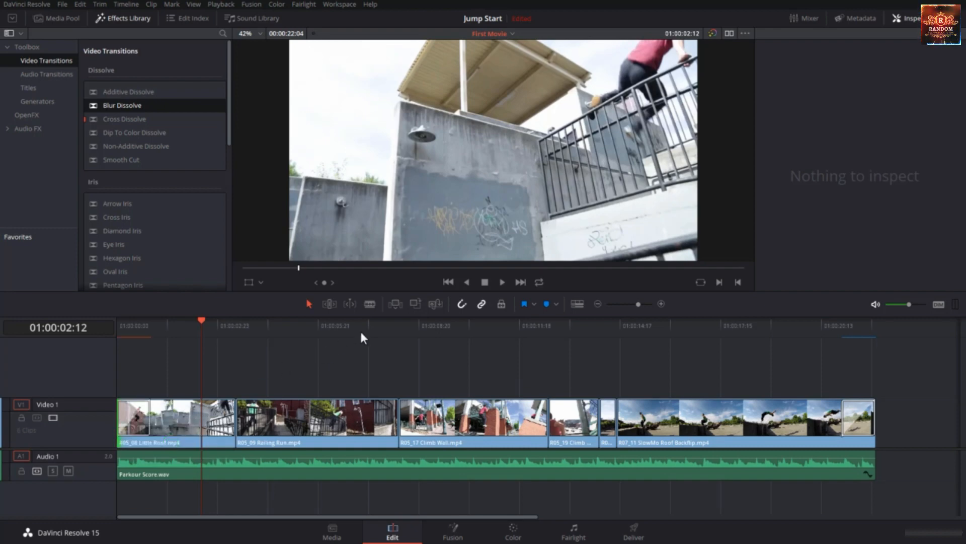
Add a 25 frame Cross Dissolve at the cut between R05_09 Railing Run.mp4 and R05_17 Climb Wall.mp4
drag(360, 329, 398, 332)
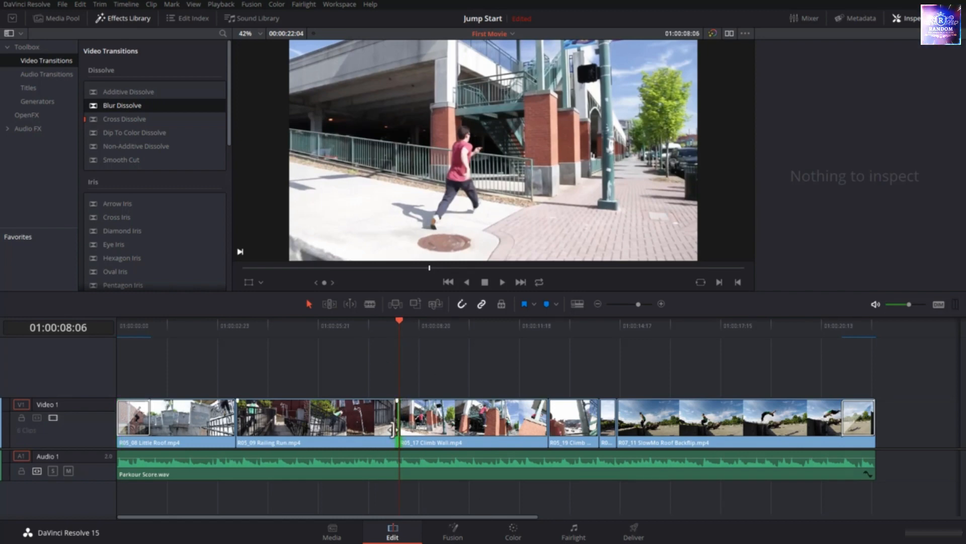
right_click(393, 429)
click(431, 455)
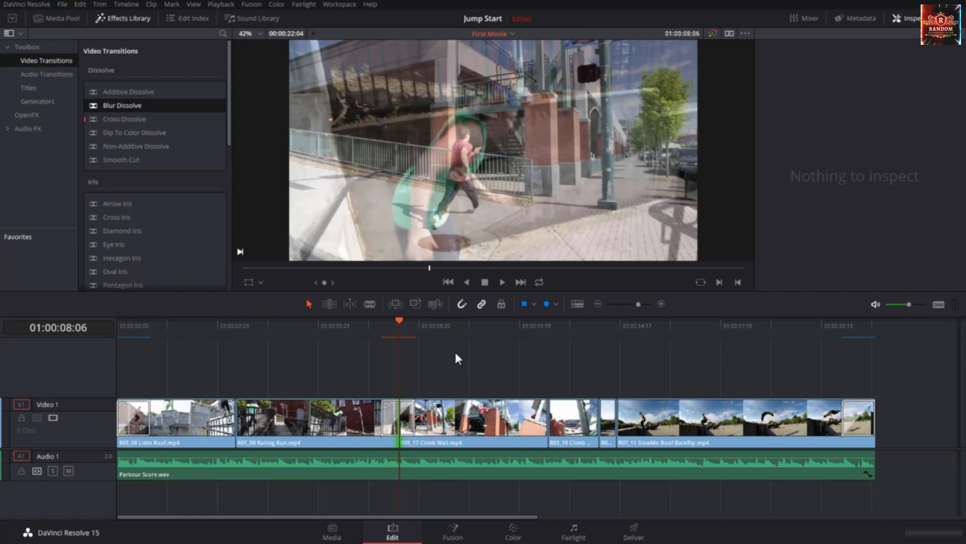
Try Start On Edit and End On Edit alignments and a 36 frame duration on that transition, restoring Center On Edit and 1.0 seconds
click(411, 419)
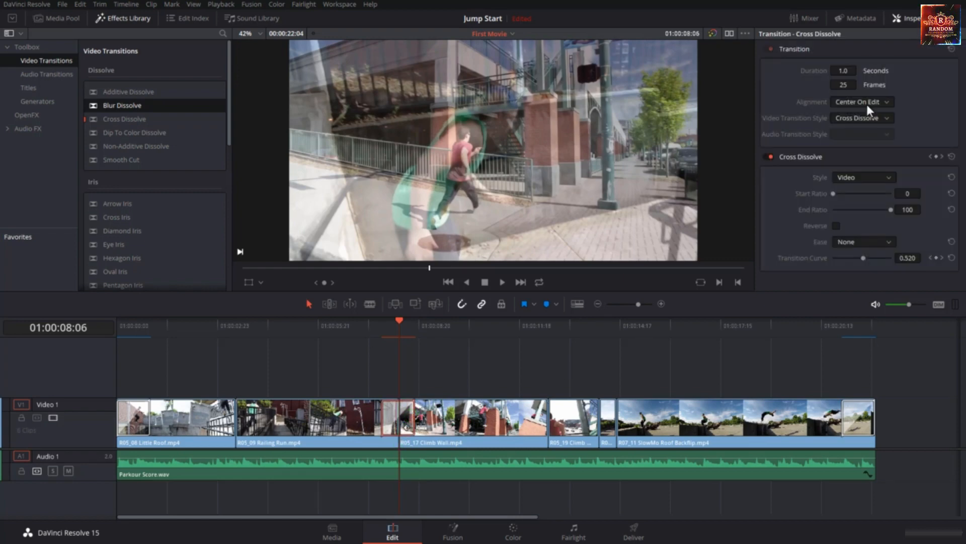
click(867, 104)
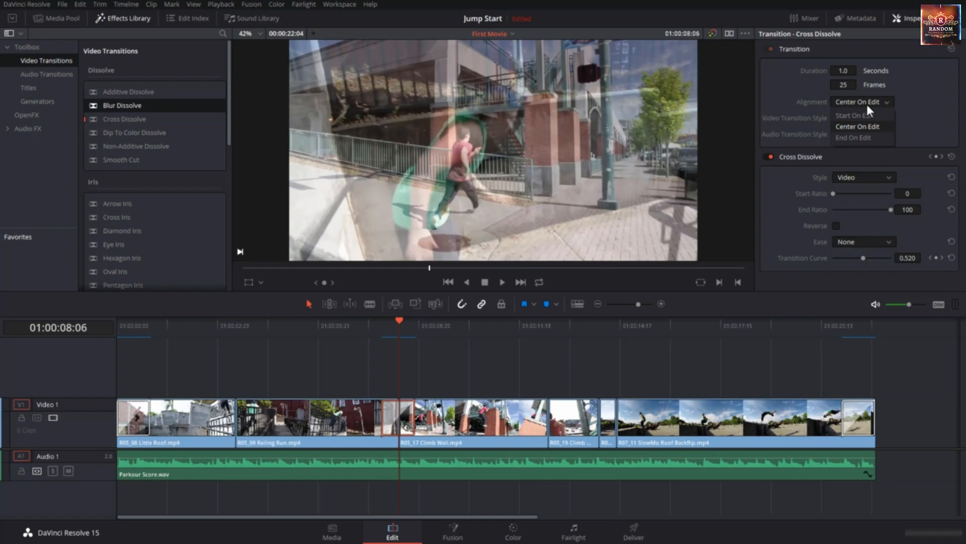
click(854, 115)
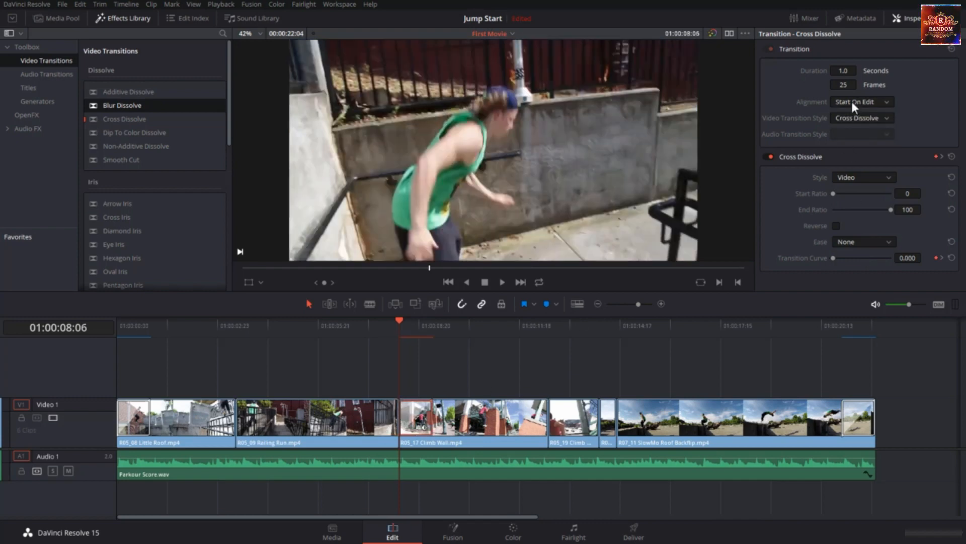
click(852, 101)
click(860, 136)
click(858, 101)
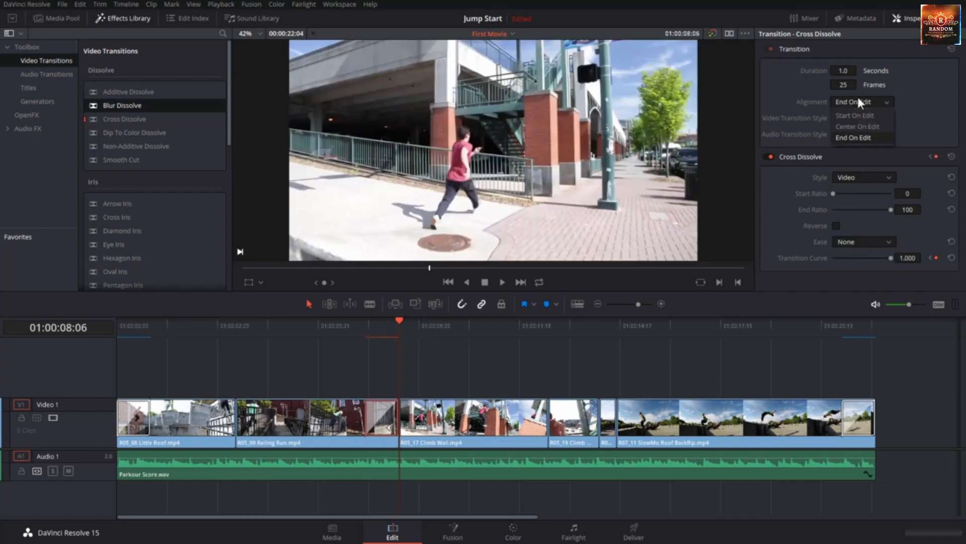
click(859, 124)
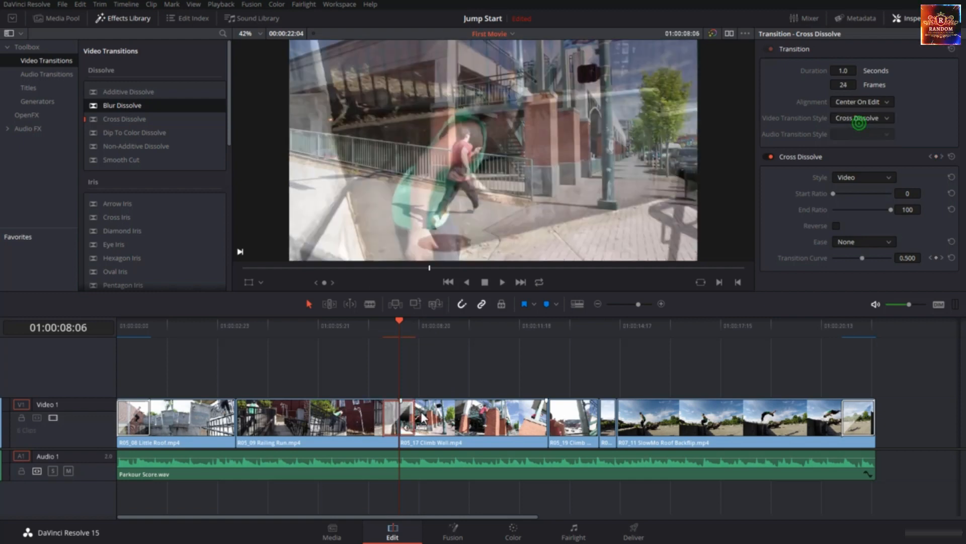
mouse_move(416, 417)
mouse_down()
mouse_move(478, 416)
mouse_move(421, 418)
mouse_up()
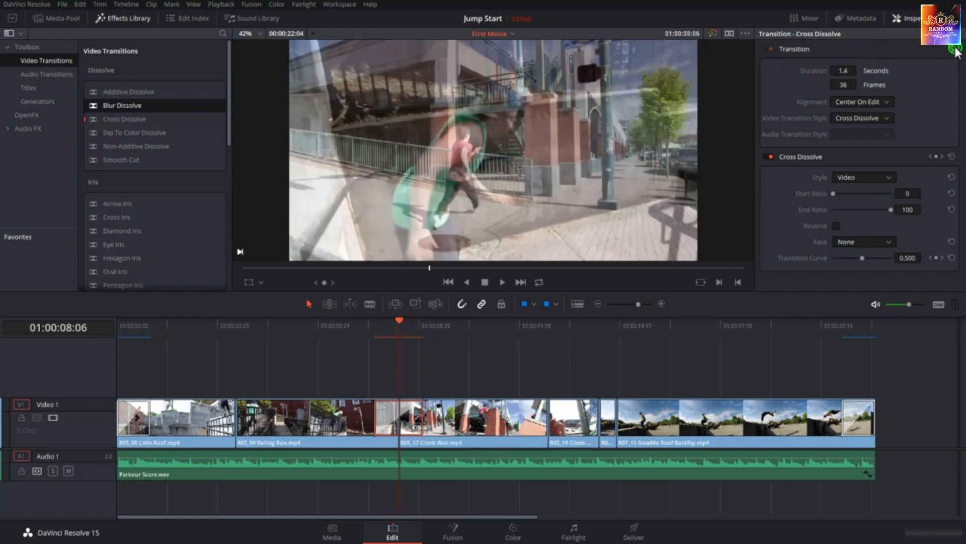
click(953, 49)
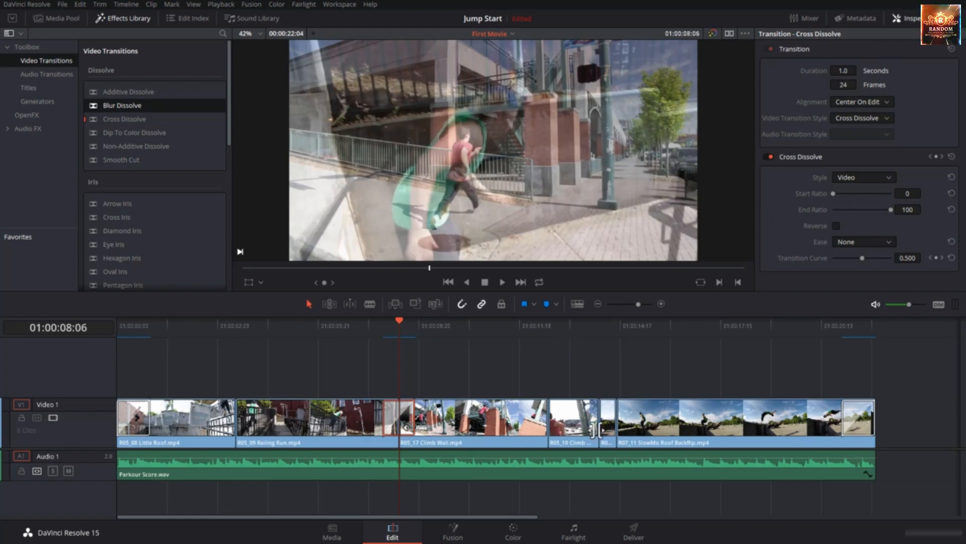
Add a 25 frame Cross Fade 0 dB to the start of Parkour Score.wav and play the timeline from the beginning
click(204, 479)
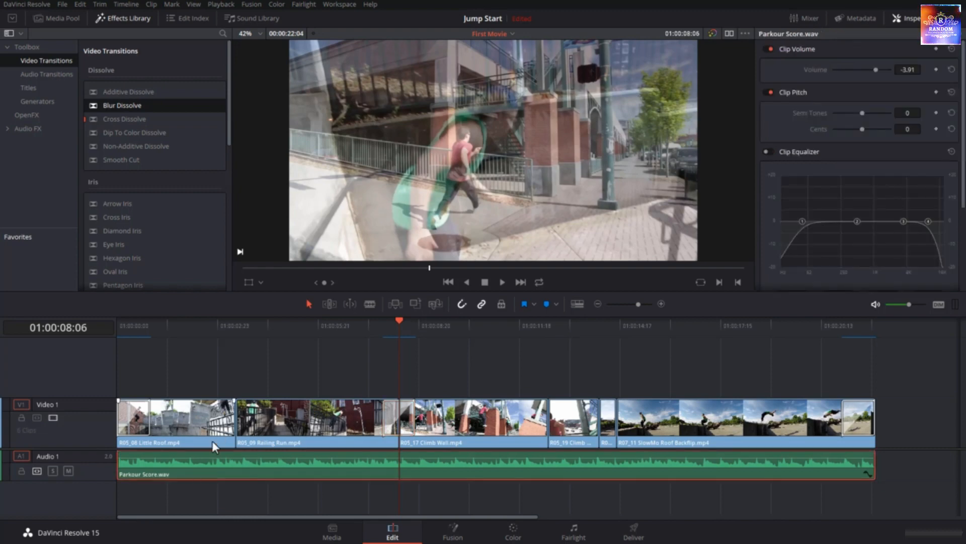
right_click(121, 464)
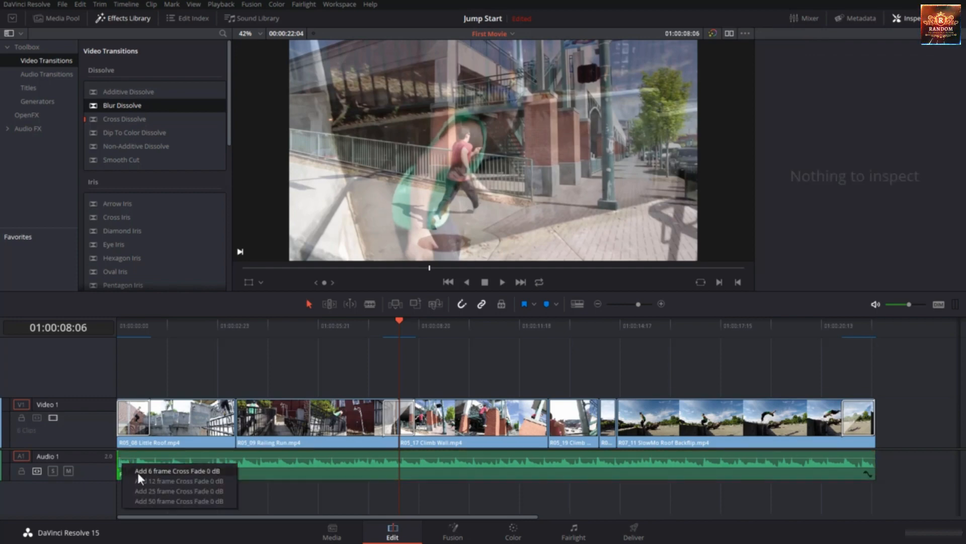
click(154, 493)
key(Home)
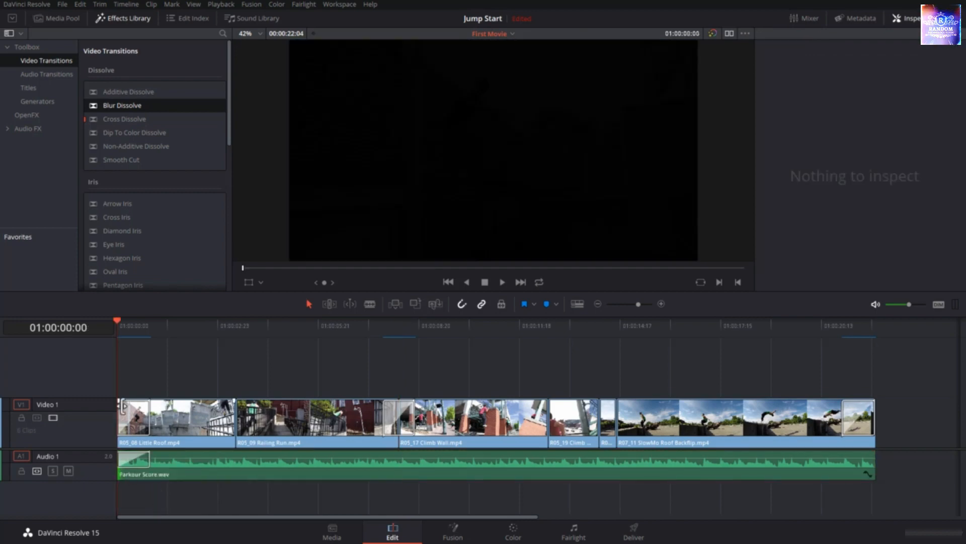
click(40, 76)
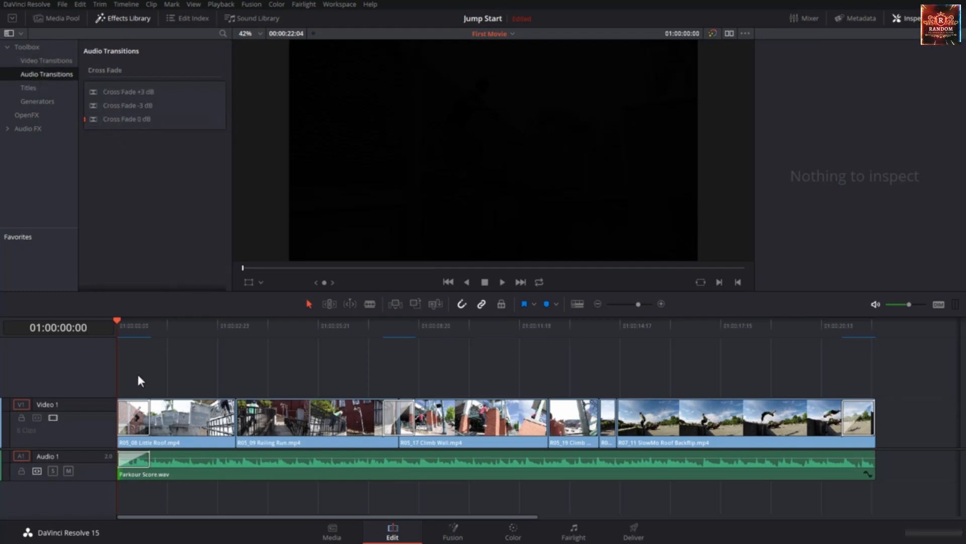
key(space)
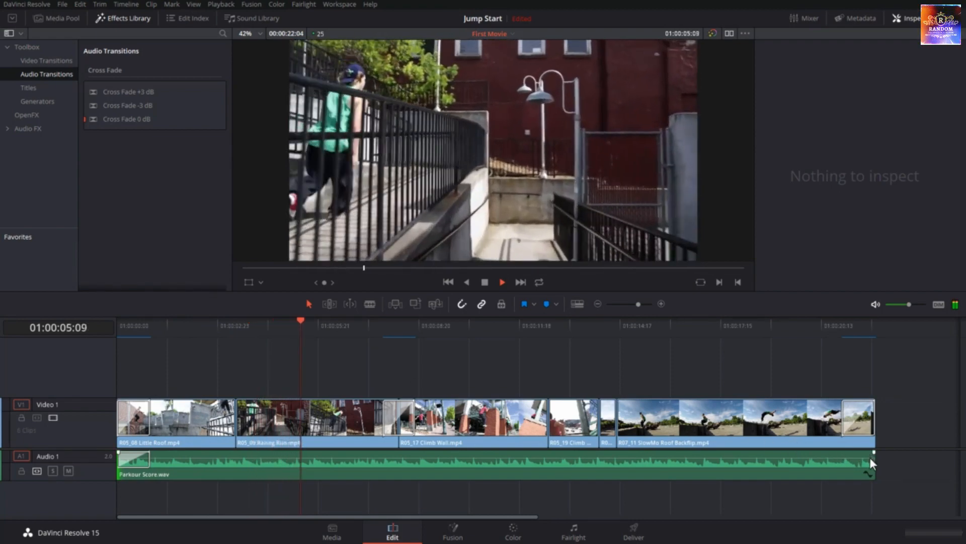
Add a 25 frame Cross Fade 0 dB to the end of Parkour Score.wav and play from the start of R05_09 Railing Run.mp4
right_click(872, 462)
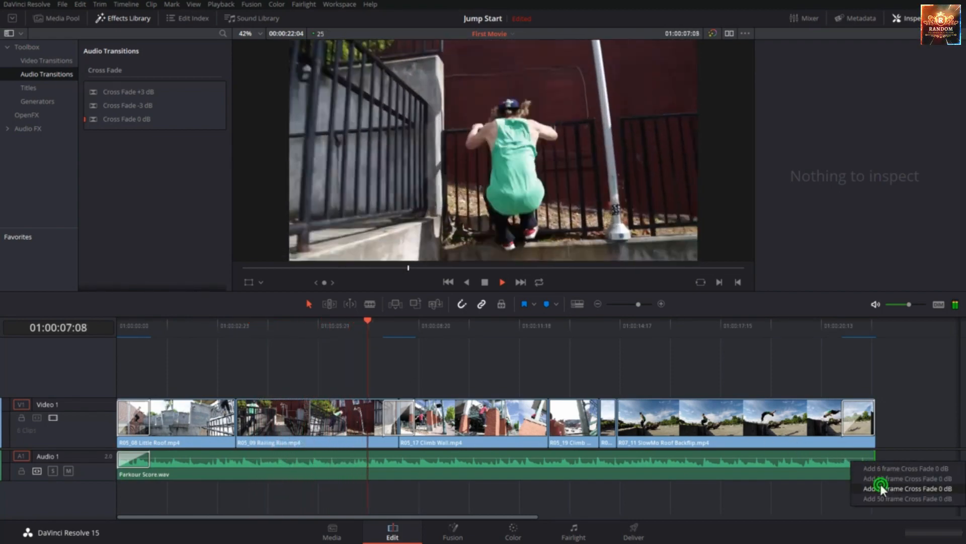
click(880, 486)
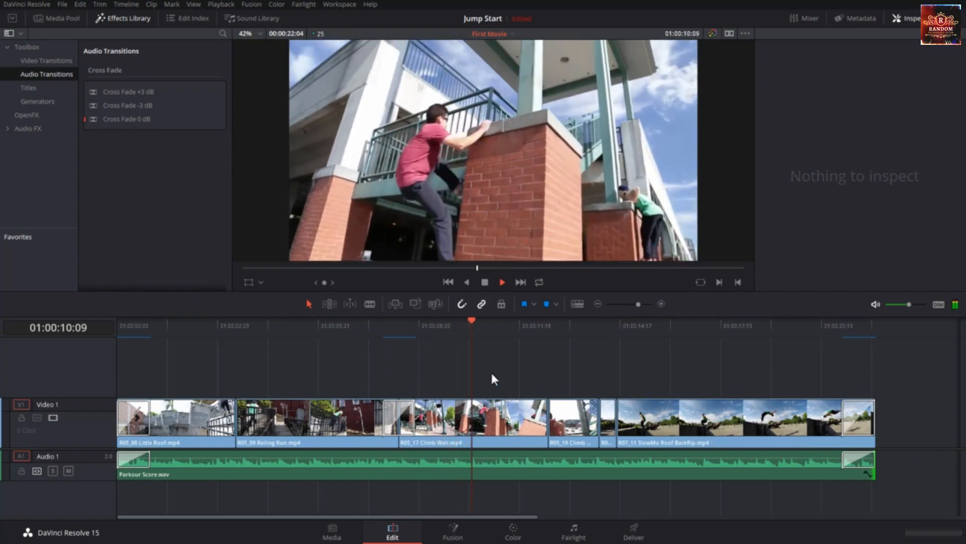
click(487, 323)
drag(376, 360, 237, 399)
key(space)
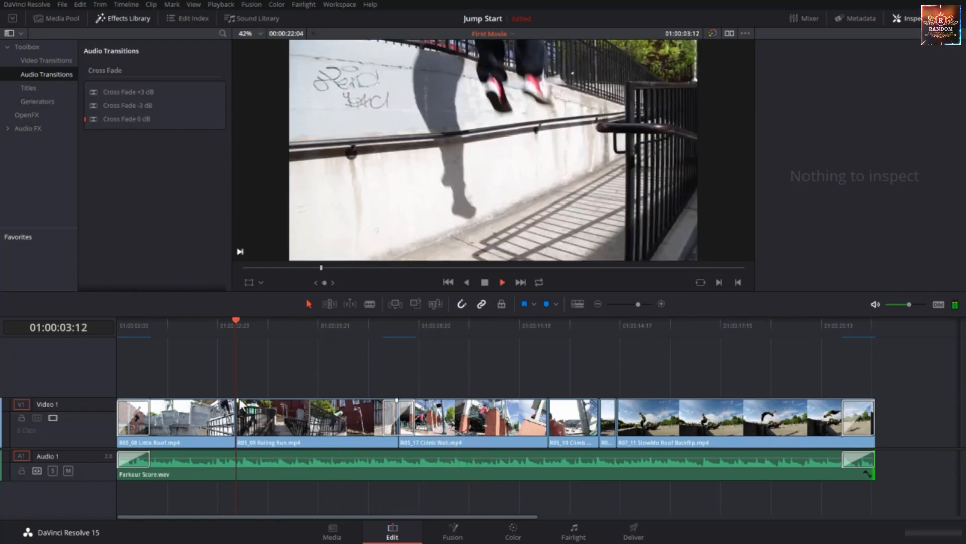
key(space)
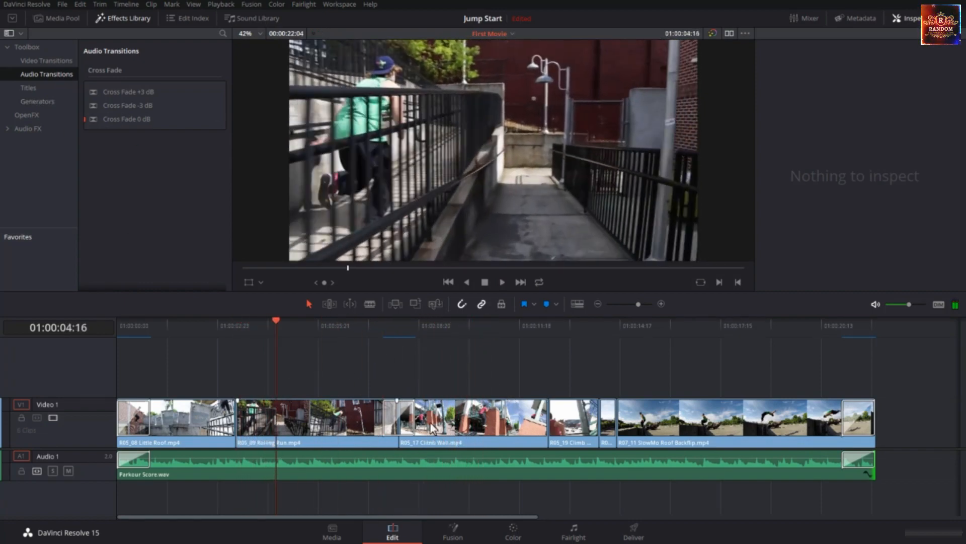
click(411, 421)
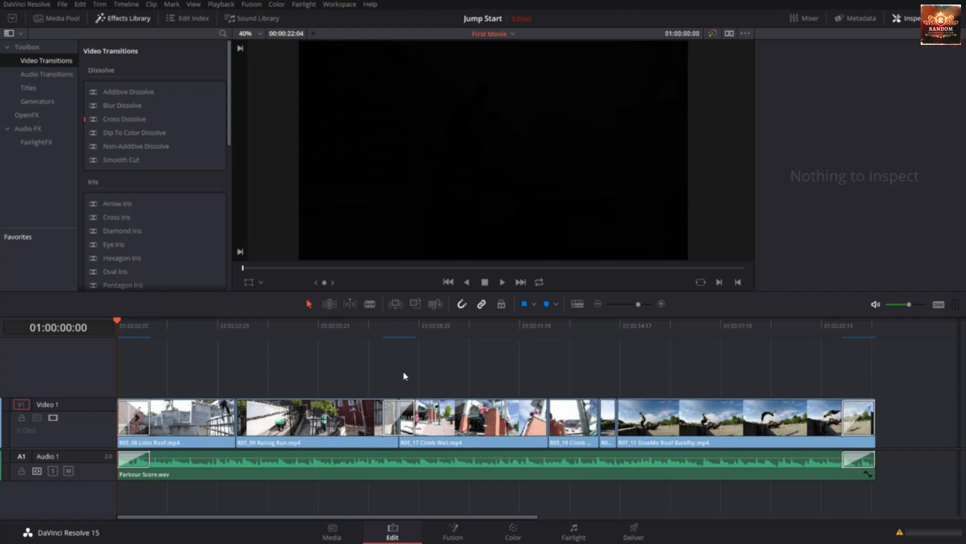
Check the playback settings for the Render Cache mode and the options for deleting the render cache
click(223, 6)
mouse_move(235, 65)
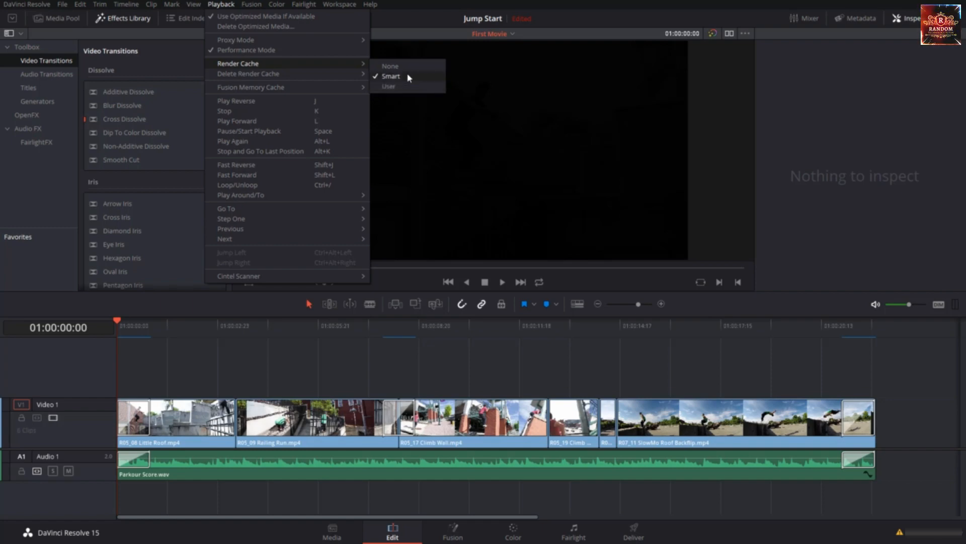
click(402, 363)
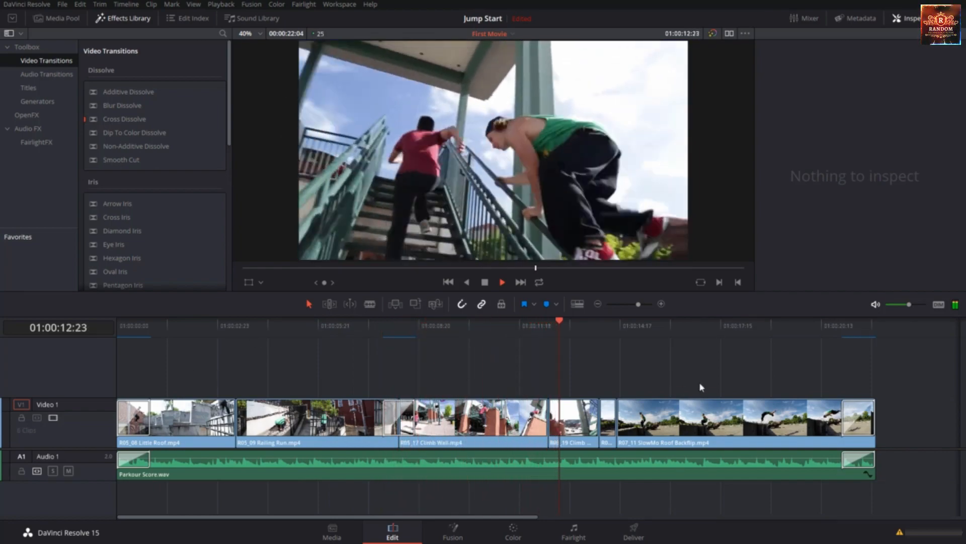
click(222, 5)
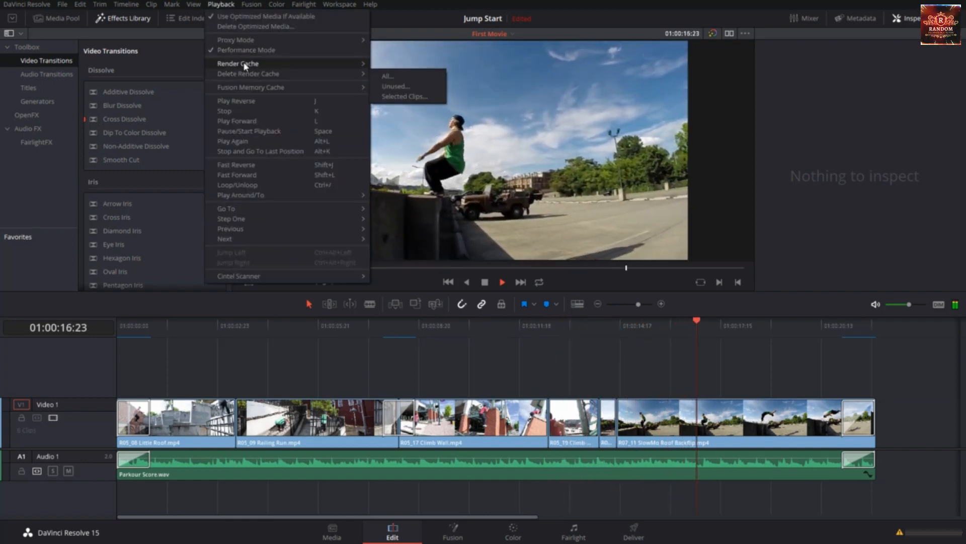
click(424, 377)
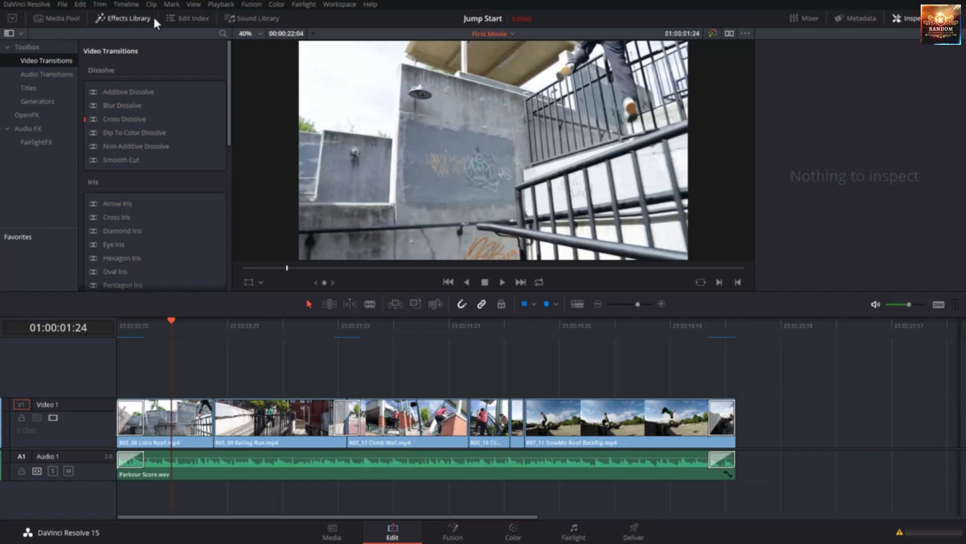
Add an L Lower 3rd title on a new Video 2 track, starting where the opening Cross Dissolve of R05_08 Little Roof.mp4 ends
click(29, 87)
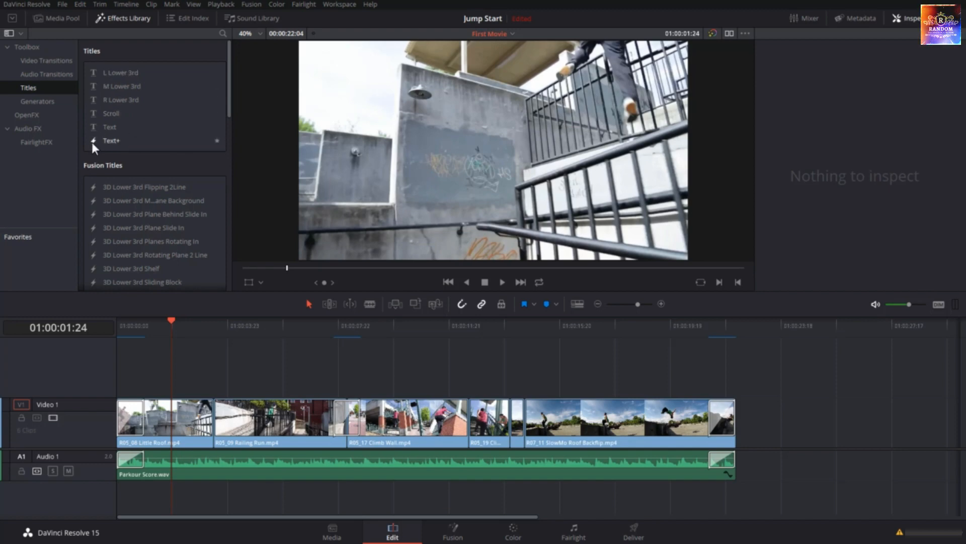
scroll(100, 190, down, 10)
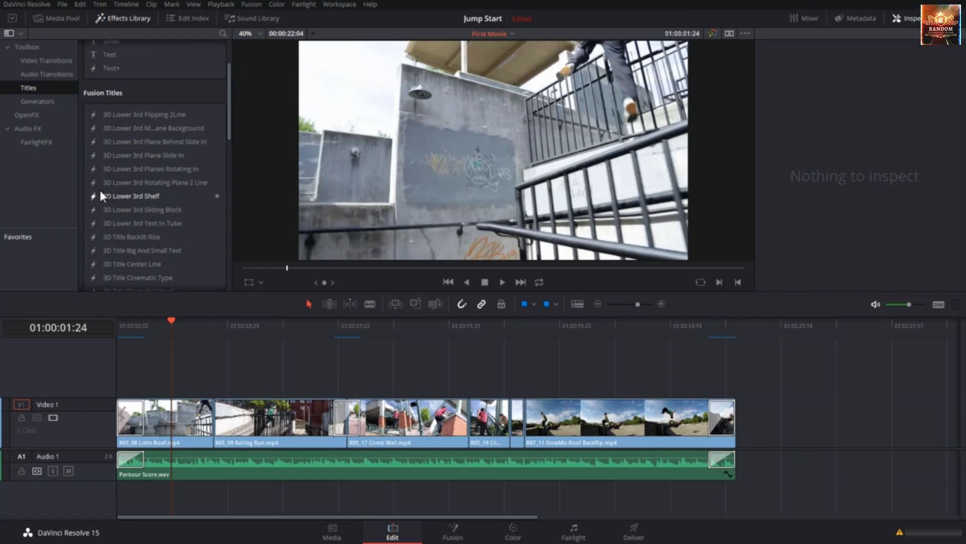
scroll(99, 189, down, 4)
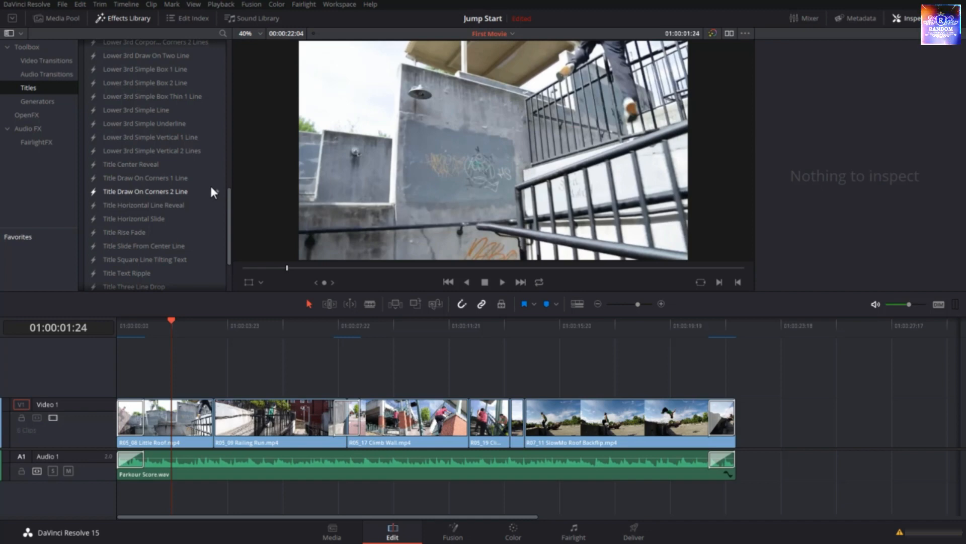
scroll(211, 187, up, 15)
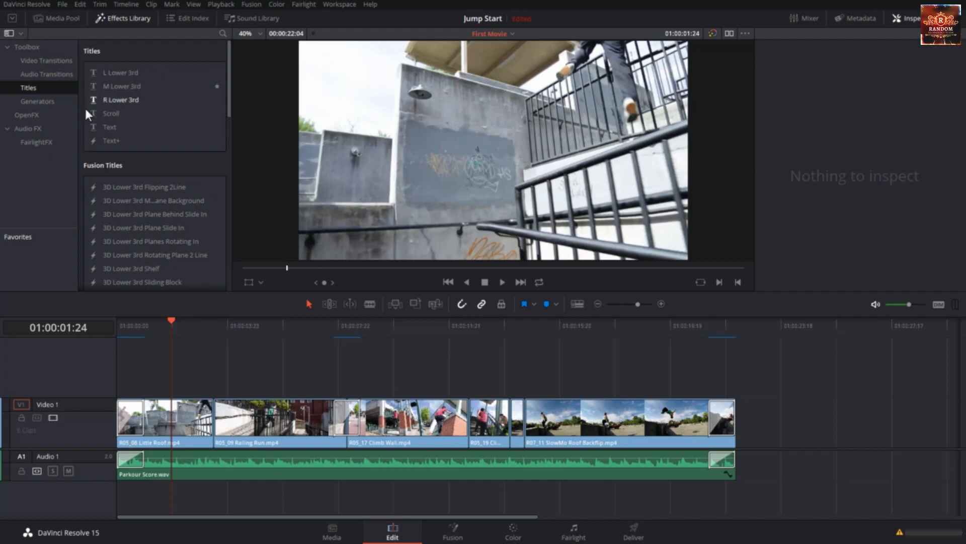
click(108, 74)
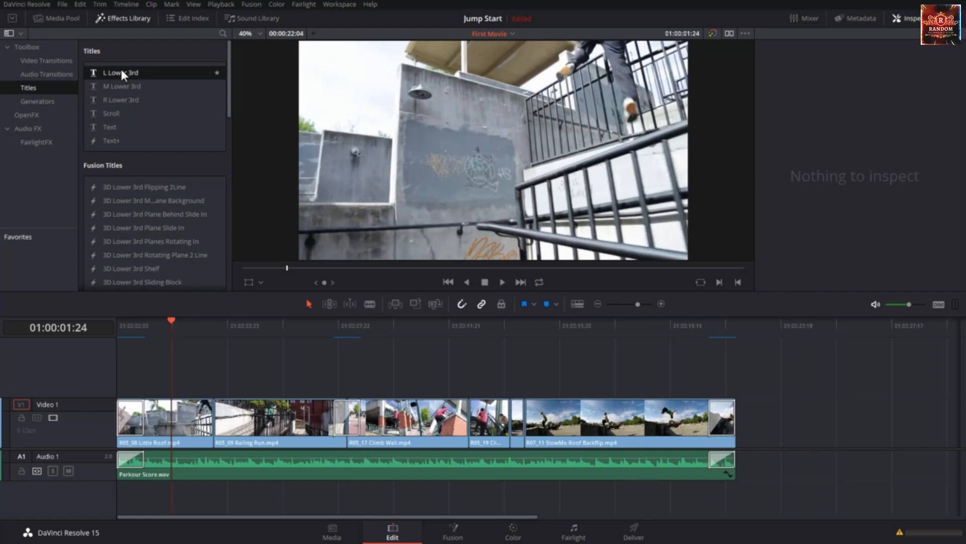
drag(121, 72, 149, 395)
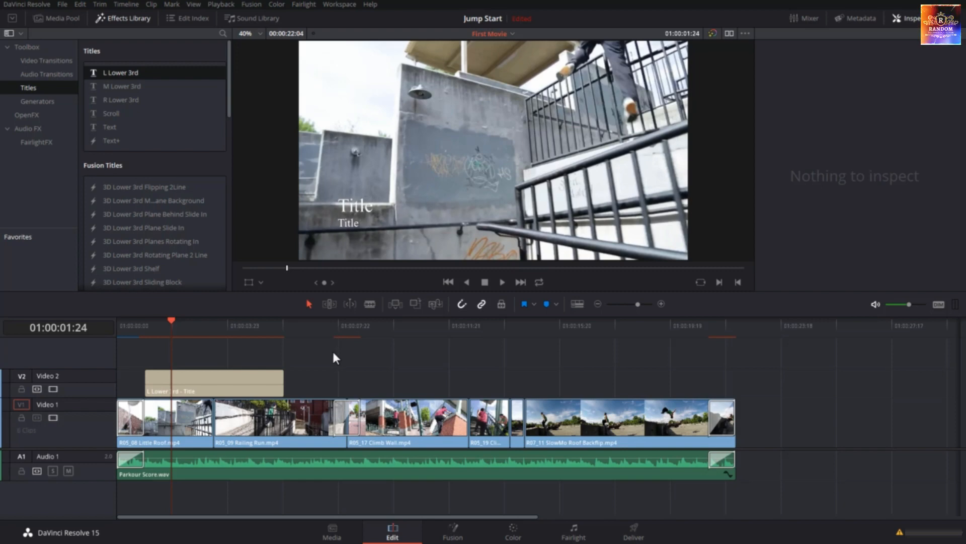
Change the first text line of the L Lower 3rd title to "Video Editing in Resolve 15"
click(252, 381)
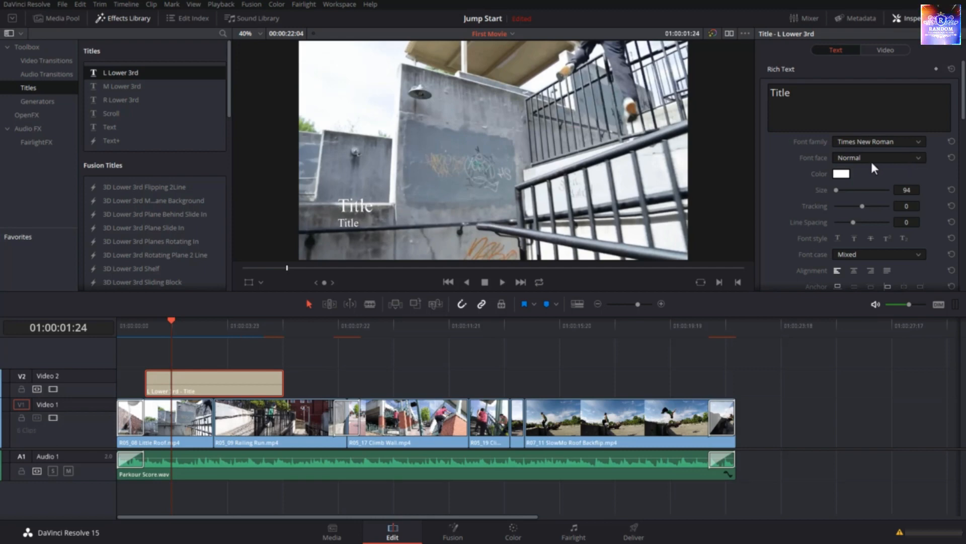
scroll(870, 159, down, 3)
scroll(871, 159, down, 3)
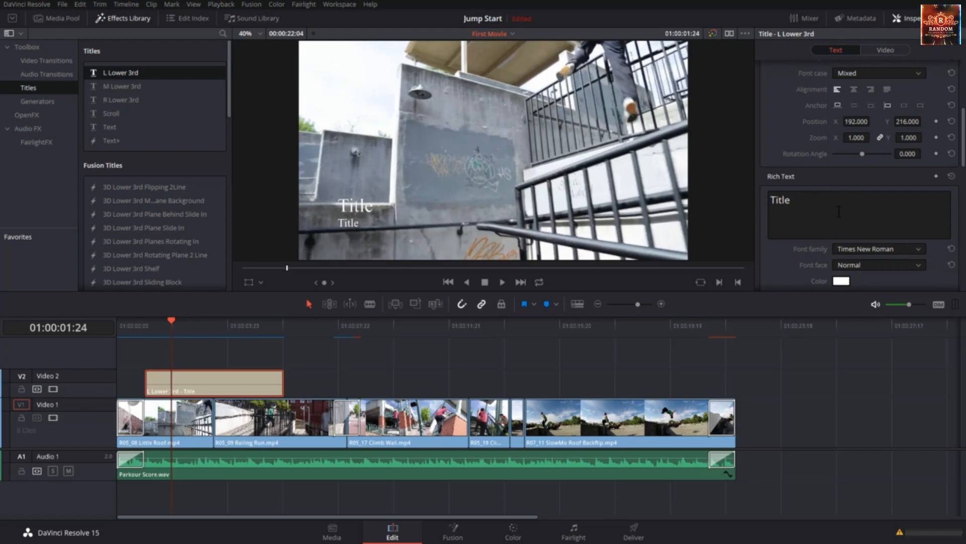
scroll(841, 160, down, 3)
drag(794, 93, 762, 96)
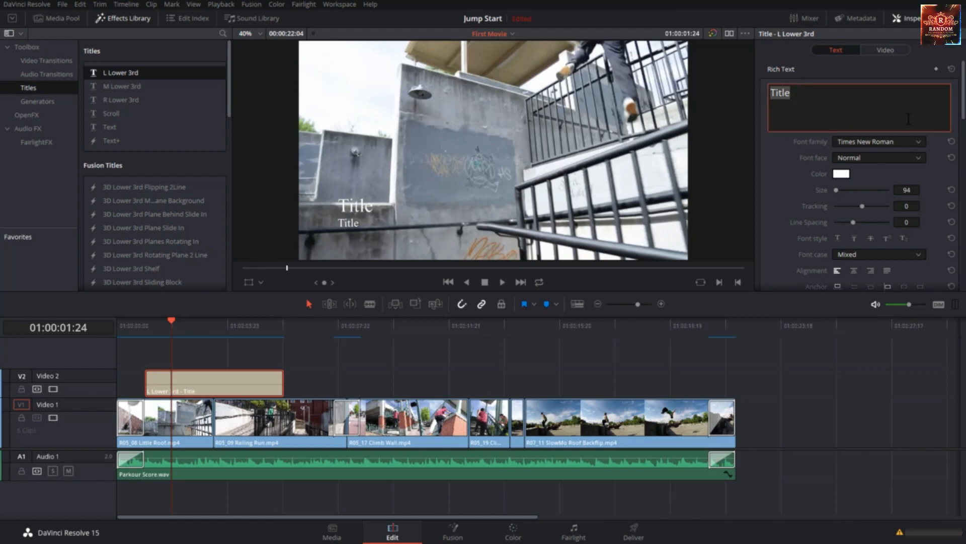
text(Video Editing in Resolve 15)
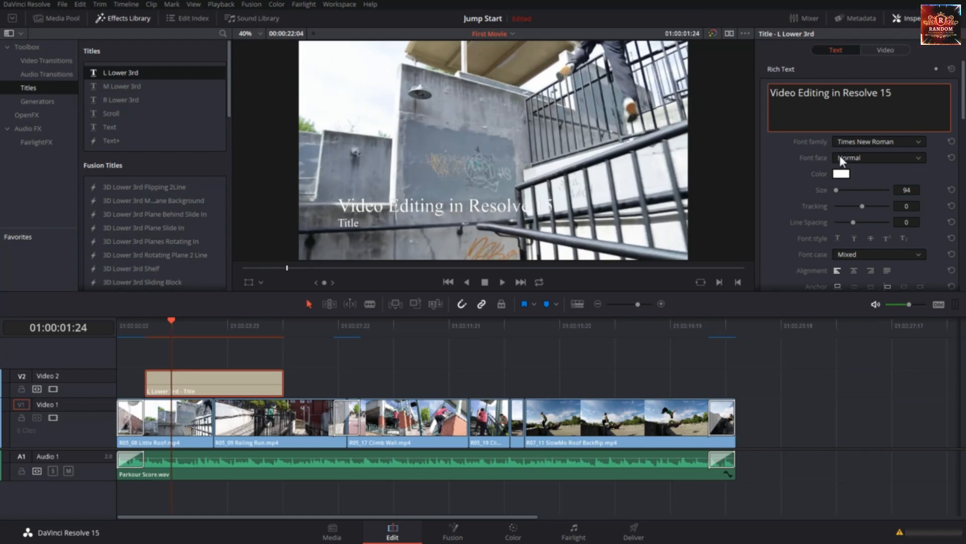
scroll(890, 192, down, 1)
scroll(890, 191, down, 1)
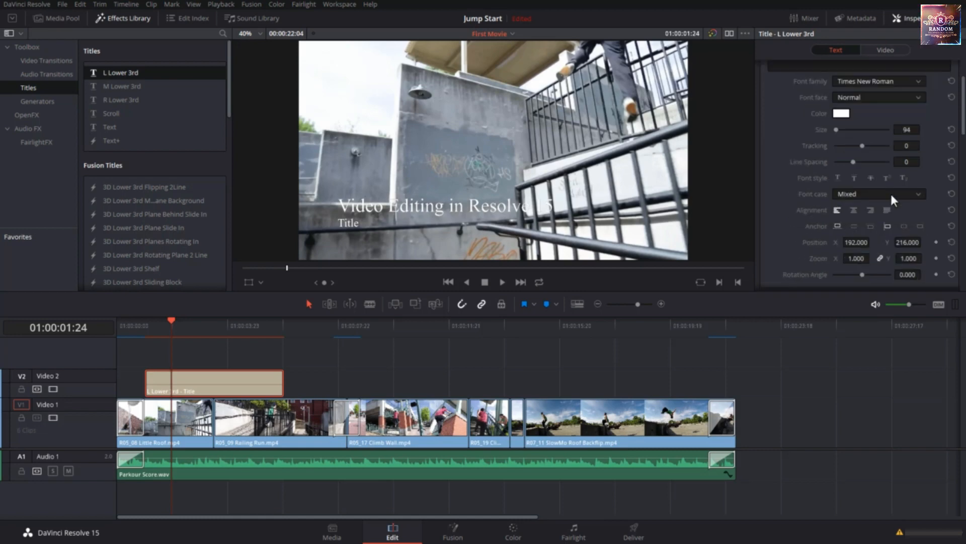
scroll(886, 214, up, 2)
scroll(886, 212, down, 3)
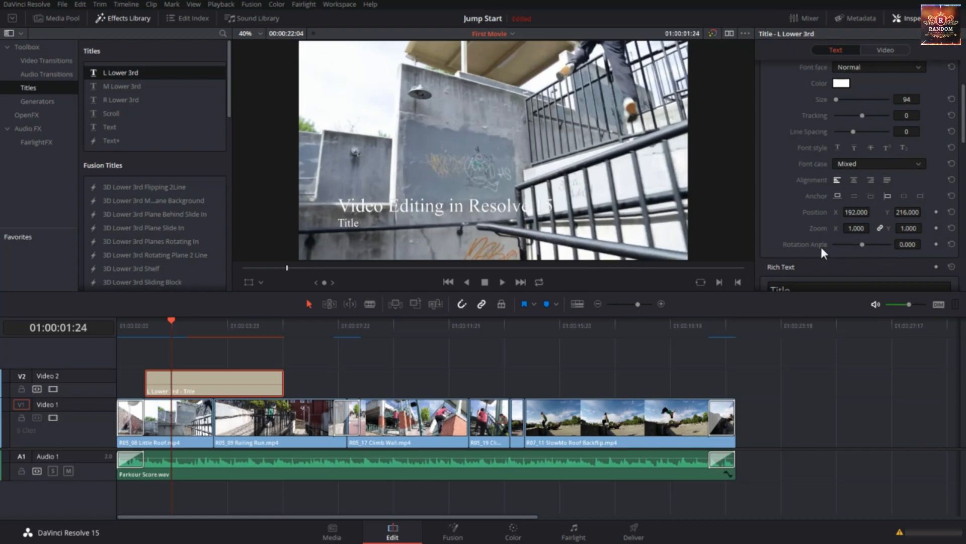
scroll(855, 235, up, 3)
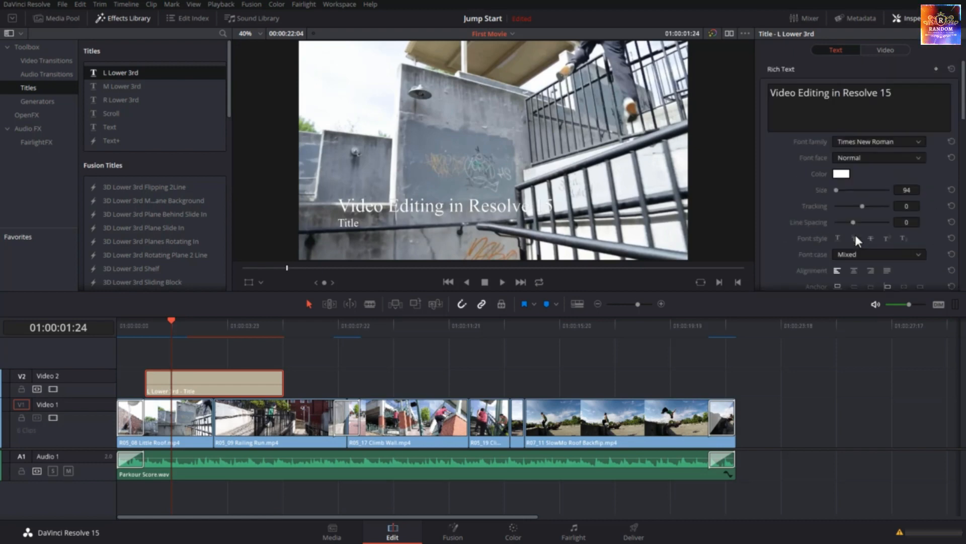
Set the first text line of the L Lower 3rd title to the Tahoma font at size 100
click(869, 142)
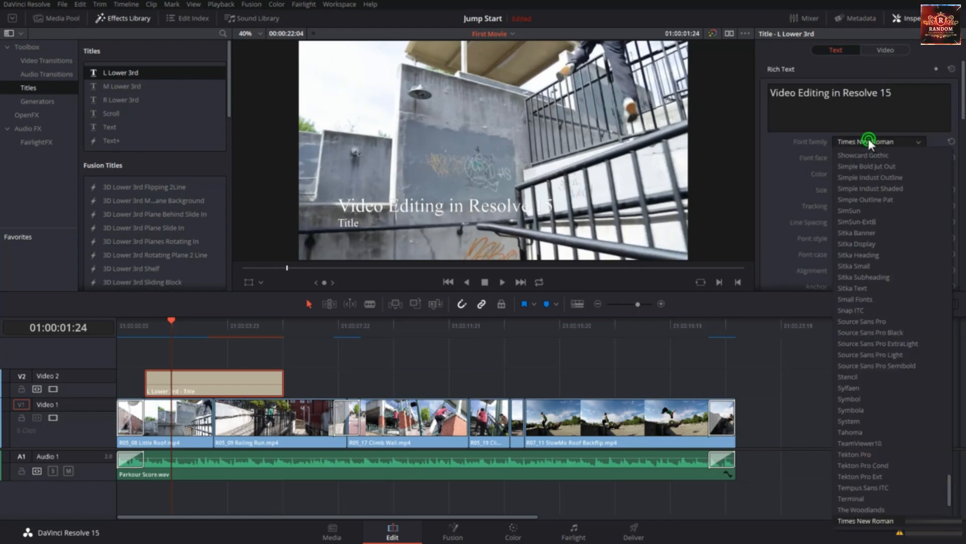
click(880, 432)
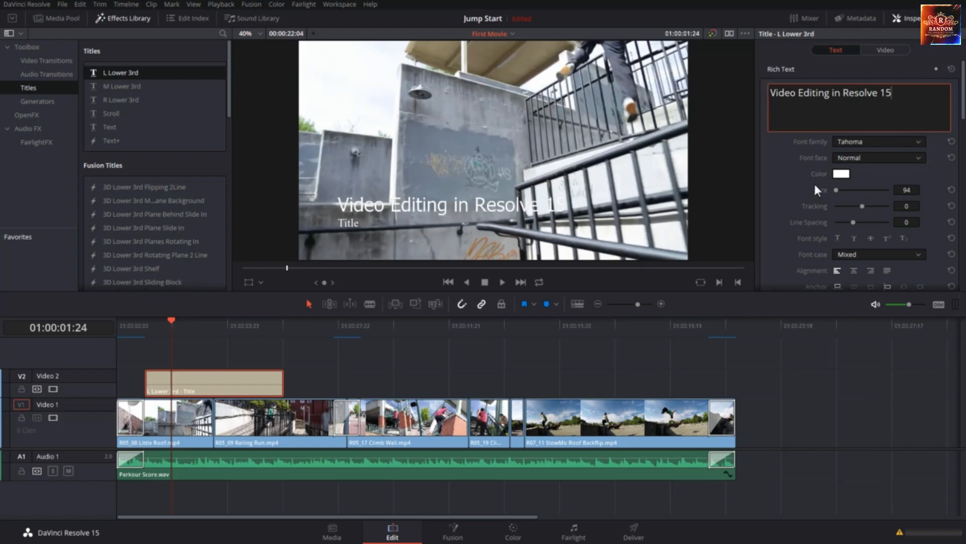
drag(838, 190, 841, 190)
click(905, 190)
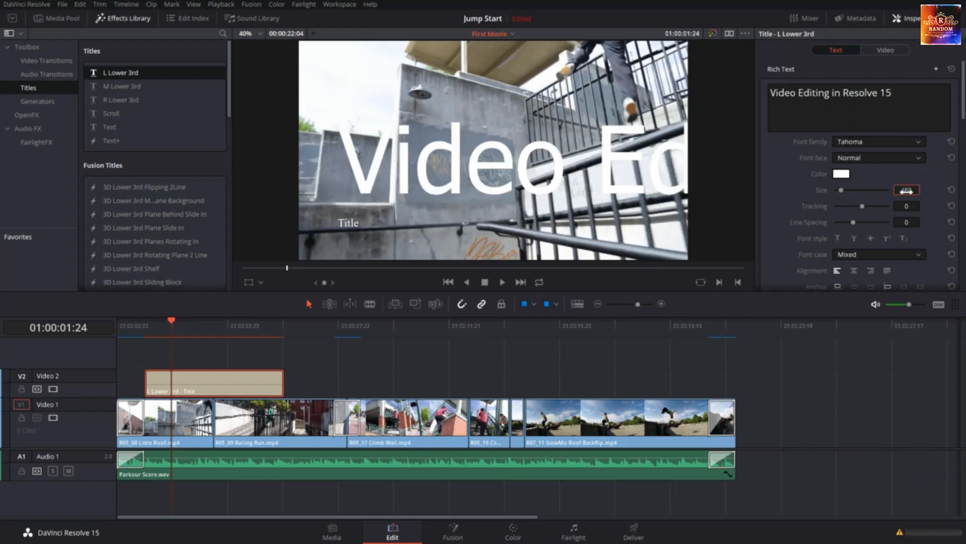
double_click(906, 191)
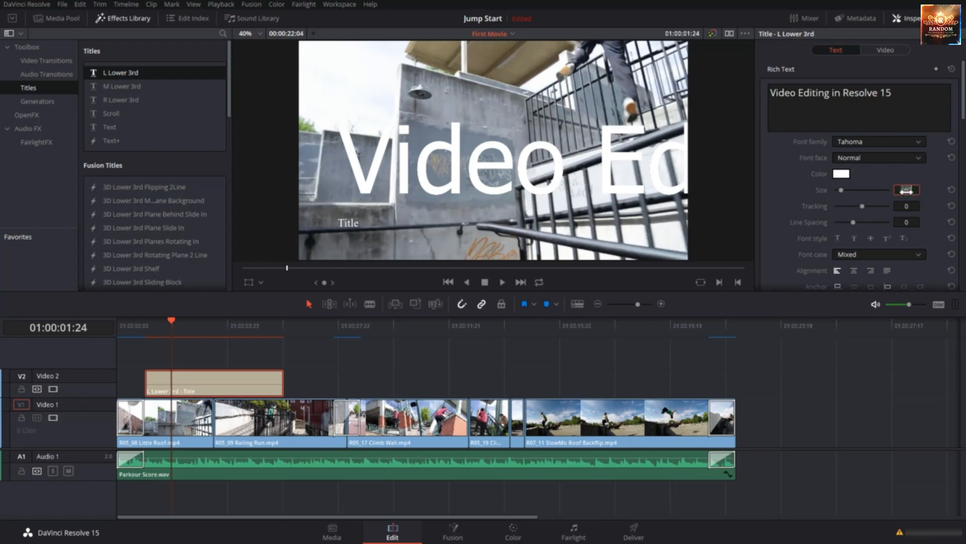
key(Return)
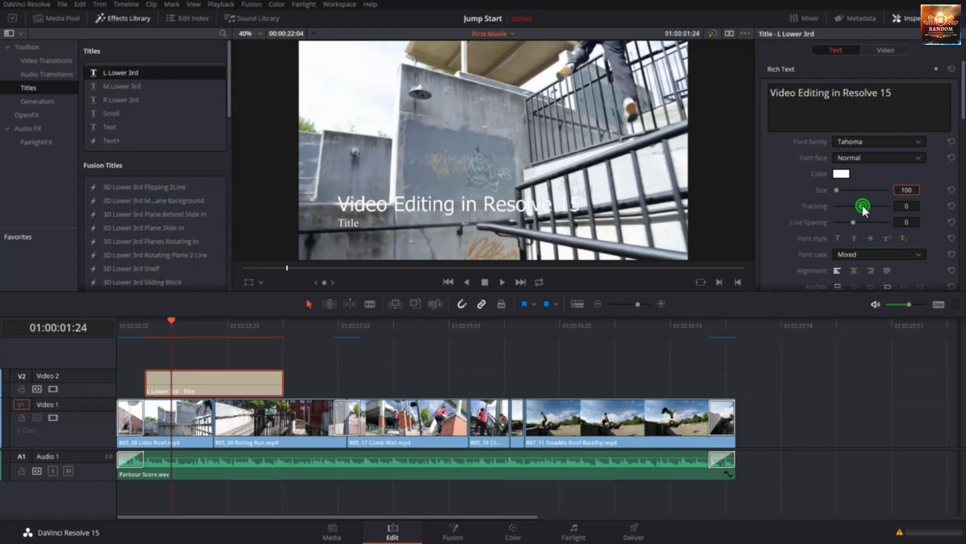
Try a tracking of 7 on the first text line, reset it, and check the font case setting
drag(862, 204, 863, 207)
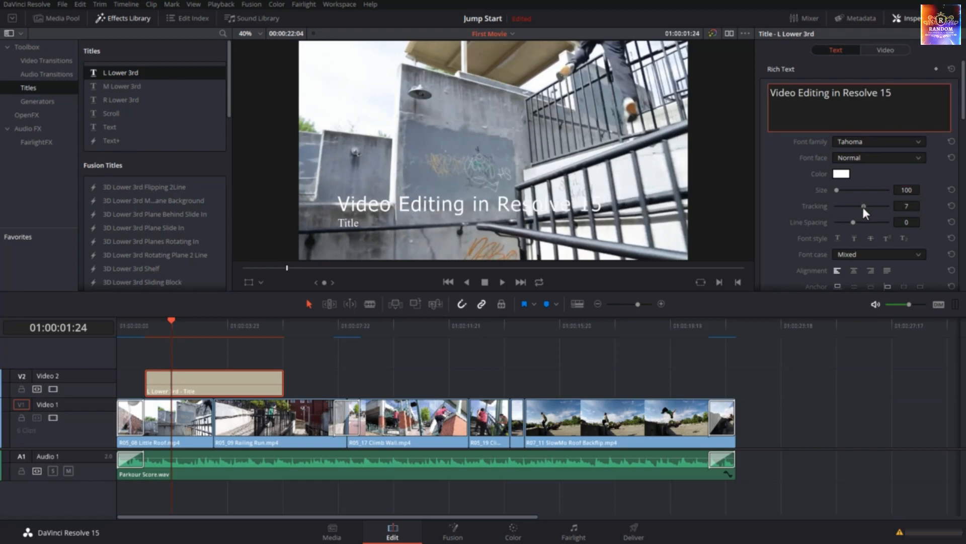
click(951, 206)
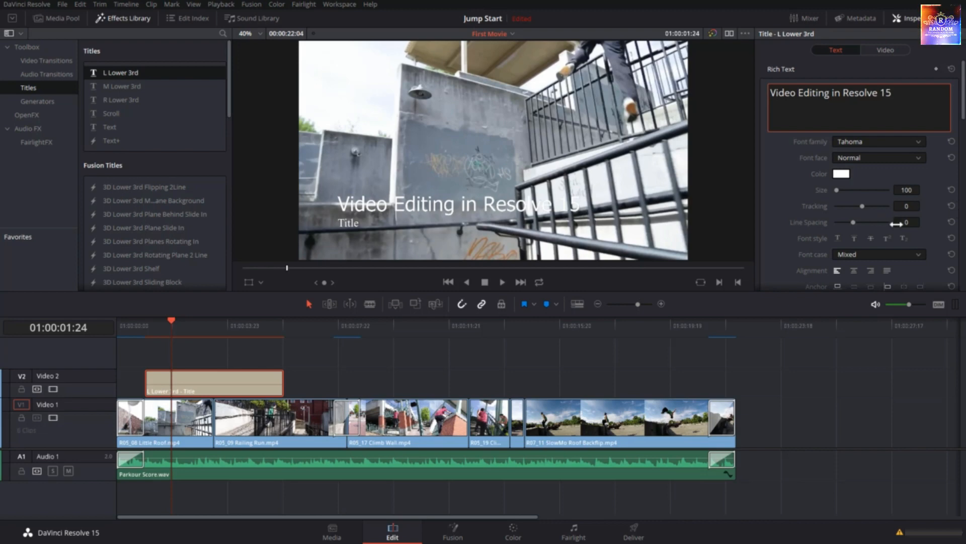
scroll(788, 190, down, 3)
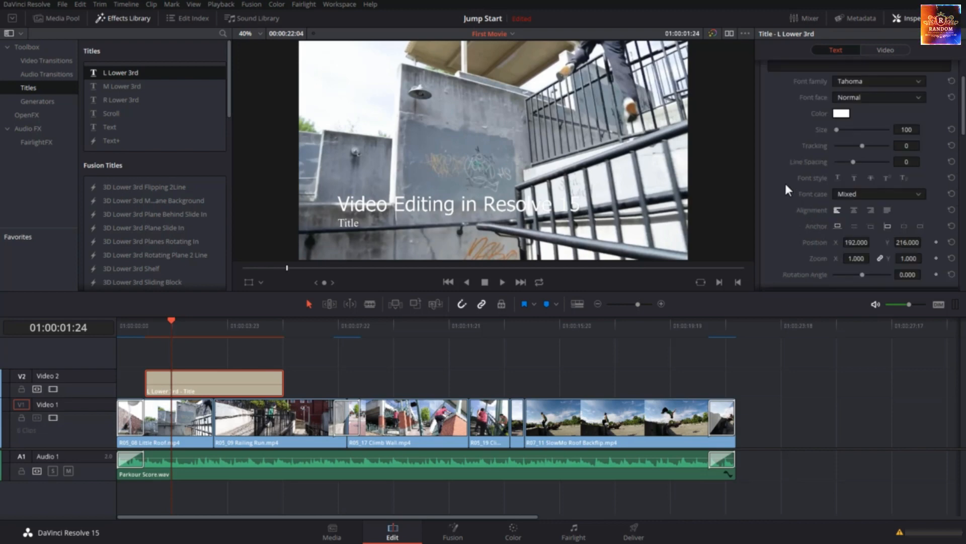
click(869, 198)
click(787, 221)
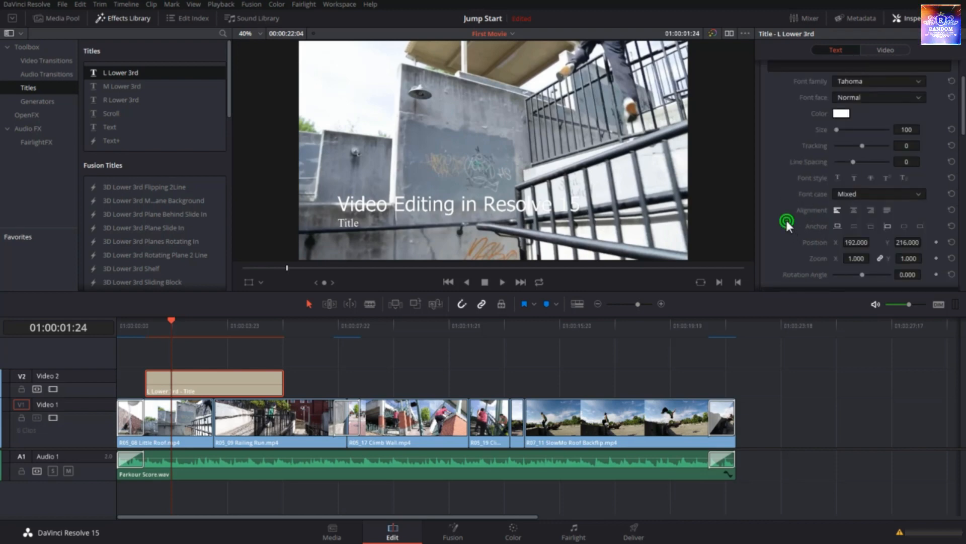
Try moving the first text line to position X 178, Y 247, and reset its position
scroll(787, 218, down, 3)
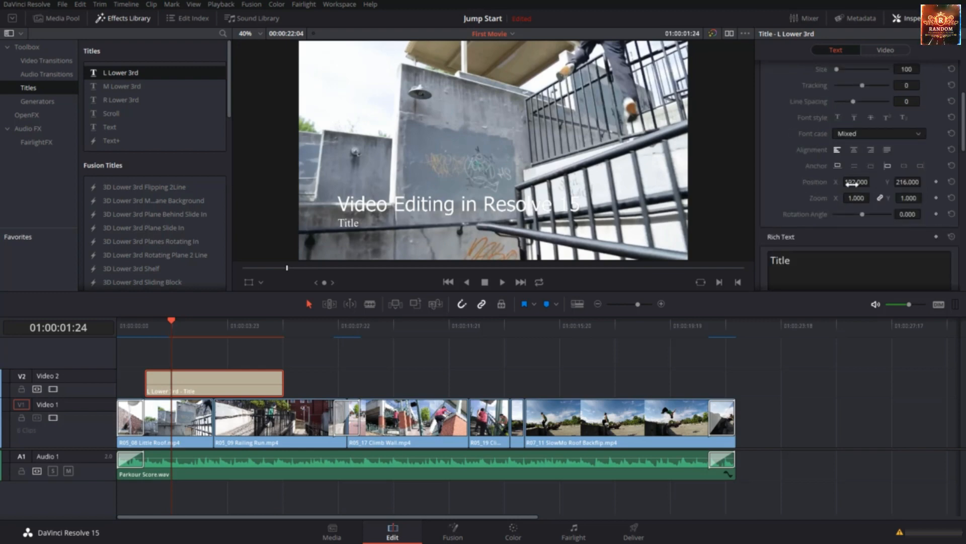
mouse_move(852, 184)
mouse_down()
mouse_move(871, 185)
mouse_move(845, 184)
mouse_up()
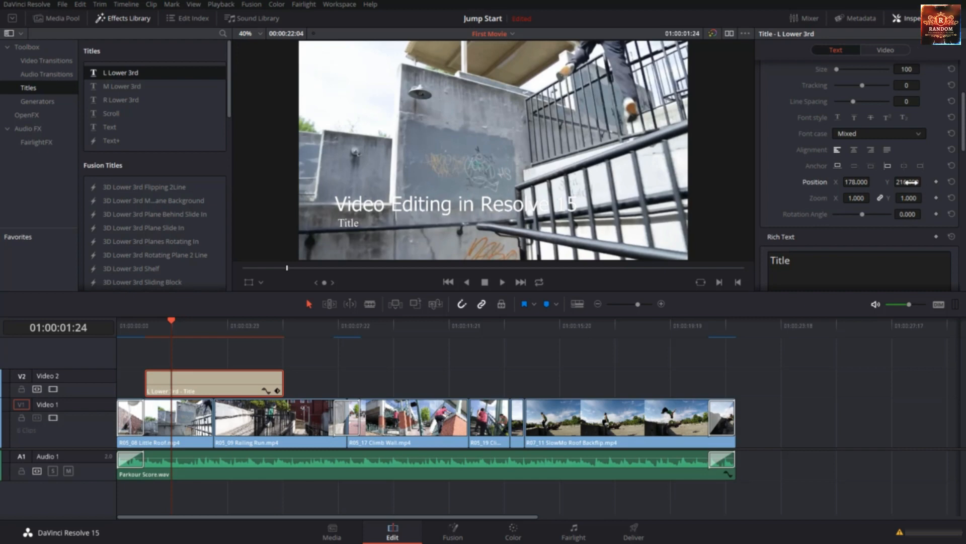
drag(911, 182, 938, 185)
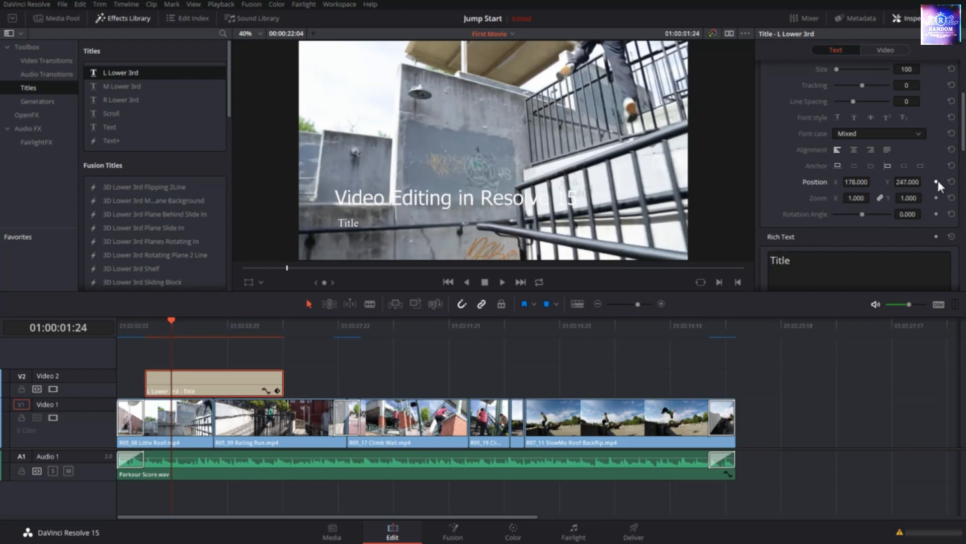
click(951, 181)
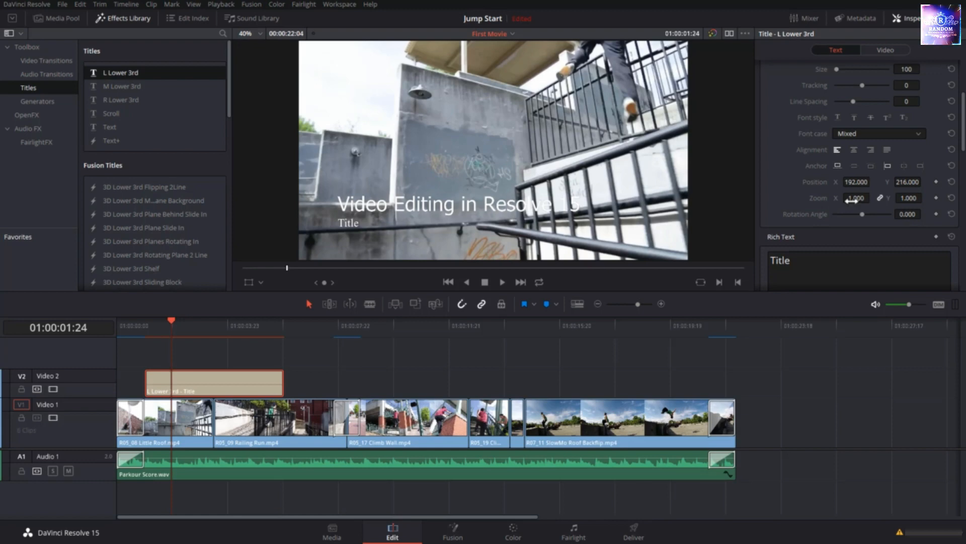
Set the first text line's zoom to 1.140 and try a rotation angle of 15.650 before resetting the rotation
mouse_move(851, 200)
mouse_down()
mouse_move(873, 197)
mouse_move(864, 198)
mouse_up()
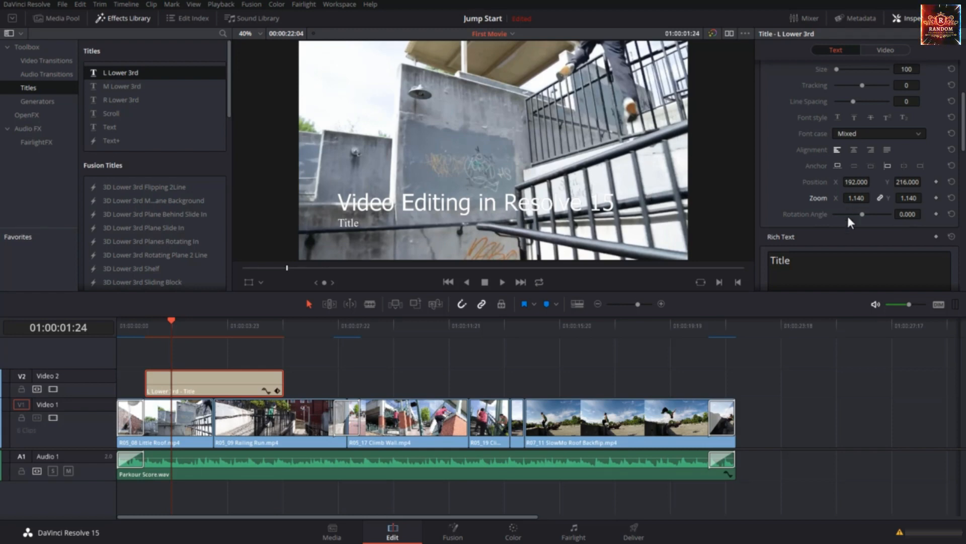
scroll(848, 225, down, 3)
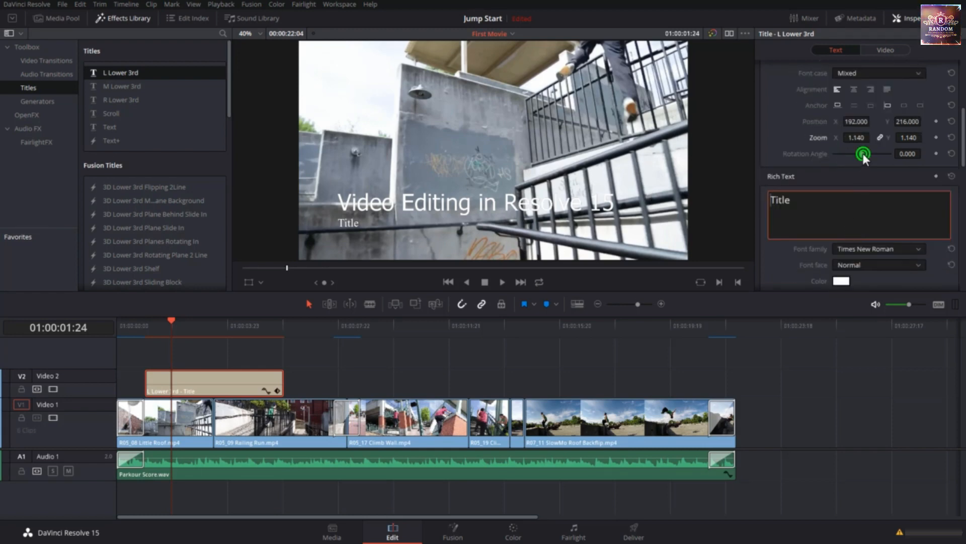
drag(862, 153, 864, 153)
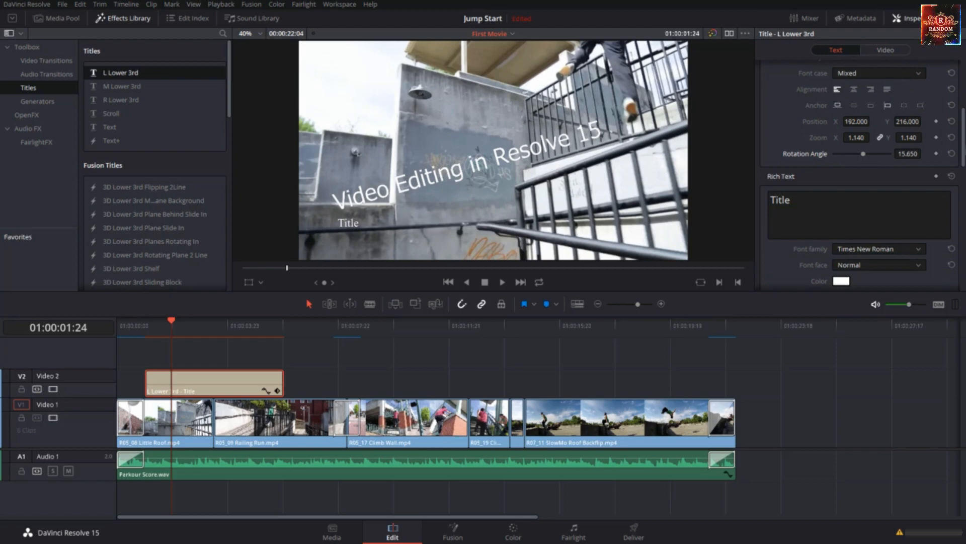
click(952, 154)
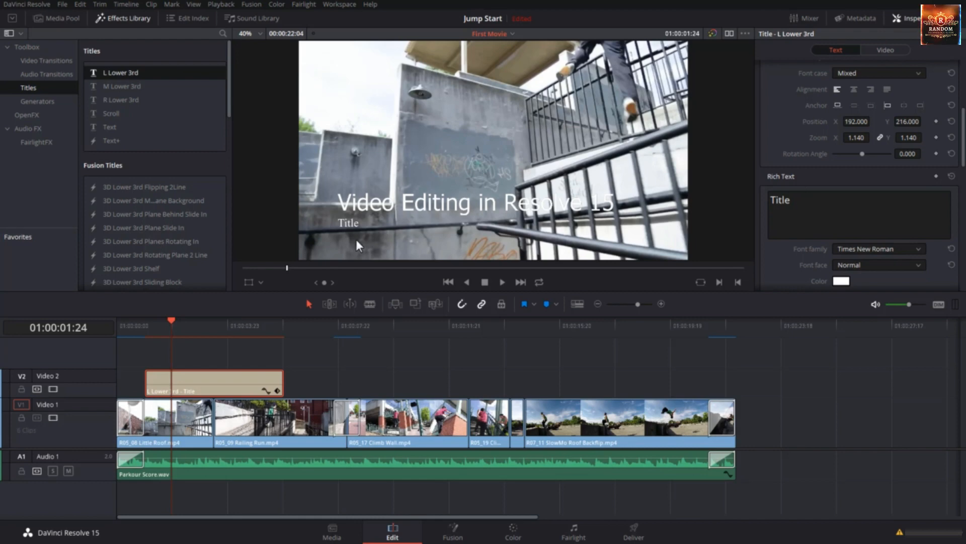
Replace the title's second text line with "By" and the author's name, and set its font to Tahoma
double_click(807, 198)
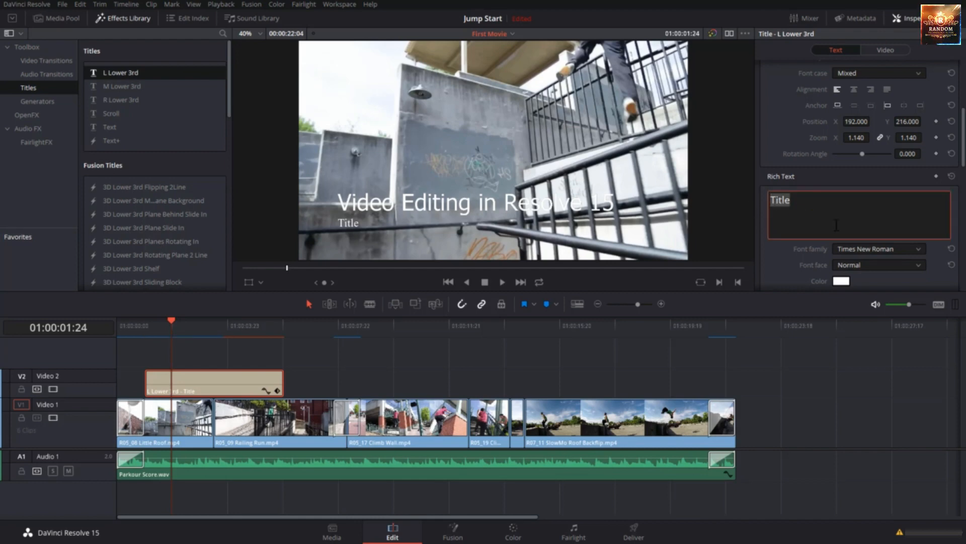
text(By Jean Lou)
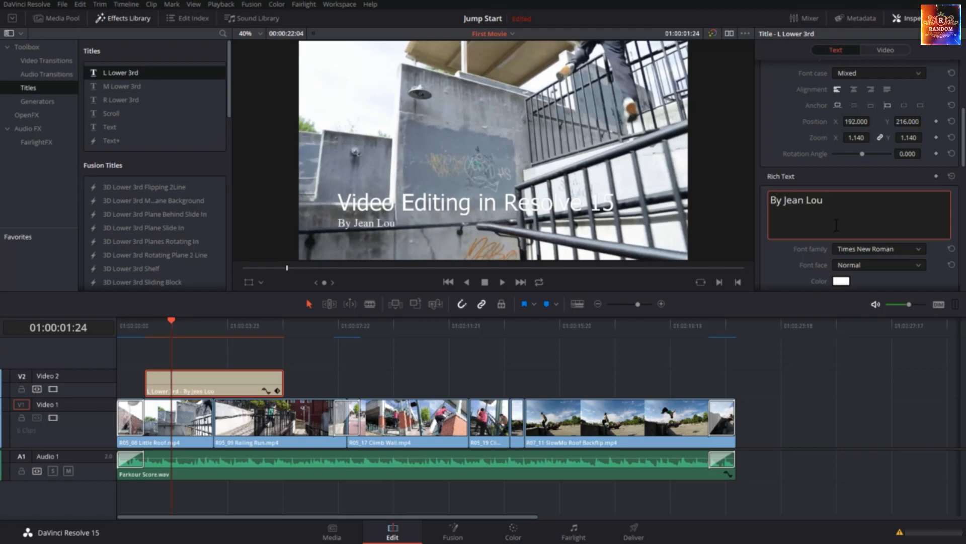
scroll(890, 206, down, 3)
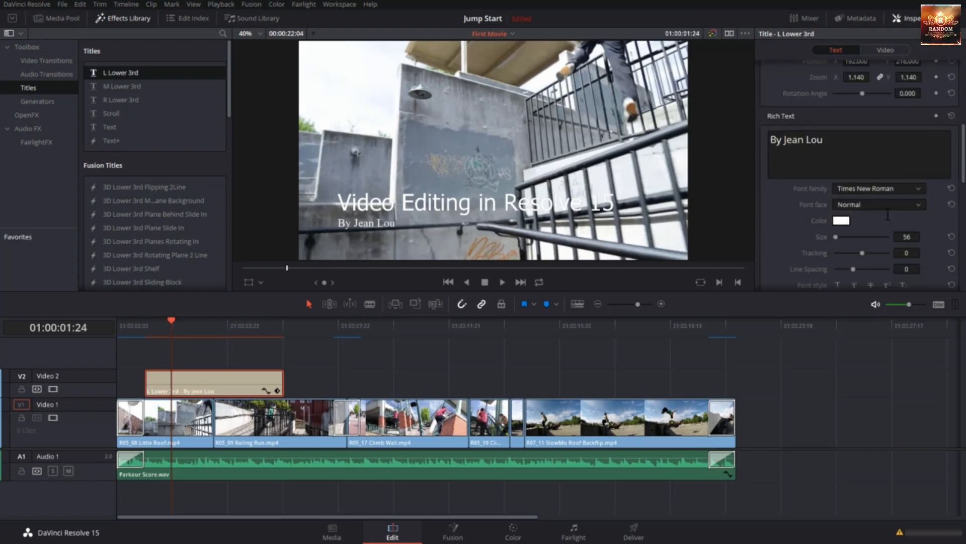
click(873, 189)
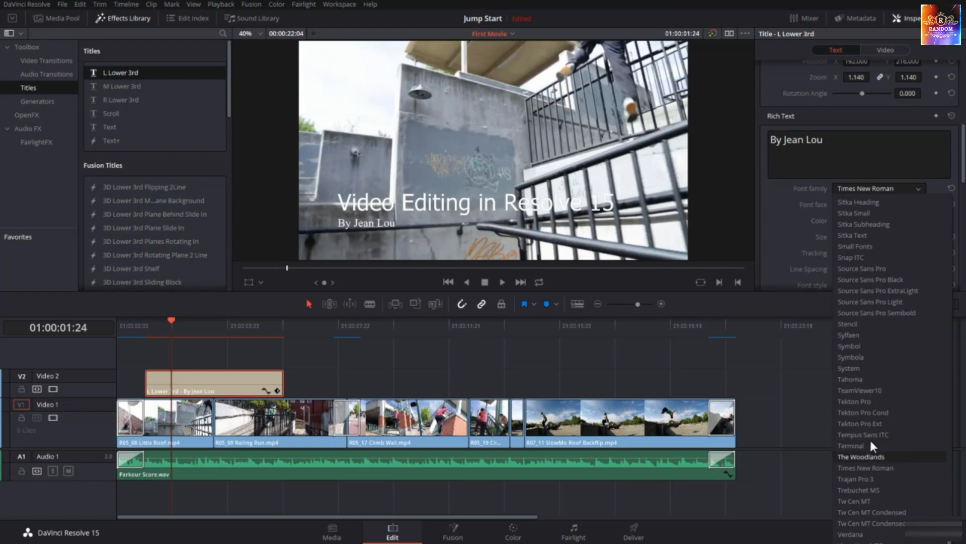
click(865, 379)
Set the title's drop shadow offset to X 9 and Y -11
scroll(848, 226, down, 3)
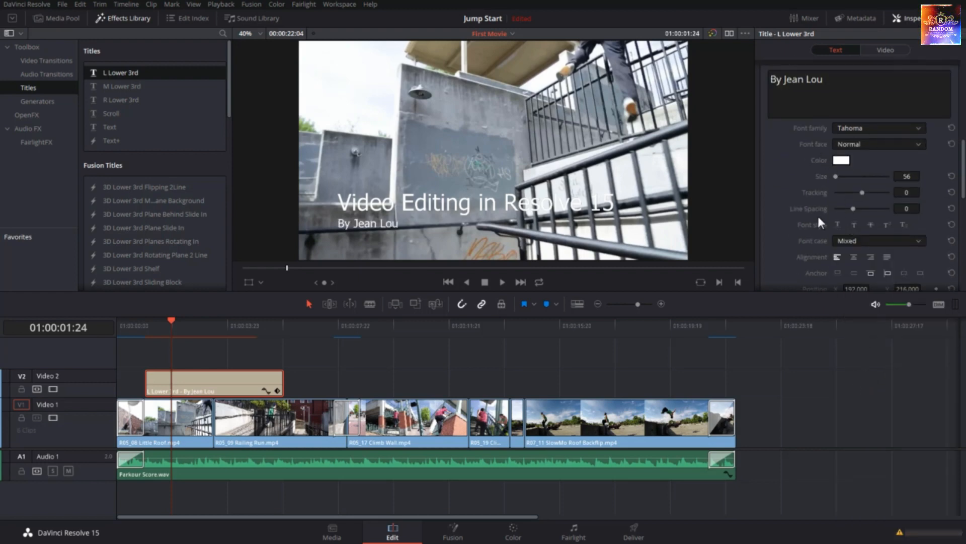
scroll(869, 211, down, 3)
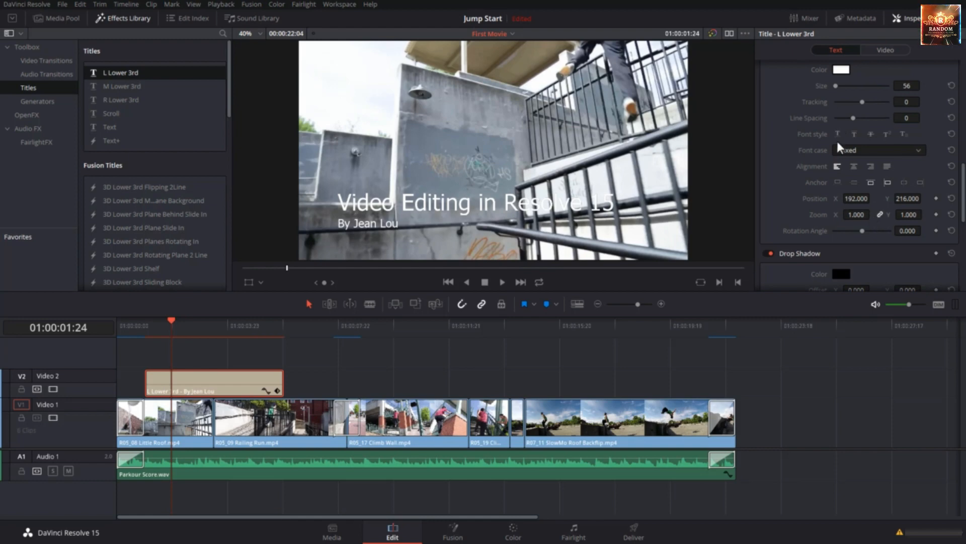
scroll(837, 148, up, 4)
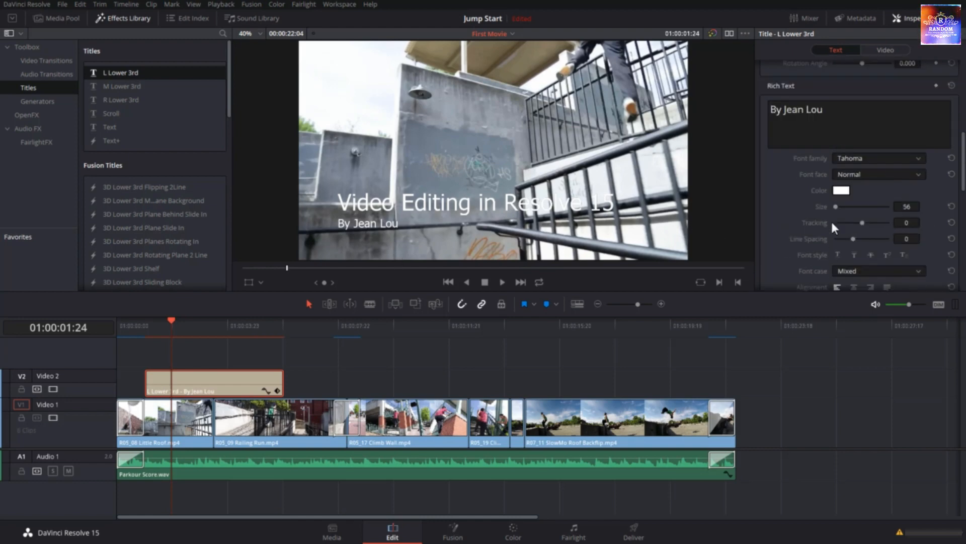
scroll(833, 226, down, 7)
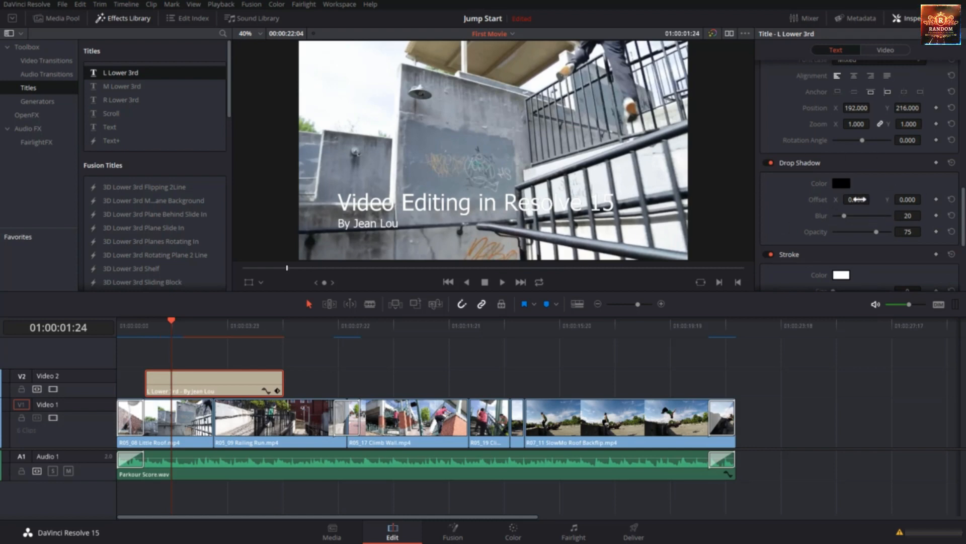
drag(860, 199, 924, 199)
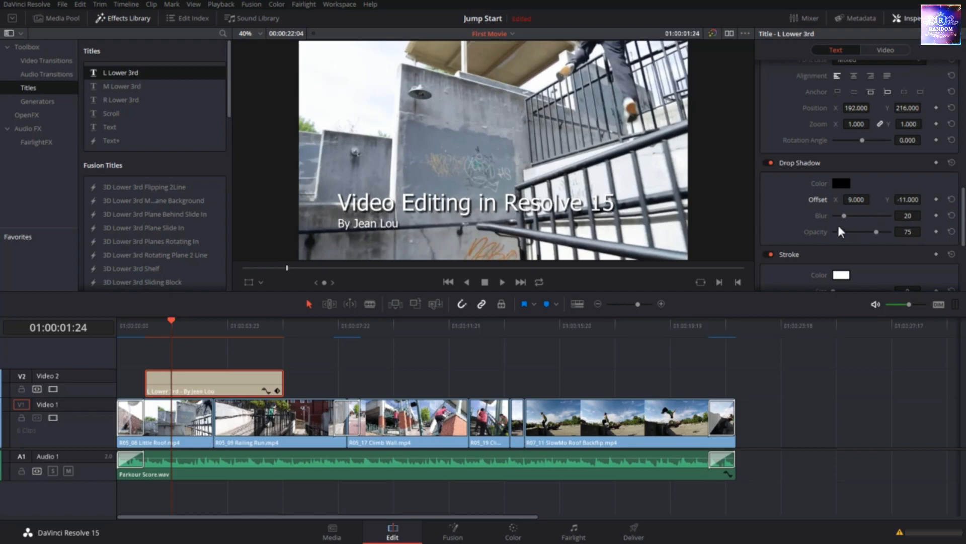
Give the title a background with height 0.243, center X 607 and Y 11, opacity 33 and corner radius 0.009
scroll(839, 231, down, 3)
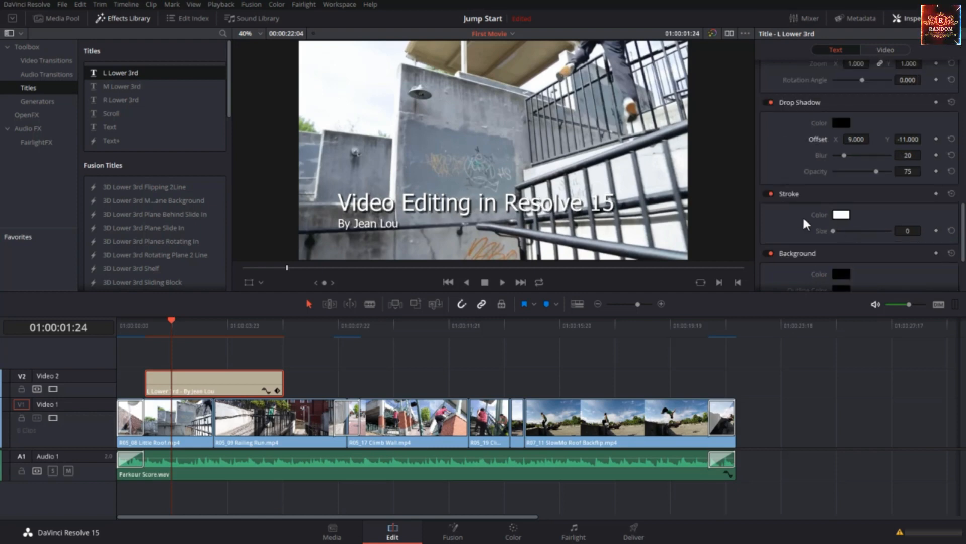
scroll(806, 224, down, 4)
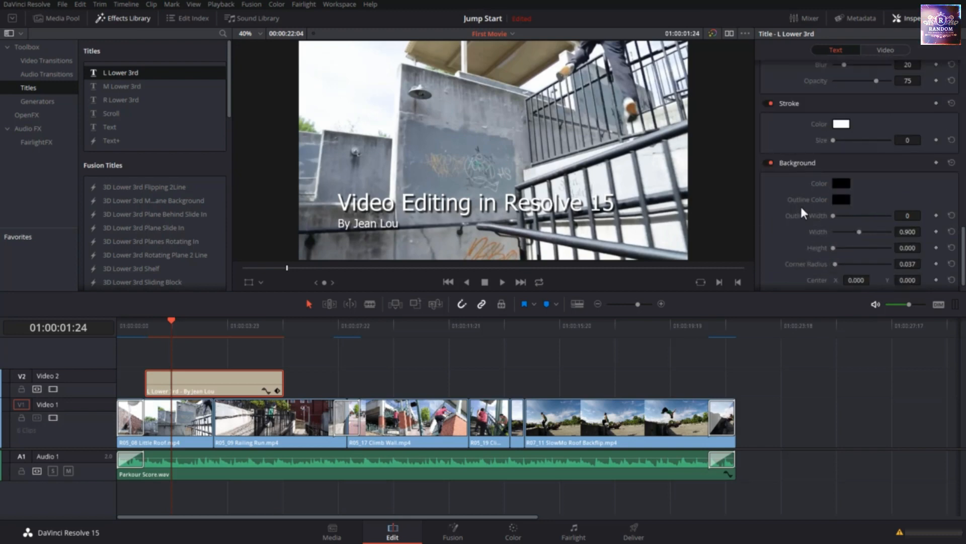
scroll(811, 234, down, 1)
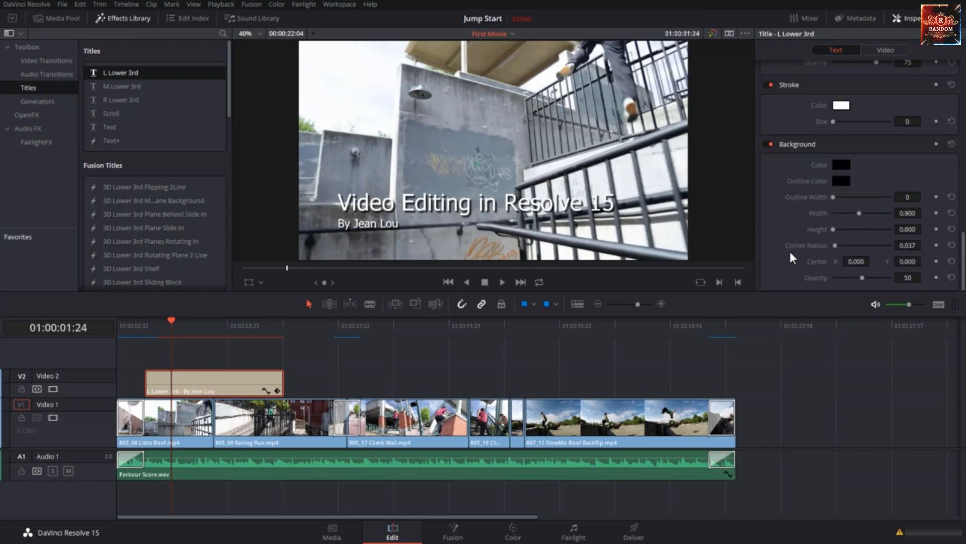
drag(833, 231, 842, 234)
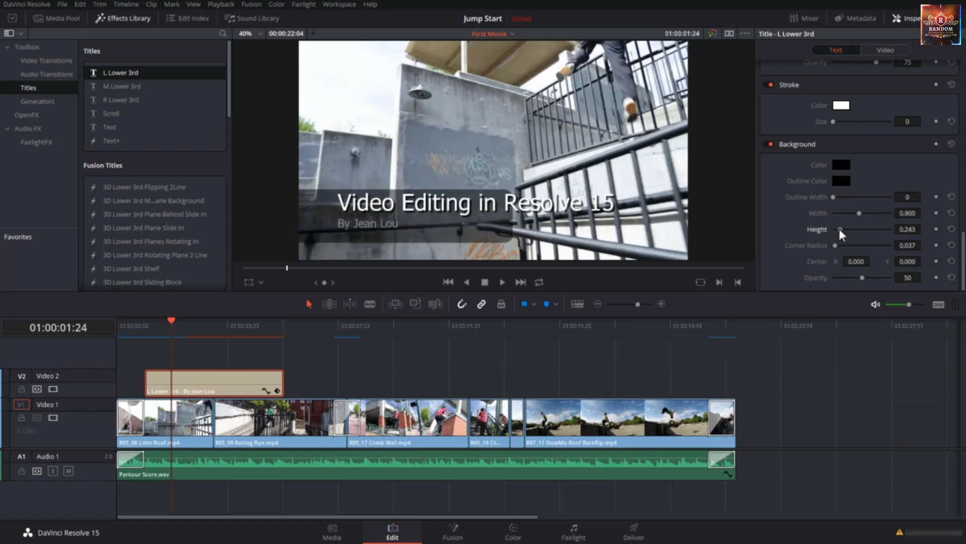
drag(909, 261, 924, 260)
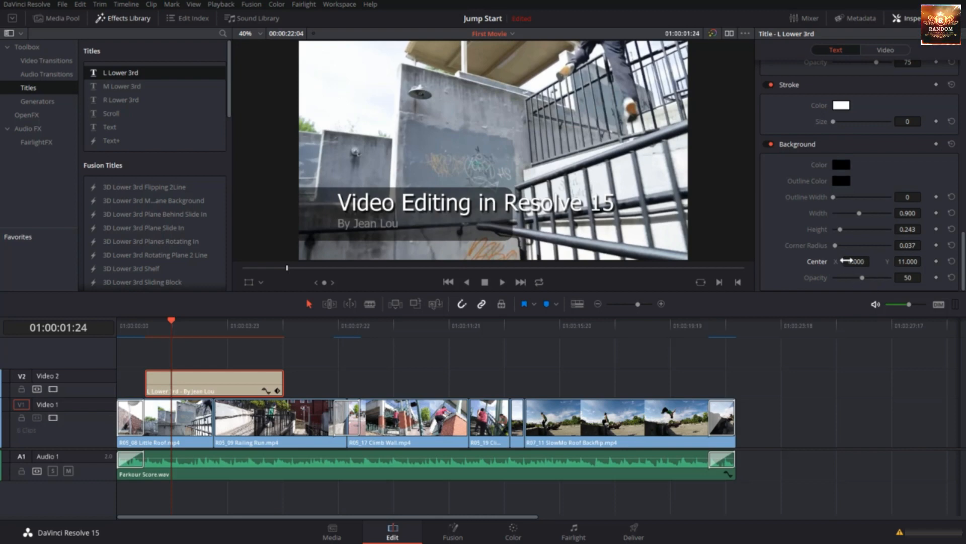
drag(856, 262, 866, 261)
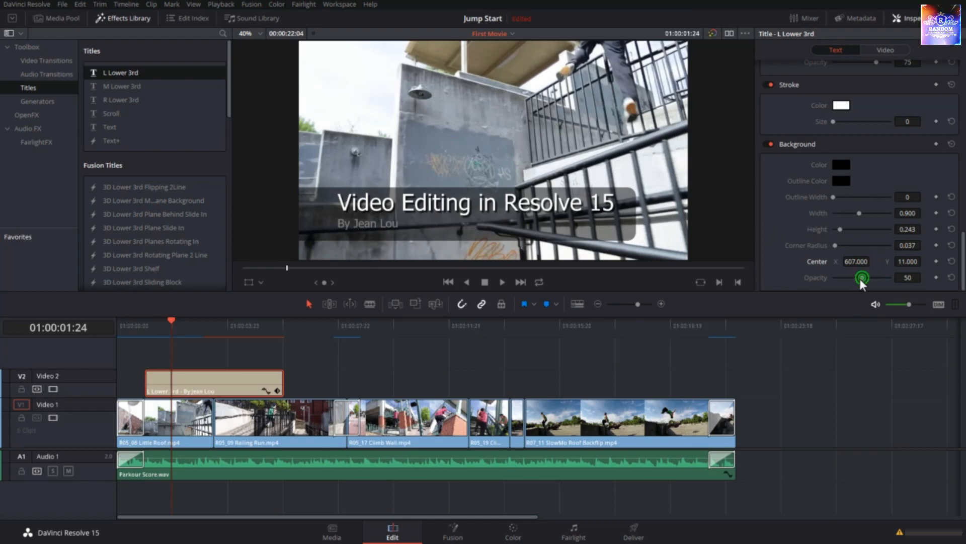
drag(860, 279, 854, 278)
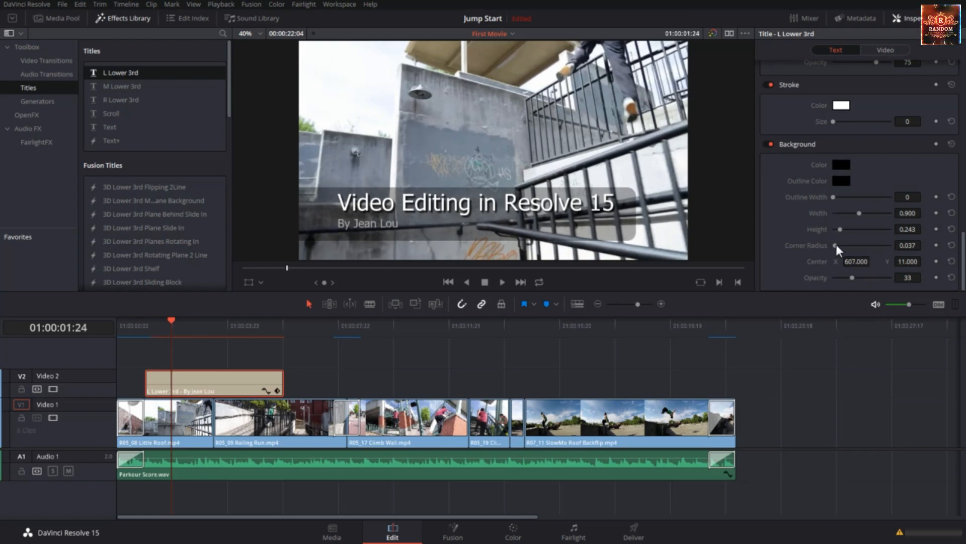
drag(835, 243, 832, 246)
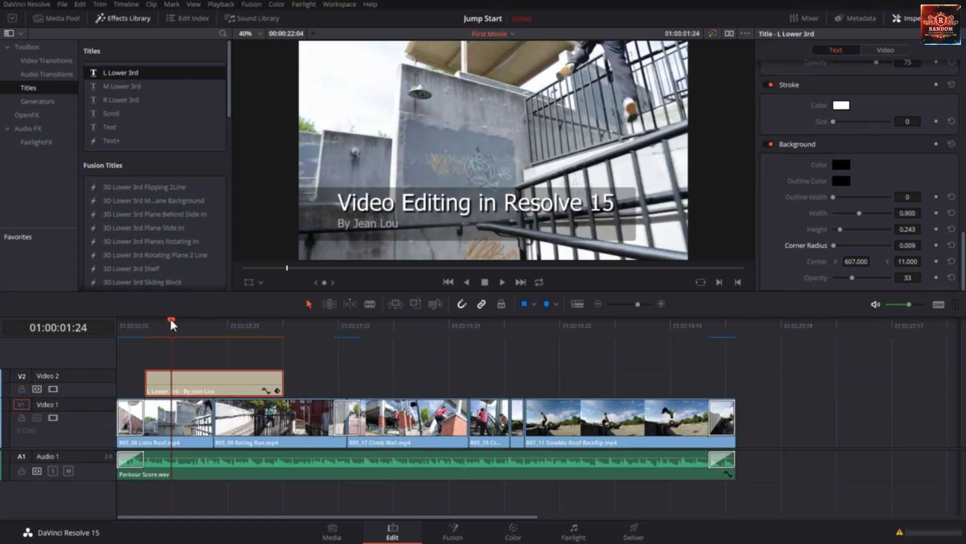
Play the timeline from the start and replay the lower-third section to review the styled title over the clips
drag(168, 327, 144, 328)
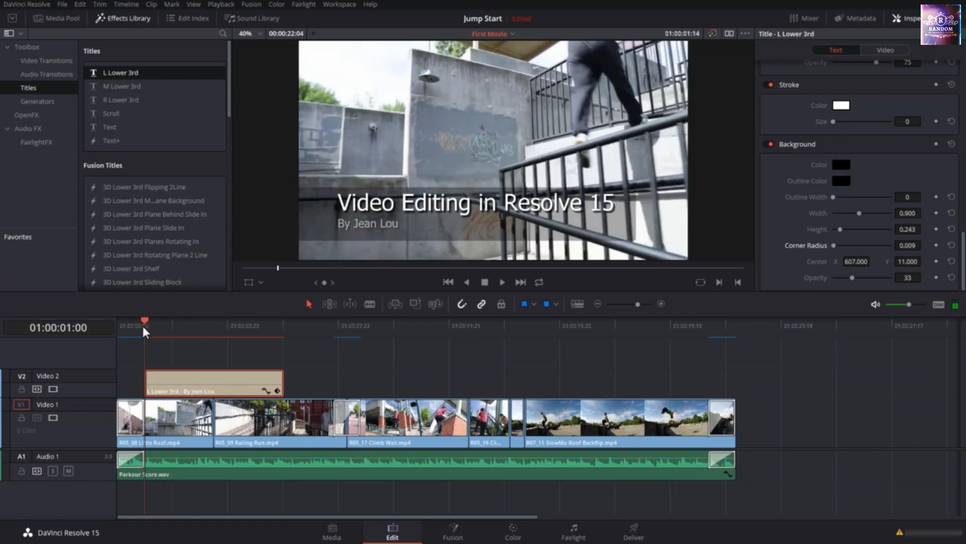
click(363, 362)
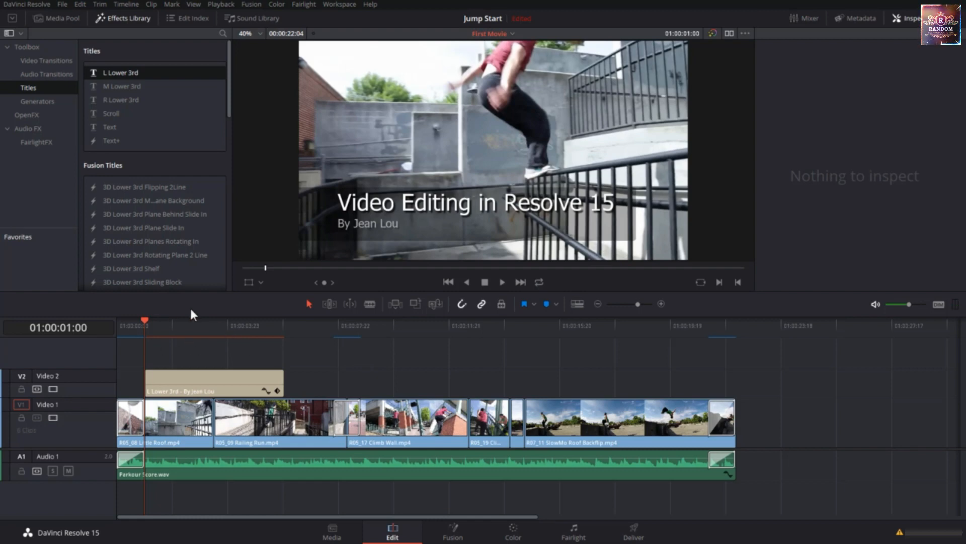
drag(146, 317, 100, 315)
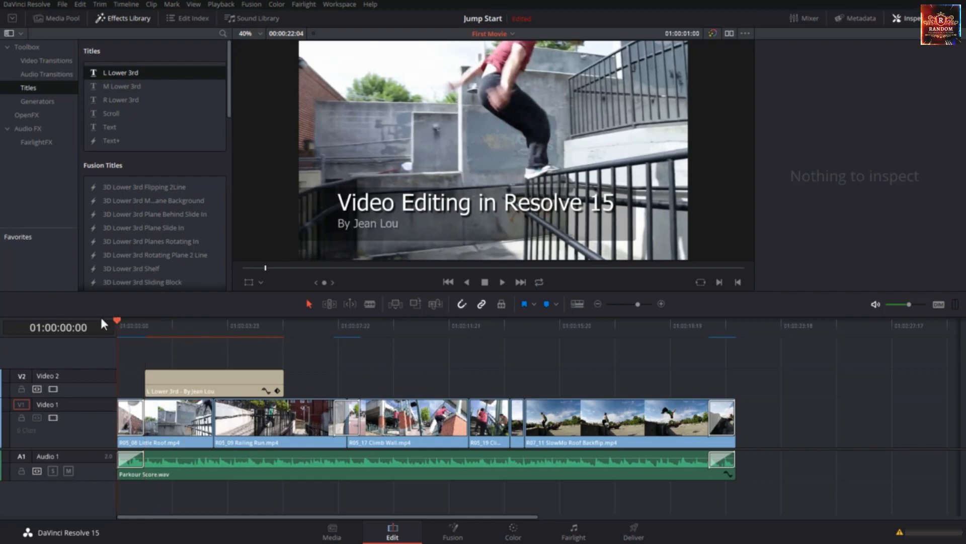
key(space)
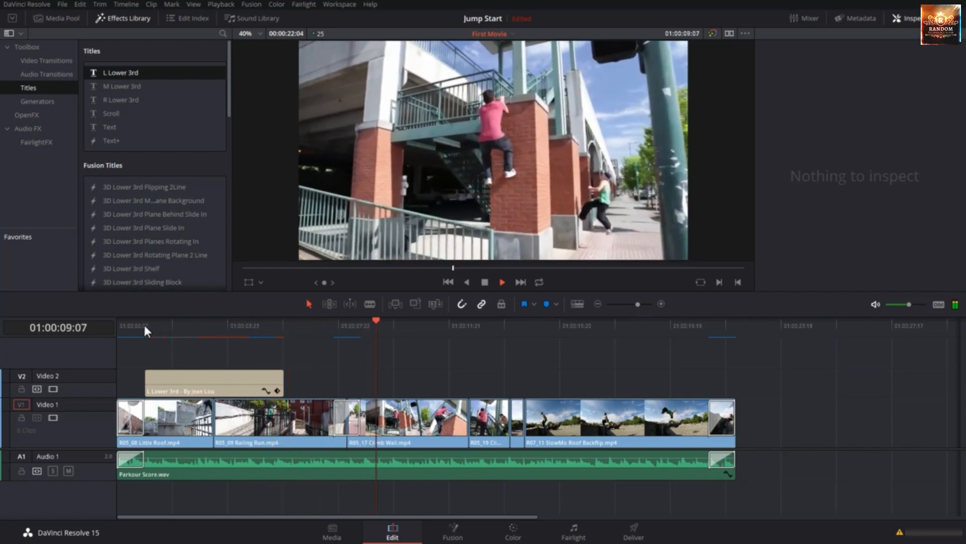
click(144, 324)
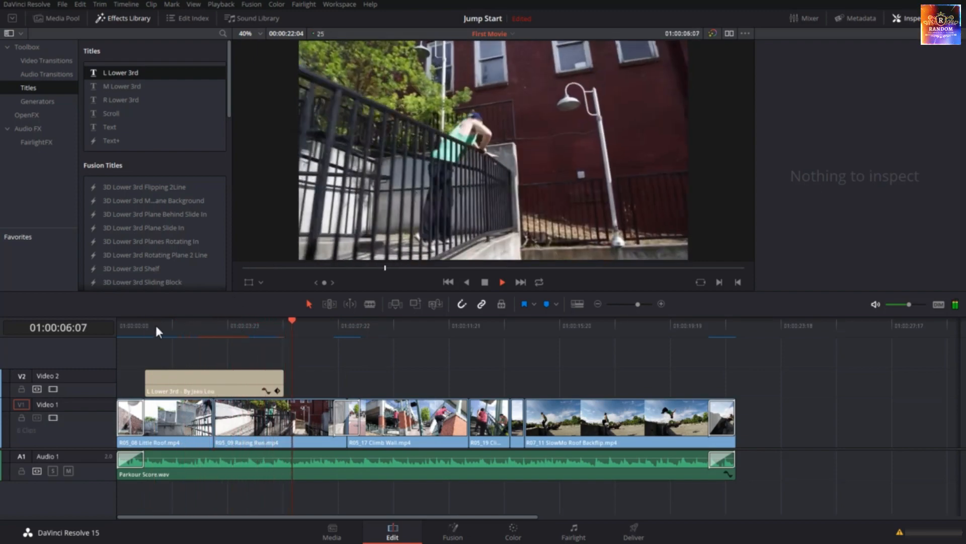
click(143, 326)
key(space)
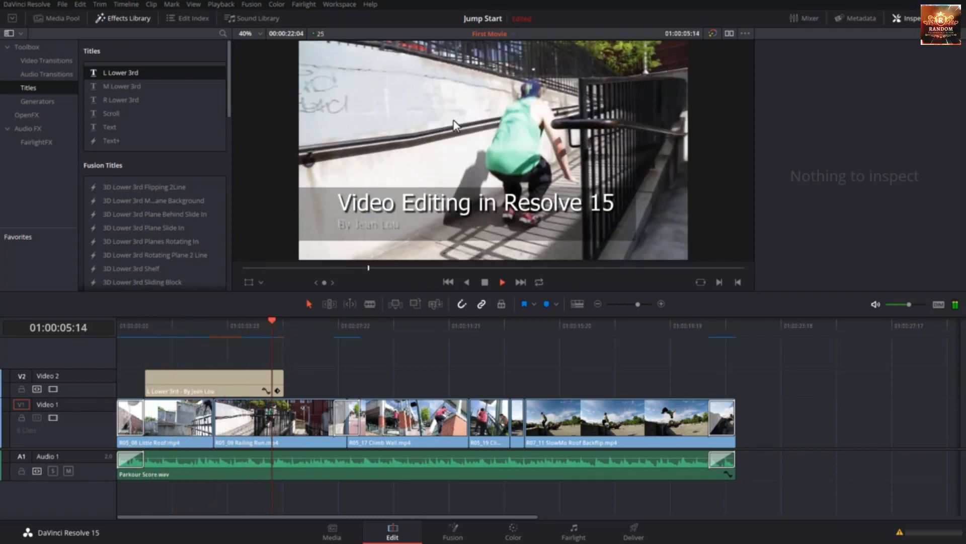
click(209, 354)
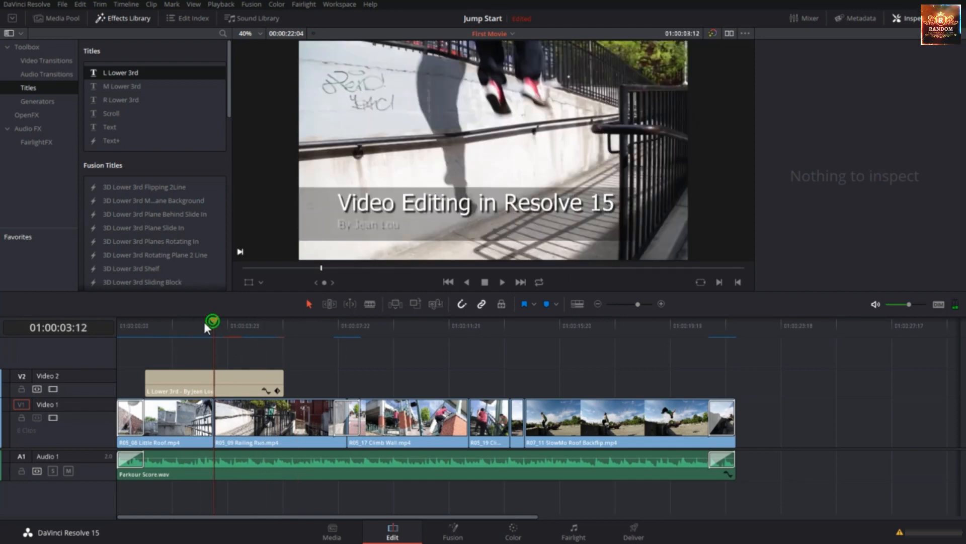
Add a Cross Dissolve to both ends of the lower-third title and extend its end to the transition before the Climb Wall clip
drag(213, 321, 152, 327)
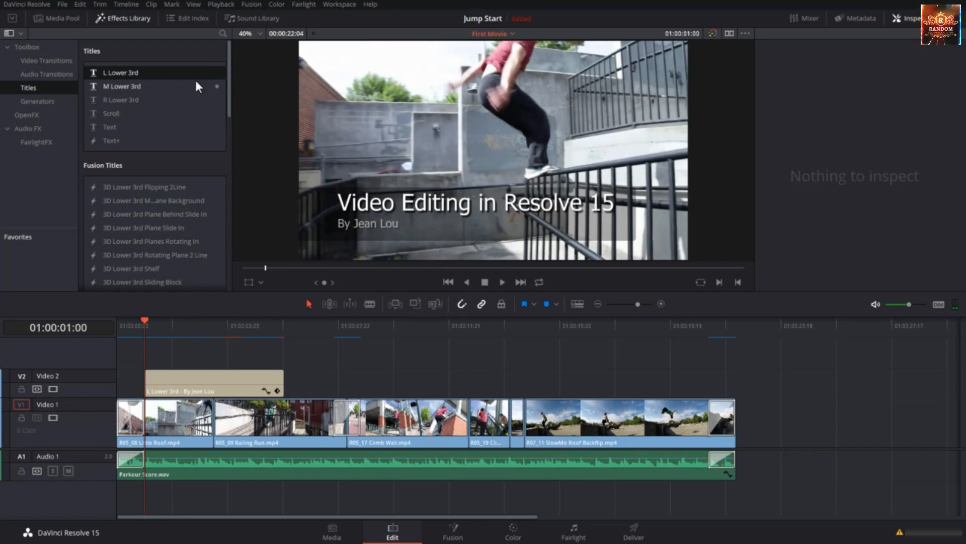
click(65, 61)
click(160, 118)
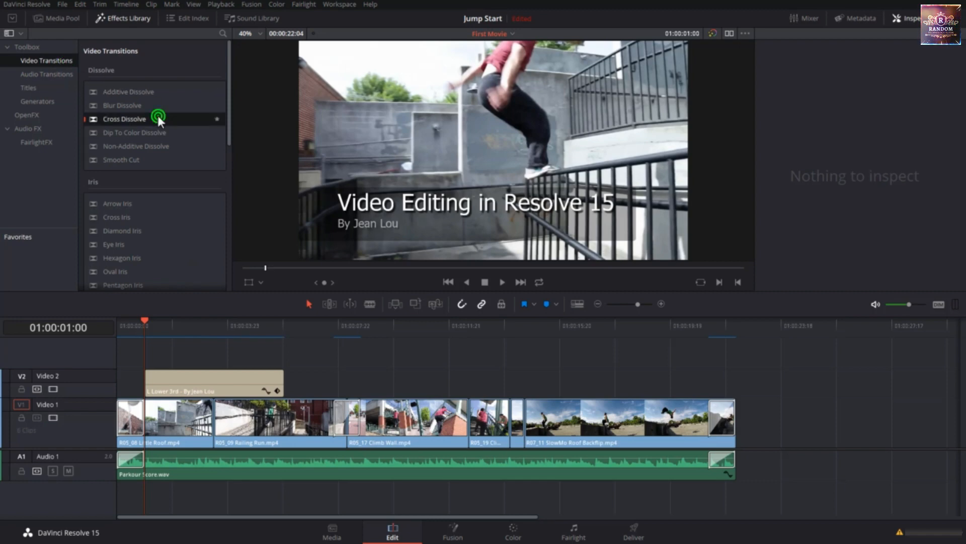
drag(158, 116, 153, 377)
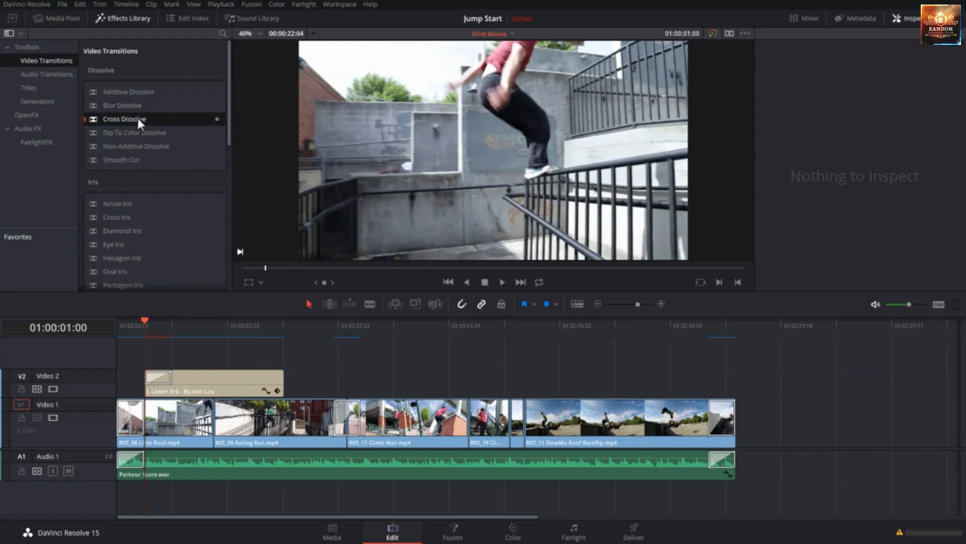
drag(138, 118, 282, 384)
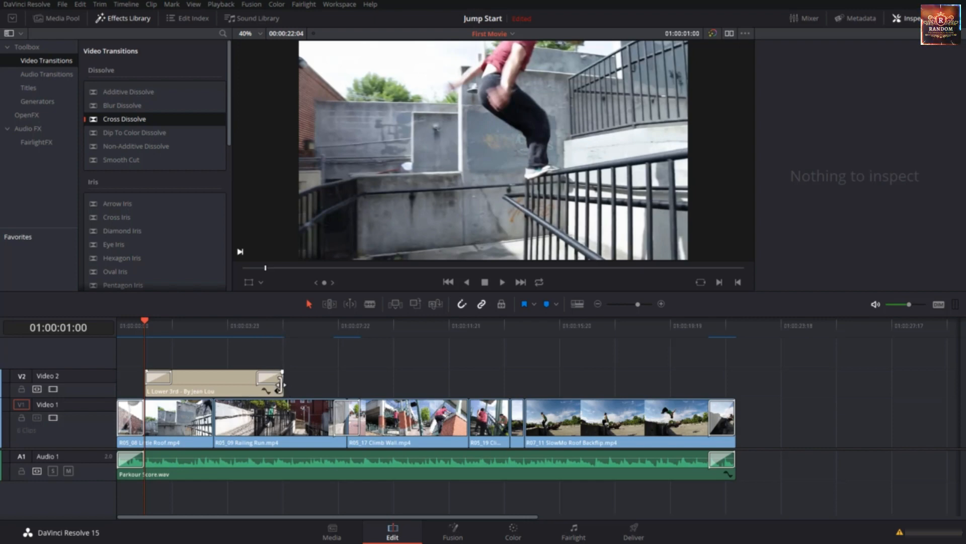
drag(280, 385, 332, 378)
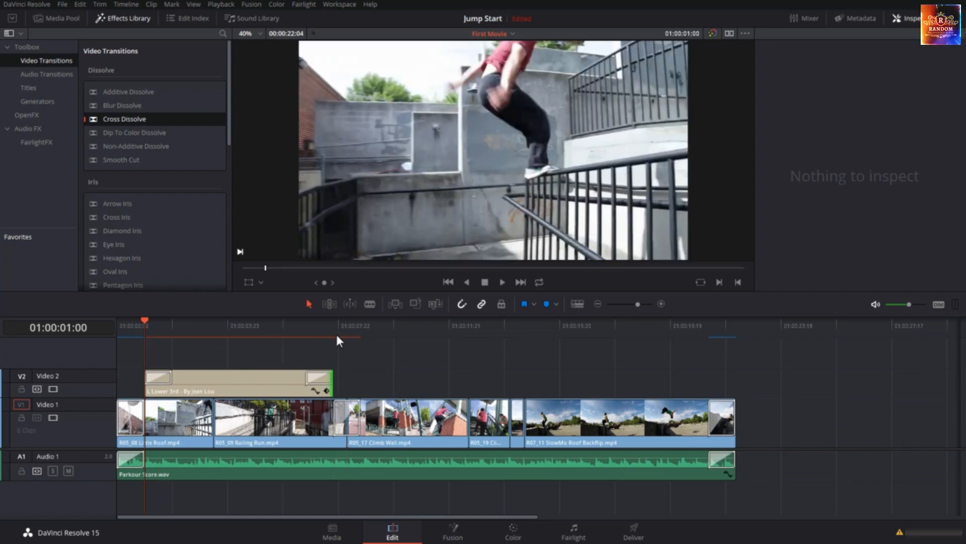
Play the opening from the start to review how the lower-third title fades in and how long it stays
drag(143, 319, 92, 319)
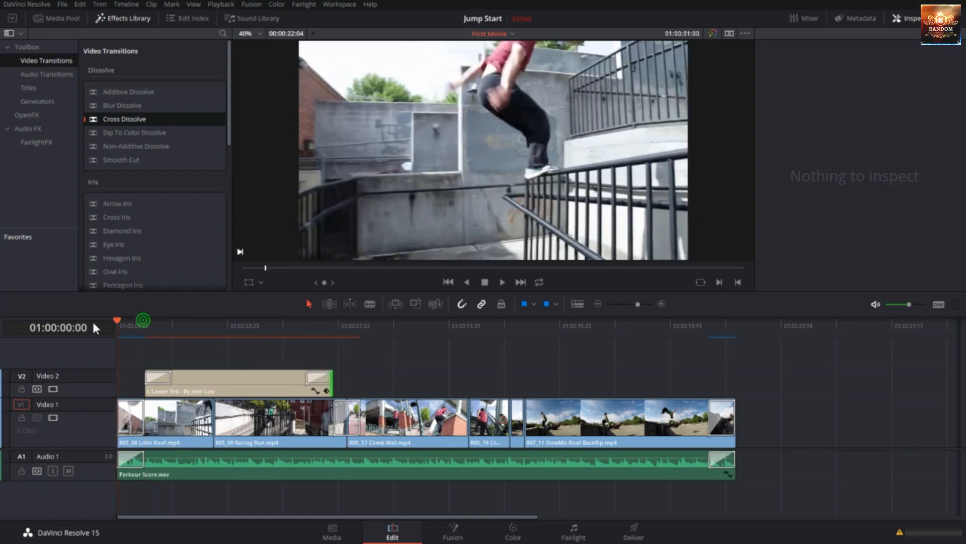
key(space)
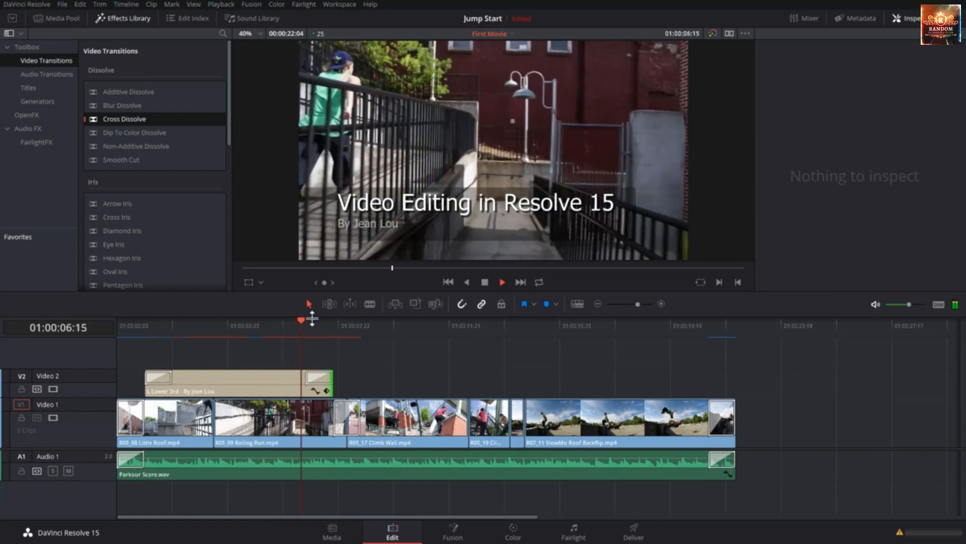
click(324, 321)
Add a Text title on Video 1 directly after the last clip, at 01:00:22:04
drag(324, 321, 717, 370)
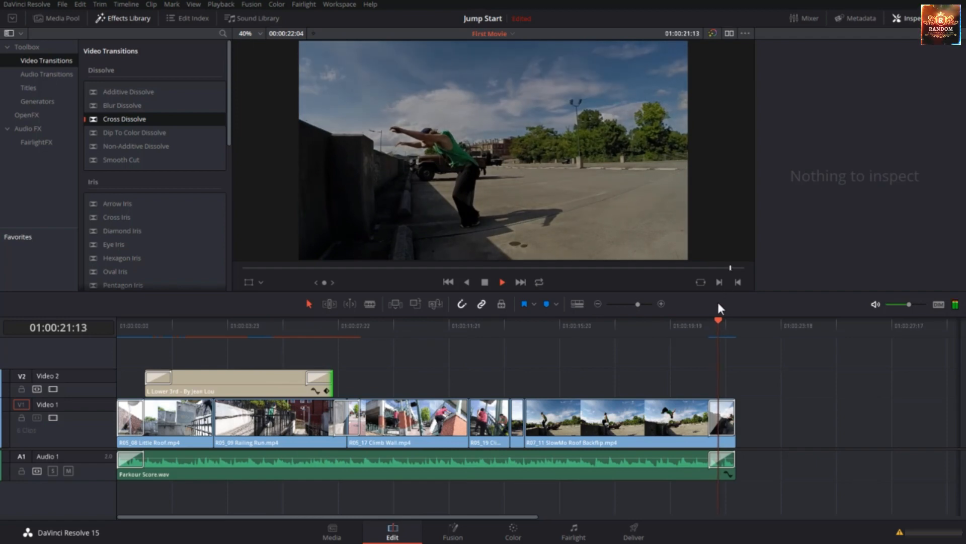
drag(725, 322, 732, 322)
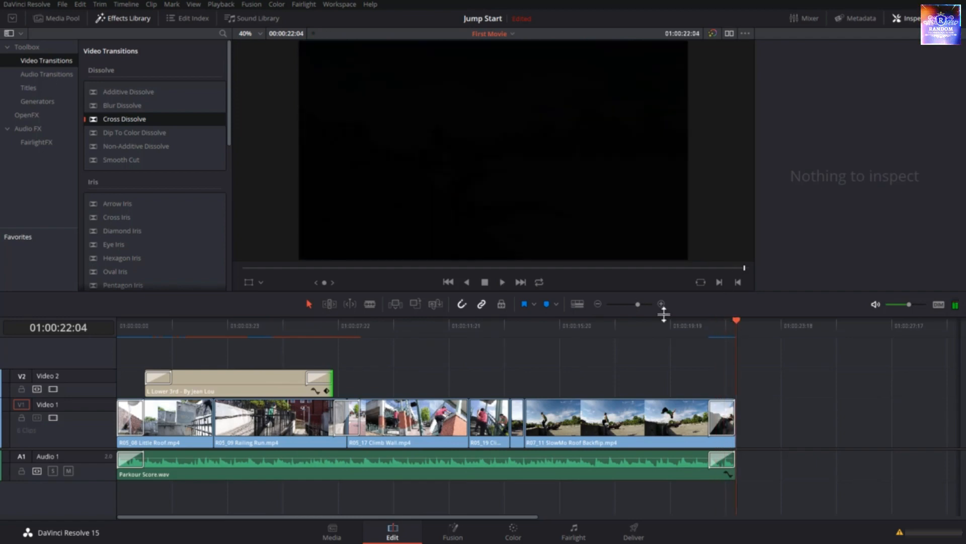
click(38, 86)
click(142, 128)
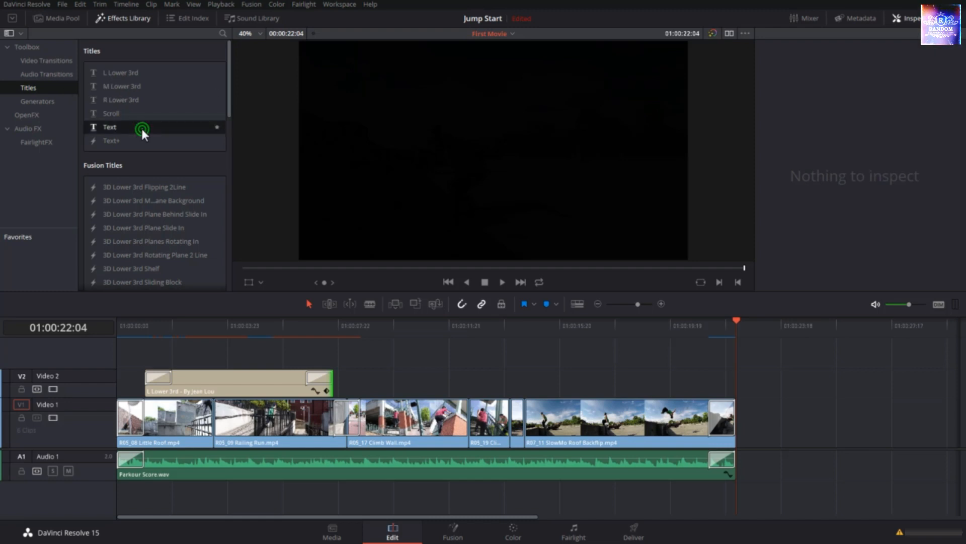
drag(141, 130, 741, 424)
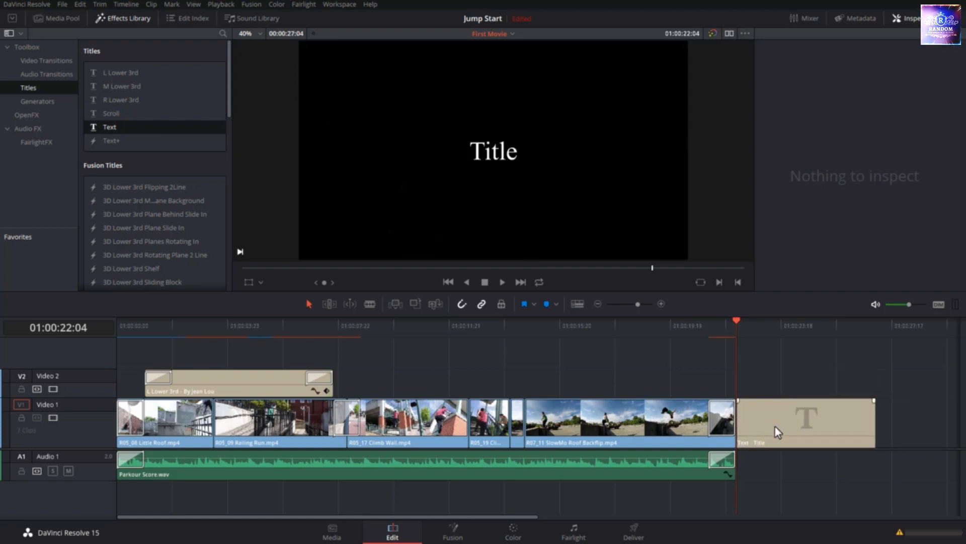
Replace the closing title's text with "Thank you for watching"
click(776, 424)
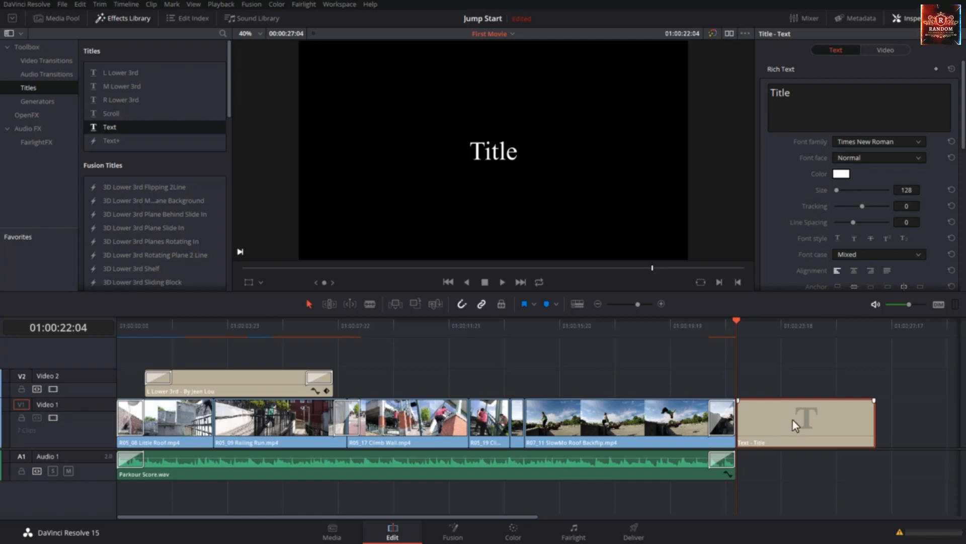
scroll(780, 86, down, 10)
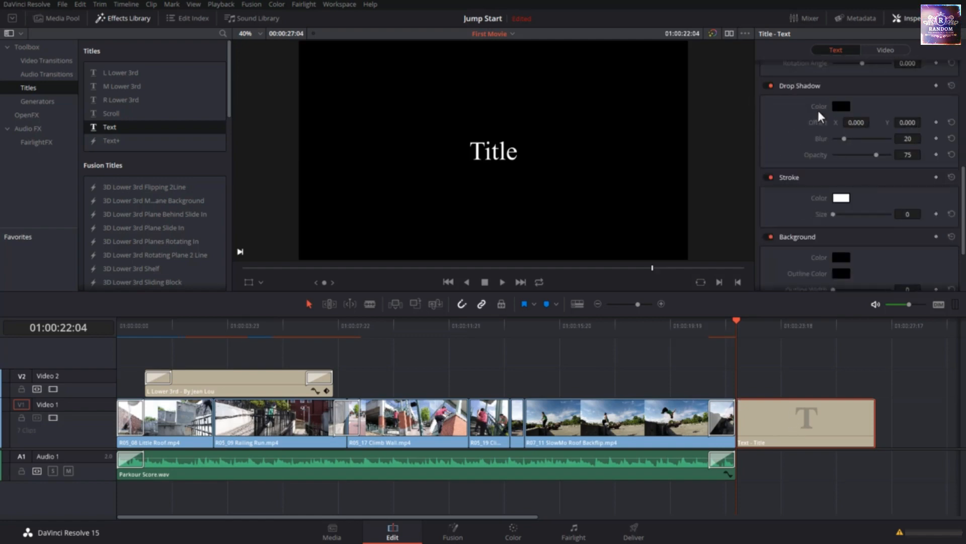
scroll(805, 176, down, 4)
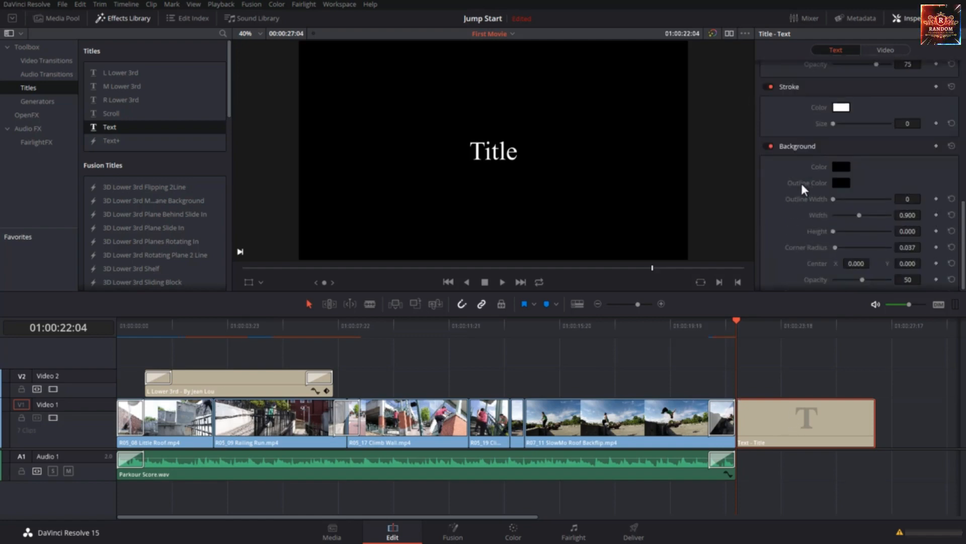
scroll(800, 184, up, 15)
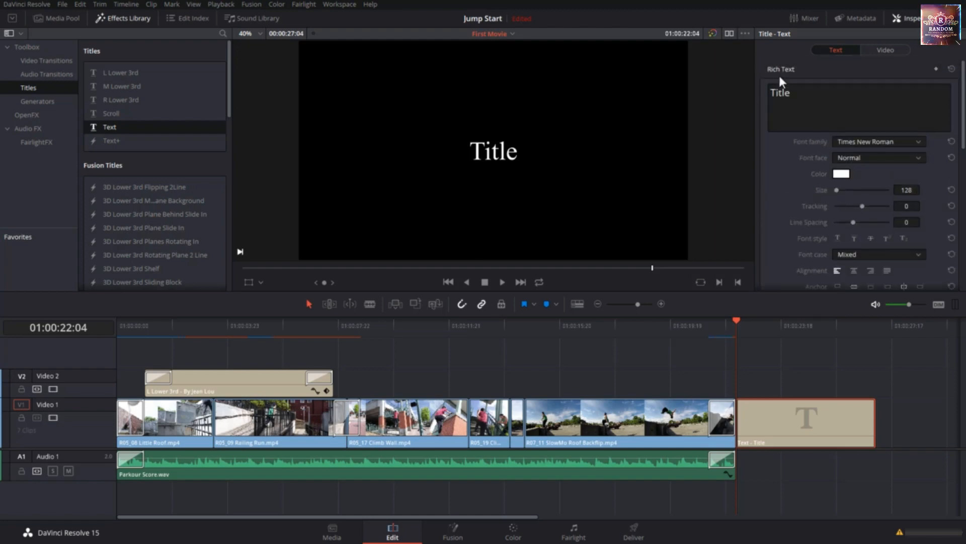
triple_click(809, 92)
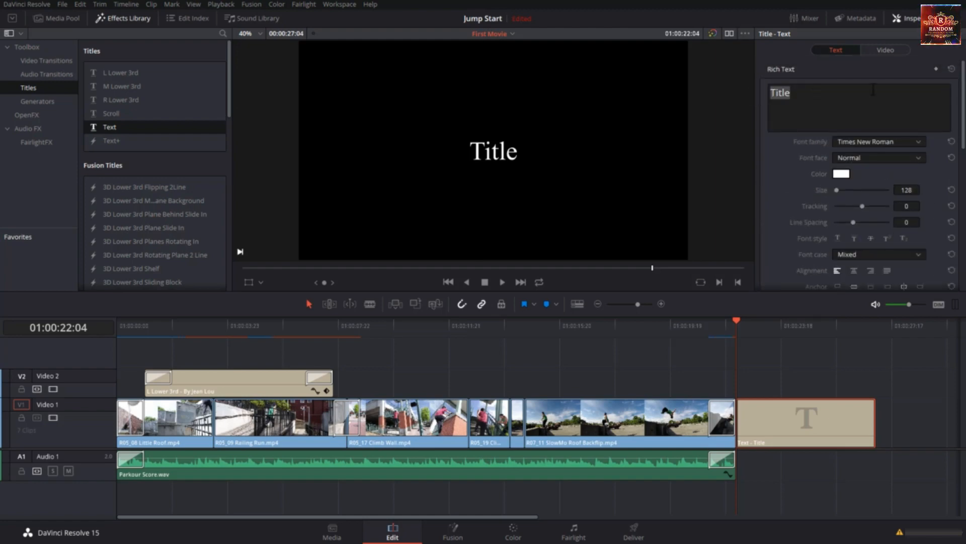
text(Thank you for watching)
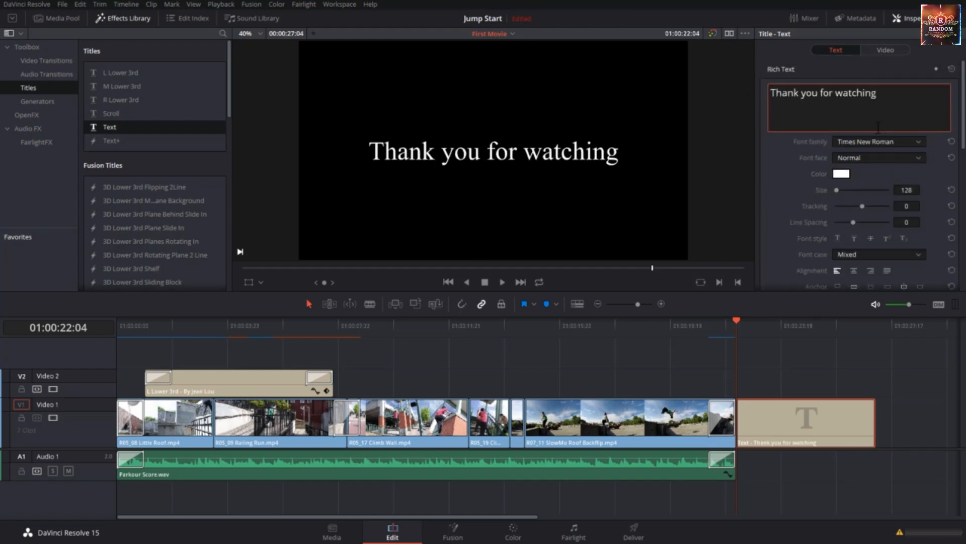
Set the closing title's font to Tahoma and its size to 138
click(872, 144)
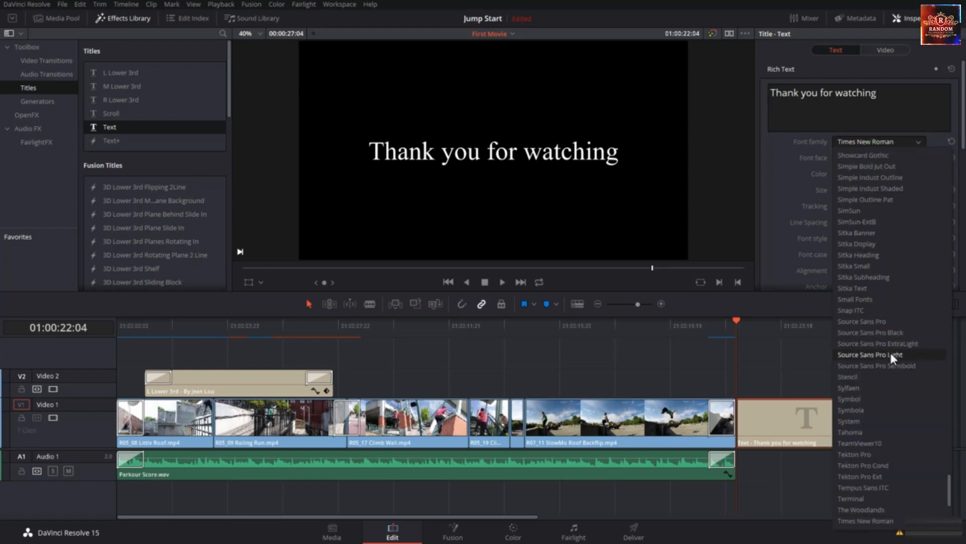
click(880, 431)
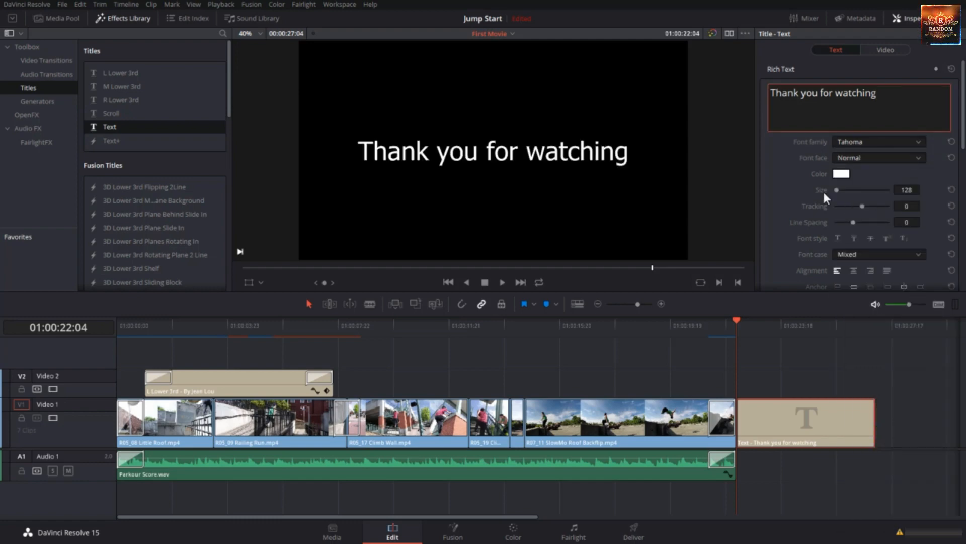
drag(904, 191, 908, 192)
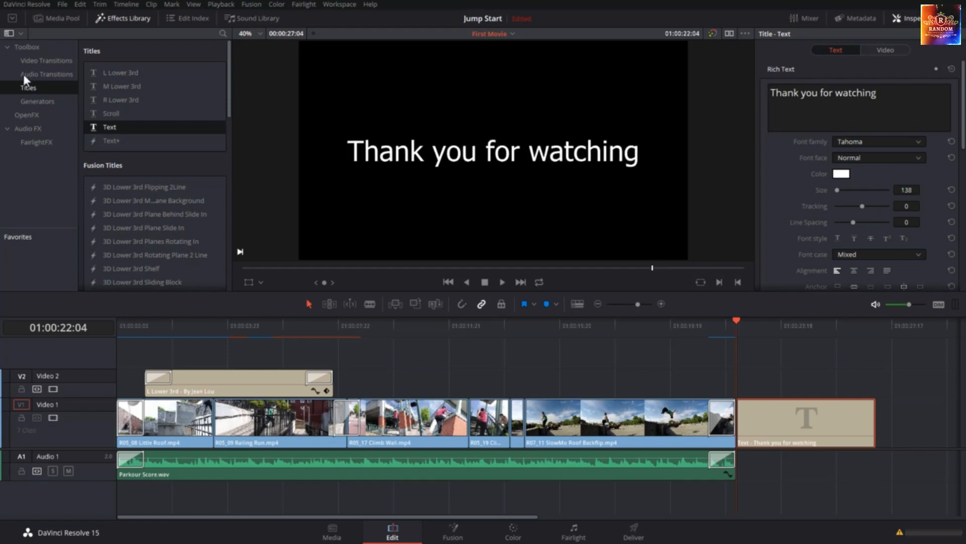
Add a Cross Dissolve to the start and the end of the closing title on Video 1
click(58, 61)
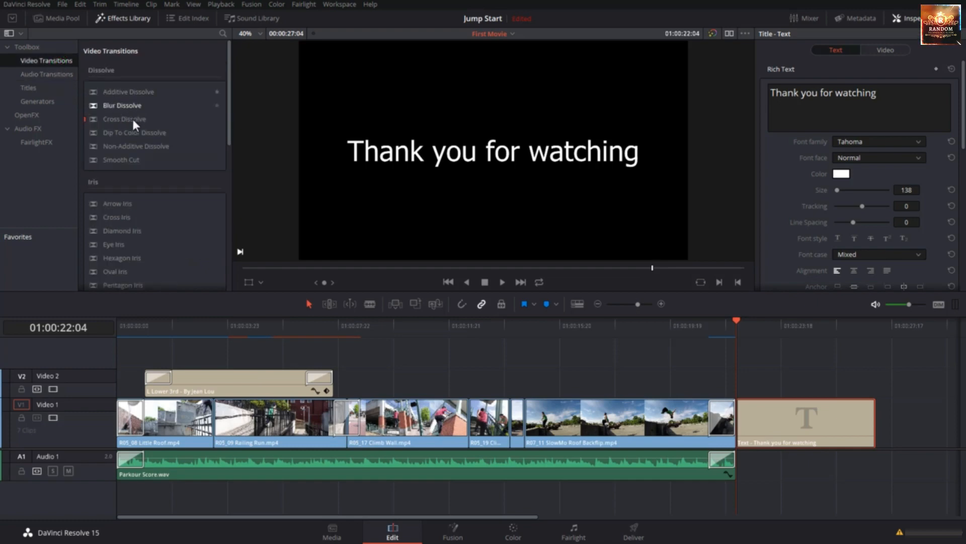
drag(136, 126, 749, 416)
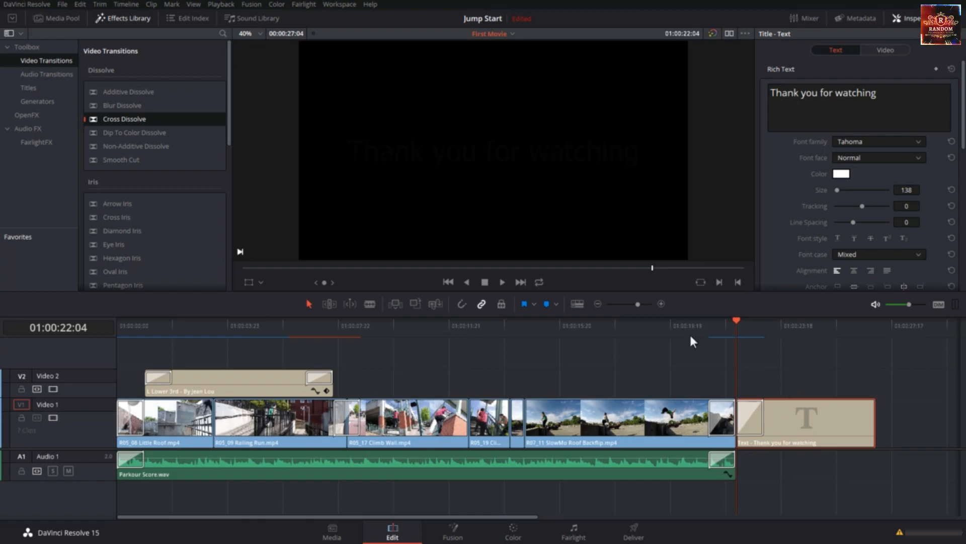
drag(127, 119, 881, 442)
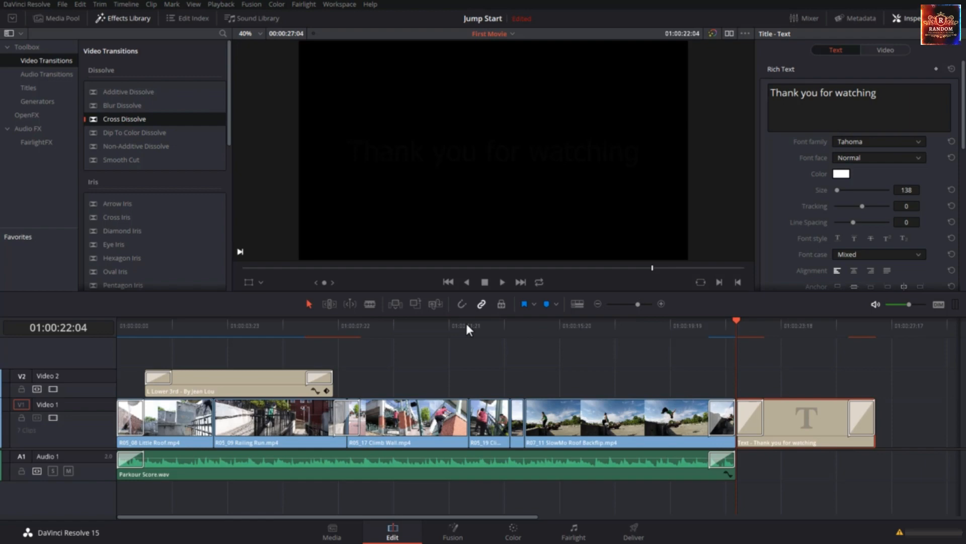
Play the movie from the start to review it, and extend the Parkour Score music to just past the closing title
drag(467, 324, 68, 361)
key(space)
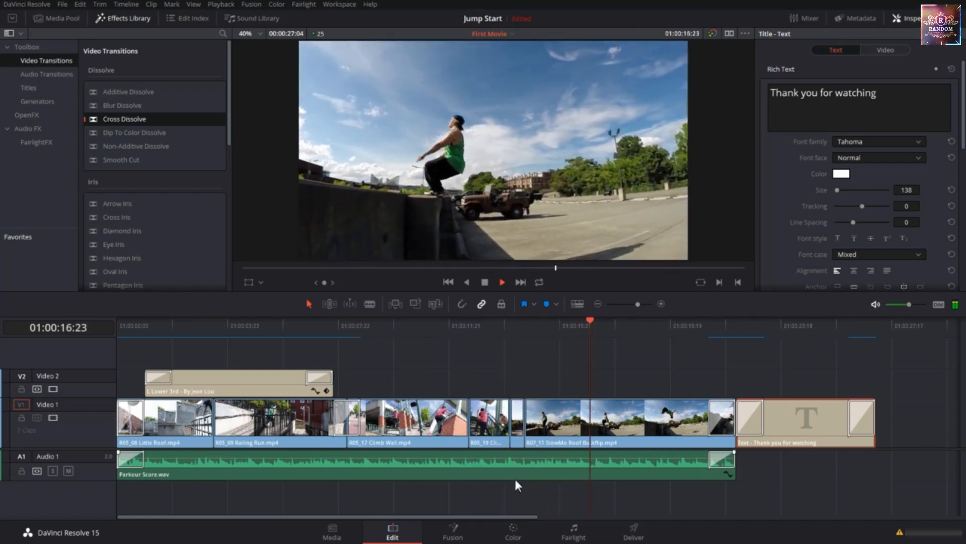
drag(733, 463, 880, 461)
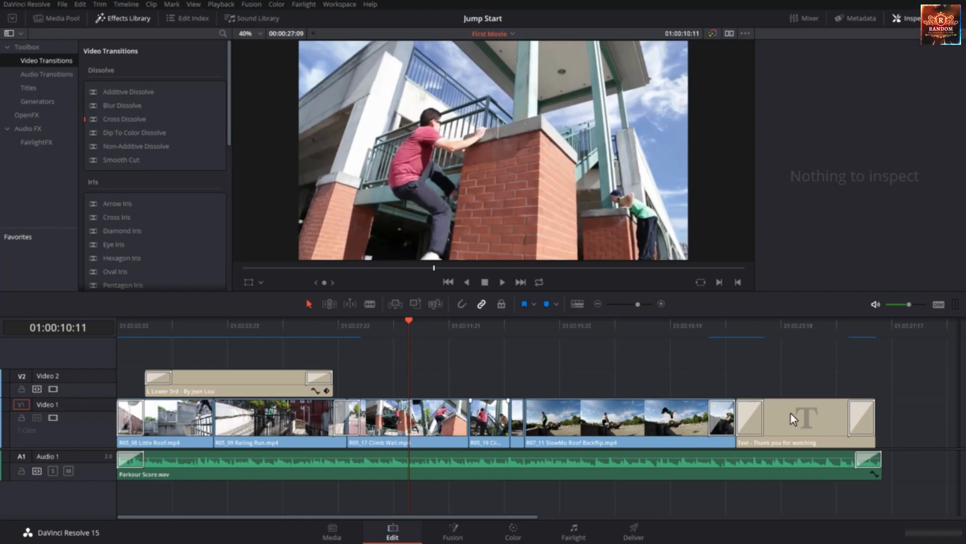
Switch to the Deliver workspace and check the render range, leaving it at Entire Timeline
click(635, 532)
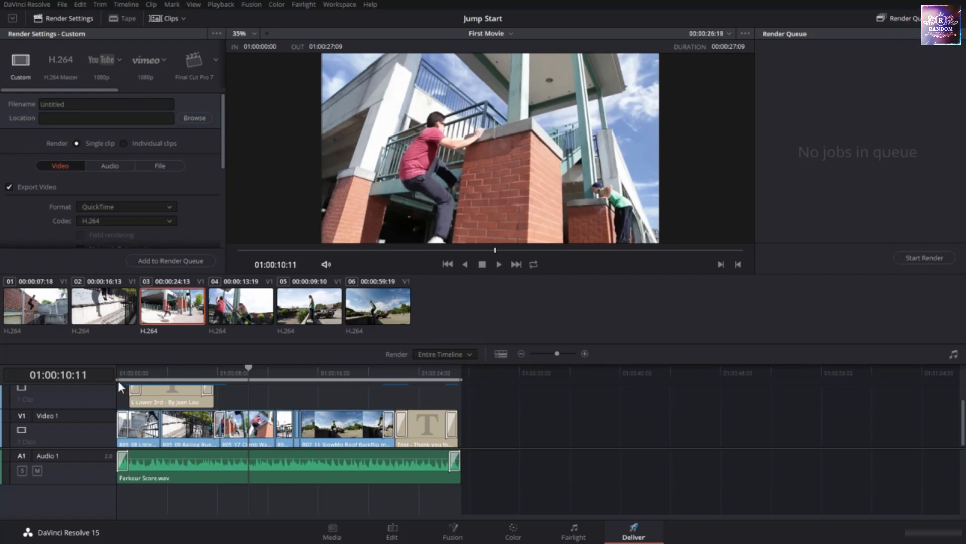
click(432, 352)
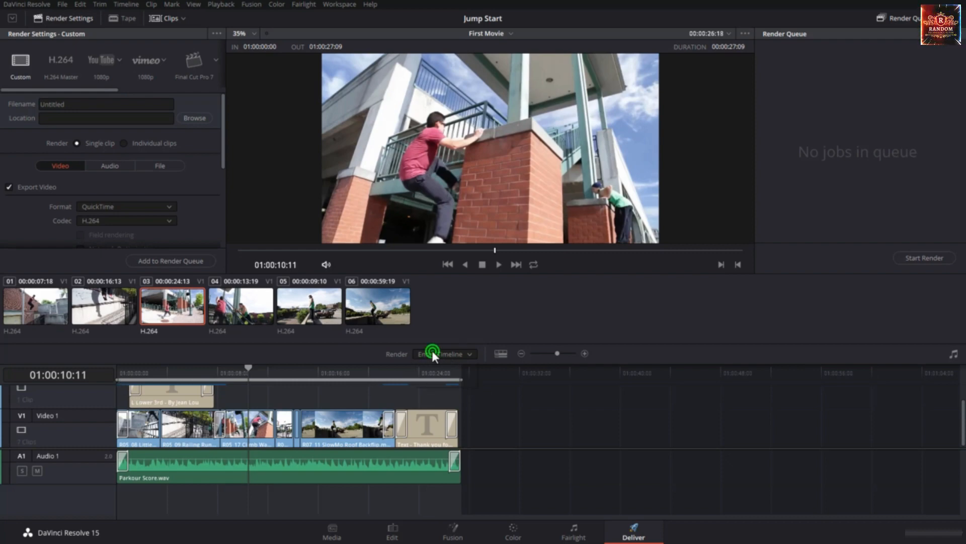
click(395, 352)
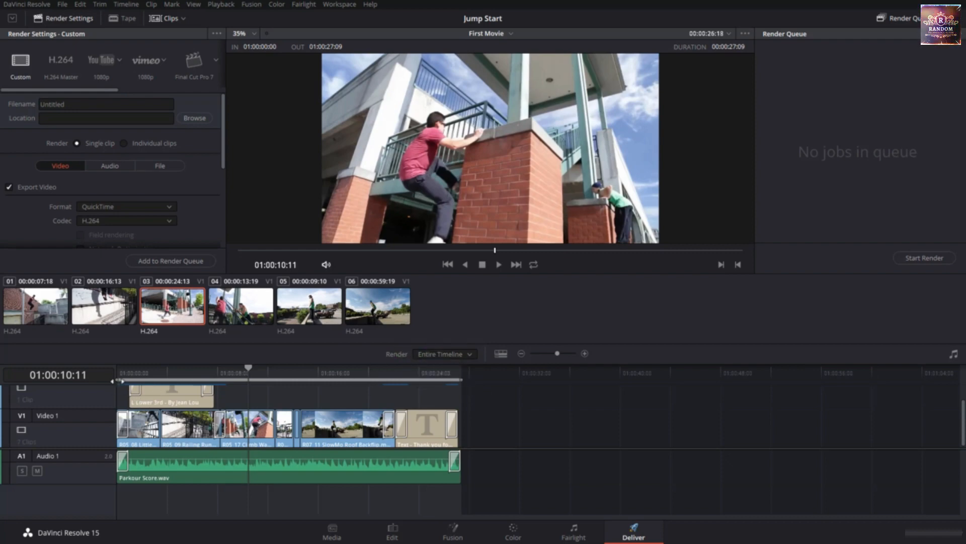
Try limiting the render range to 01:00:06:24 through 01:00:19:00, and restore it to Entire Timeline
drag(120, 380, 203, 380)
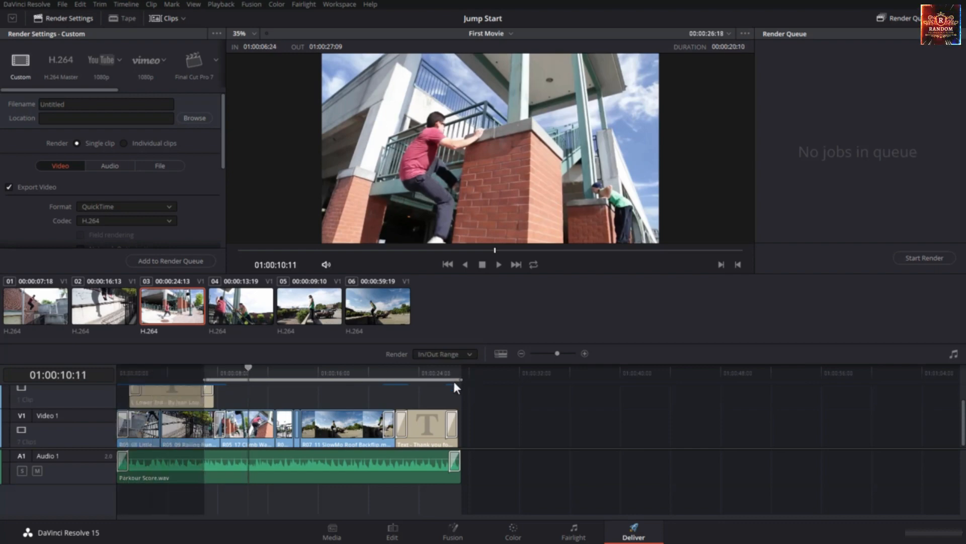
drag(455, 384, 357, 382)
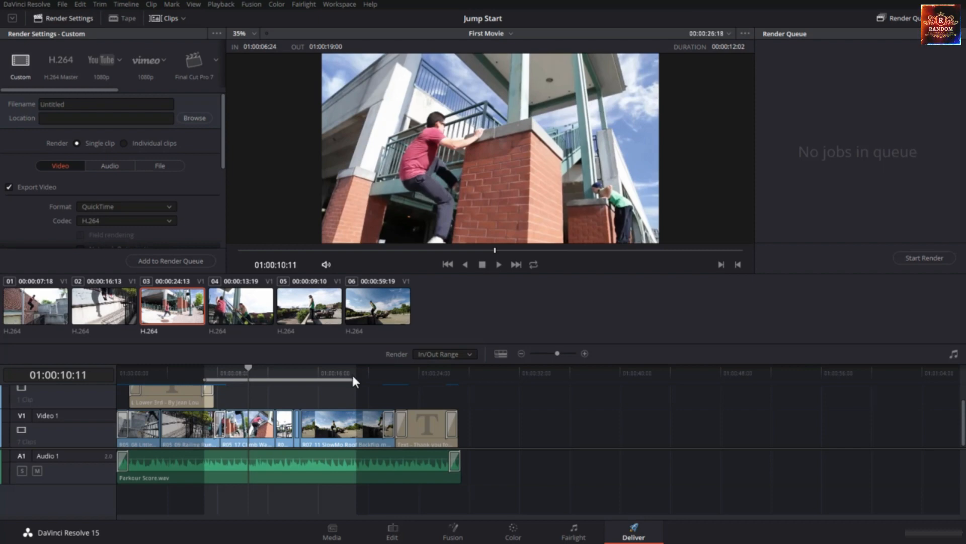
click(450, 354)
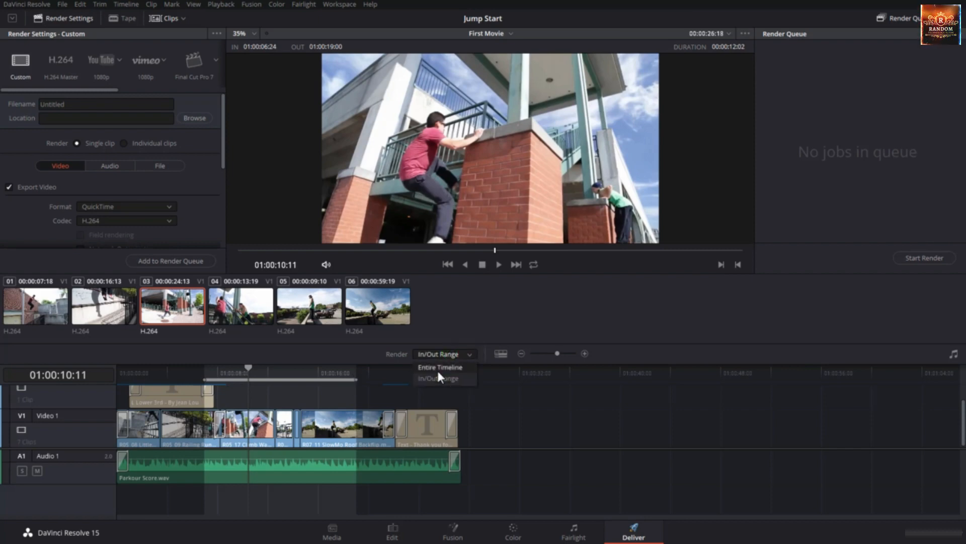
click(437, 367)
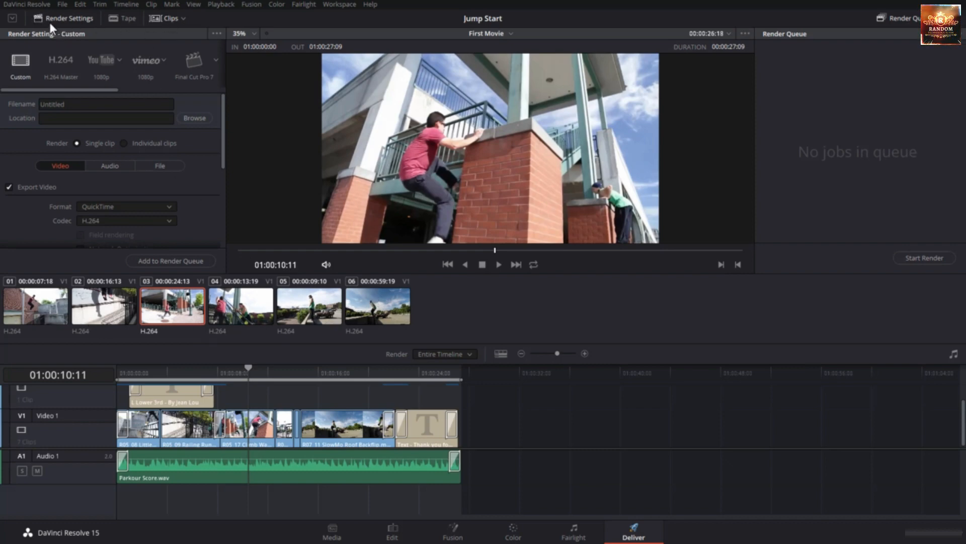
Hide and show the clip thumbnails again, and expand the Render Settings to full height
click(165, 19)
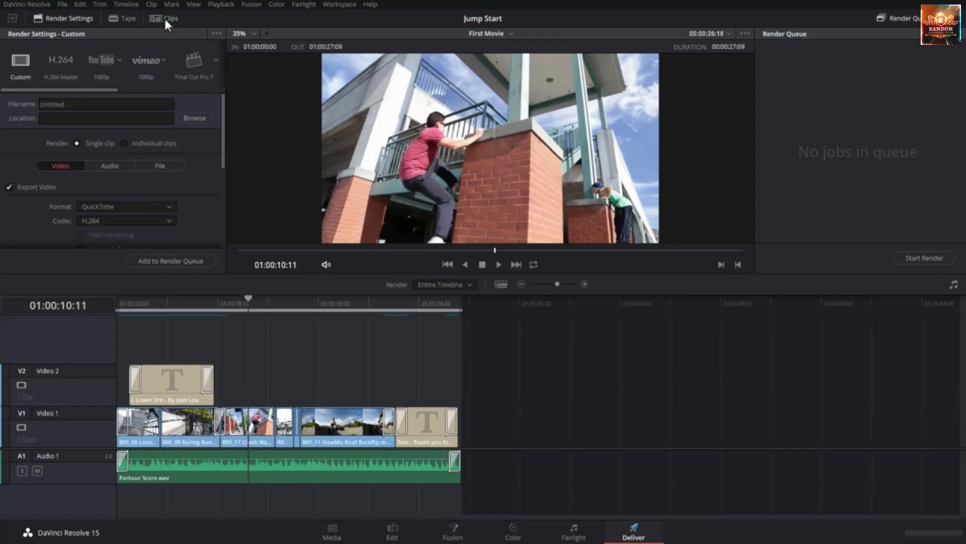
click(165, 19)
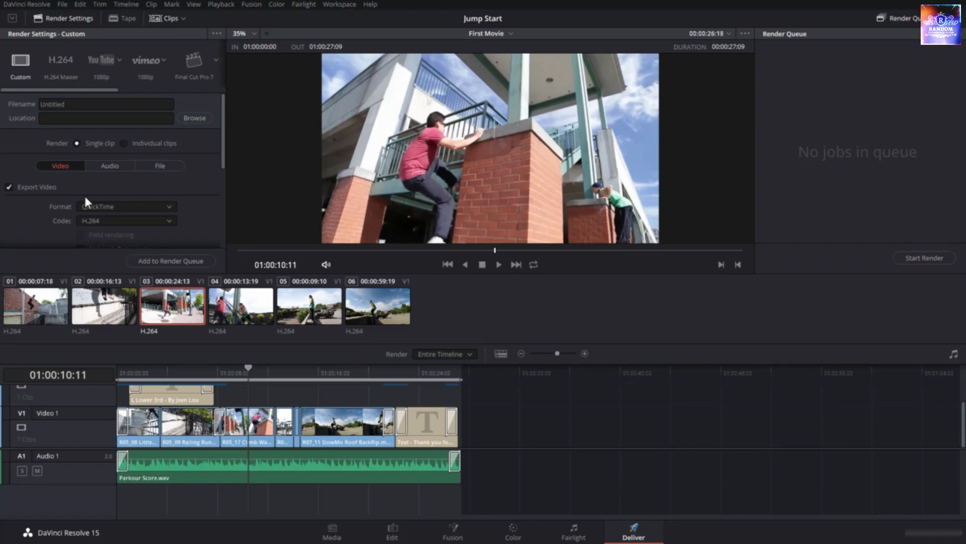
click(14, 19)
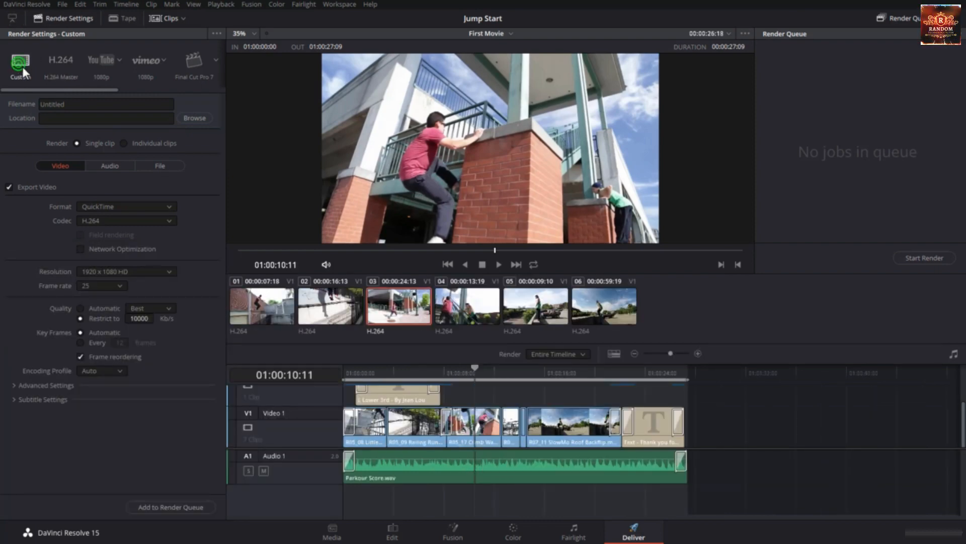
Try the H.264 Master, YouTube 1080p and Vimeo 1080p render presets in turn
click(54, 59)
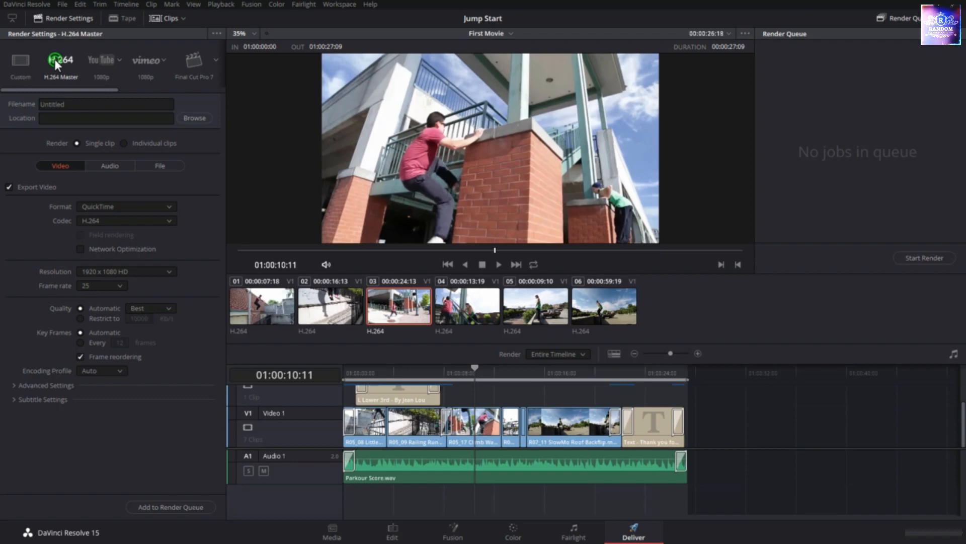
click(107, 60)
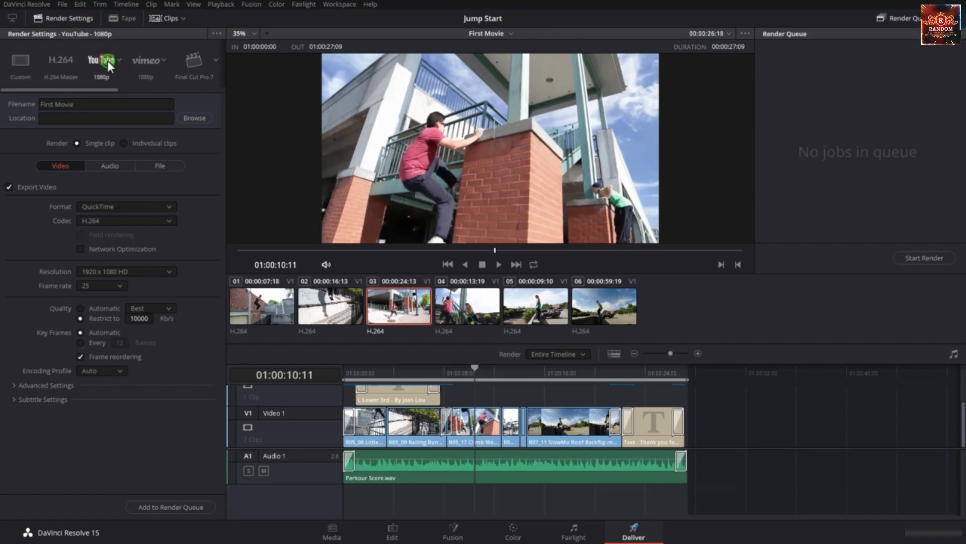
click(141, 61)
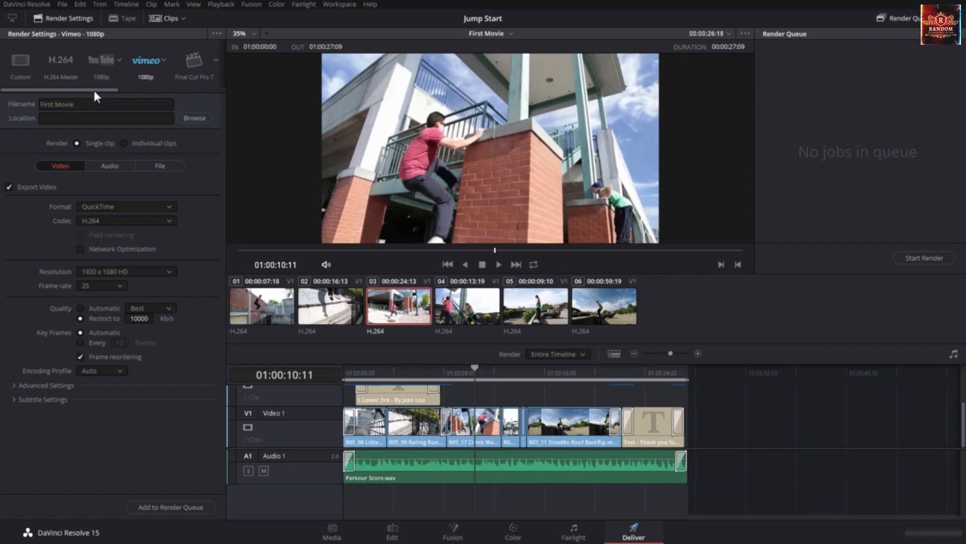
drag(96, 91, 30, 90)
Choose the YouTube render preset at 720p
click(99, 61)
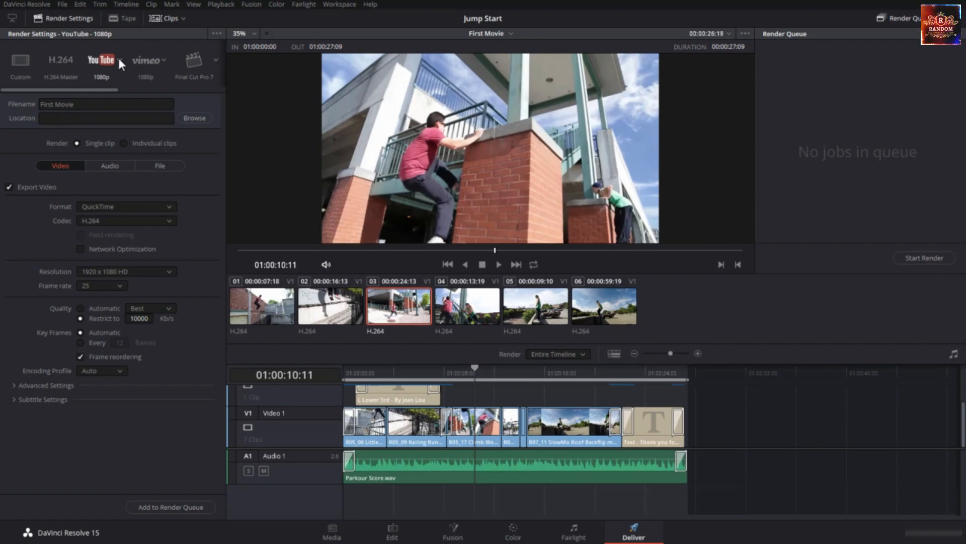
click(120, 60)
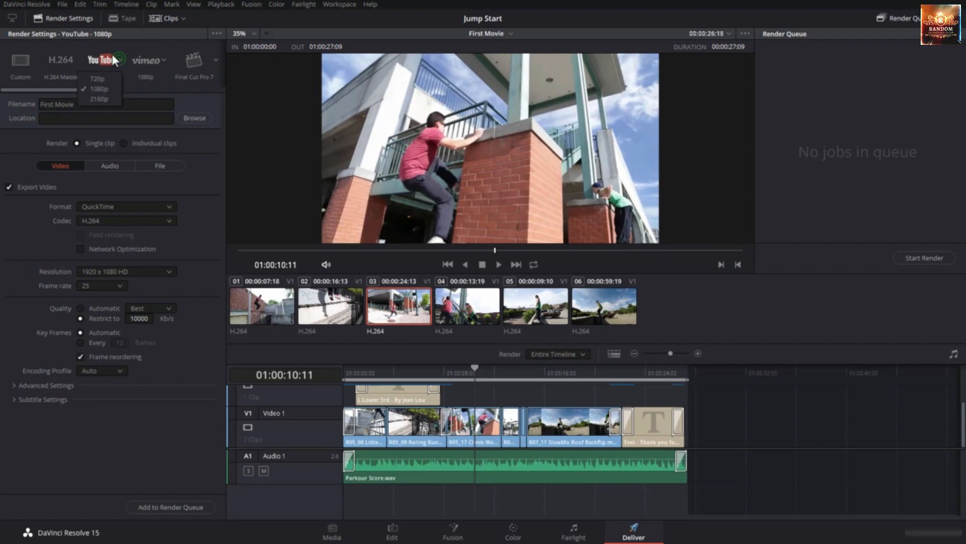
click(99, 78)
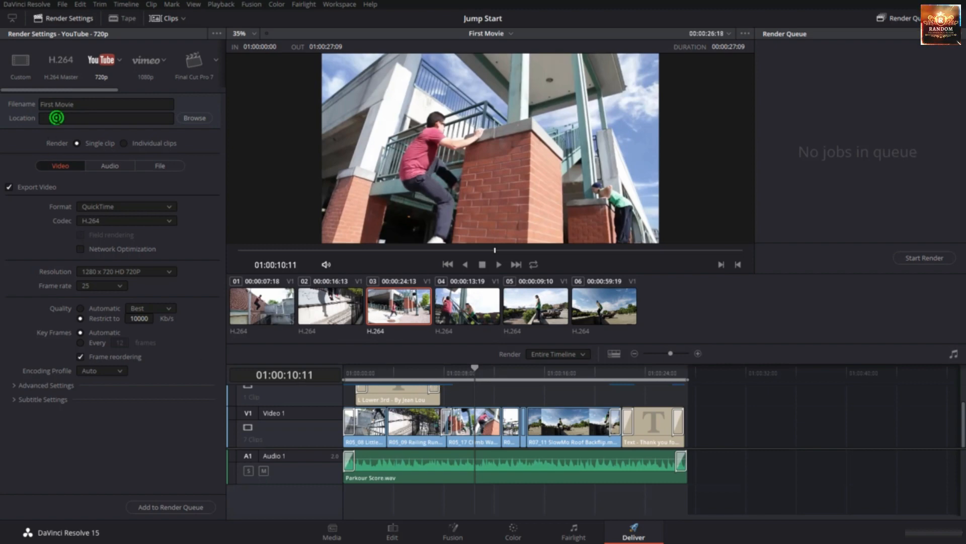
Set the render location to the Desktop folder, keeping the file name First Movie
click(52, 118)
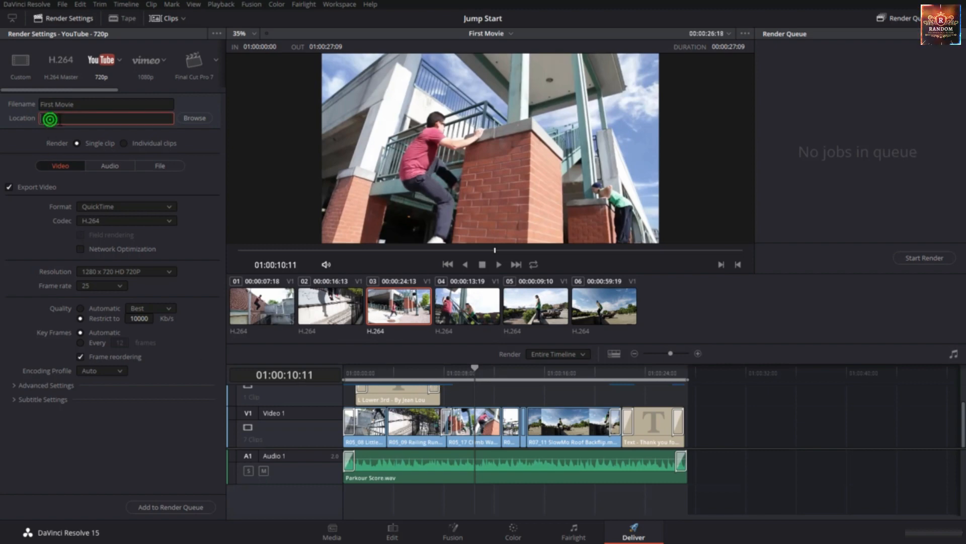
click(193, 118)
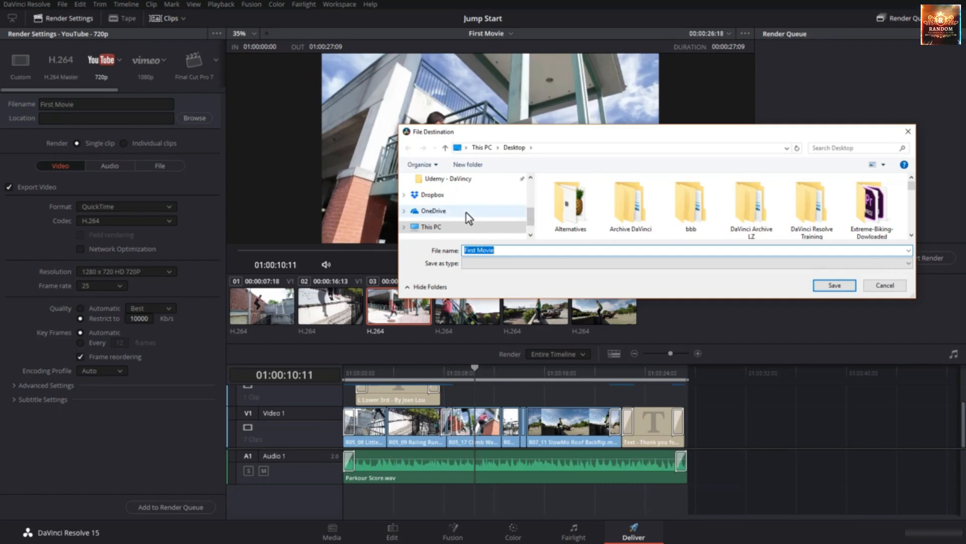
scroll(463, 209, up, 5)
click(449, 200)
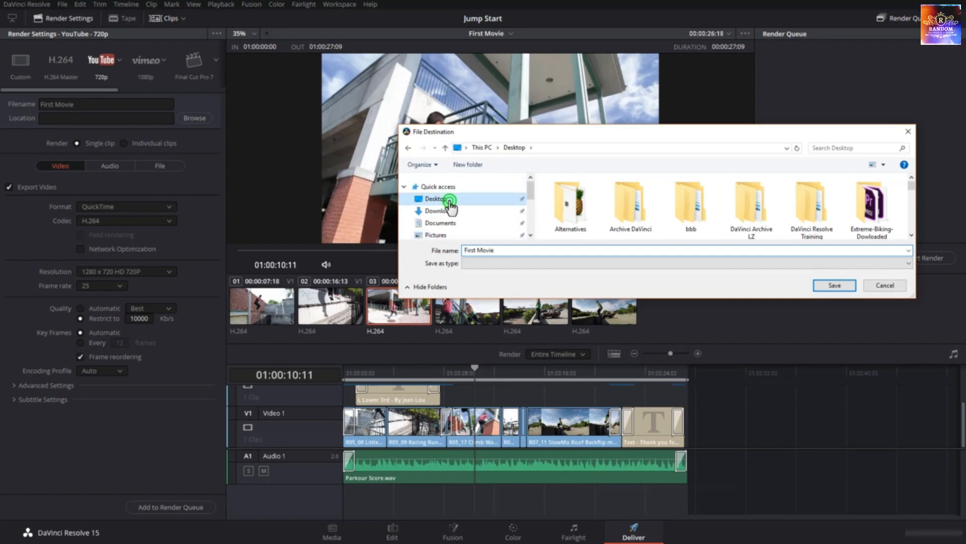
click(829, 282)
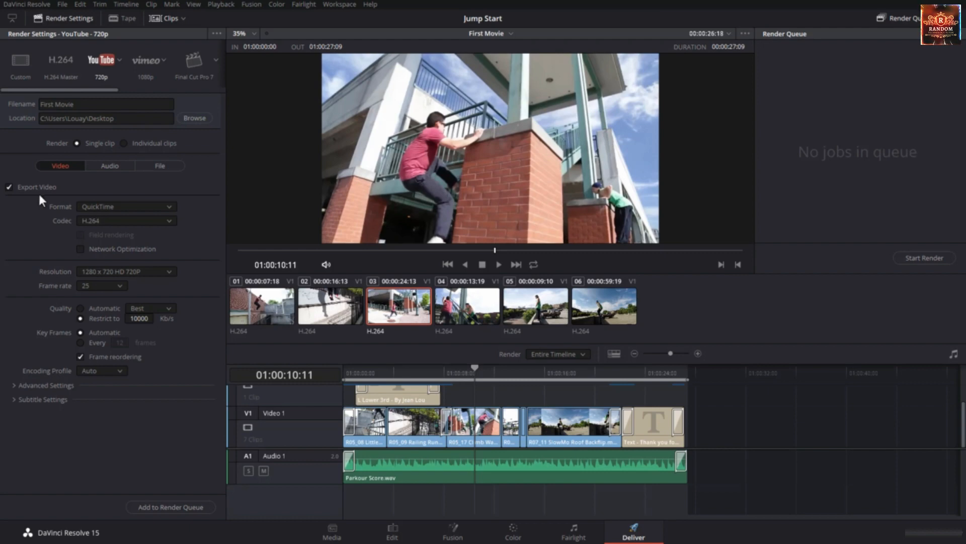
Set the video export format to MP4 and its quality to Automatic, leaving the level at Best
click(119, 205)
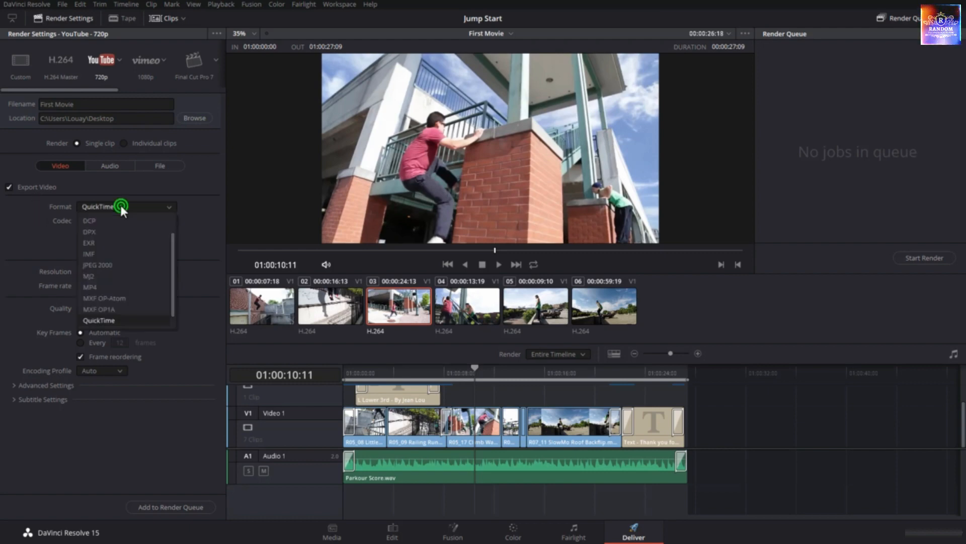
click(115, 287)
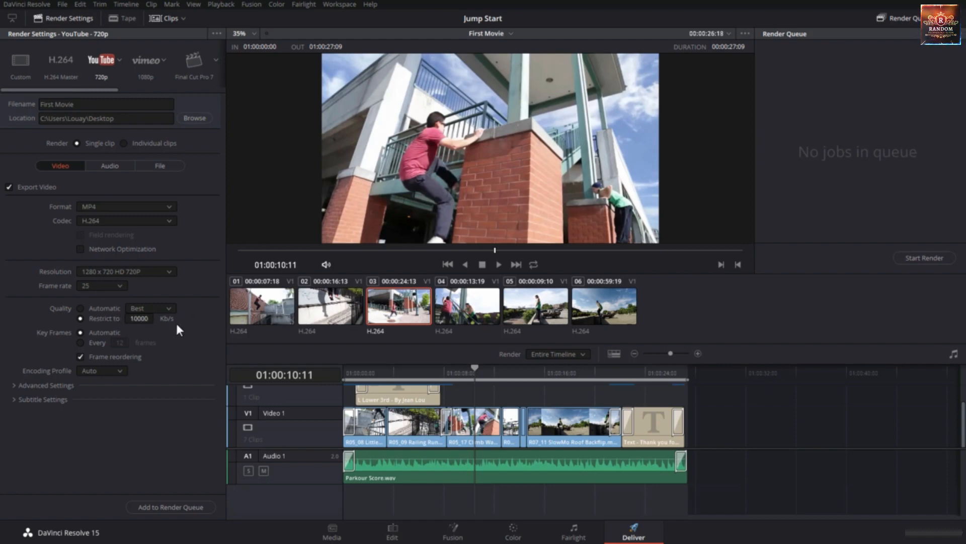
click(96, 309)
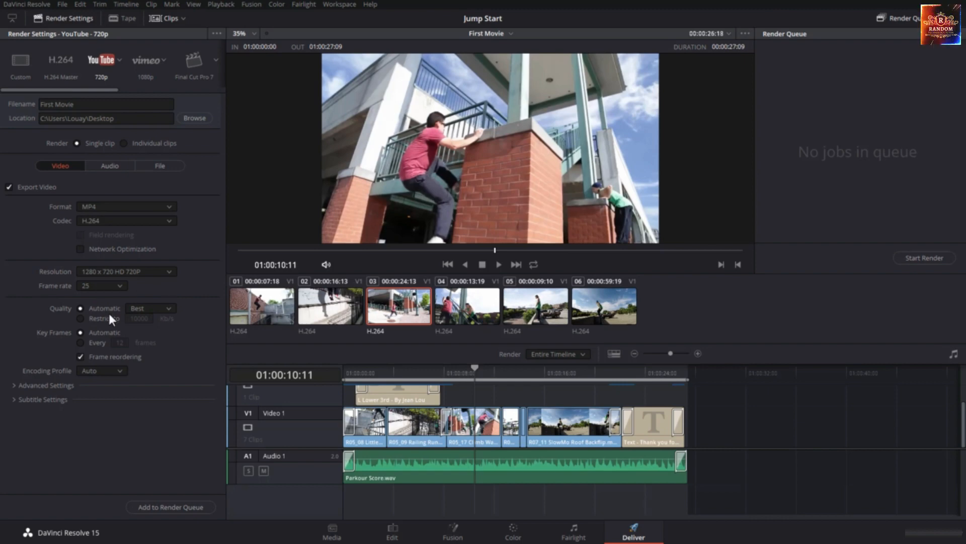
click(135, 308)
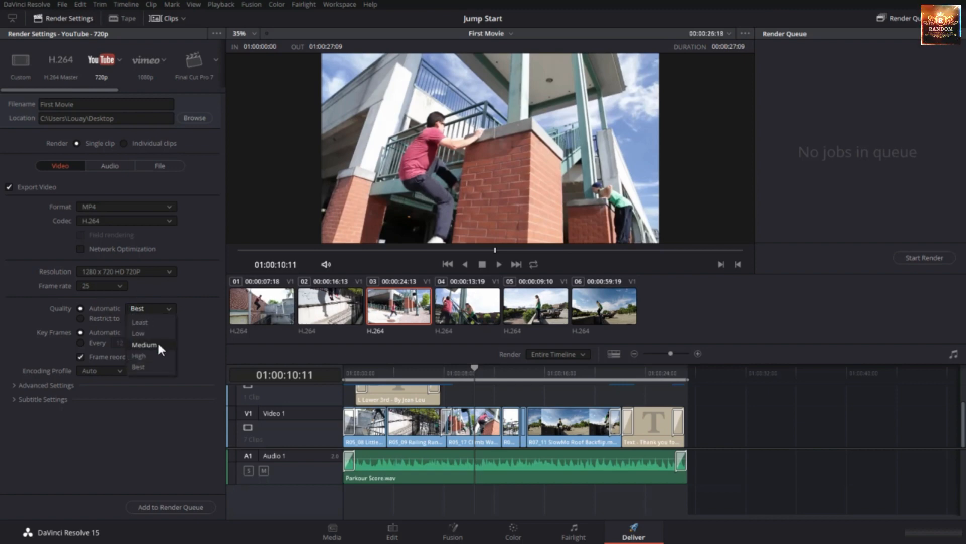
click(199, 334)
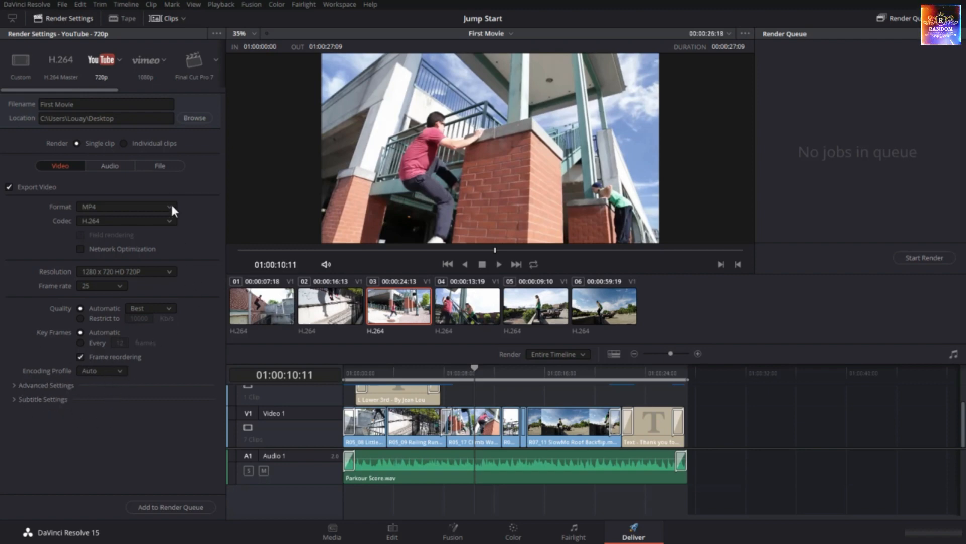
Check the audio and file export settings, and return to the video export settings
click(116, 165)
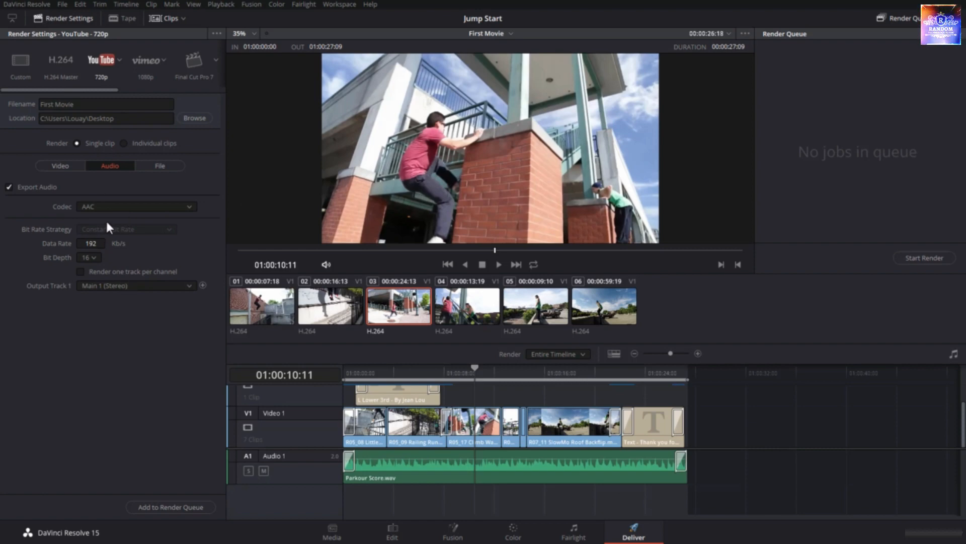
click(171, 166)
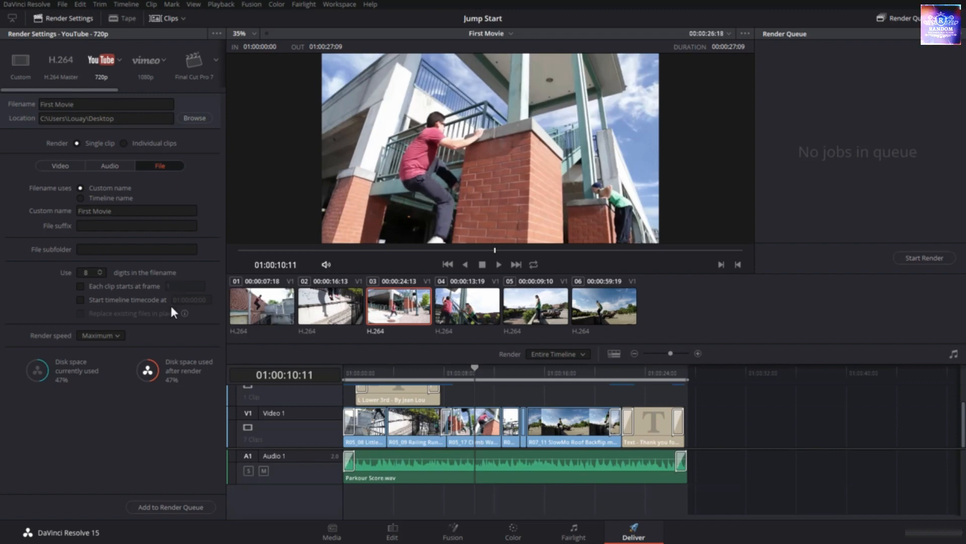
click(61, 166)
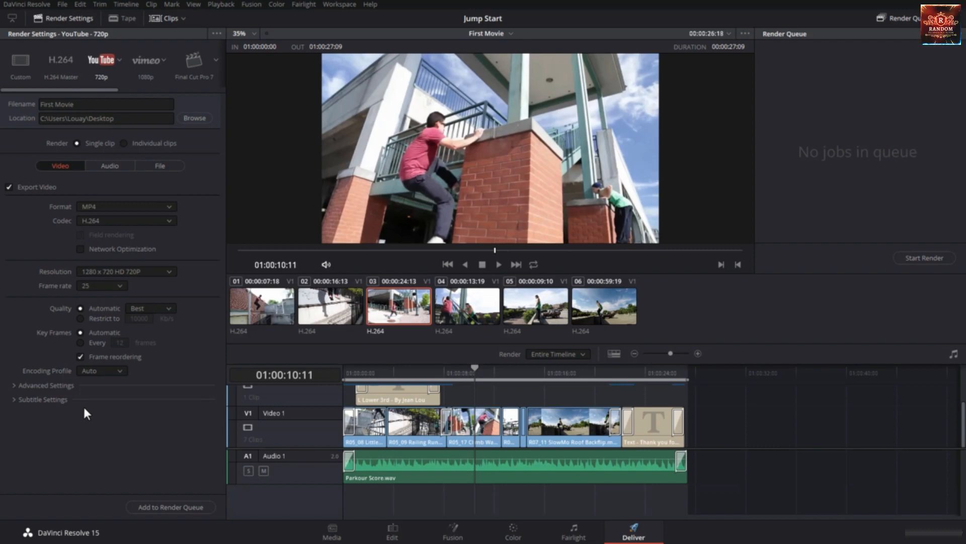
Add the First Movie job to the render queue and start rendering it
click(170, 505)
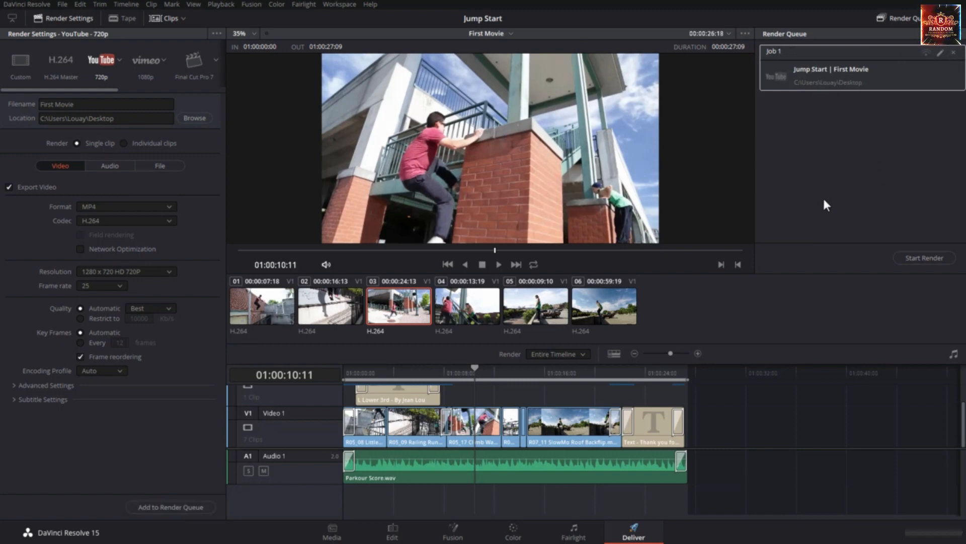
click(913, 258)
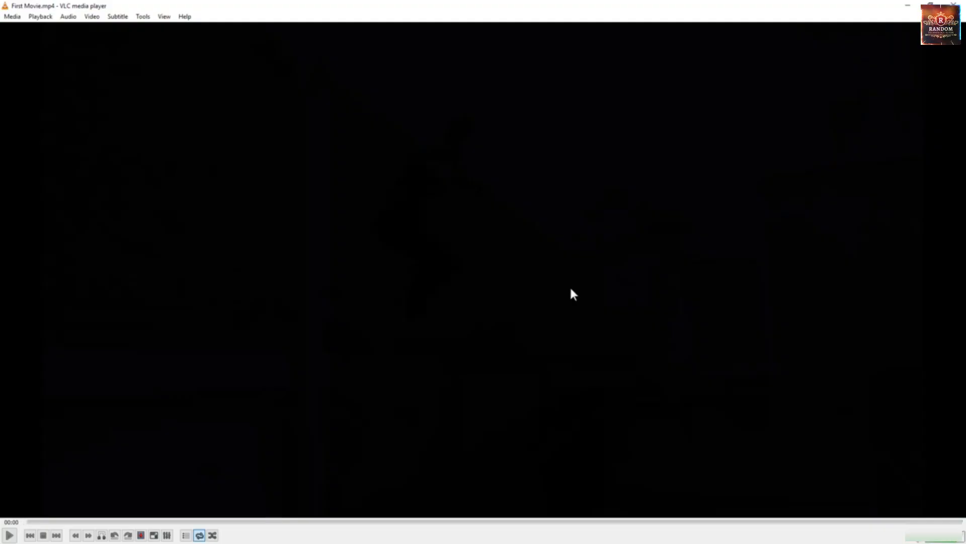
Open the rendered movie in the media player and play it
double_click(571, 289)
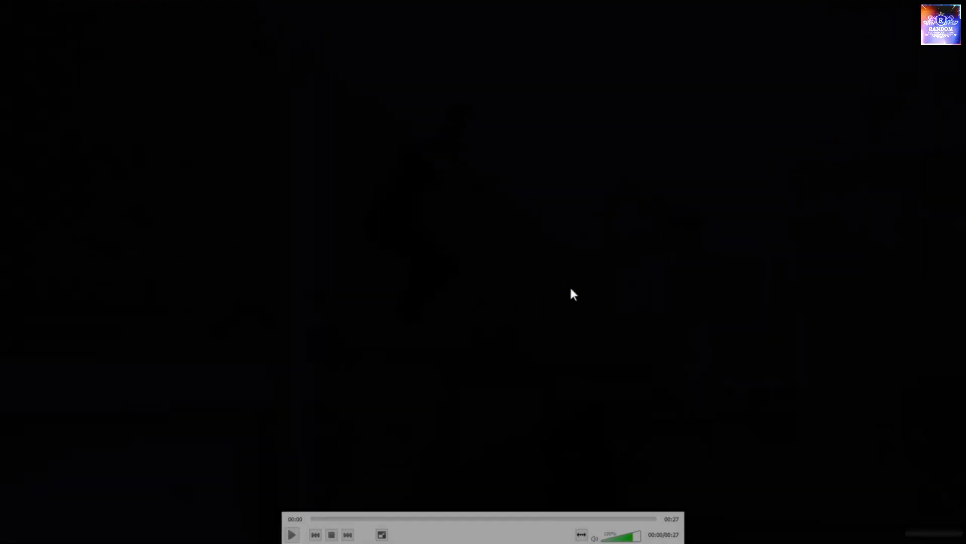
click(294, 535)
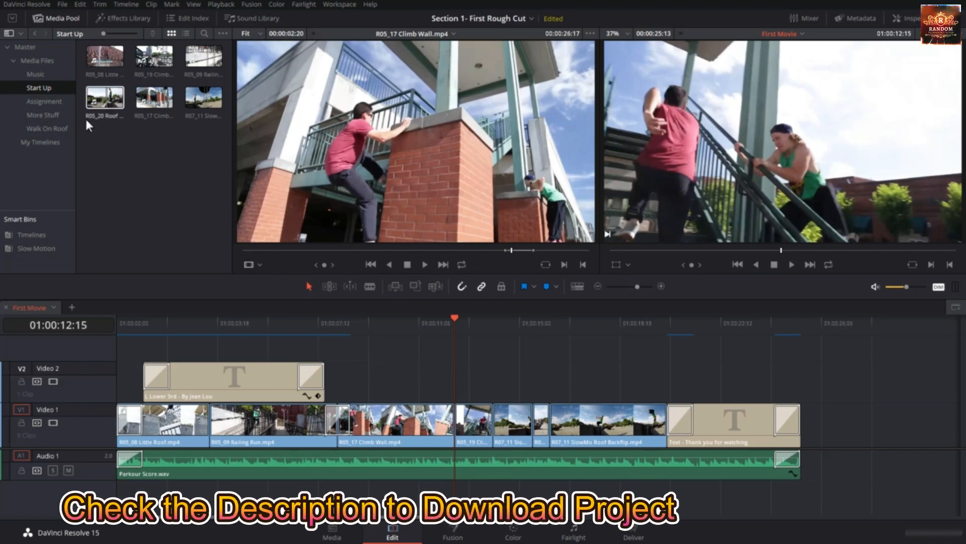
In the Section 1- First Rough Cut project, look through the Assignment and More Stuff bins, and return to the Start Up bin
click(56, 102)
click(56, 117)
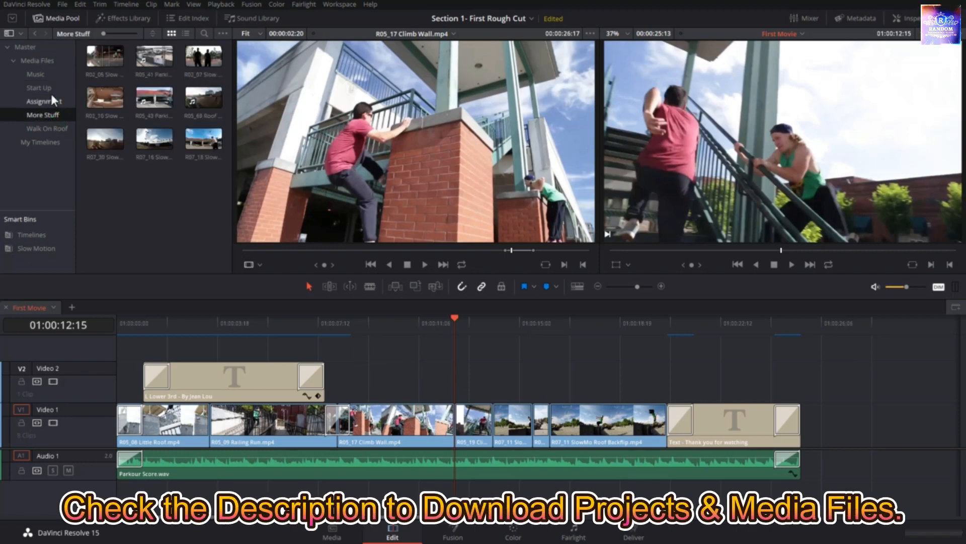
click(51, 89)
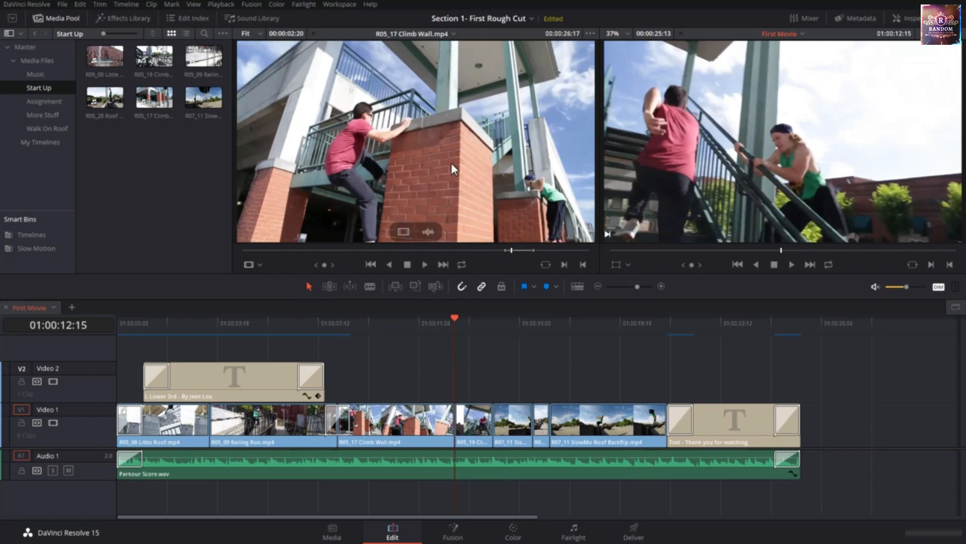
Try adding only the video of R05_17 Climb Wall.mp4 after the closing title on Video 1, and delete the added clip
drag(451, 162, 474, 138)
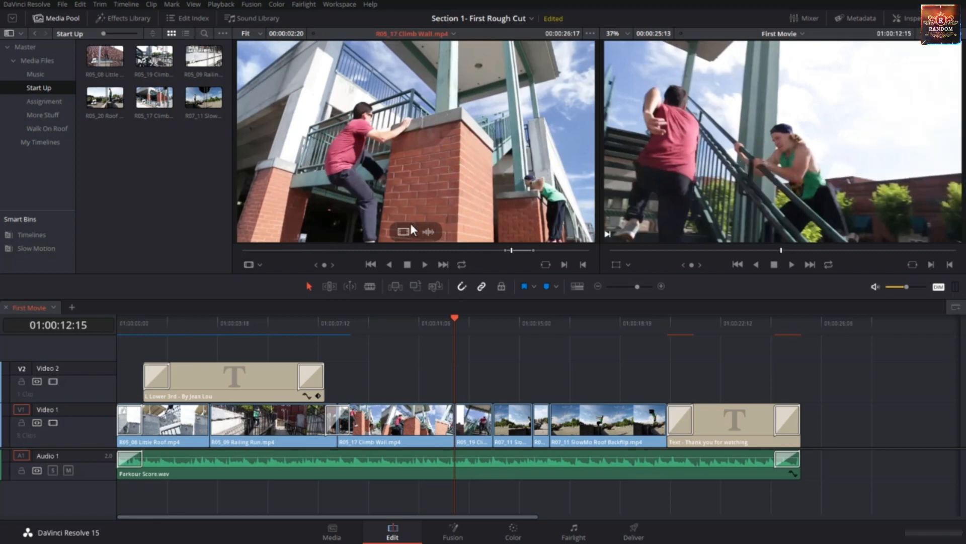
drag(405, 230, 796, 427)
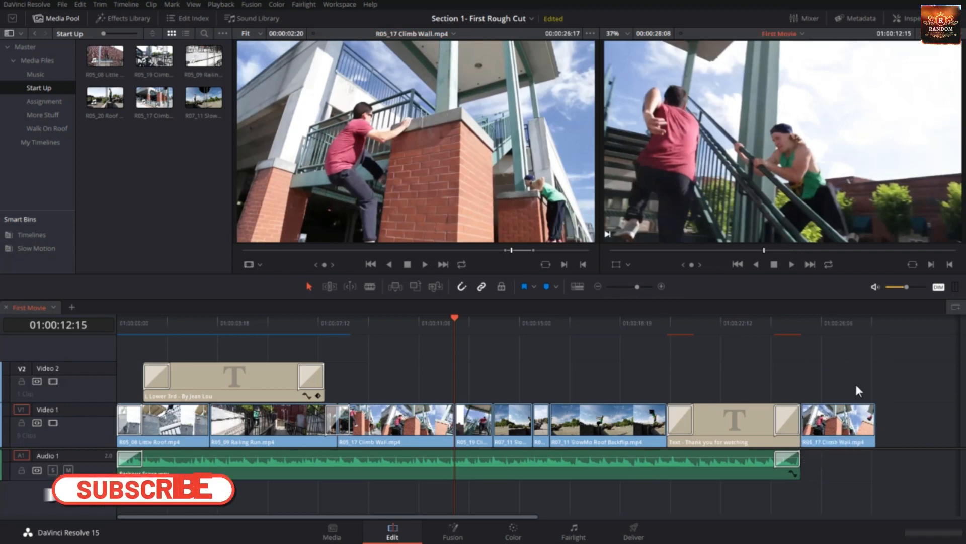
click(847, 430)
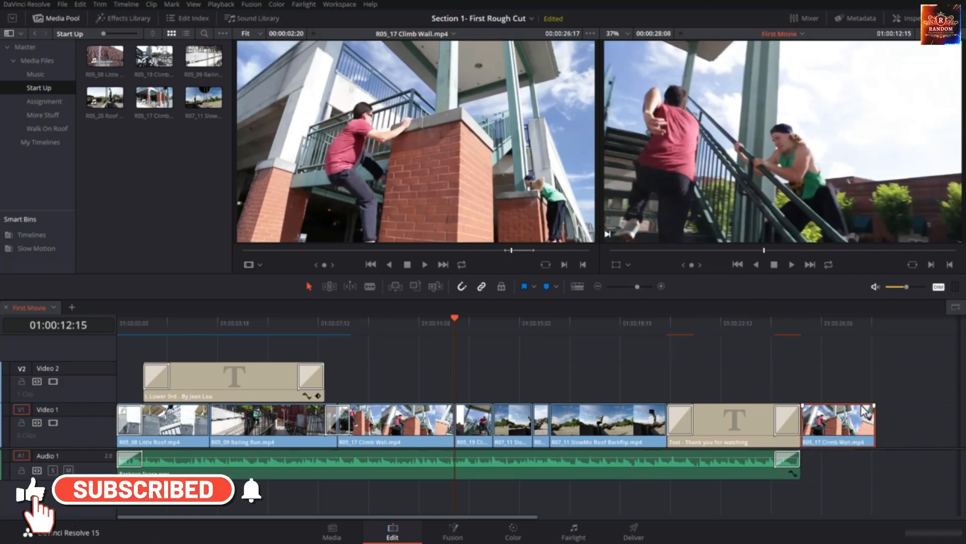
click(843, 371)
click(850, 417)
key(Delete)
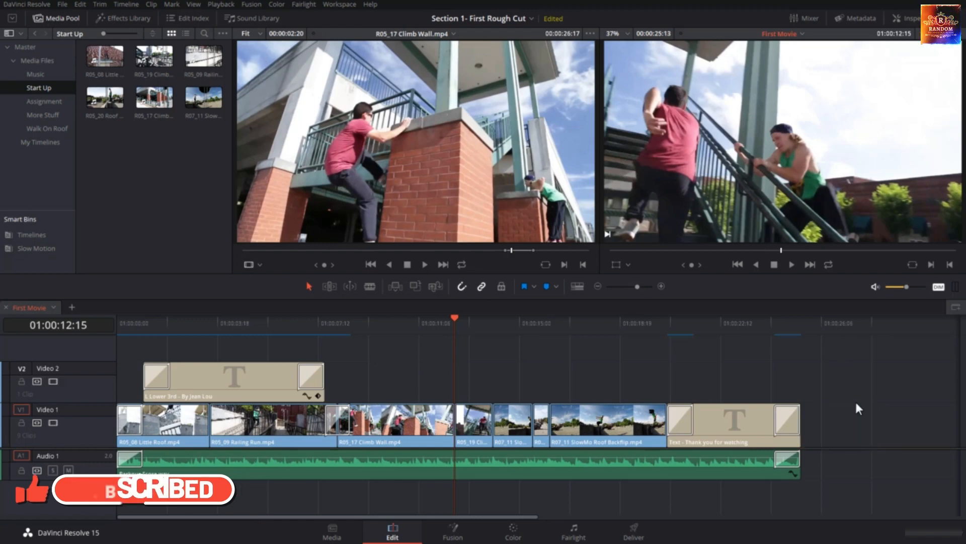